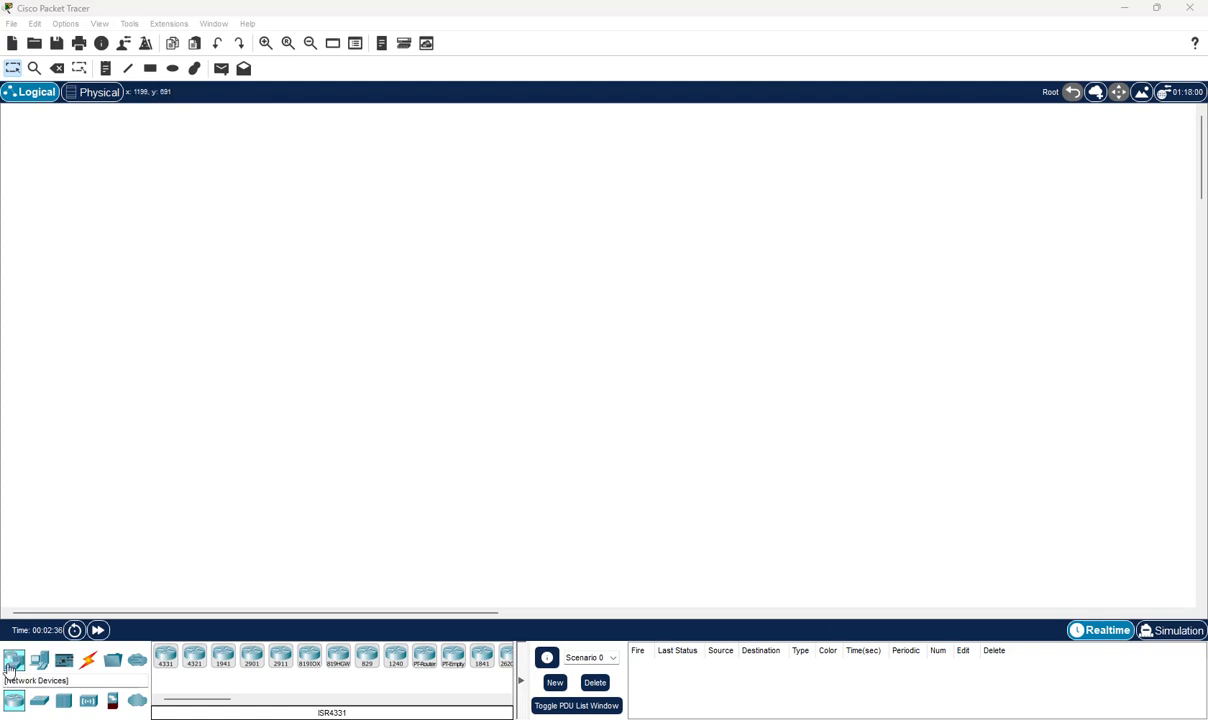
Place three PT-Switch devices in a horizontal row across the middle of the empty workspace
{"action": "left_click", "coordinate": [39, 700]}
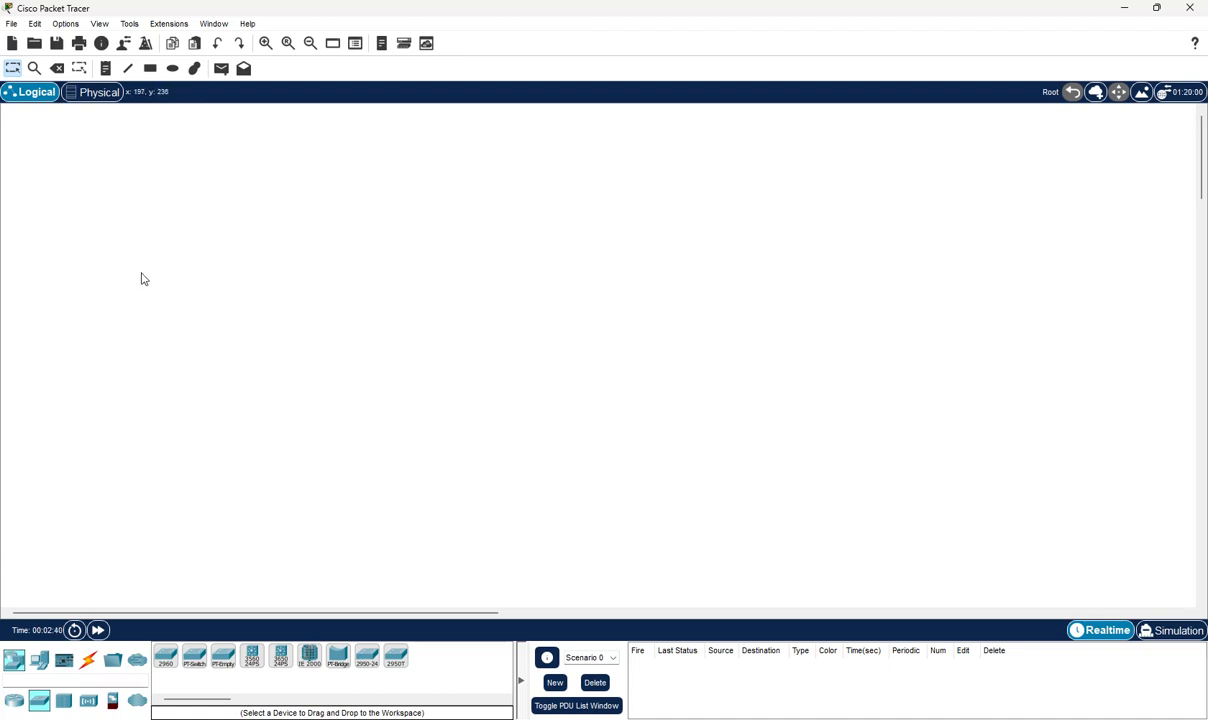
{"action": "left_click_drag", "start_coordinate": [194, 657], "coordinate": [179, 310]}
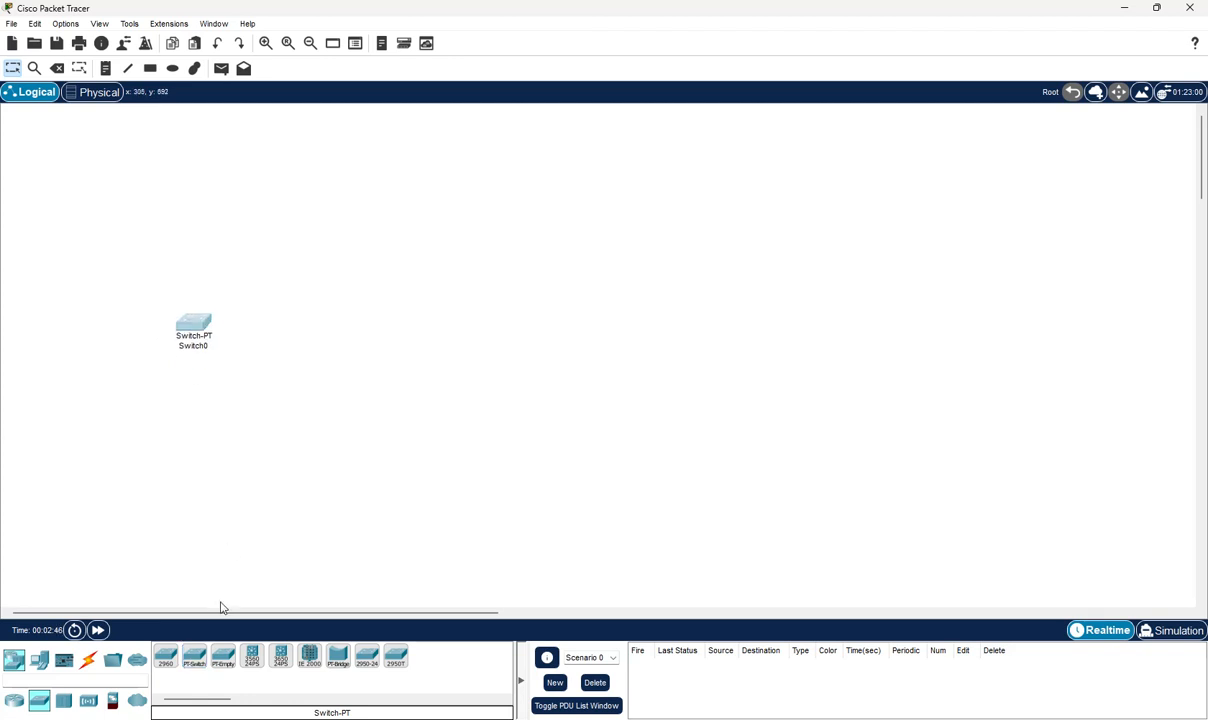
{"action": "left_click_drag", "start_coordinate": [201, 660], "coordinate": [840, 352]}
{"action": "left_click_drag", "start_coordinate": [514, 339], "coordinate": [514, 318]}
{"action": "left_click_drag", "start_coordinate": [833, 338], "coordinate": [835, 311]}
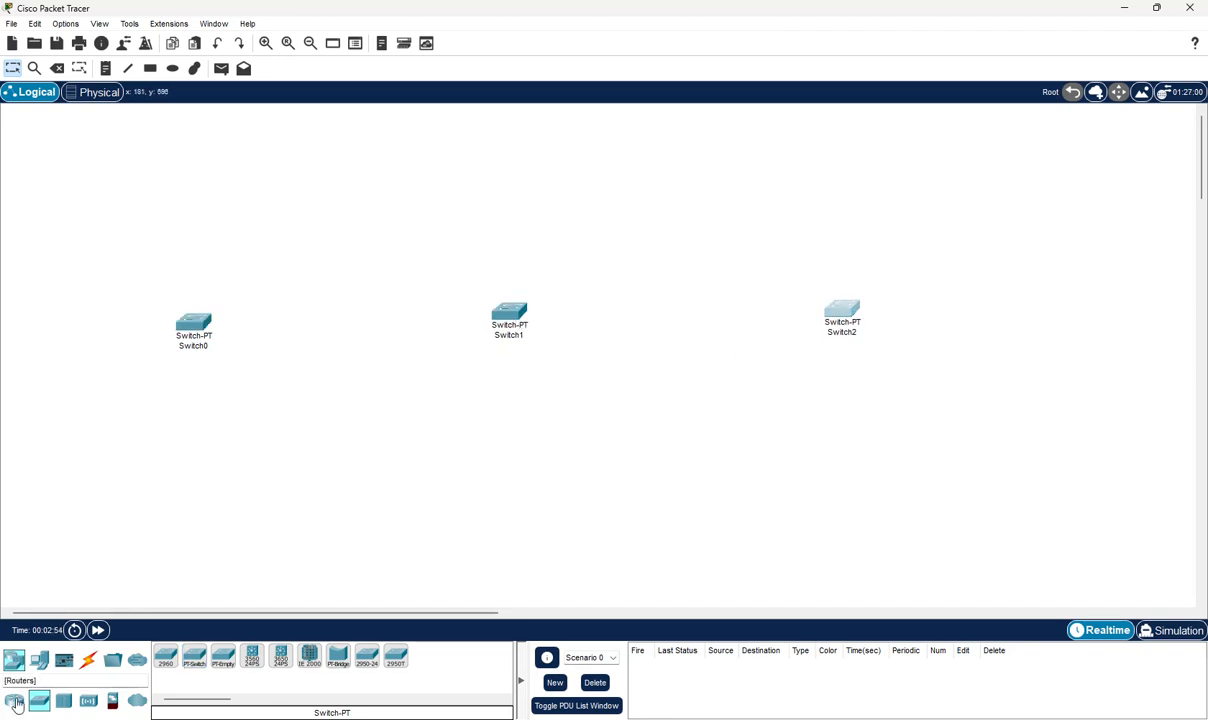
Add five PCs to the workspace below Switch0
{"action": "left_click", "coordinate": [41, 664]}
{"action": "left_click_drag", "start_coordinate": [165, 657], "coordinate": [104, 492]}
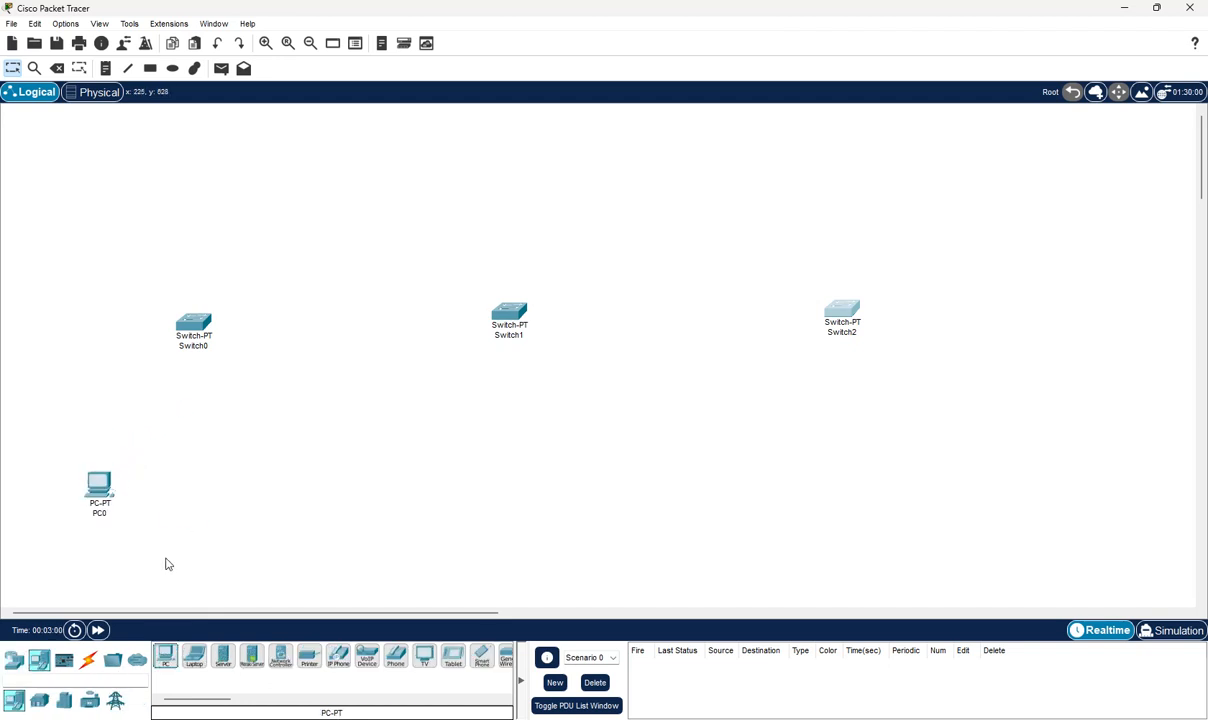
{"action": "left_click_drag", "start_coordinate": [166, 660], "coordinate": [147, 490]}
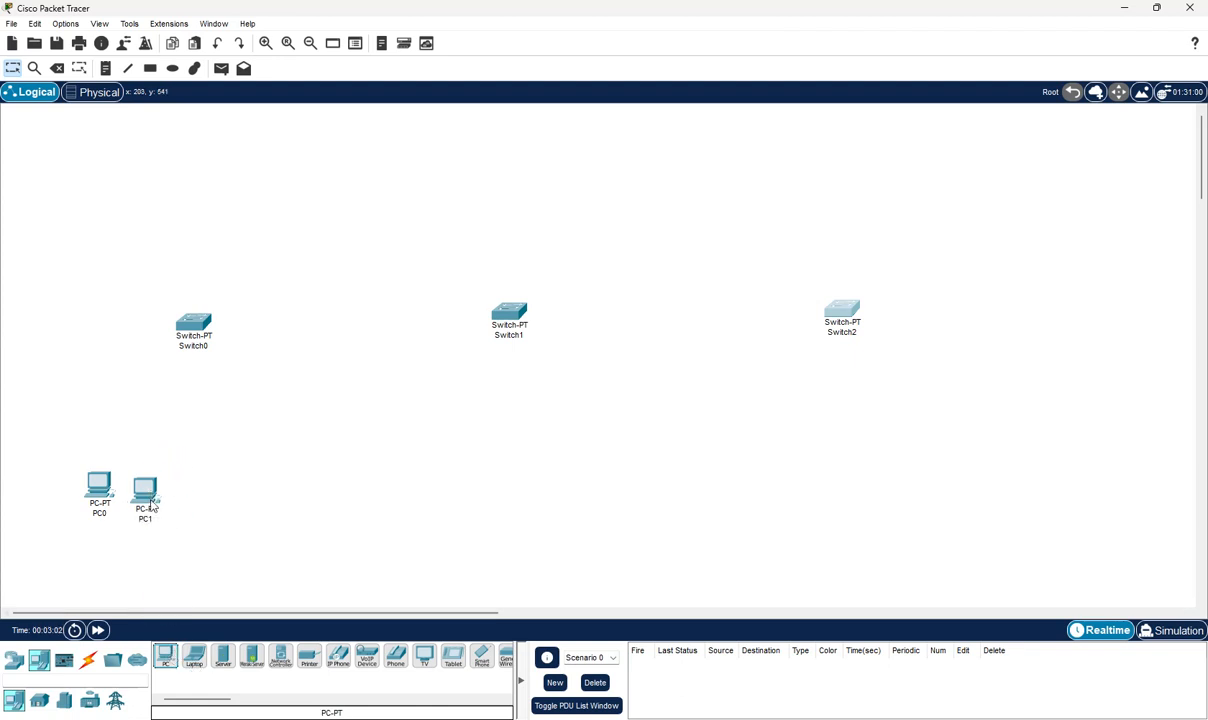
{"action": "left_click_drag", "start_coordinate": [165, 657], "coordinate": [183, 494]}
{"action": "left_click_drag", "start_coordinate": [170, 656], "coordinate": [296, 518]}
Move the five PCs up into a single row beneath Switch0
{"action": "left_click_drag", "start_coordinate": [112, 488], "coordinate": [112, 430]}
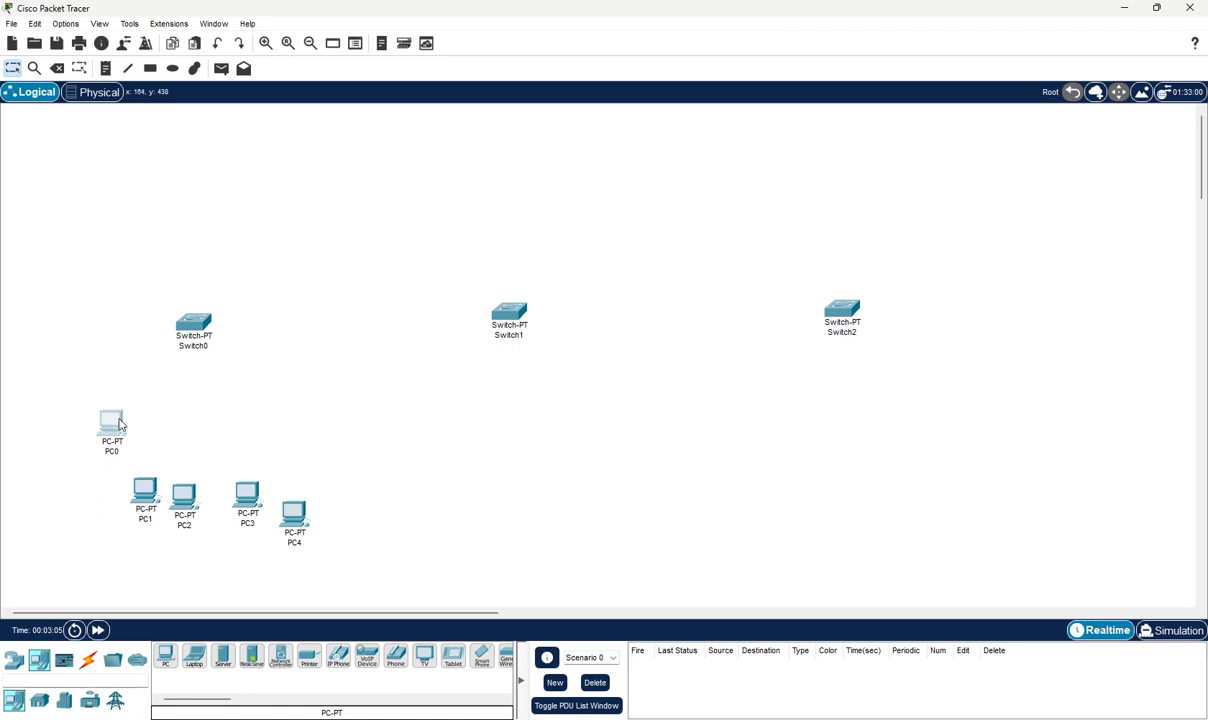
{"action": "left_click_drag", "start_coordinate": [143, 486], "coordinate": [146, 432]}
{"action": "left_click_drag", "start_coordinate": [190, 488], "coordinate": [198, 433]}
{"action": "left_click_drag", "start_coordinate": [254, 492], "coordinate": [217, 424]}
{"action": "left_click_drag", "start_coordinate": [291, 514], "coordinate": [265, 440]}
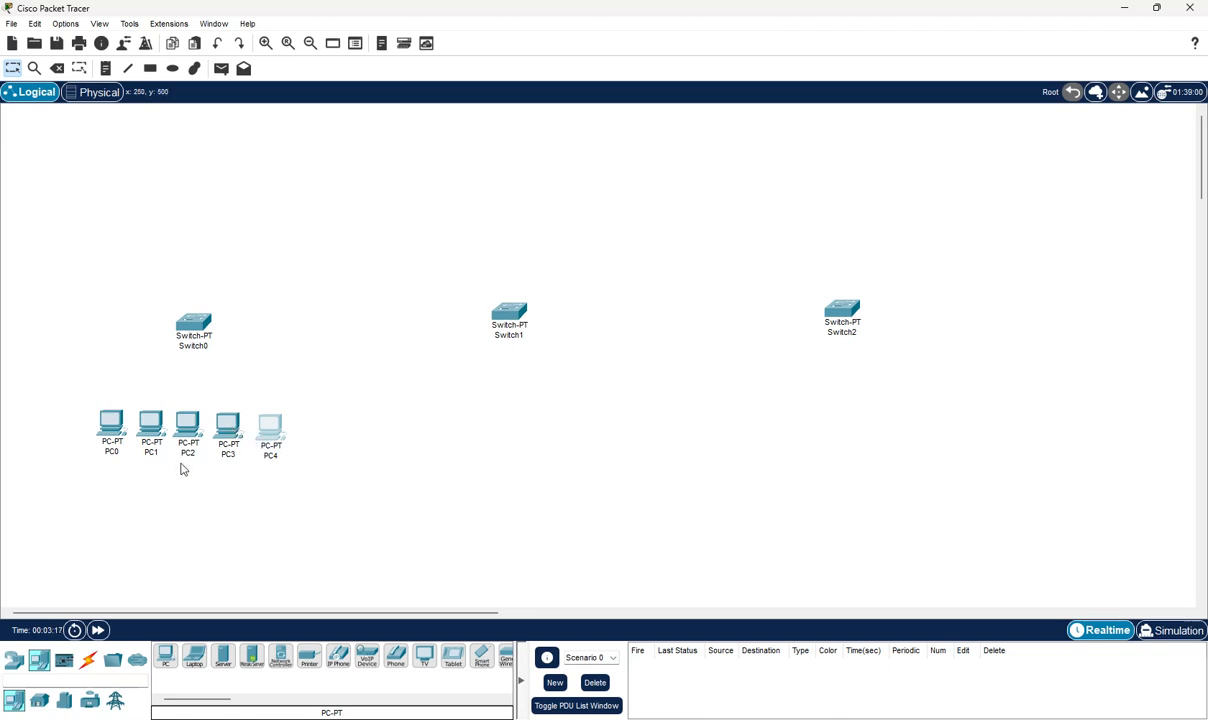
Add three PCs in a row beneath Switch1
{"action": "left_click_drag", "start_coordinate": [165, 655], "coordinate": [472, 412]}
{"action": "left_click", "coordinate": [519, 413]}
{"action": "left_click", "coordinate": [560, 418]}
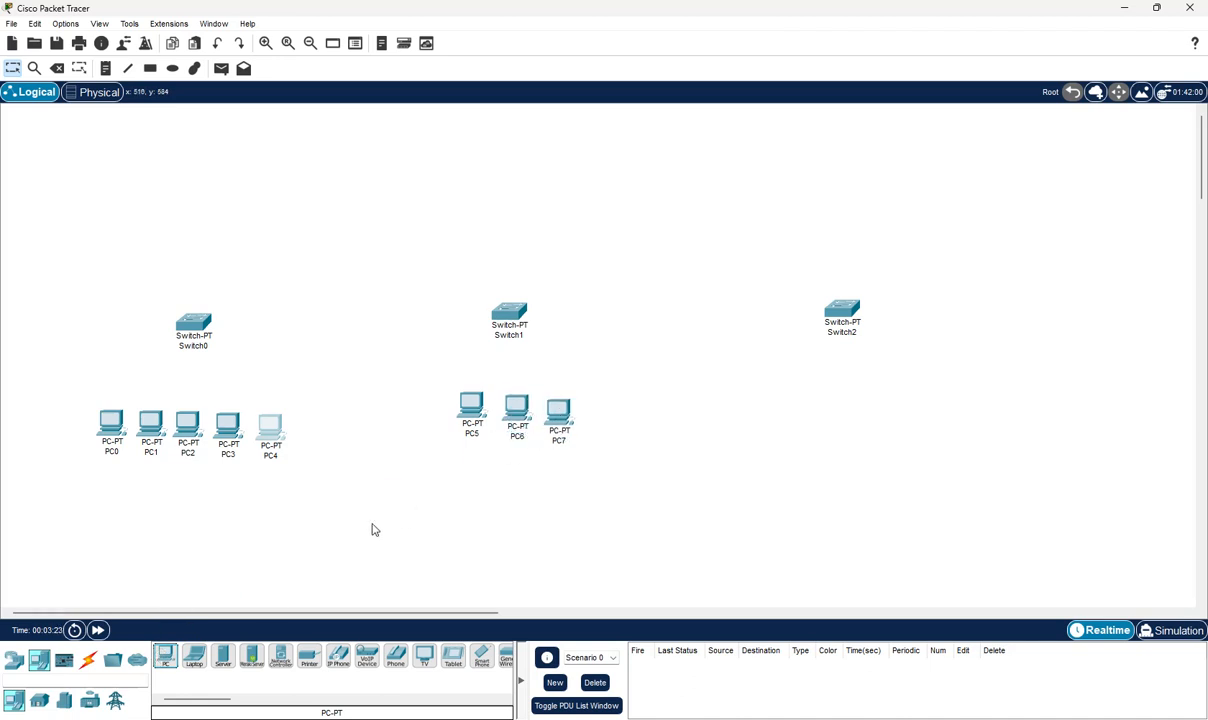
Add three PCs in a row beneath Switch2
{"action": "left_click", "coordinate": [165, 656]}
{"action": "left_click", "coordinate": [806, 422]}
{"action": "left_click", "coordinate": [172, 658]}
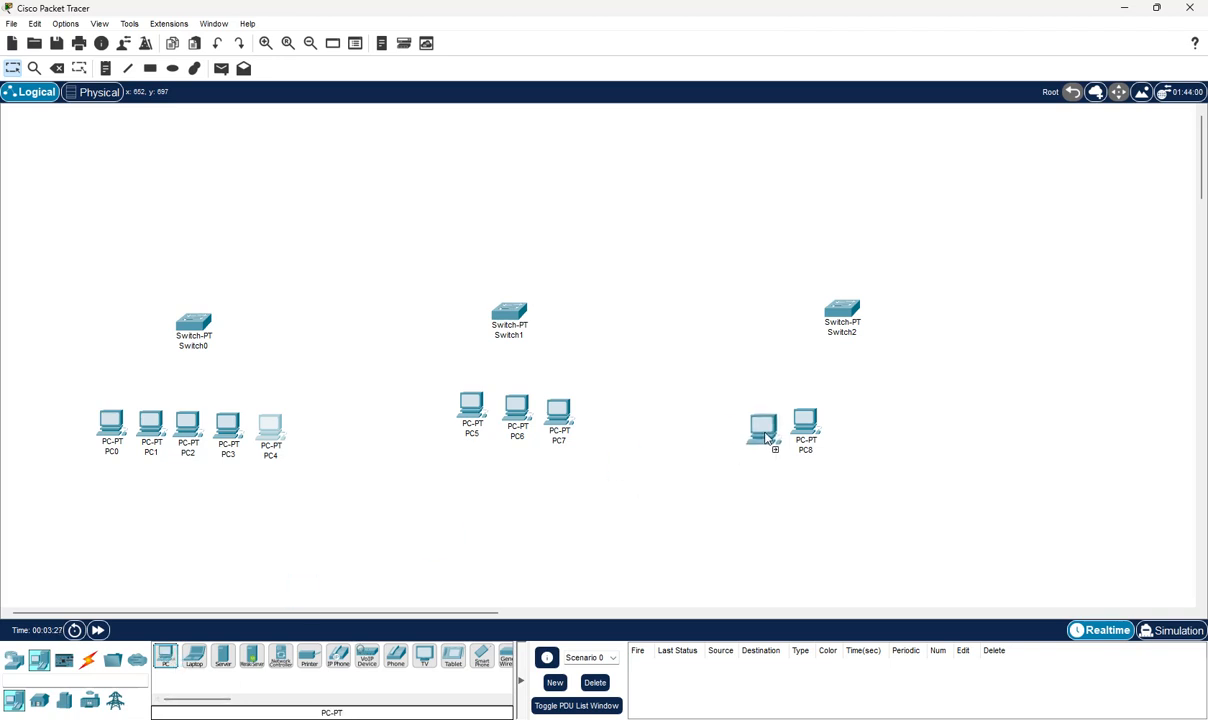
{"action": "left_click", "coordinate": [847, 427]}
{"action": "left_click", "coordinate": [165, 656]}
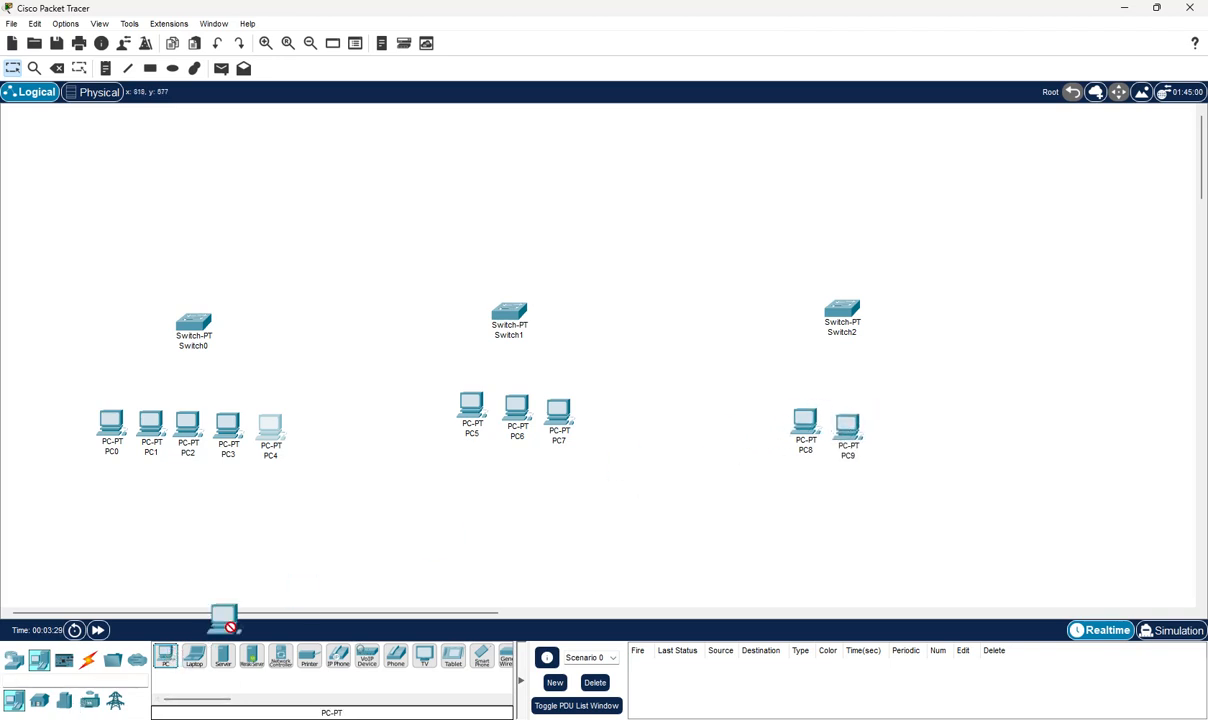
{"action": "left_click", "coordinate": [903, 425]}
Add four more PCs under Switch2, three in a second row and one starting a third row
{"action": "left_click", "coordinate": [166, 656]}
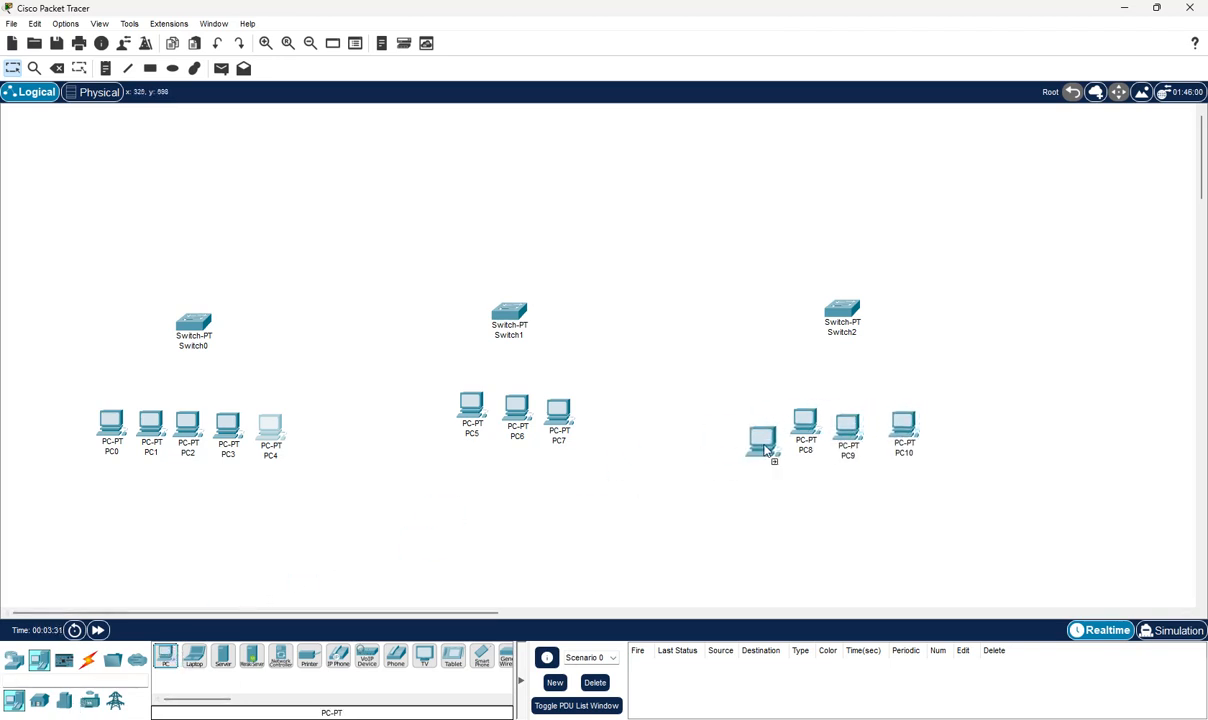
{"action": "left_click", "coordinate": [800, 483]}
{"action": "left_click", "coordinate": [166, 656]}
{"action": "left_click", "coordinate": [856, 495]}
{"action": "left_click", "coordinate": [166, 656]}
{"action": "left_click", "coordinate": [905, 497]}
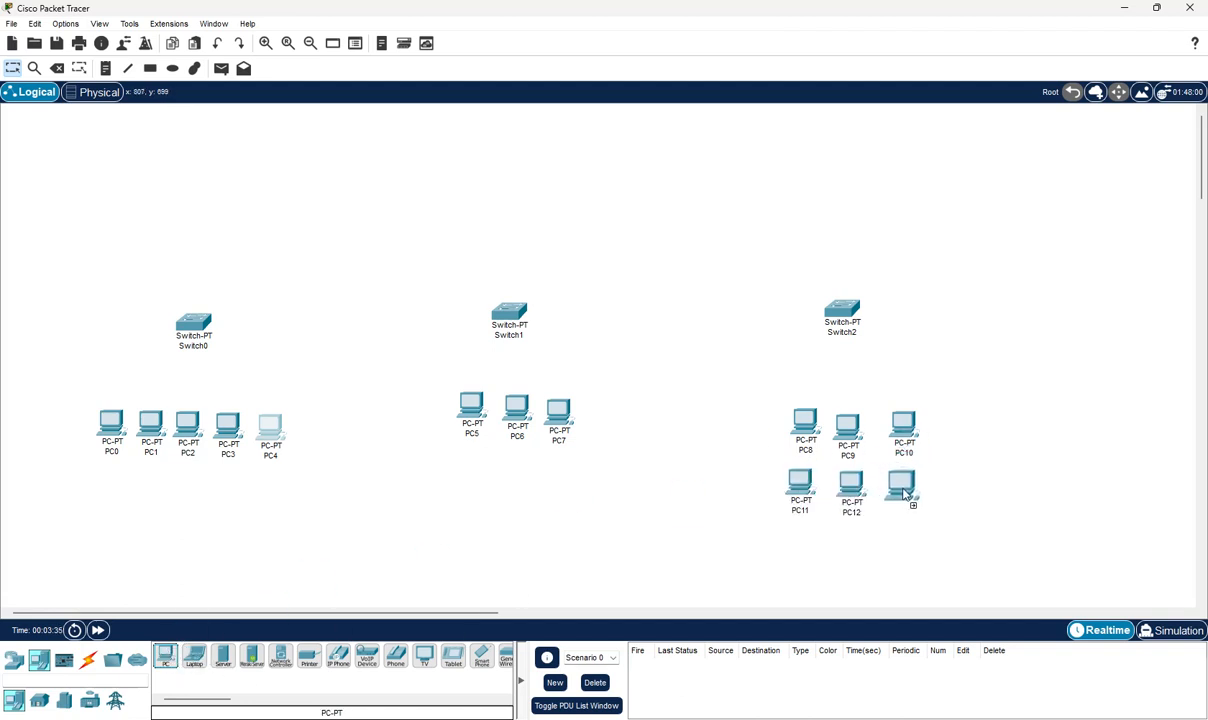
{"action": "left_click", "coordinate": [166, 656]}
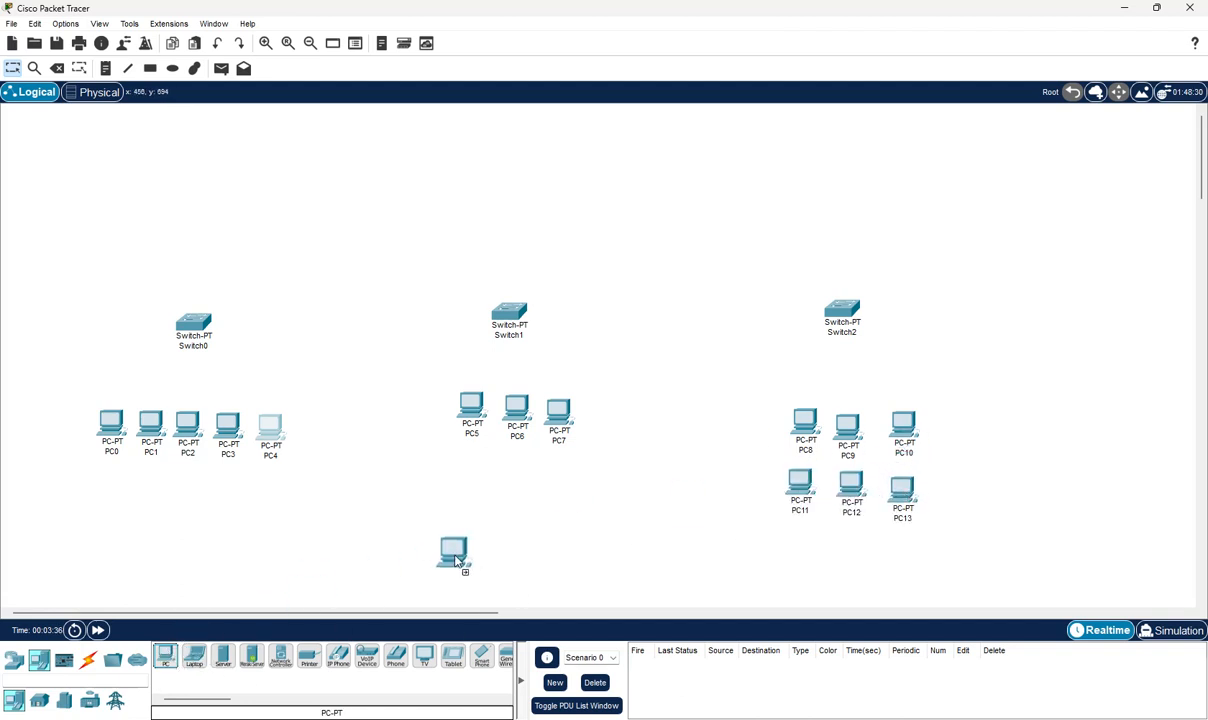
{"action": "left_click", "coordinate": [797, 550]}
Move PC3 and PC4 into a second row under PC0 and PC1, and add a printer below PC5
{"action": "left_click_drag", "start_coordinate": [308, 476], "coordinate": [118, 477]}
{"action": "left_click", "coordinate": [240, 430]}
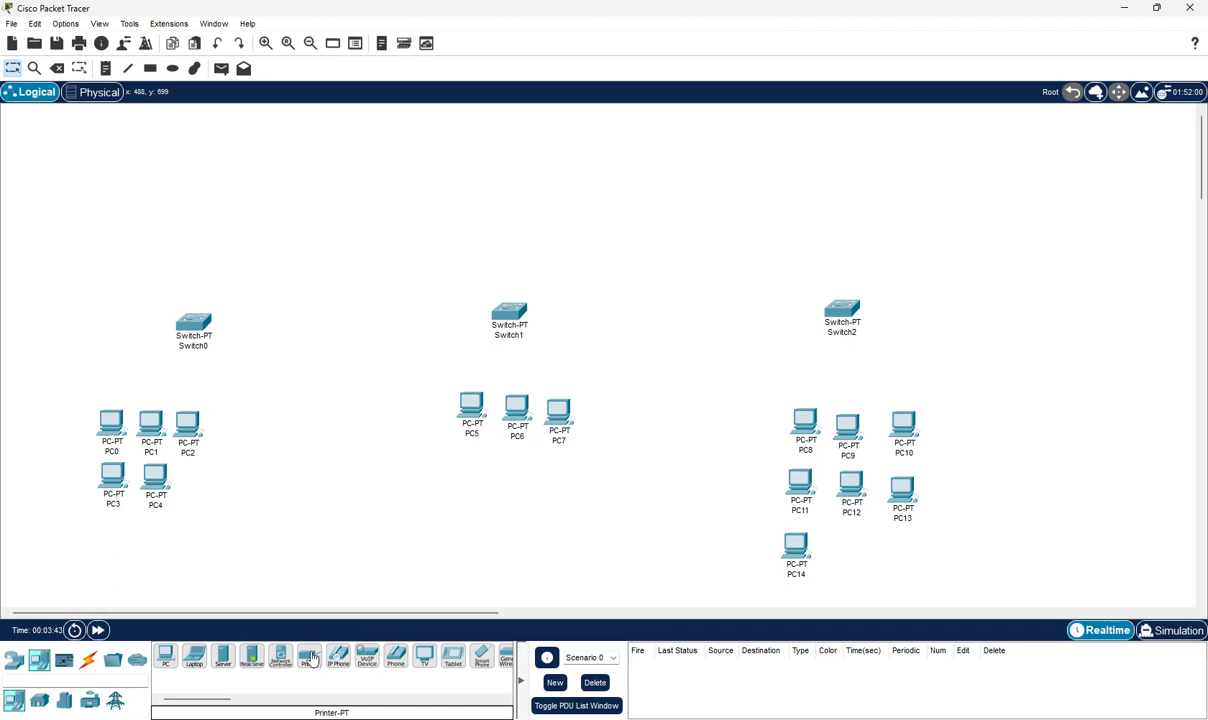
{"action": "left_click_drag", "start_coordinate": [310, 660], "coordinate": [466, 481]}
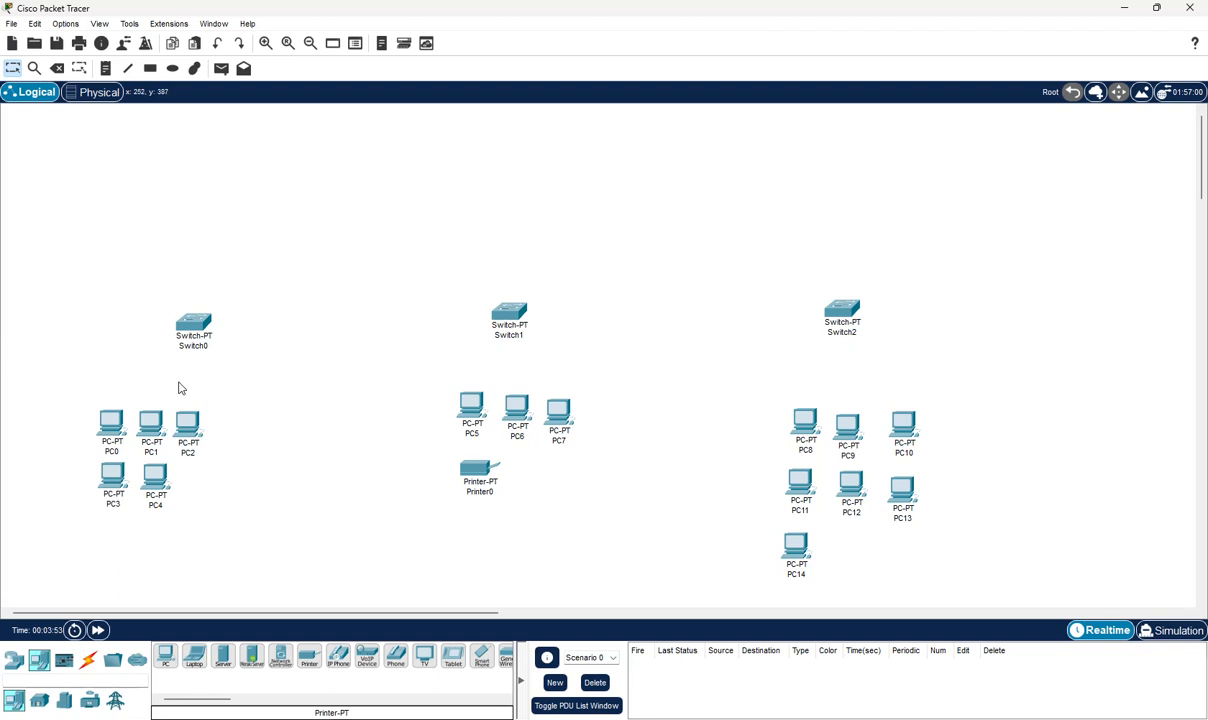
Shift the PC group centrally under Switch0 and the PCs and printer slightly closer to Switch1
{"action": "left_click_drag", "start_coordinate": [41, 374], "coordinate": [246, 494]}
{"action": "left_click_drag", "start_coordinate": [181, 428], "coordinate": [221, 410]}
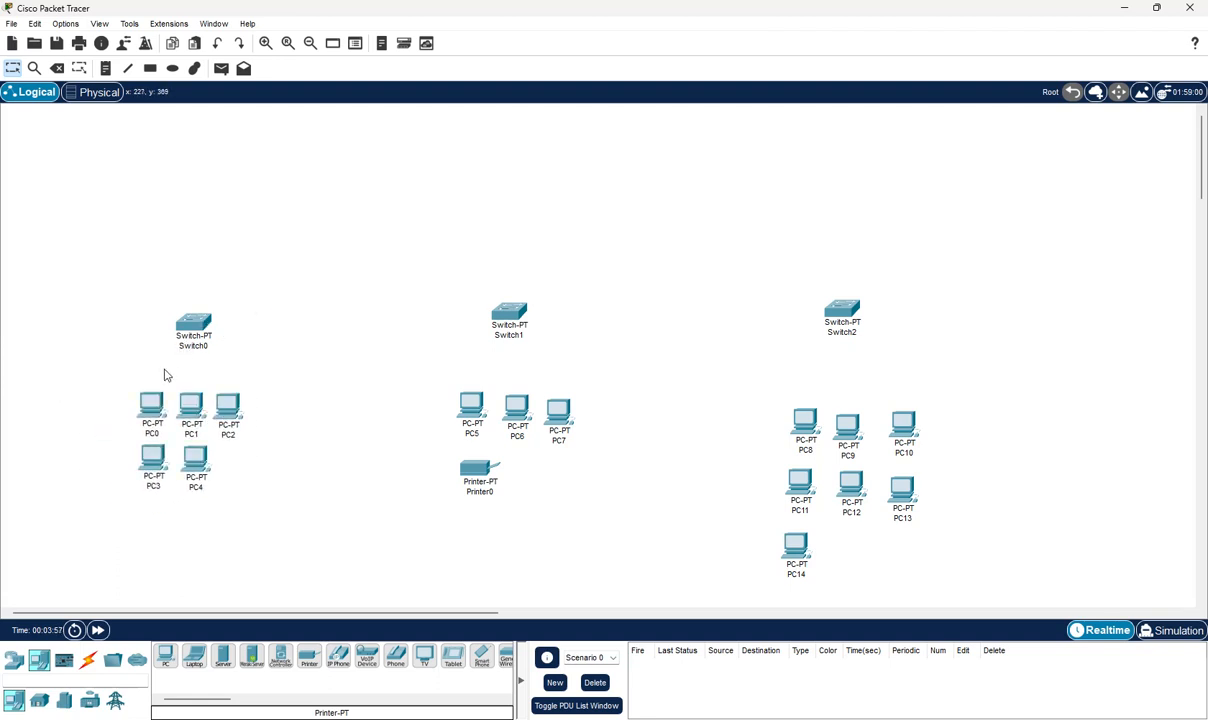
{"action": "left_click_drag", "start_coordinate": [437, 383], "coordinate": [572, 496]}
{"action": "mouse_move", "coordinate": [567, 414]}
{"action": "left_mouse_down"}
{"action": "mouse_move", "coordinate": [569, 397]}
{"action": "mouse_move", "coordinate": [564, 409]}
{"action": "mouse_move", "coordinate": [507, 404]}
{"action": "mouse_move", "coordinate": [566, 413]}
{"action": "left_mouse_up"}
{"action": "left_click", "coordinate": [594, 374]}
Nudge PC9, PC11, PC13 and PC14 so the PCs under Switch2 line up in rows and columns
{"action": "left_click", "coordinate": [857, 427]}
{"action": "left_click_drag", "start_coordinate": [857, 421], "coordinate": [861, 418]}
{"action": "left_click_drag", "start_coordinate": [807, 474], "coordinate": [812, 474]}
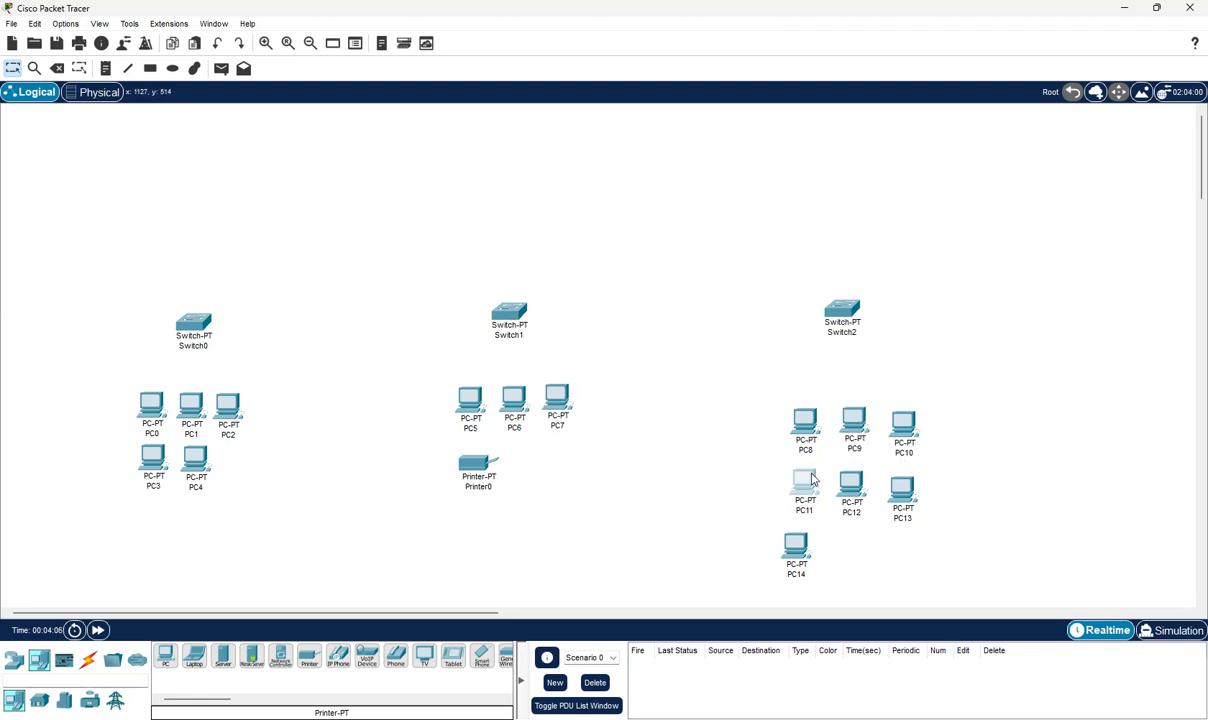
{"action": "left_click_drag", "start_coordinate": [911, 483], "coordinate": [910, 478]}
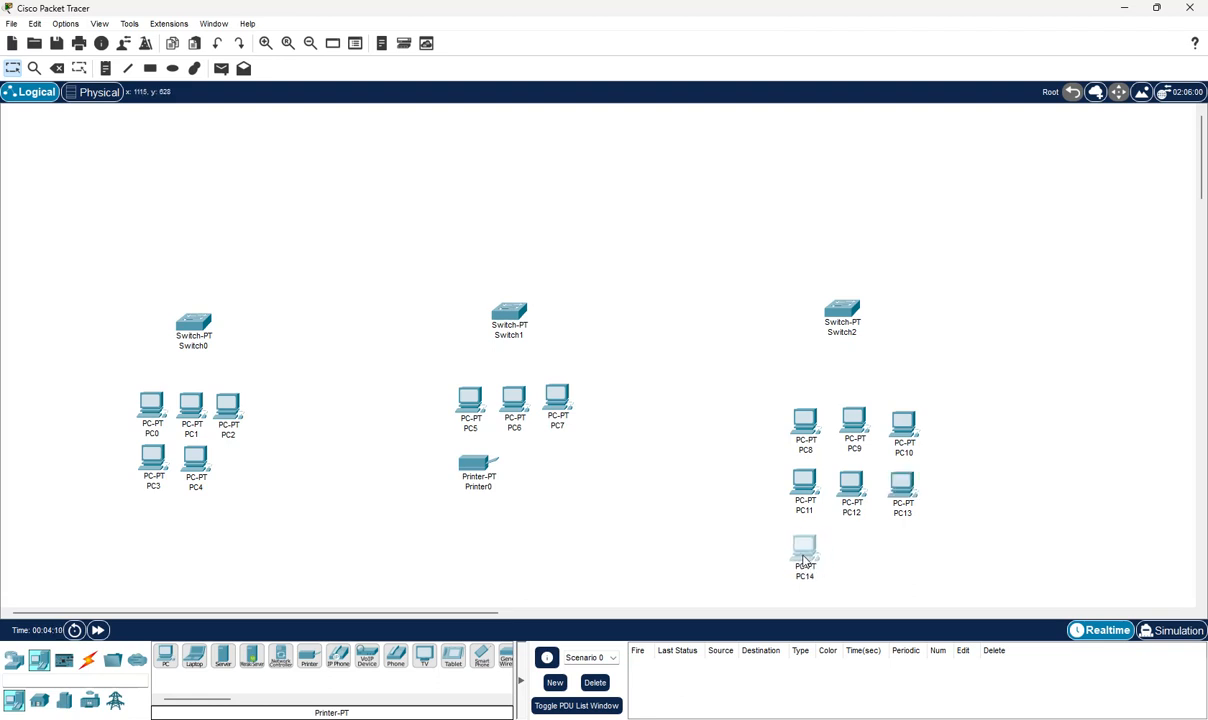
Power off Switch0 and remove its two PT-SWITCH-NM-1FFE fiber modules
{"action": "left_click", "coordinate": [198, 320]}
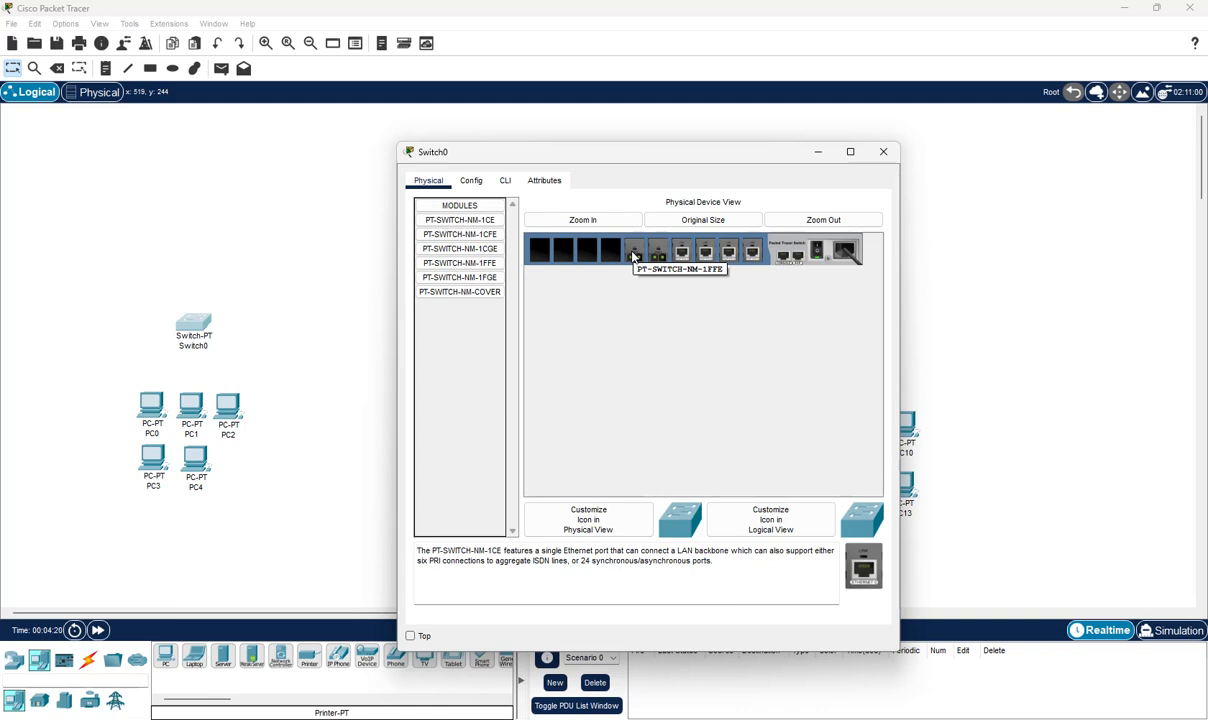
{"action": "left_click", "coordinate": [565, 216]}
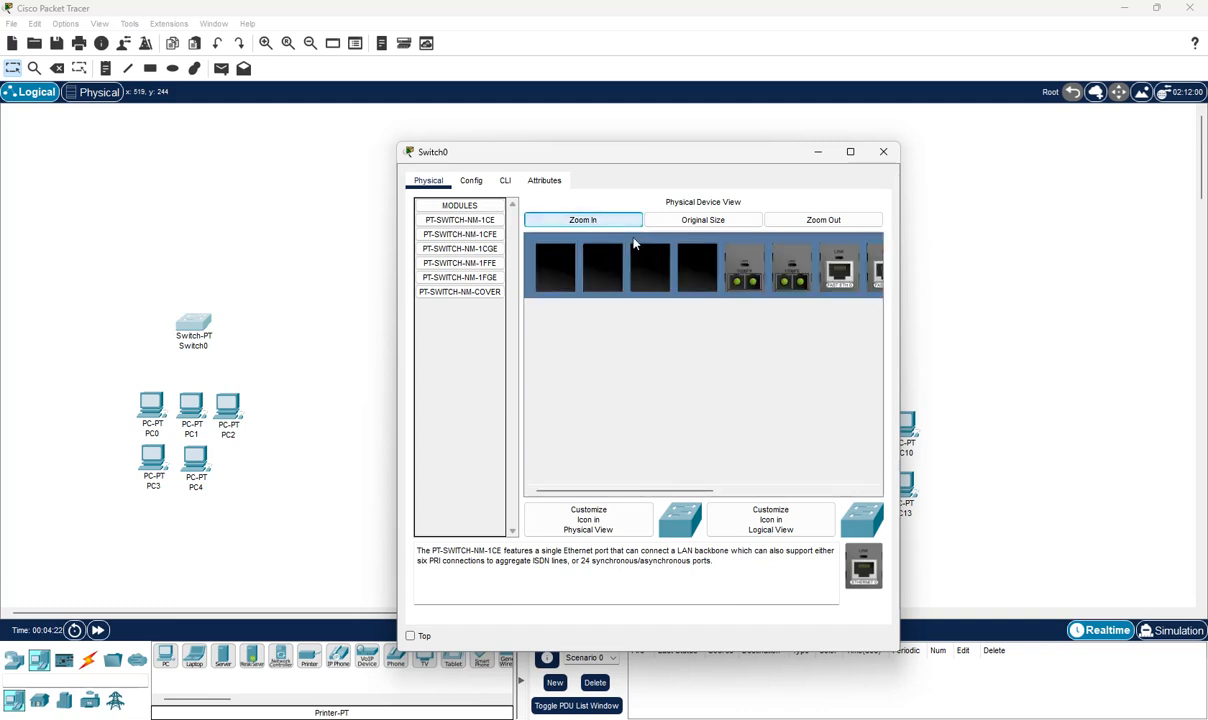
{"action": "left_click_drag", "start_coordinate": [634, 492], "coordinate": [787, 469]}
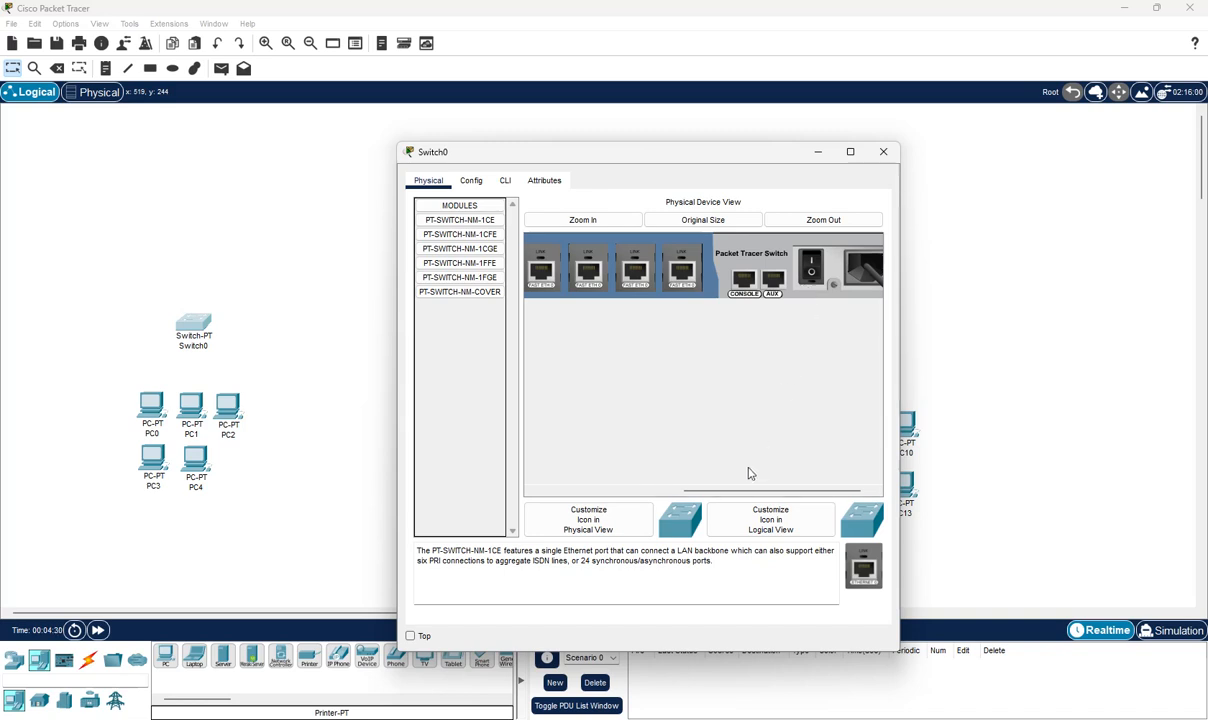
{"action": "left_click_drag", "start_coordinate": [739, 491], "coordinate": [640, 492]}
{"action": "left_click_drag", "start_coordinate": [652, 275], "coordinate": [468, 380]}
{"action": "left_click_drag", "start_coordinate": [695, 281], "coordinate": [473, 370]}
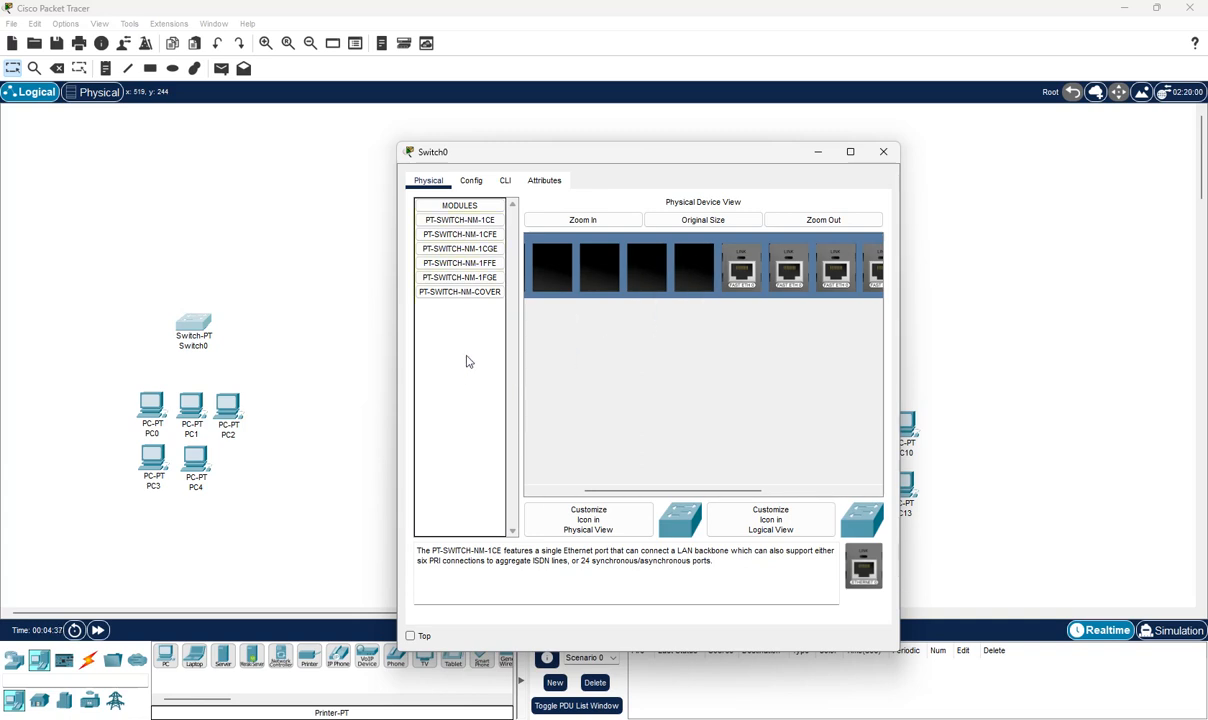
Install two PT-SWITCH-NM-1CFE modules in the freed slots of Switch0, power it back on and close its window
{"action": "left_click", "coordinate": [492, 236]}
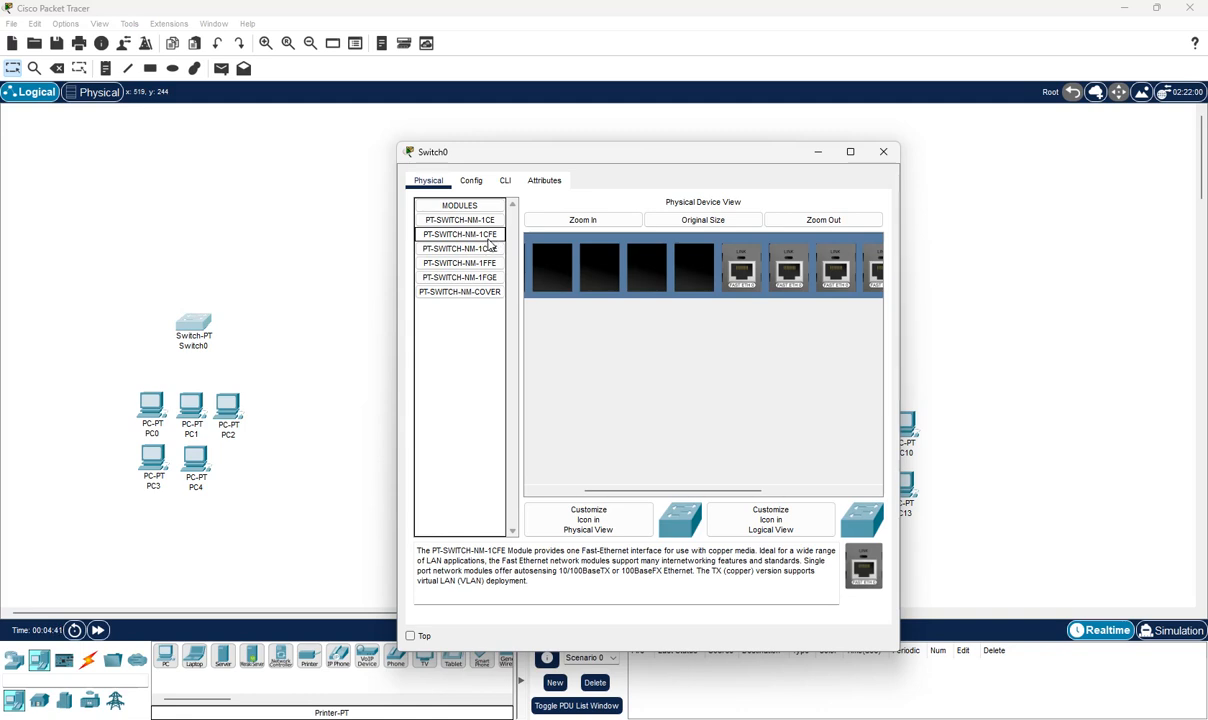
{"action": "left_click_drag", "start_coordinate": [480, 241], "coordinate": [656, 254]}
{"action": "left_click_drag", "start_coordinate": [494, 238], "coordinate": [647, 265]}
{"action": "left_click_drag", "start_coordinate": [619, 491], "coordinate": [666, 491]}
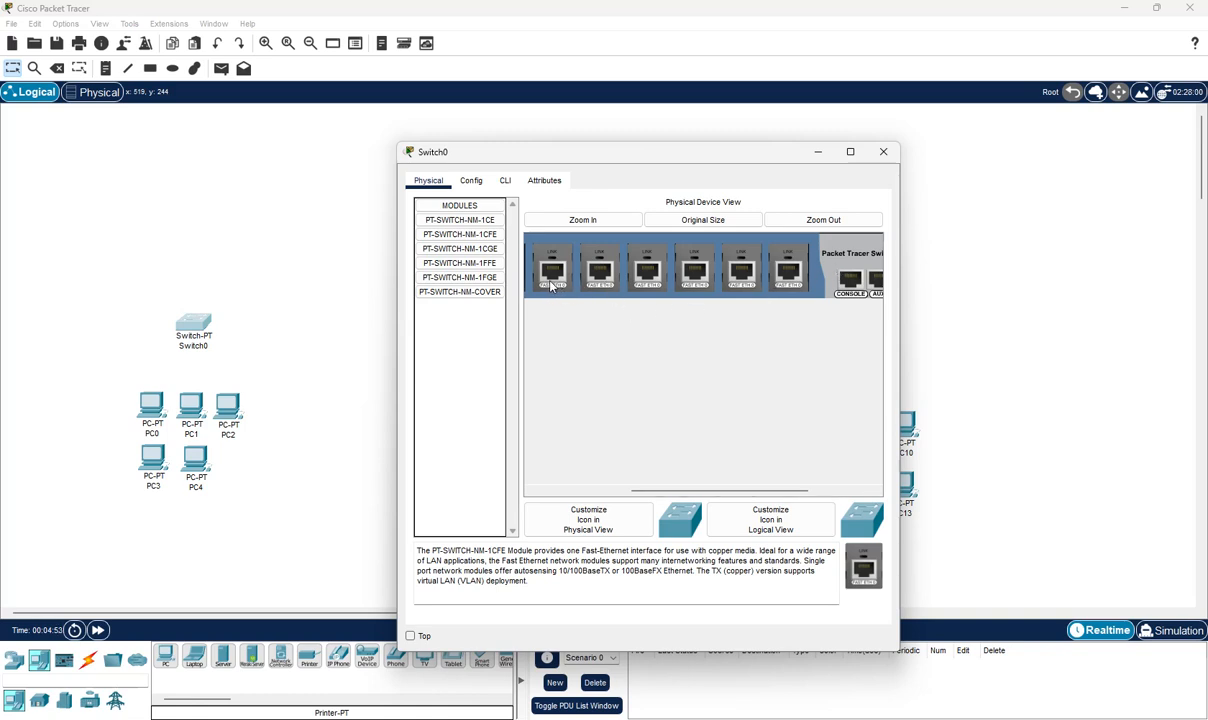
{"action": "left_click_drag", "start_coordinate": [700, 491], "coordinate": [764, 491]}
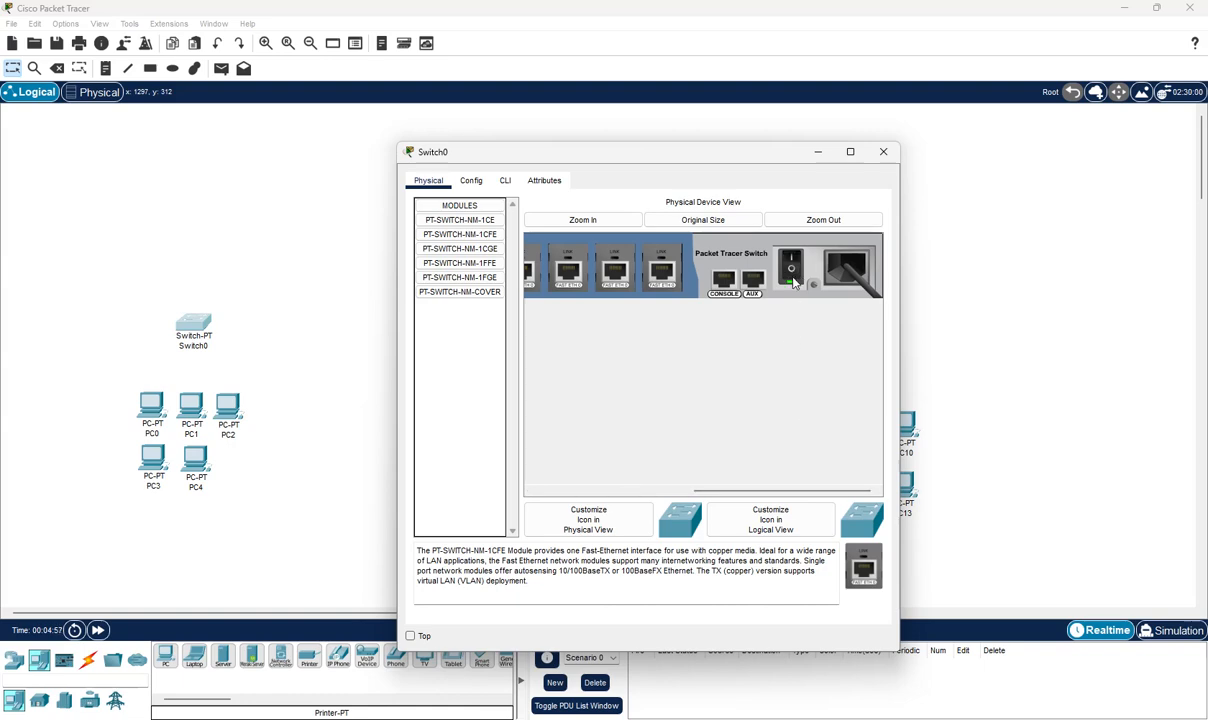
{"action": "left_click", "coordinate": [883, 152]}
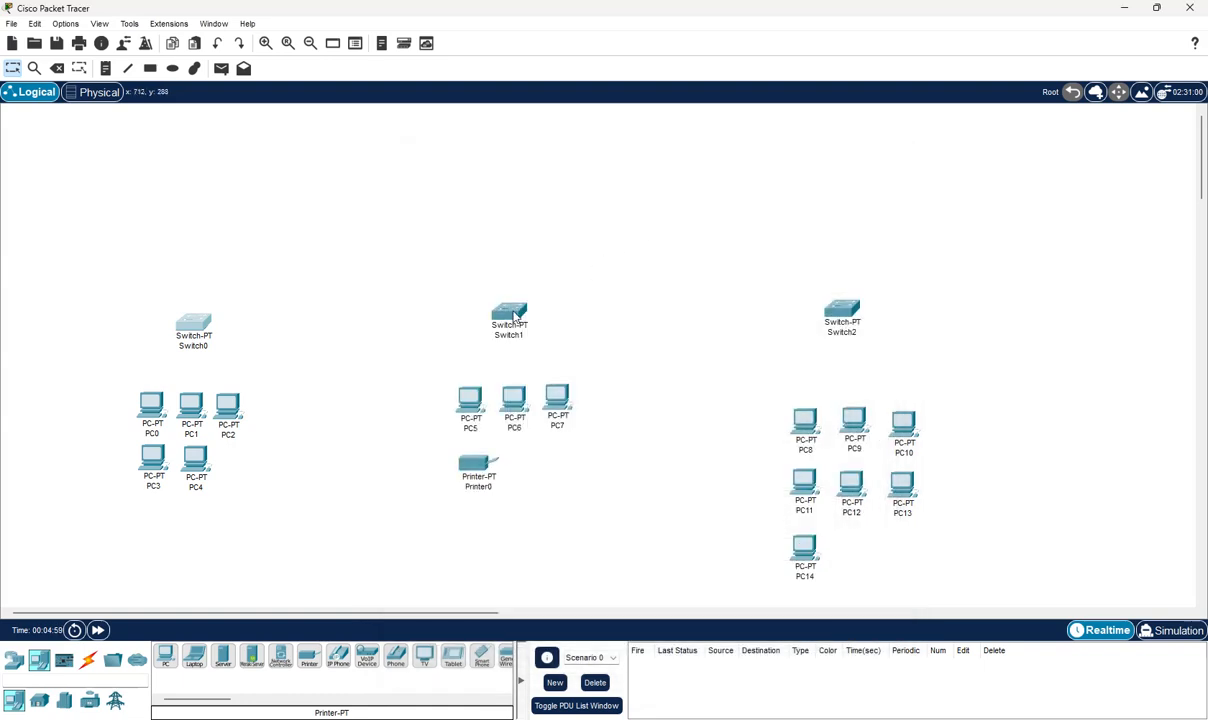
With Switch1 powered off, replace its two fiber modules with one PT-SWITCH-NM-1CFE module, and power it back on
{"action": "left_click", "coordinate": [514, 316]}
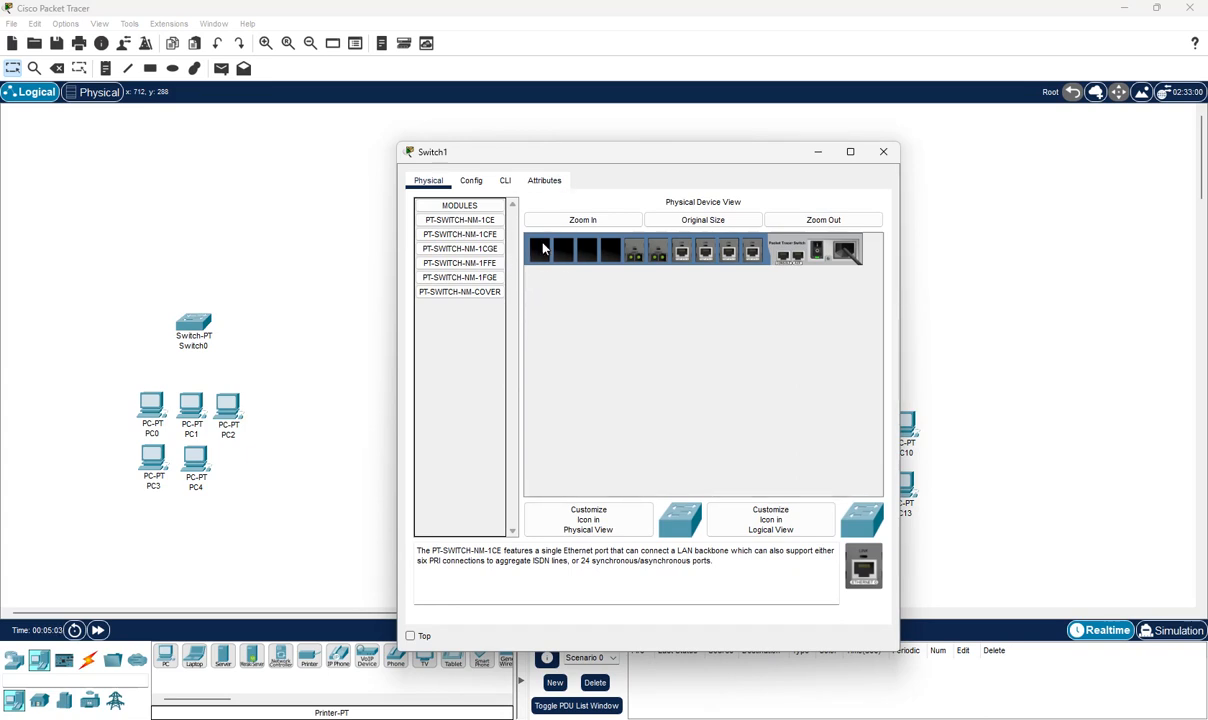
{"action": "left_click_drag", "start_coordinate": [688, 153], "coordinate": [871, 156]}
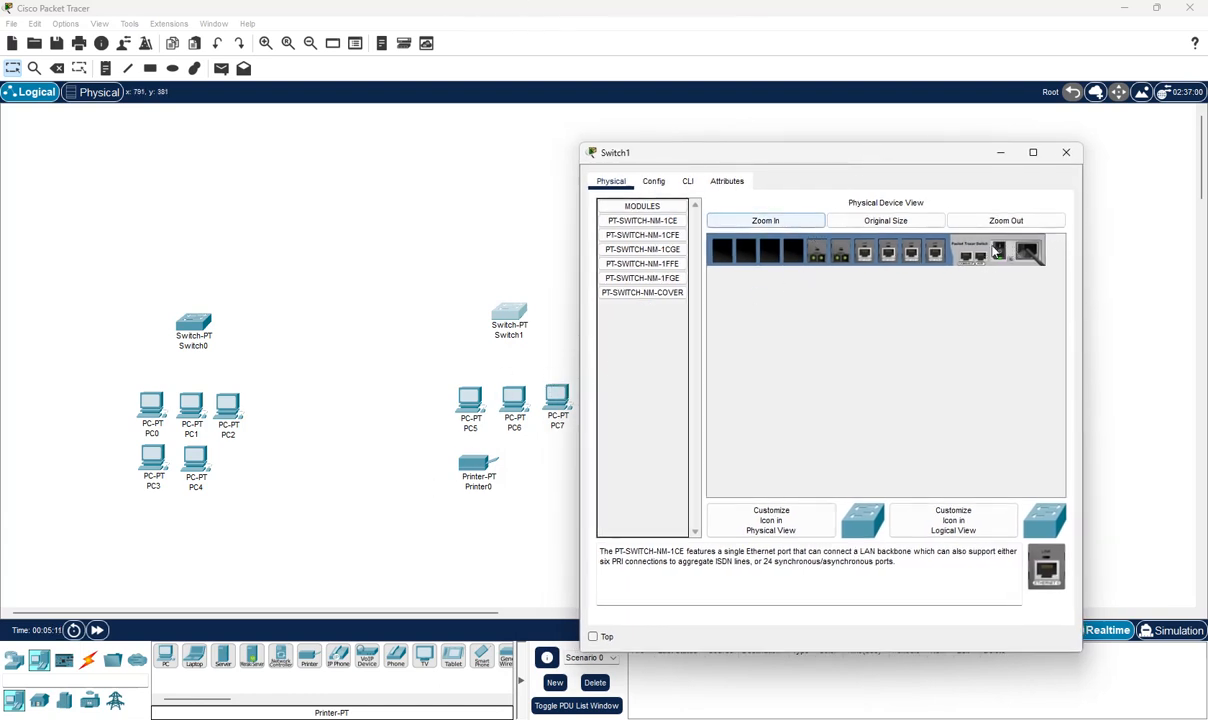
{"action": "left_click_drag", "start_coordinate": [825, 252], "coordinate": [650, 328]}
{"action": "left_click_drag", "start_coordinate": [835, 258], "coordinate": [645, 329]}
{"action": "left_click_drag", "start_coordinate": [658, 237], "coordinate": [843, 258]}
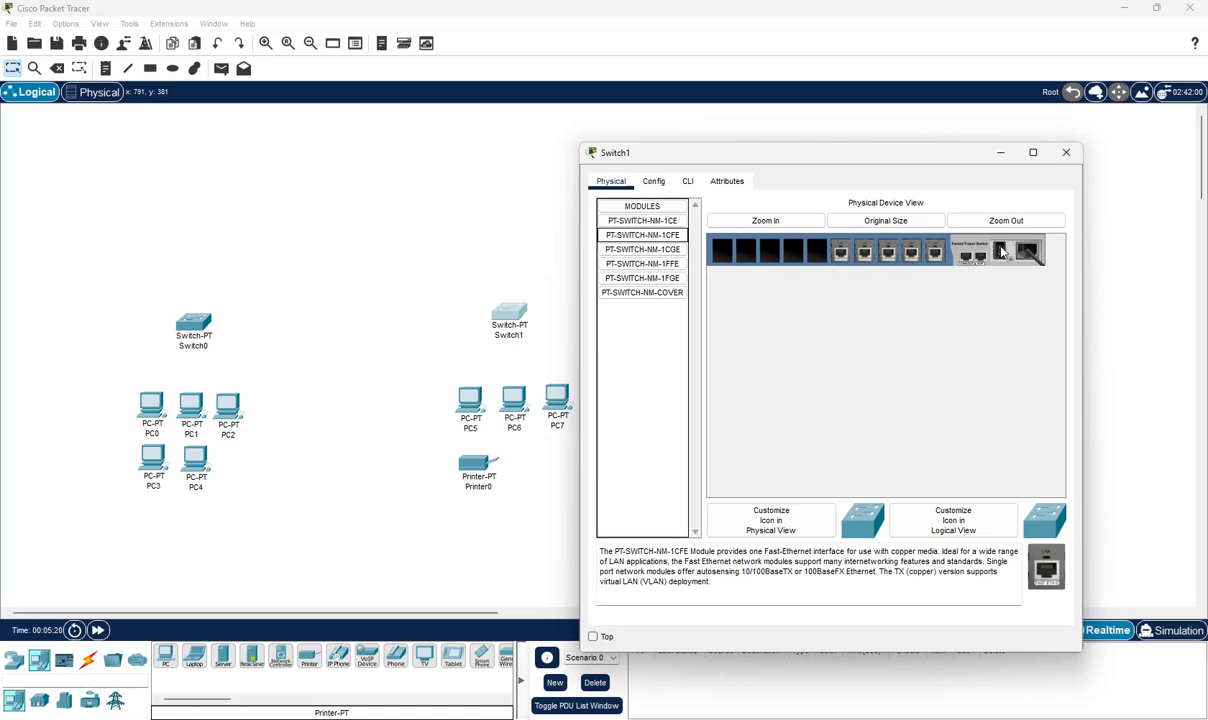
{"action": "left_click", "coordinate": [1066, 155]}
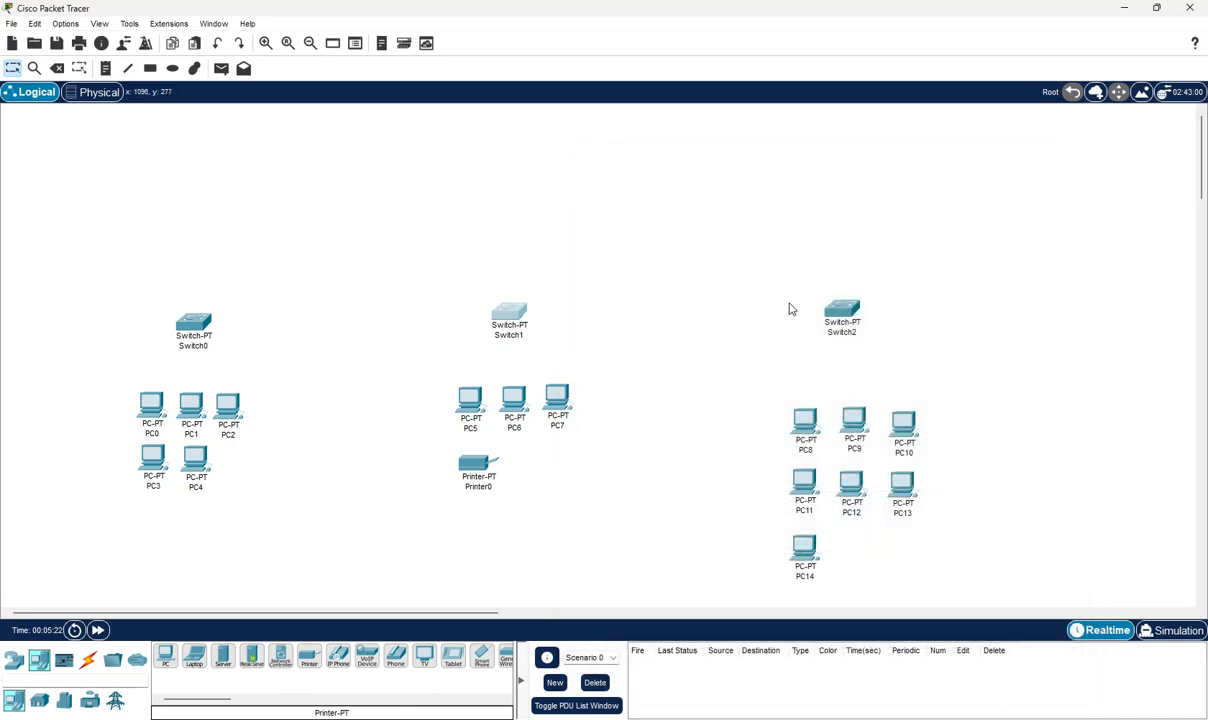
Power off Switch2 and remove its two fiber modules
{"action": "left_click", "coordinate": [845, 312]}
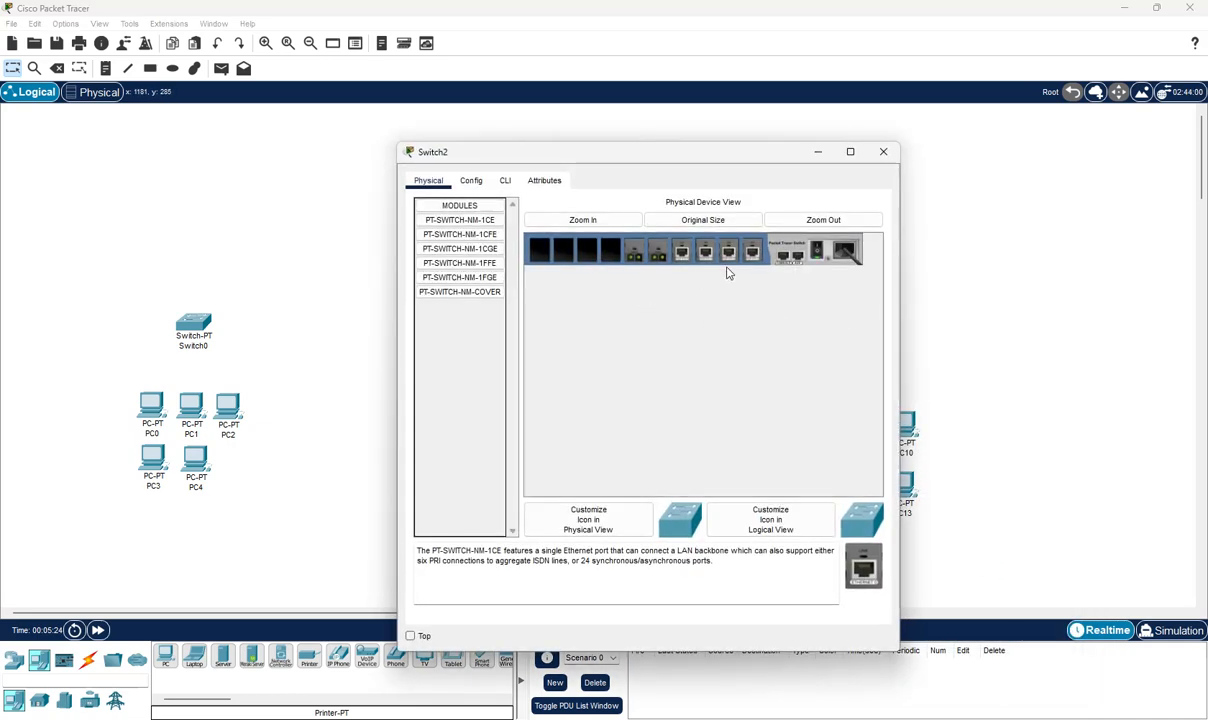
{"action": "left_click_drag", "start_coordinate": [635, 259], "coordinate": [504, 342]}
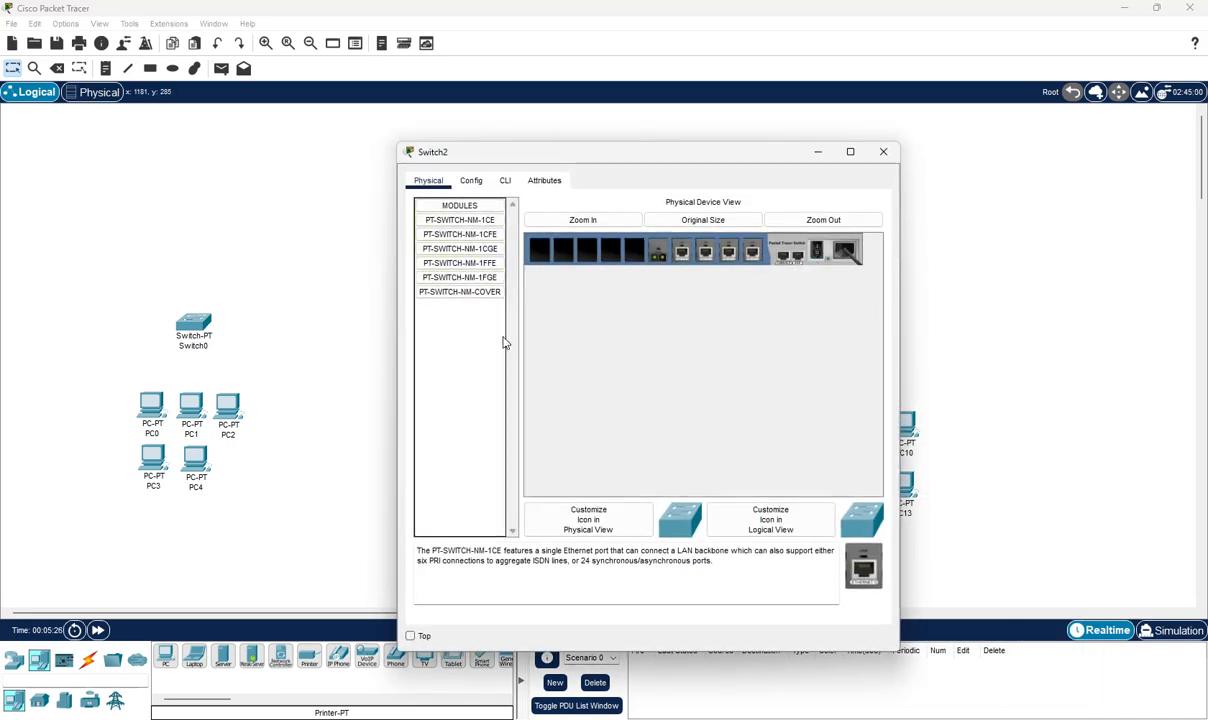
{"action": "left_click_drag", "start_coordinate": [669, 254], "coordinate": [451, 377]}
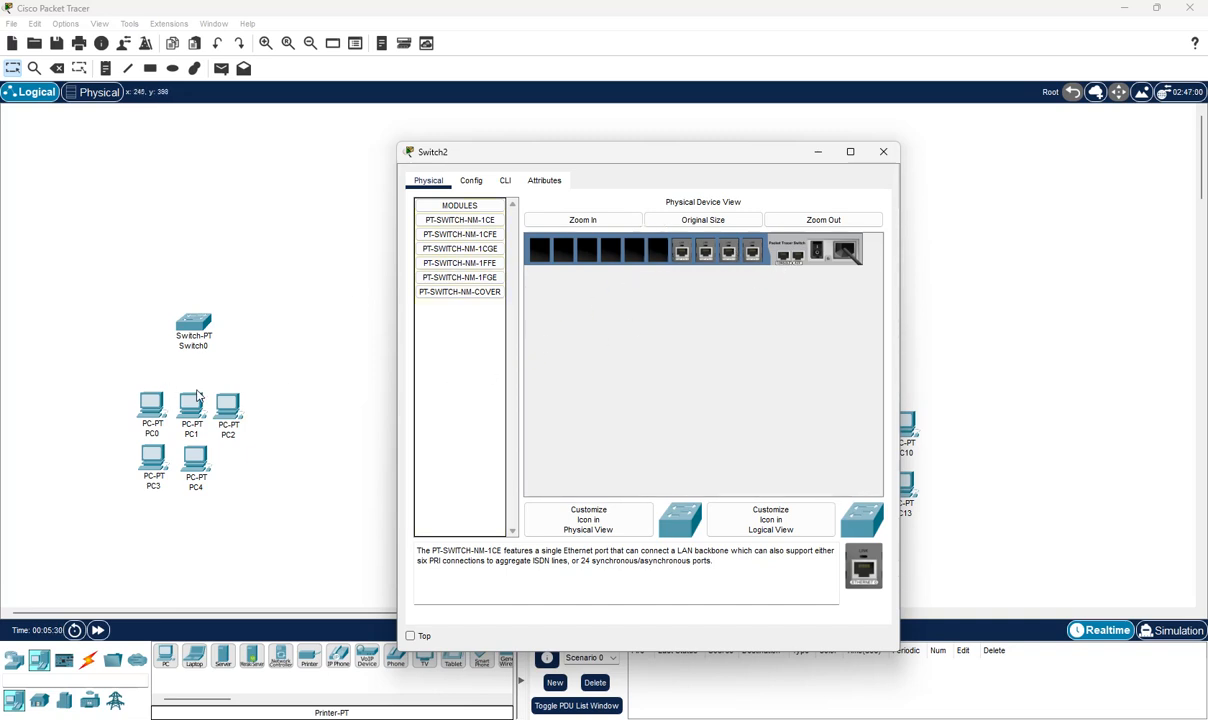
Install four PT-SWITCH-NM-1CFE modules in Switch2's slots next to the existing Ethernet ports and power it back on
{"action": "left_click_drag", "start_coordinate": [460, 234], "coordinate": [650, 253]}
{"action": "left_click_drag", "start_coordinate": [496, 238], "coordinate": [631, 251]}
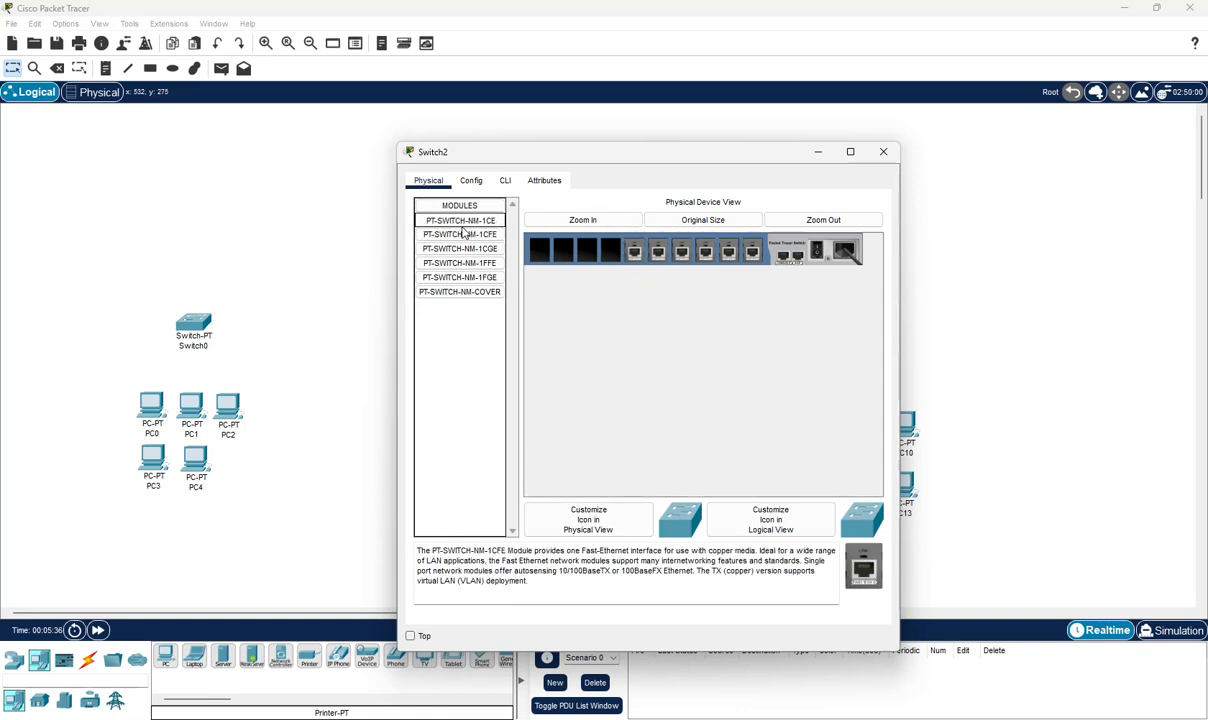
{"action": "left_click", "coordinate": [464, 225]}
{"action": "left_click_drag", "start_coordinate": [467, 232], "coordinate": [596, 261]}
{"action": "left_click", "coordinate": [812, 255]}
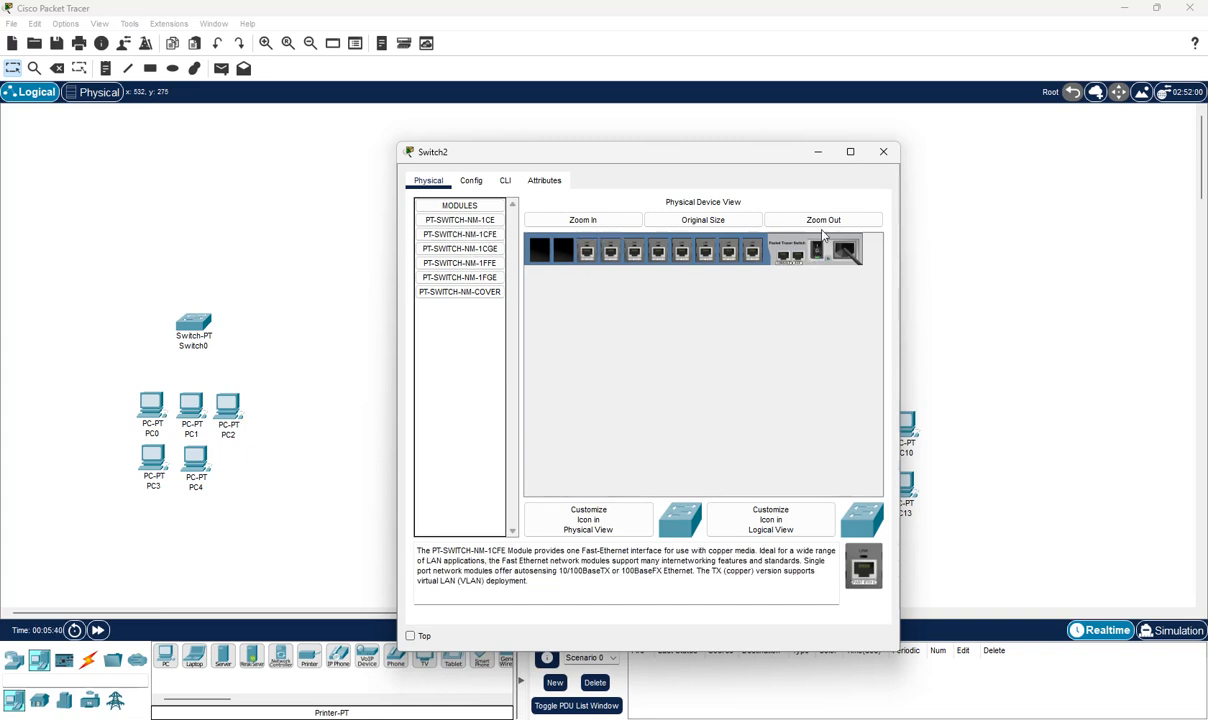
Close Switch2's window and connect PC0's FastEthernet0 to Switch0's FastEthernet0/1 with a copper straight-through cable
{"action": "left_click", "coordinate": [879, 158]}
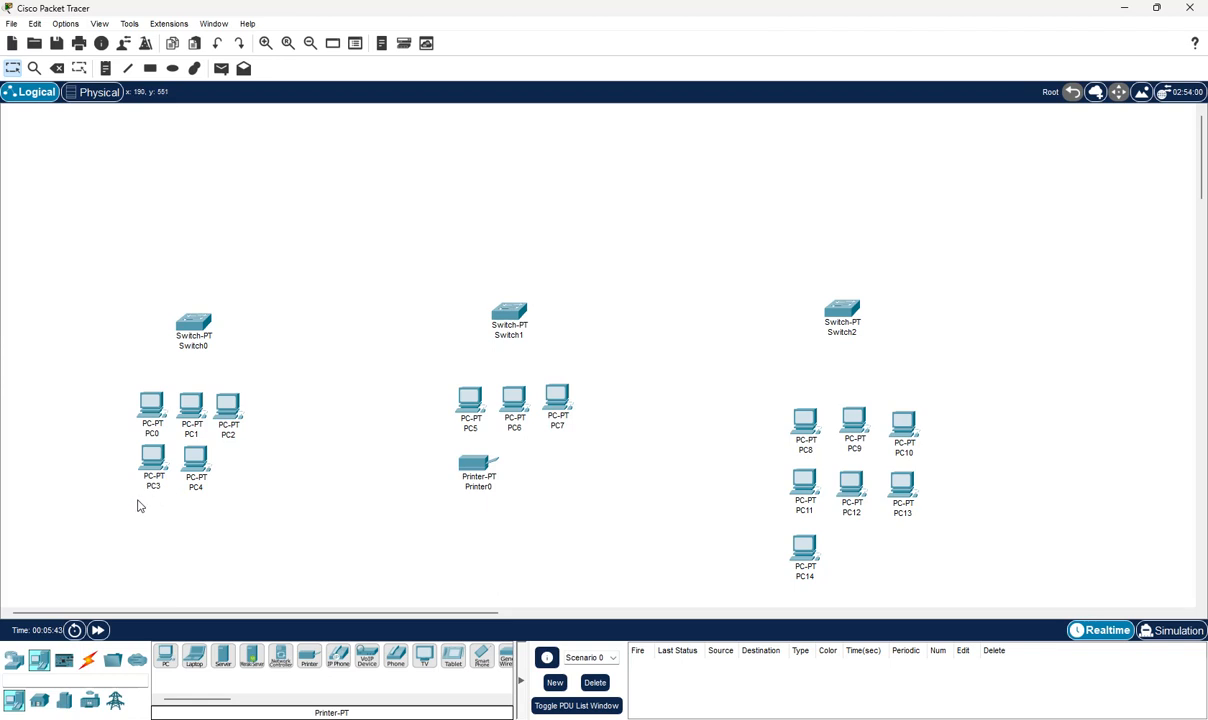
{"action": "left_click", "coordinate": [88, 660]}
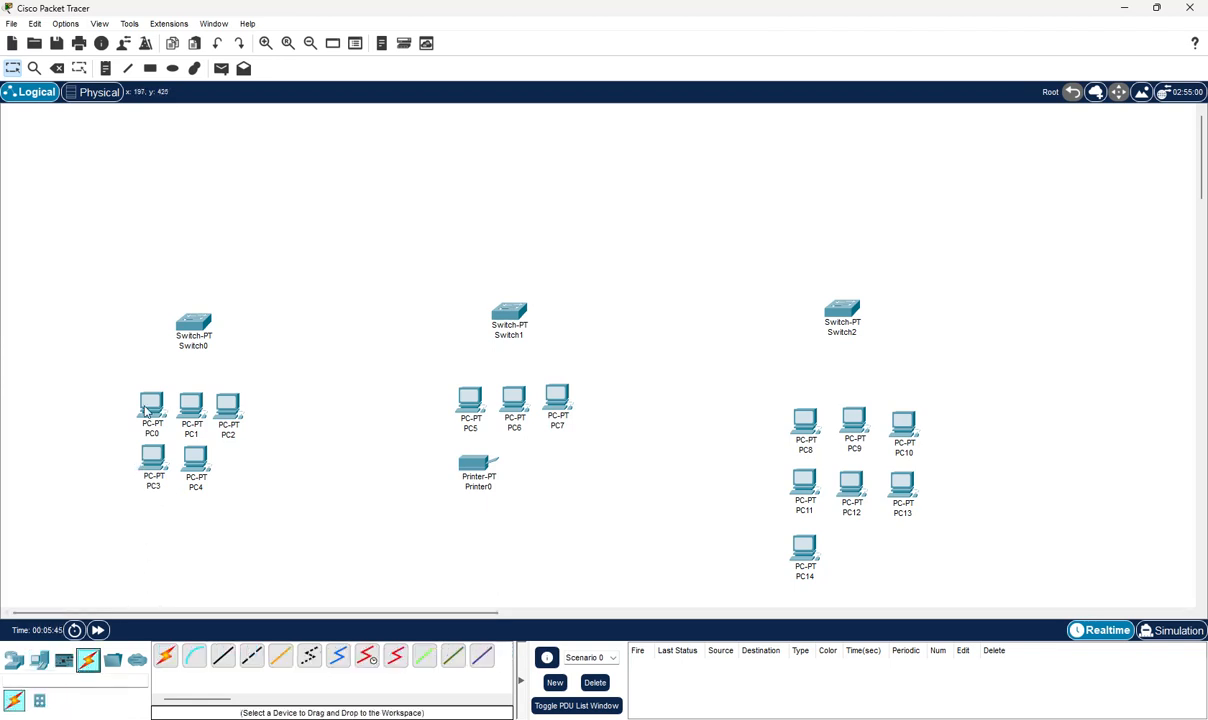
{"action": "left_click", "coordinate": [222, 657]}
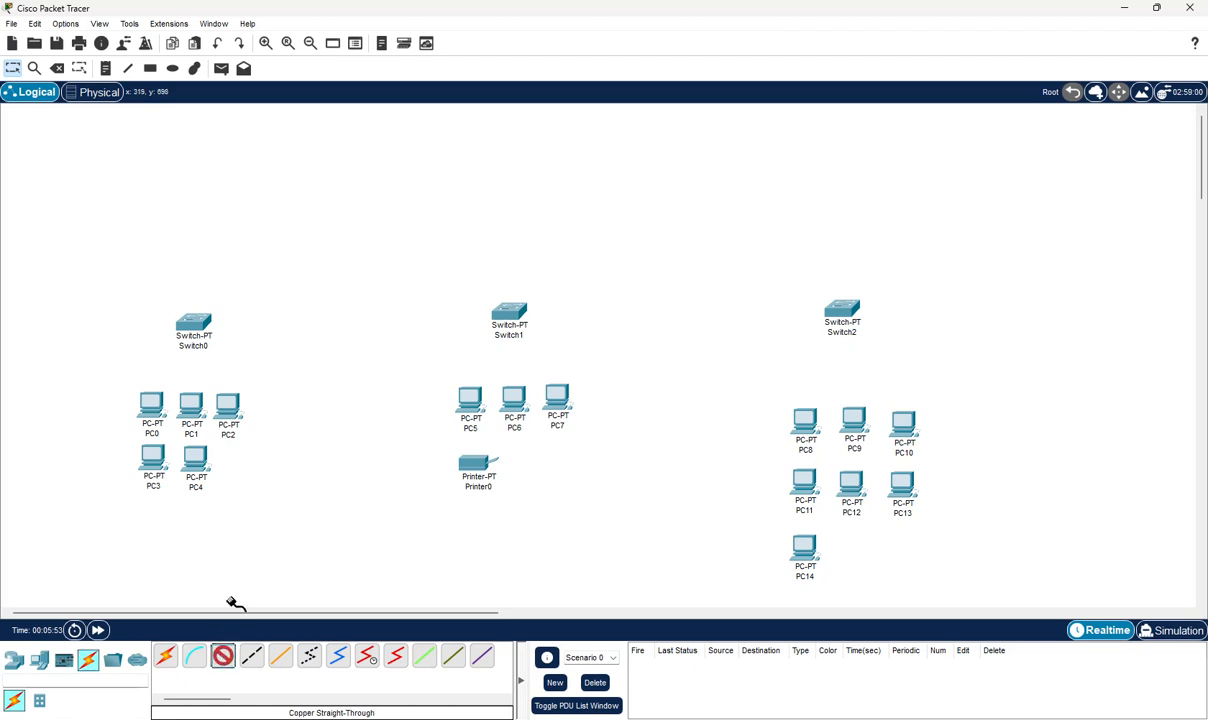
{"action": "left_click", "coordinate": [148, 404]}
{"action": "left_click", "coordinate": [178, 463]}
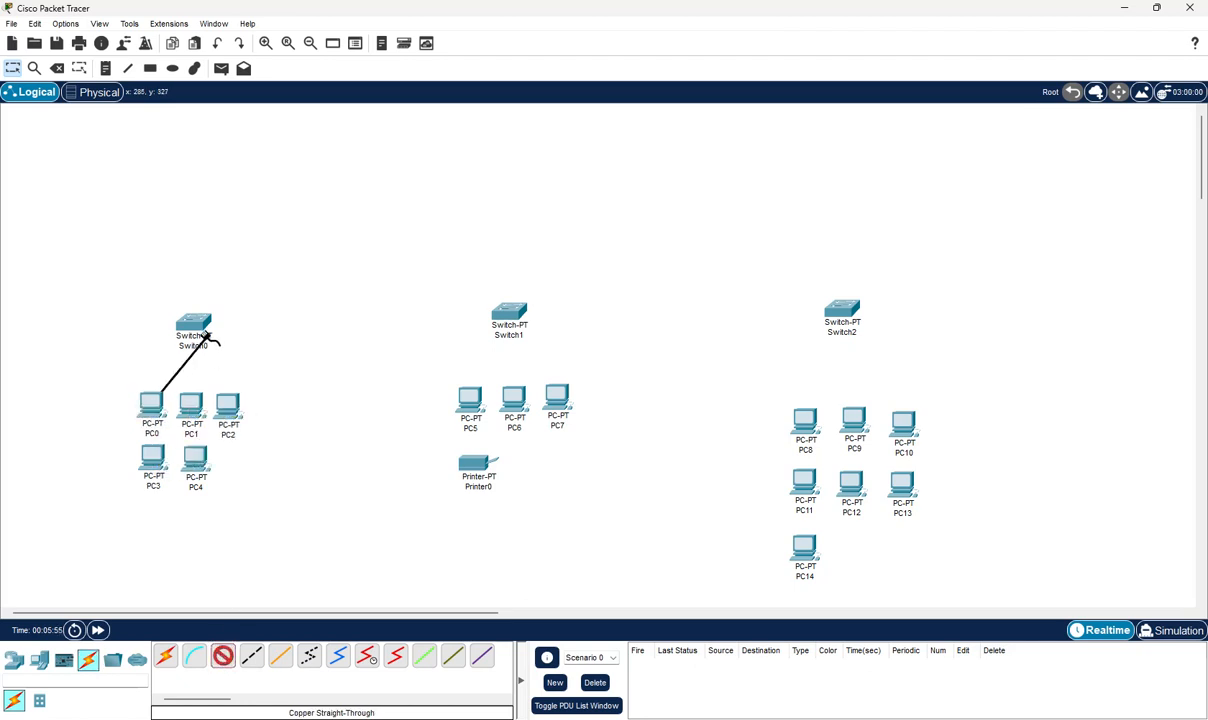
{"action": "left_click", "coordinate": [193, 322]}
{"action": "left_click", "coordinate": [225, 345]}
Connect PC1's FastEthernet0 to Switch0's FastEthernet1/1 with a copper straight-through cable
{"action": "left_click", "coordinate": [222, 657]}
{"action": "left_click", "coordinate": [190, 404]}
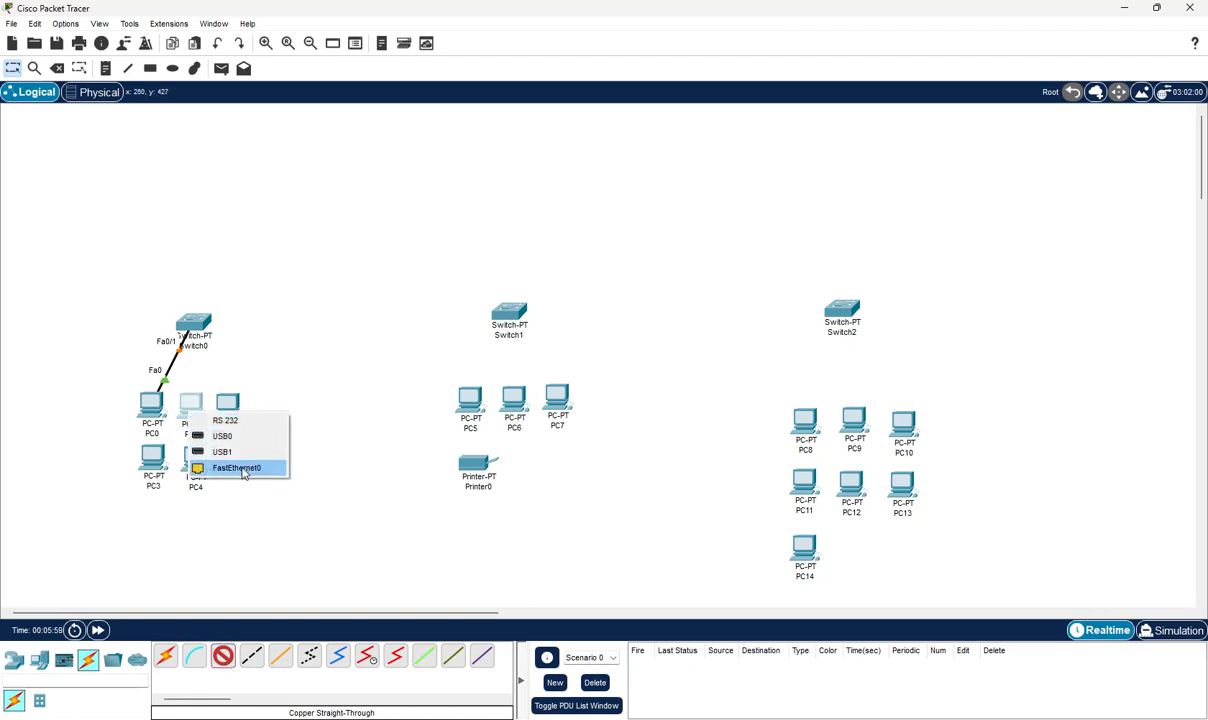
{"action": "left_click", "coordinate": [236, 467]}
{"action": "left_click", "coordinate": [193, 322]}
{"action": "left_click", "coordinate": [230, 346]}
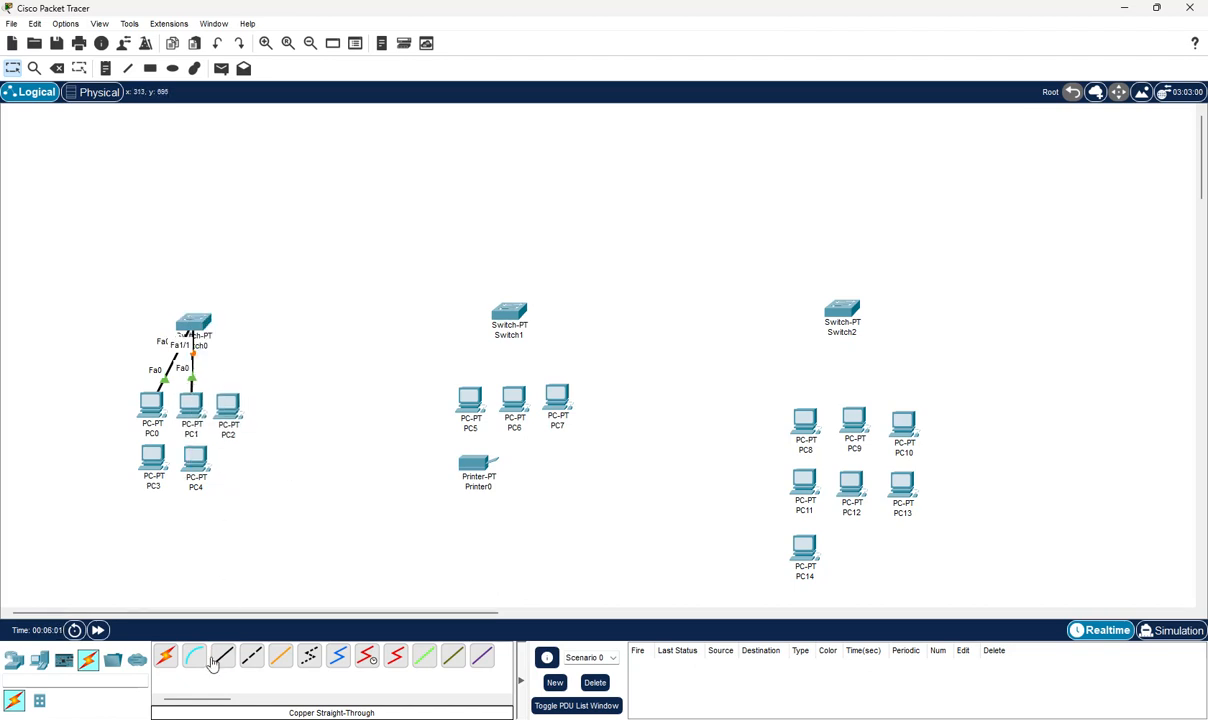
Connect PC2's FastEthernet0 to Switch0's FastEthernet2/1 with a copper straight-through cable
{"action": "left_click", "coordinate": [222, 657]}
{"action": "left_click", "coordinate": [228, 402]}
{"action": "left_click", "coordinate": [276, 467]}
{"action": "left_click", "coordinate": [194, 322]}
{"action": "left_click", "coordinate": [240, 376]}
Connect PC3's FastEthernet0 to Switch0's FastEthernet3/1 with a copper straight-through cable
{"action": "left_click", "coordinate": [222, 657]}
{"action": "left_click", "coordinate": [158, 456]}
{"action": "left_click", "coordinate": [214, 513]}
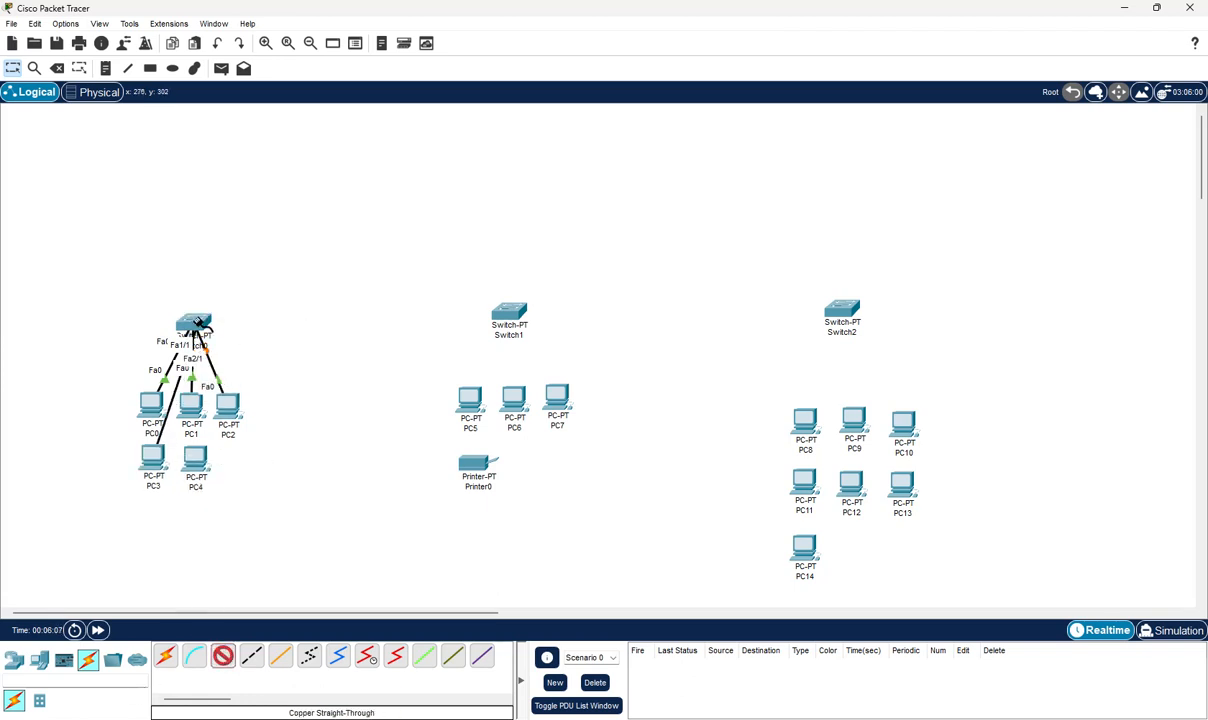
{"action": "left_click", "coordinate": [192, 322]}
{"action": "left_click", "coordinate": [236, 343]}
Connect PC4's FastEthernet0 to Switch0's FastEthernet4/1 with a copper straight-through cable
{"action": "left_click", "coordinate": [222, 657]}
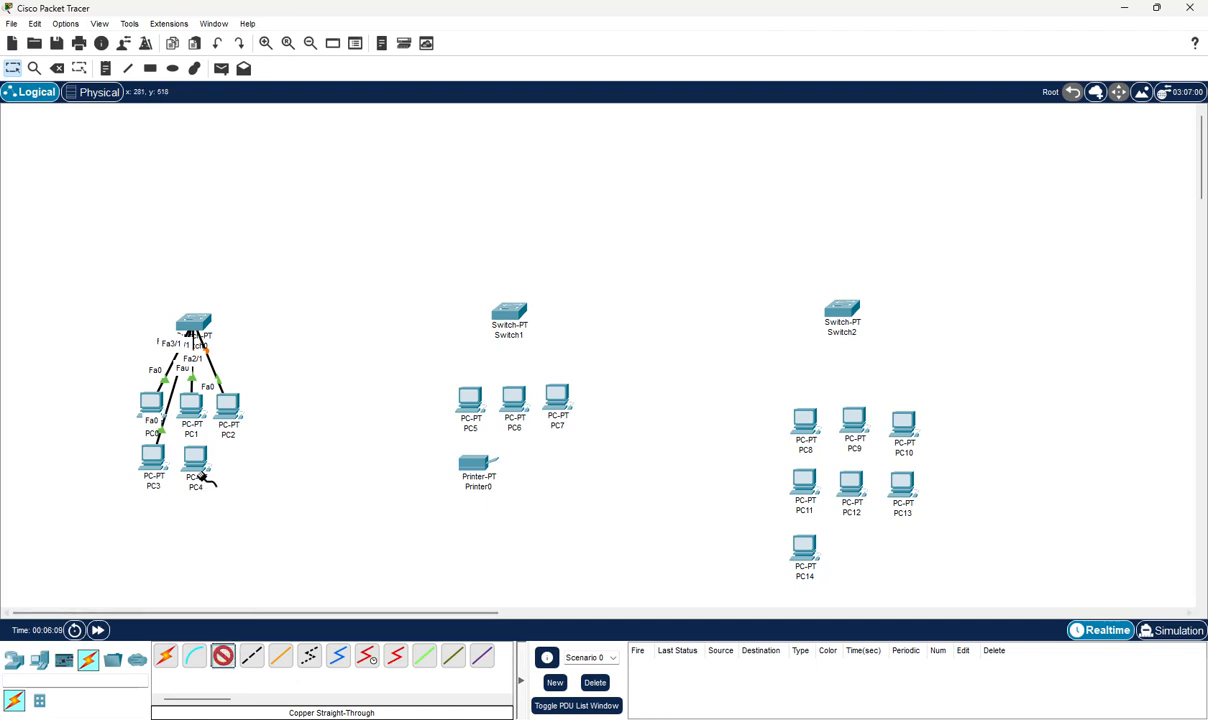
{"action": "left_click", "coordinate": [196, 460]}
{"action": "left_click", "coordinate": [236, 516]}
{"action": "left_click", "coordinate": [193, 323]}
{"action": "left_click", "coordinate": [220, 347]}
Connect PC5's FastEthernet0 to Switch1's FastEthernet0/1 with a copper straight-through cable
{"action": "left_click", "coordinate": [222, 655]}
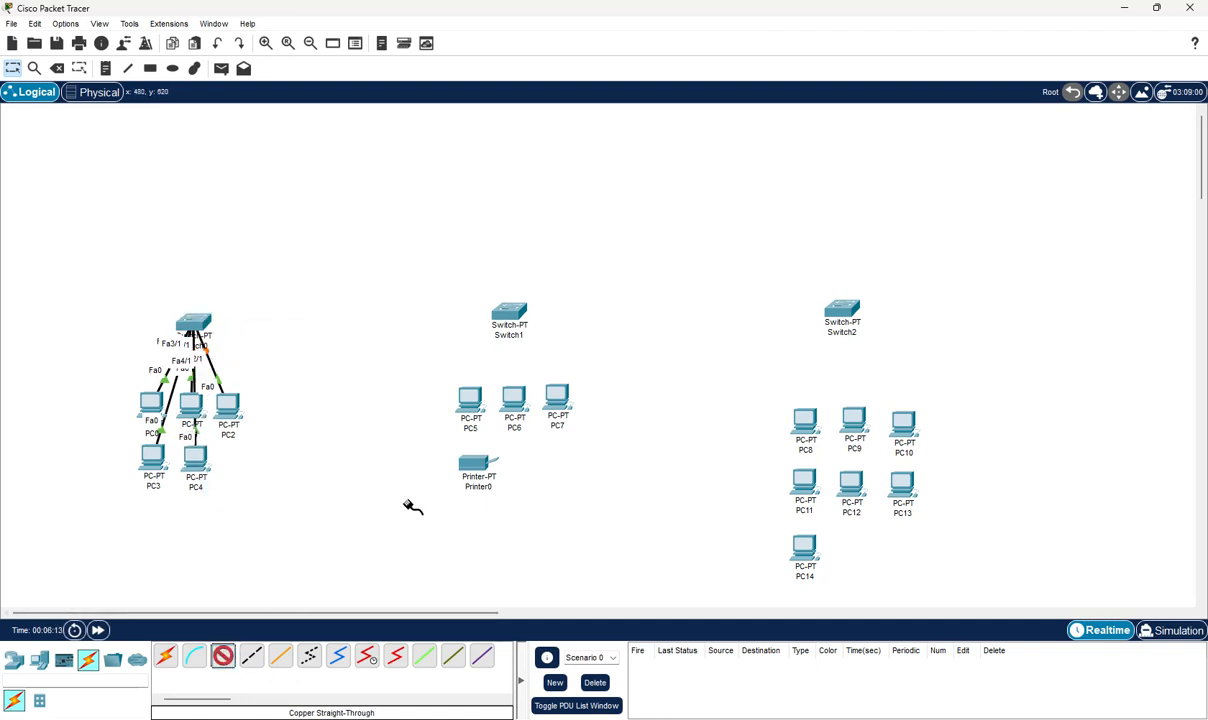
{"action": "left_click", "coordinate": [467, 398]}
{"action": "left_click", "coordinate": [527, 458]}
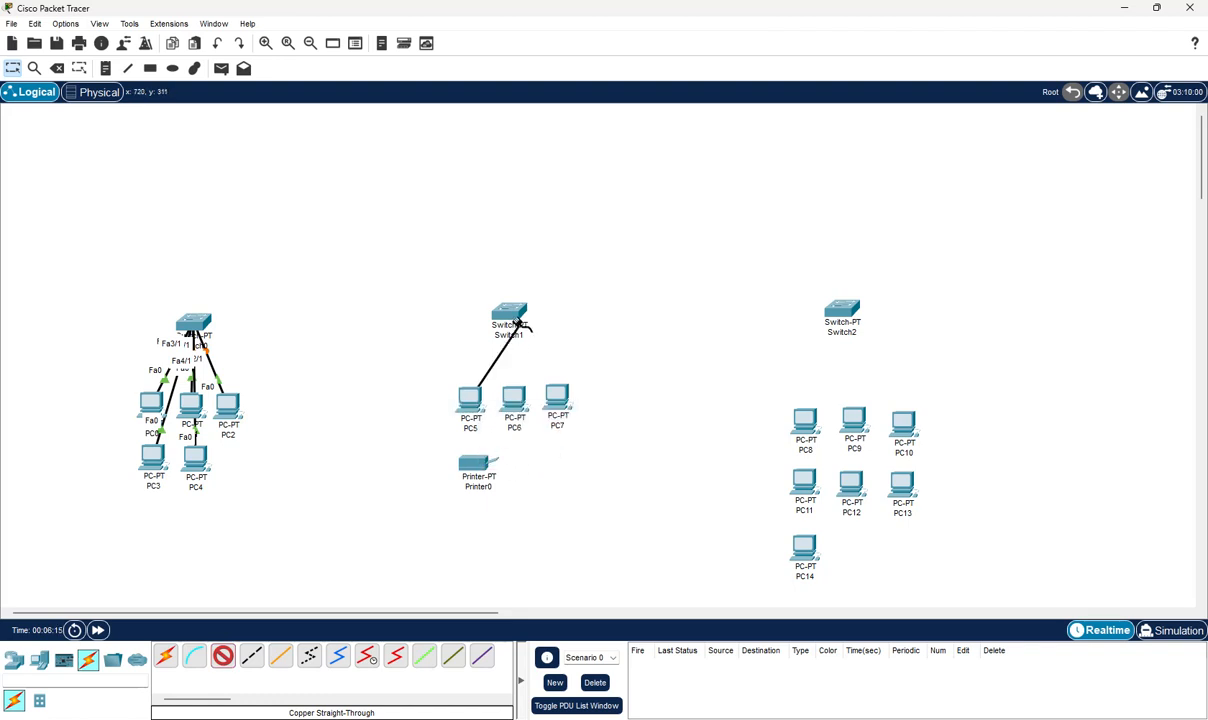
{"action": "left_click", "coordinate": [509, 313]}
{"action": "left_click", "coordinate": [547, 336]}
Connect PC6's FastEthernet0 to Switch1's FastEthernet2/1 with a copper straight-through cable
{"action": "left_click", "coordinate": [222, 655]}
{"action": "left_click", "coordinate": [522, 402]}
{"action": "left_click", "coordinate": [545, 460]}
{"action": "left_click", "coordinate": [509, 312]}
{"action": "left_click", "coordinate": [536, 353]}
Connect PC7's FastEthernet0 to Switch1's FastEthernet1/1 with a copper straight-through cable
{"action": "left_click", "coordinate": [222, 655]}
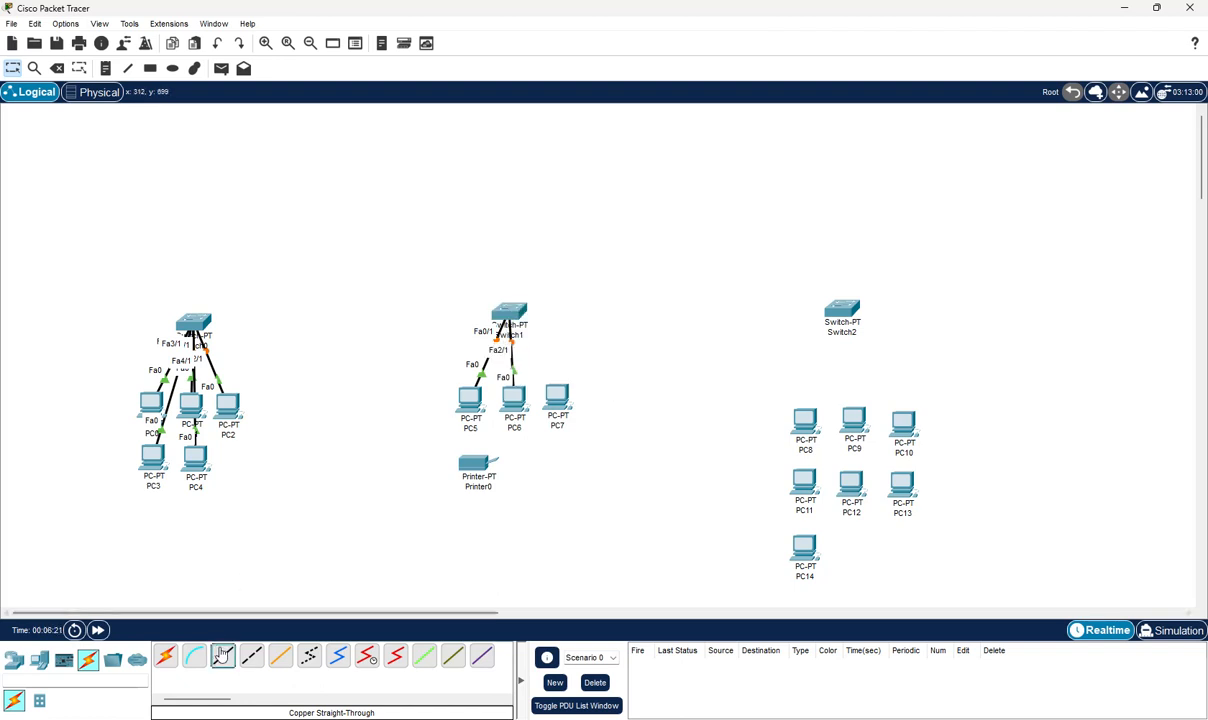
{"action": "left_click", "coordinate": [560, 402]}
{"action": "left_click", "coordinate": [508, 311]}
{"action": "left_click", "coordinate": [548, 349]}
Connect Printer0 to Switch1's FastEthernet3/1 with a copper straight-through cable
{"action": "left_click", "coordinate": [222, 655]}
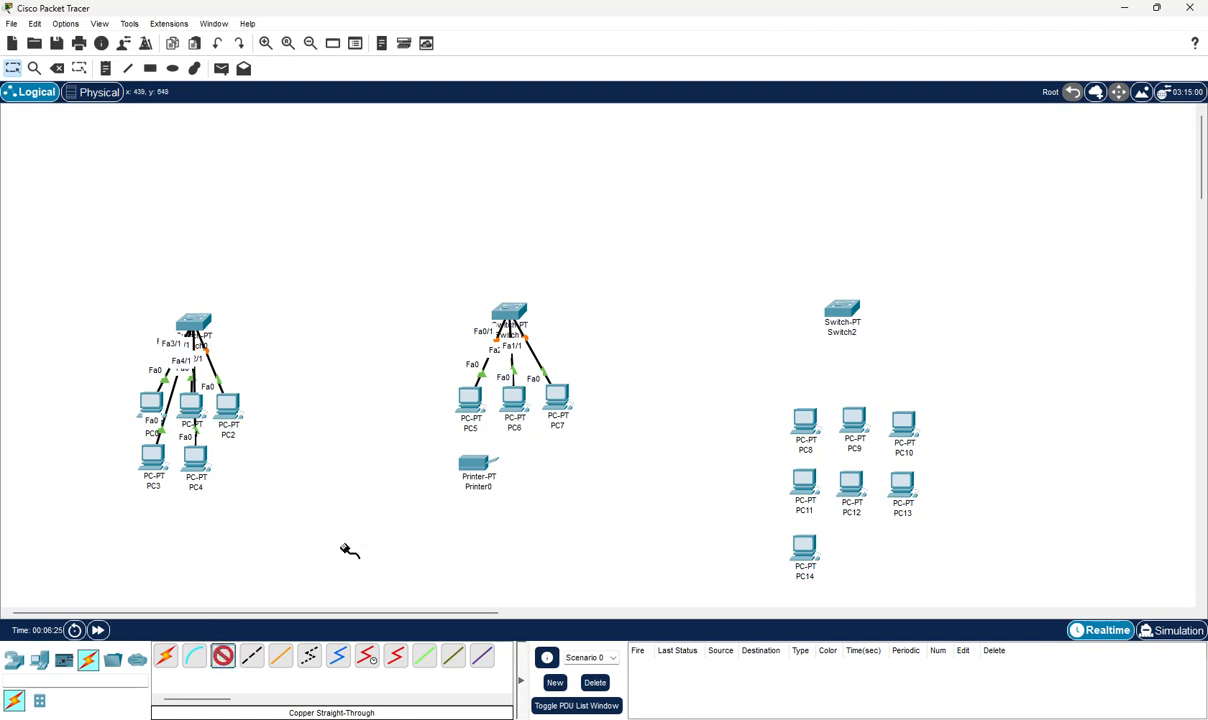
{"action": "left_click", "coordinate": [480, 464]}
{"action": "left_click", "coordinate": [525, 466]}
{"action": "left_click", "coordinate": [508, 312]}
{"action": "left_click", "coordinate": [550, 333]}
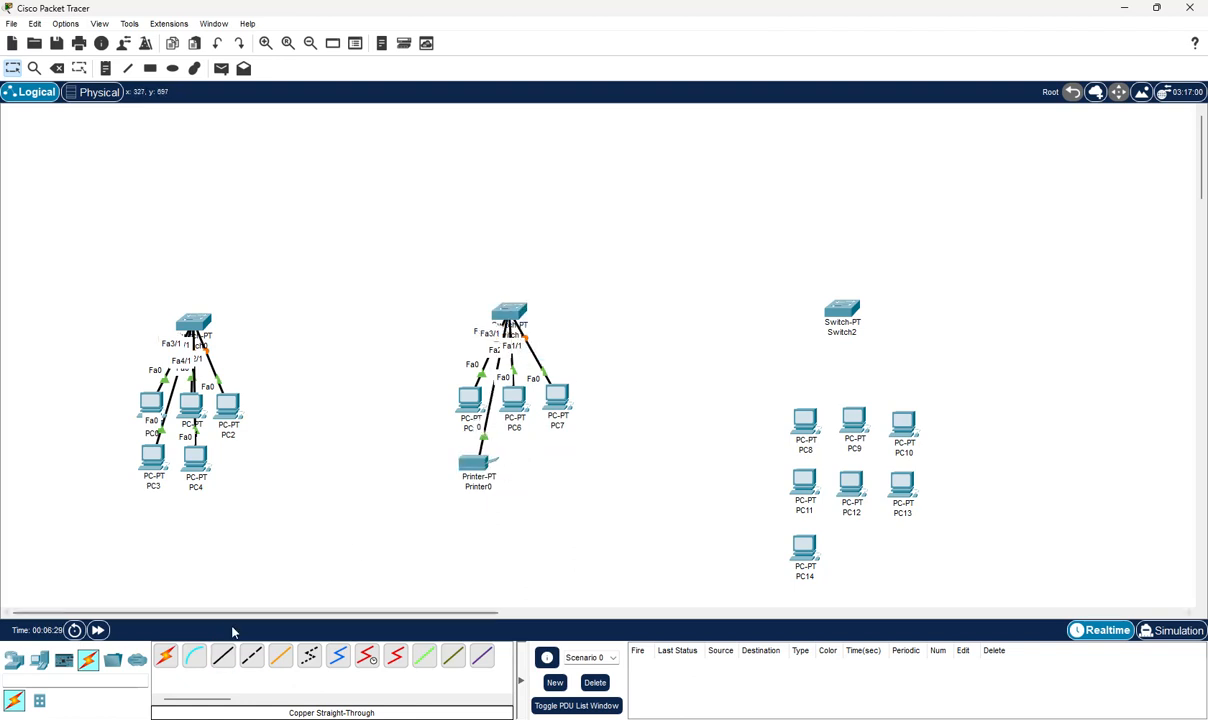
Connect PC8's FastEthernet0 to Switch2's FastEthernet0/1 with a copper straight-through cable
{"action": "left_click", "coordinate": [222, 655]}
{"action": "left_click", "coordinate": [802, 426]}
{"action": "left_click", "coordinate": [790, 472]}
{"action": "left_click", "coordinate": [842, 310]}
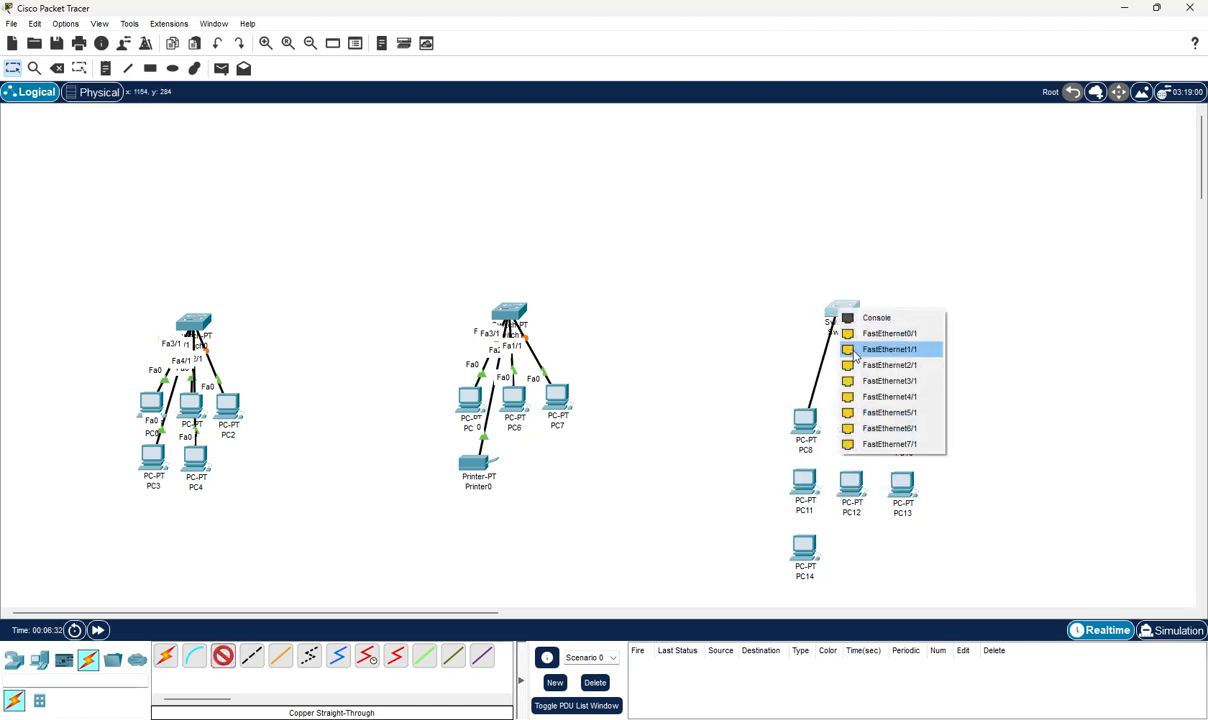
{"action": "left_click", "coordinate": [889, 348]}
Connect PC9's FastEthernet0 to Switch2's FastEthernet1/1 with a copper straight-through cable
{"action": "left_click", "coordinate": [222, 655]}
{"action": "left_click", "coordinate": [852, 421]}
{"action": "left_click", "coordinate": [893, 483]}
{"action": "left_click", "coordinate": [840, 310]}
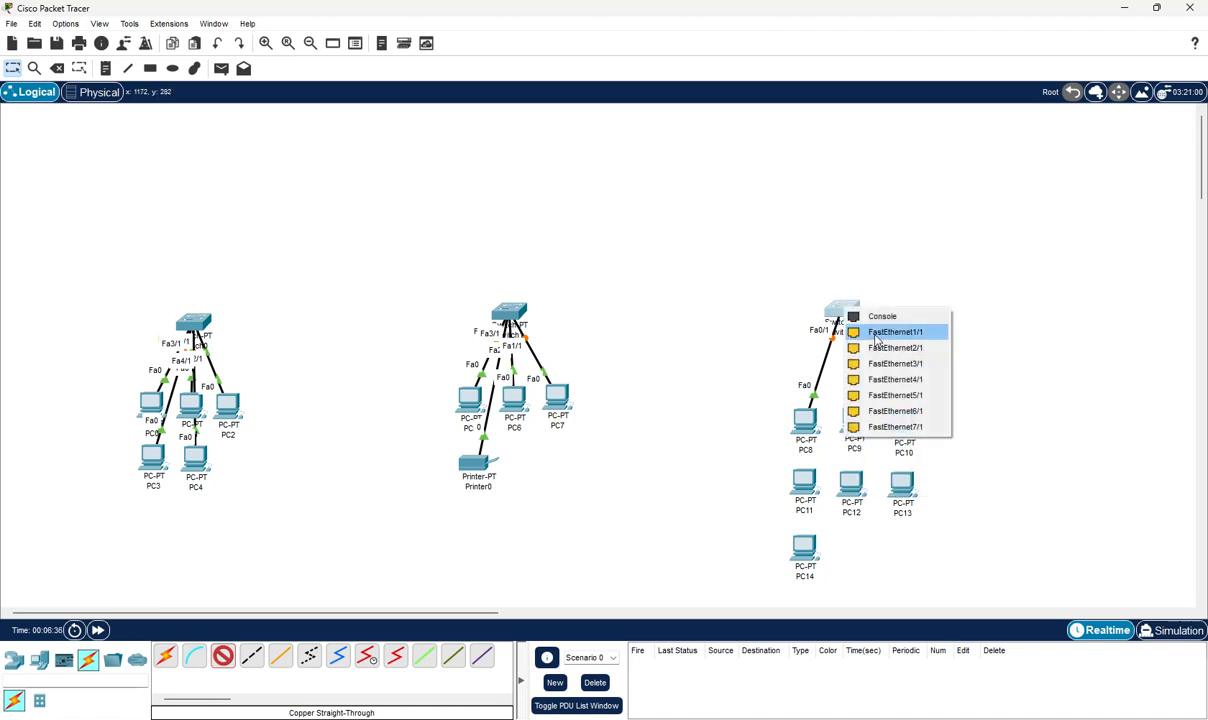
{"action": "left_click", "coordinate": [885, 350]}
Connect PC10's FastEthernet0 to Switch2's FastEthernet2/1 with a copper straight-through cable
{"action": "left_click", "coordinate": [222, 655]}
{"action": "left_click", "coordinate": [900, 423]}
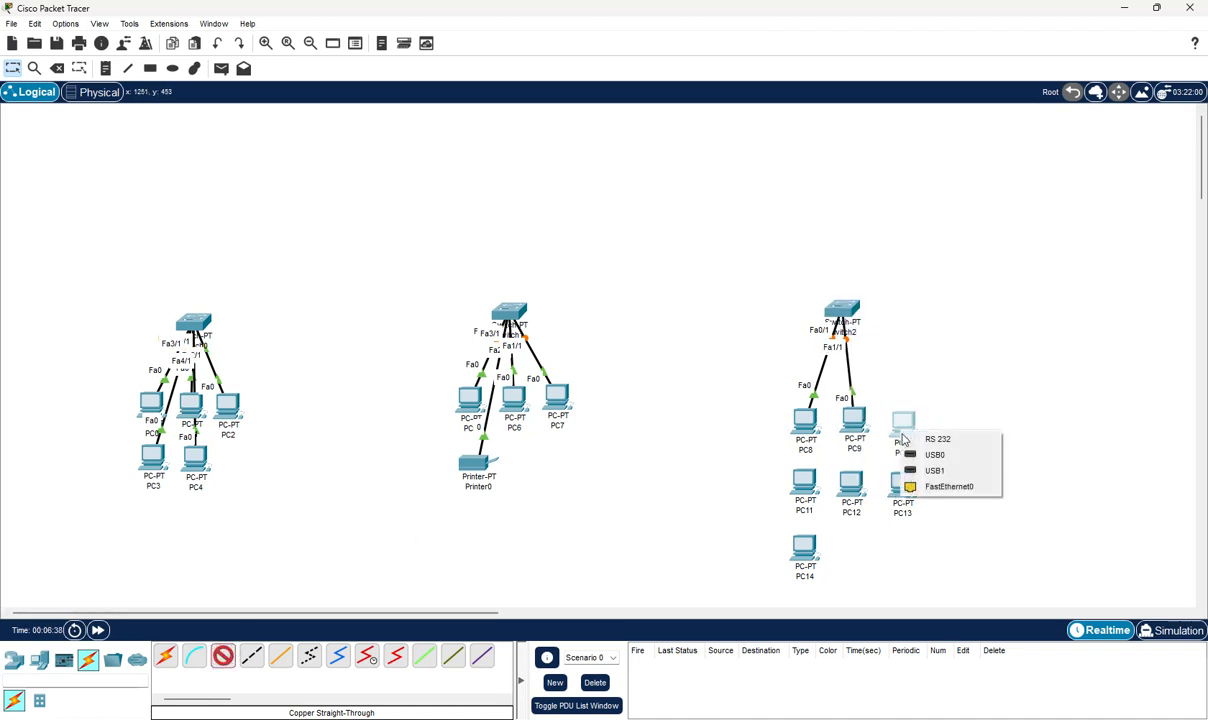
{"action": "left_click", "coordinate": [960, 485]}
{"action": "left_click", "coordinate": [840, 320]}
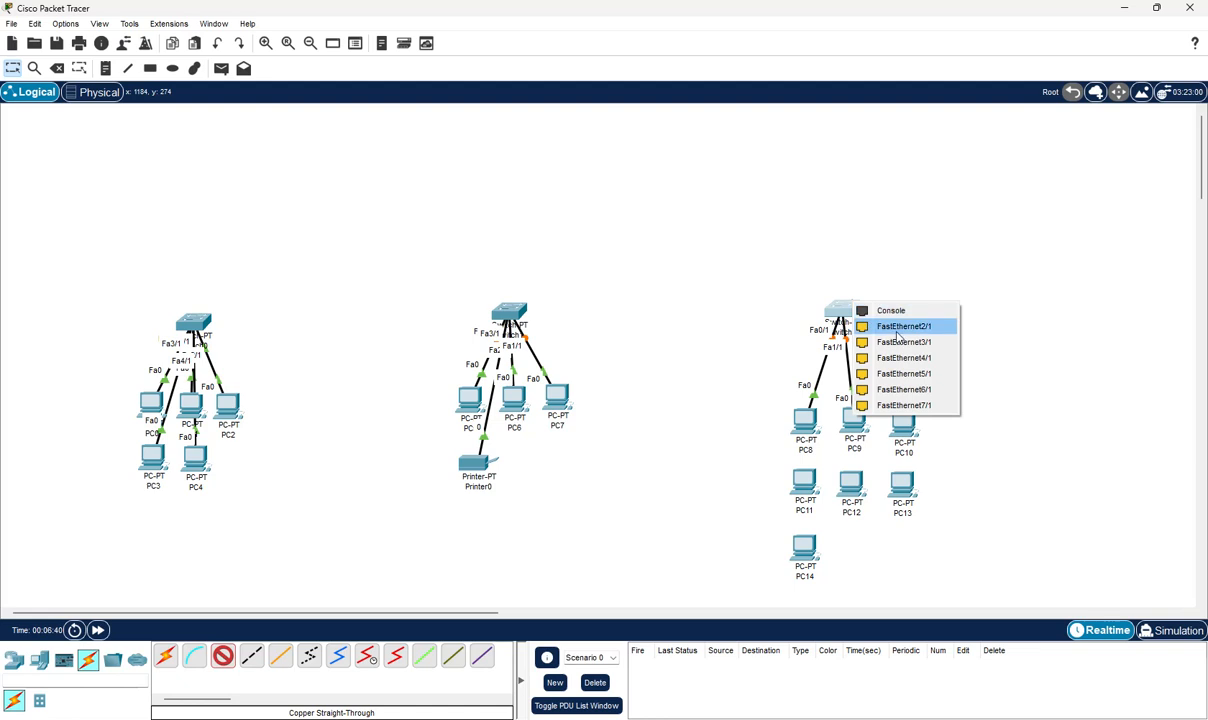
{"action": "left_click", "coordinate": [880, 326]}
Connect PC11's FastEthernet0 to Switch2's FastEthernet3/1 with a copper straight-through cable
{"action": "left_click", "coordinate": [222, 655]}
{"action": "left_click", "coordinate": [803, 482]}
{"action": "left_click", "coordinate": [841, 527]}
{"action": "left_click", "coordinate": [842, 318]}
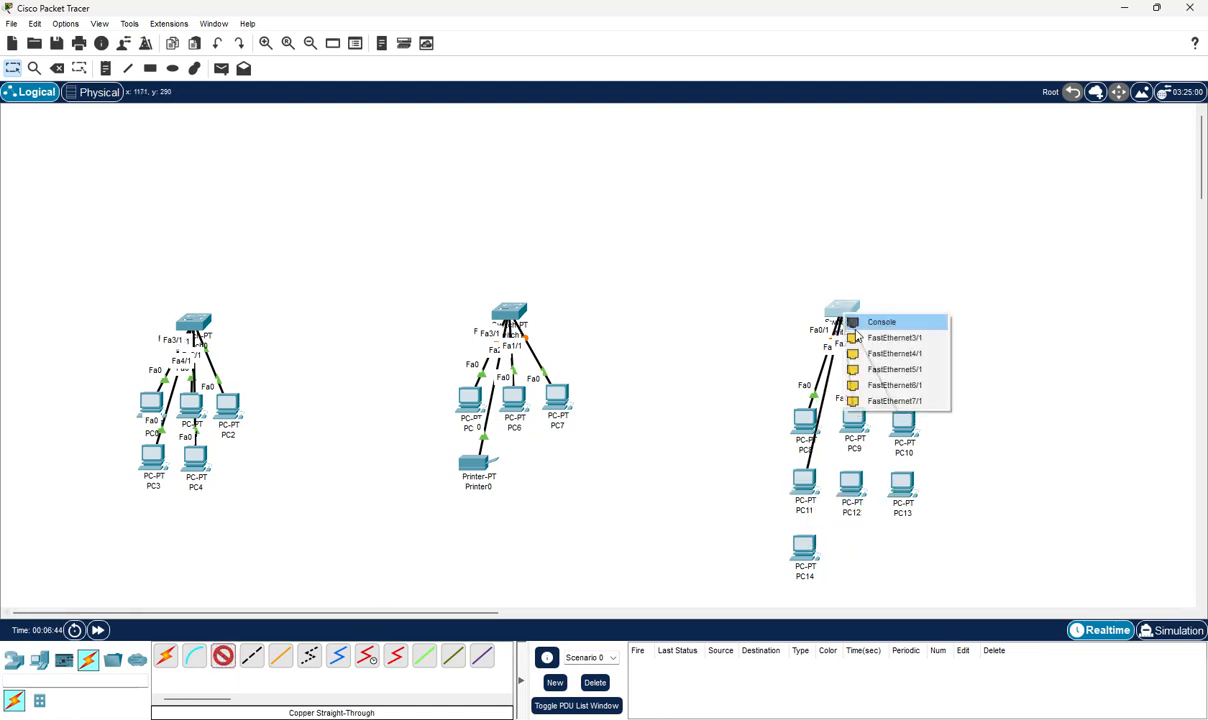
{"action": "left_click", "coordinate": [890, 386]}
Connect PC12's FastEthernet0 to Switch2's FastEthernet4/1 with a copper straight-through cable
{"action": "left_click", "coordinate": [222, 655]}
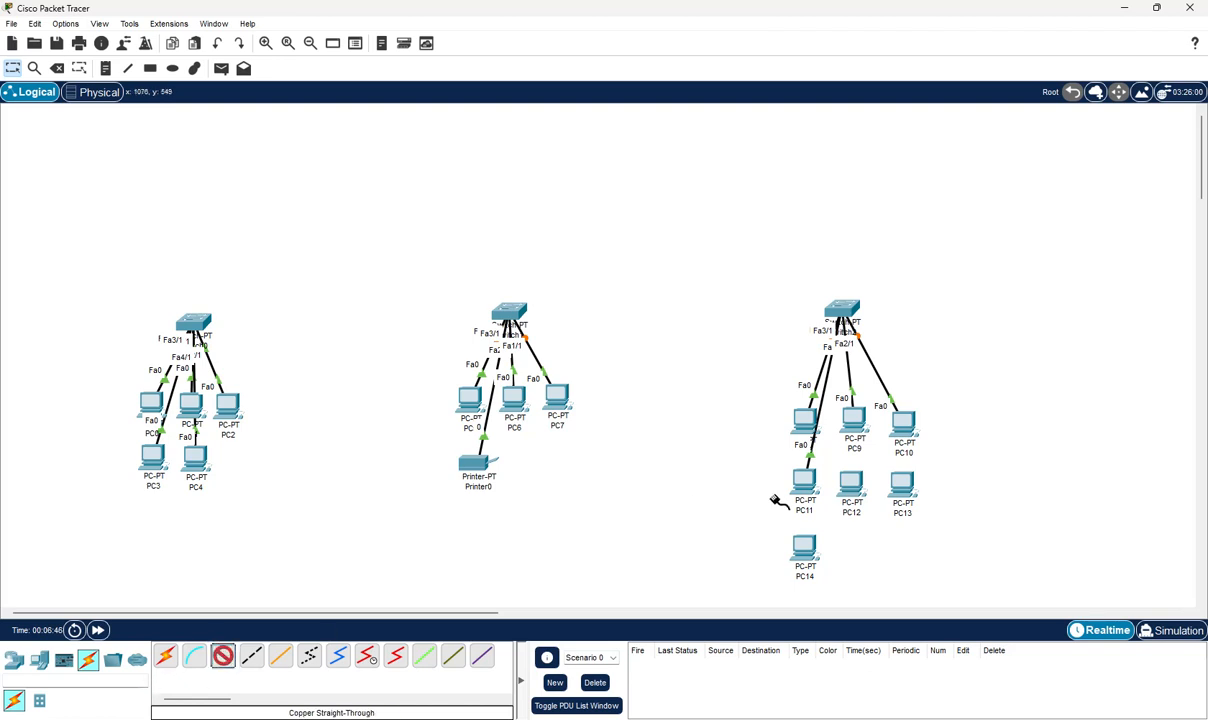
{"action": "left_click", "coordinate": [852, 490]}
{"action": "left_click", "coordinate": [895, 549]}
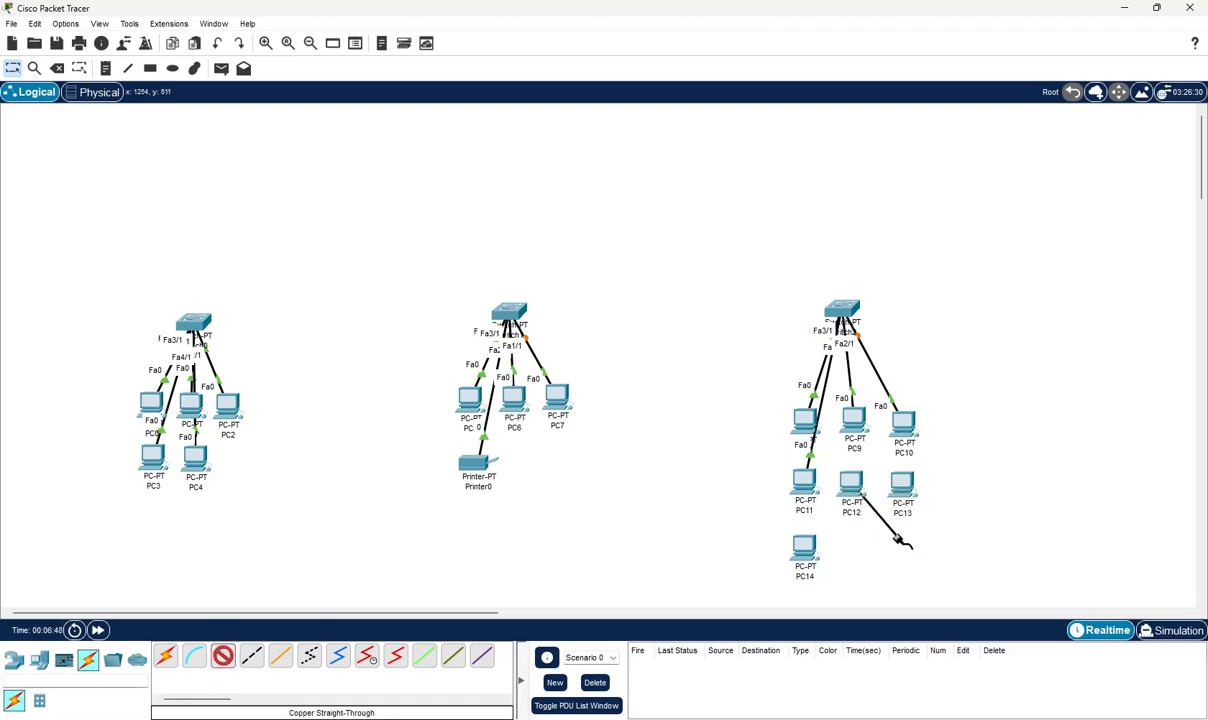
{"action": "left_click", "coordinate": [848, 314]}
{"action": "left_click", "coordinate": [882, 357]}
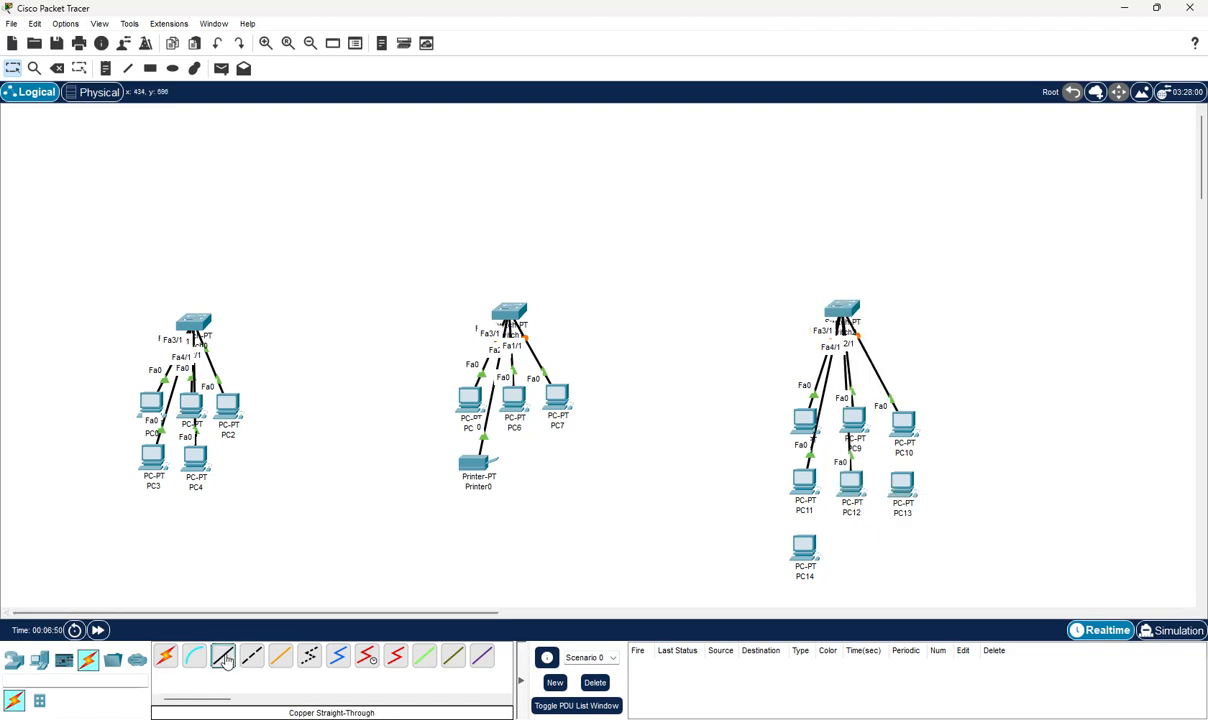
Connect PC13's FastEthernet0 to Switch2's FastEthernet5/1 with a copper straight-through cable
{"action": "left_click", "coordinate": [922, 501]}
{"action": "left_click", "coordinate": [933, 555]}
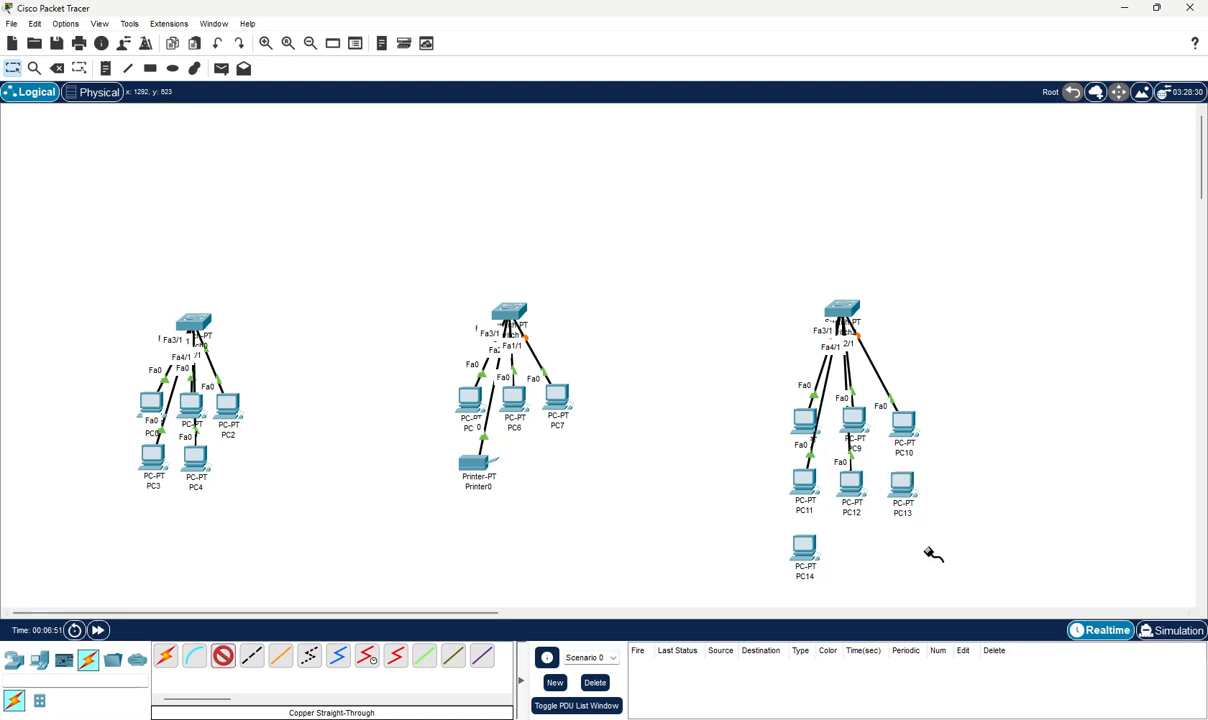
{"action": "left_click", "coordinate": [890, 479]}
{"action": "left_click", "coordinate": [935, 537]}
{"action": "left_click", "coordinate": [848, 313]}
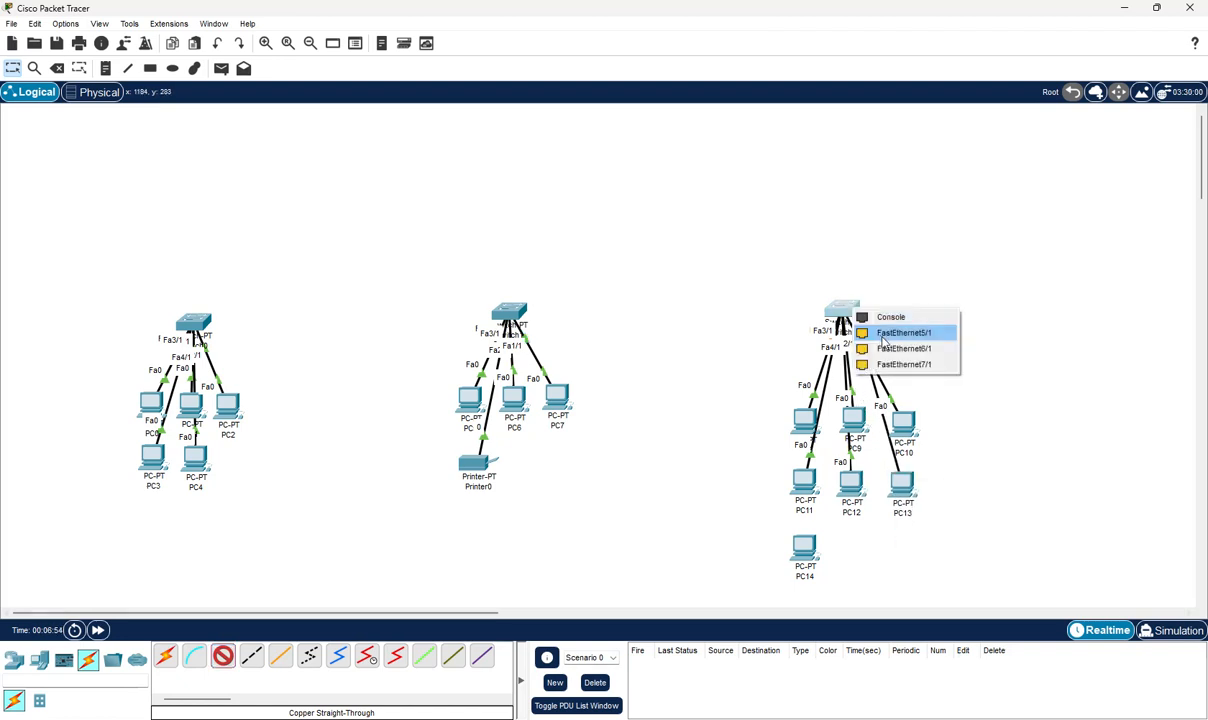
{"action": "left_click", "coordinate": [882, 334]}
Connect PC14's FastEthernet0 to Switch2's FastEthernet6/1 with a copper straight-through cable
{"action": "left_click", "coordinate": [222, 657]}
{"action": "left_click", "coordinate": [798, 547]}
{"action": "left_click", "coordinate": [844, 608]}
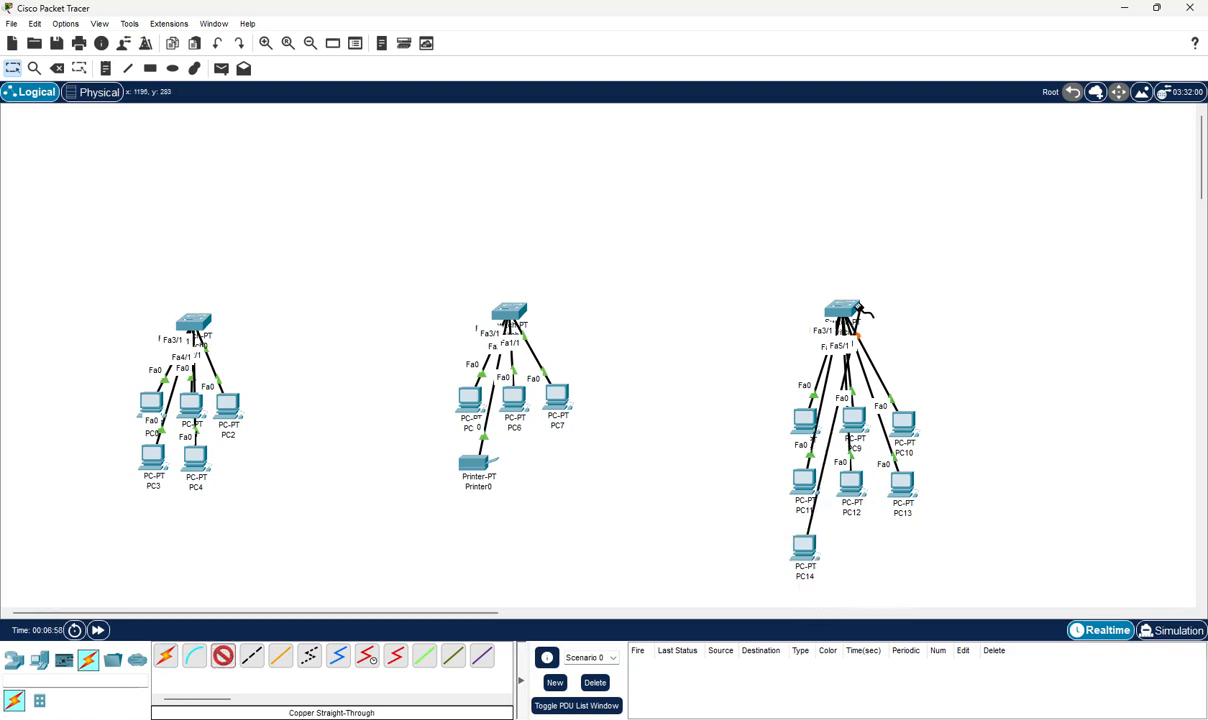
{"action": "left_click", "coordinate": [857, 307]}
{"action": "left_click", "coordinate": [871, 333]}
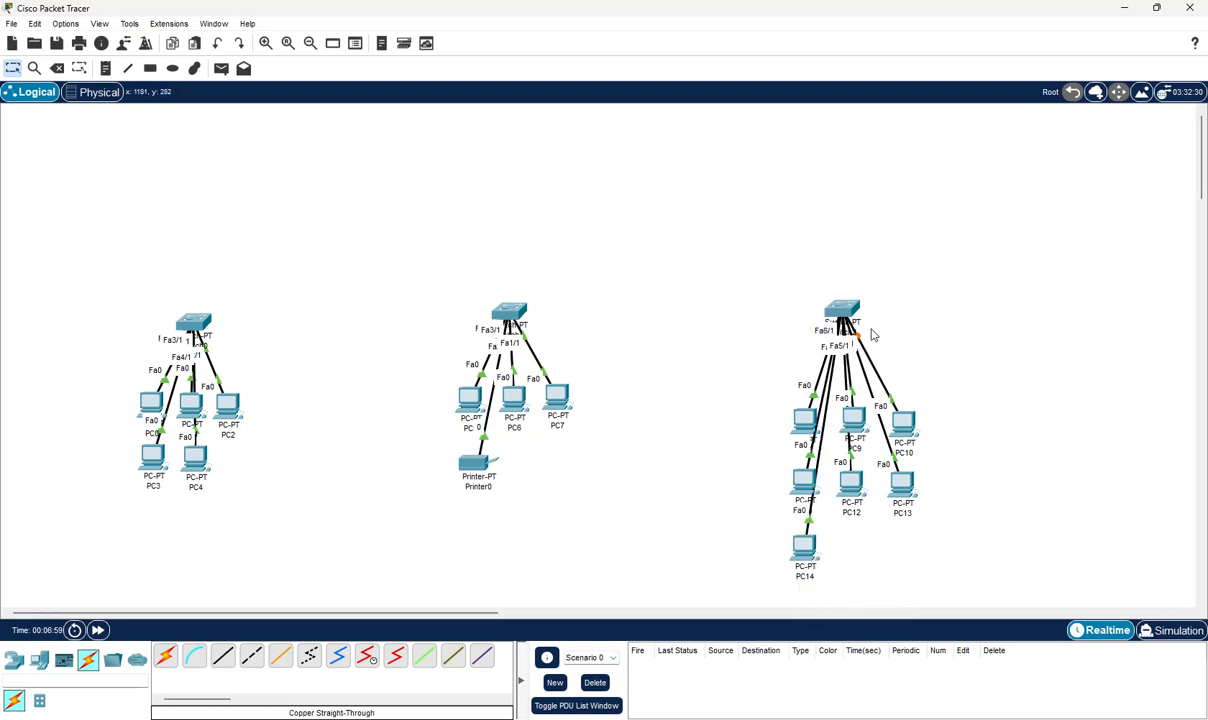
Draw a filled rectangle around Switch0 and its five PCs, with both outline and fill in light green (#aaff7f)
{"action": "left_click", "coordinate": [151, 69]}
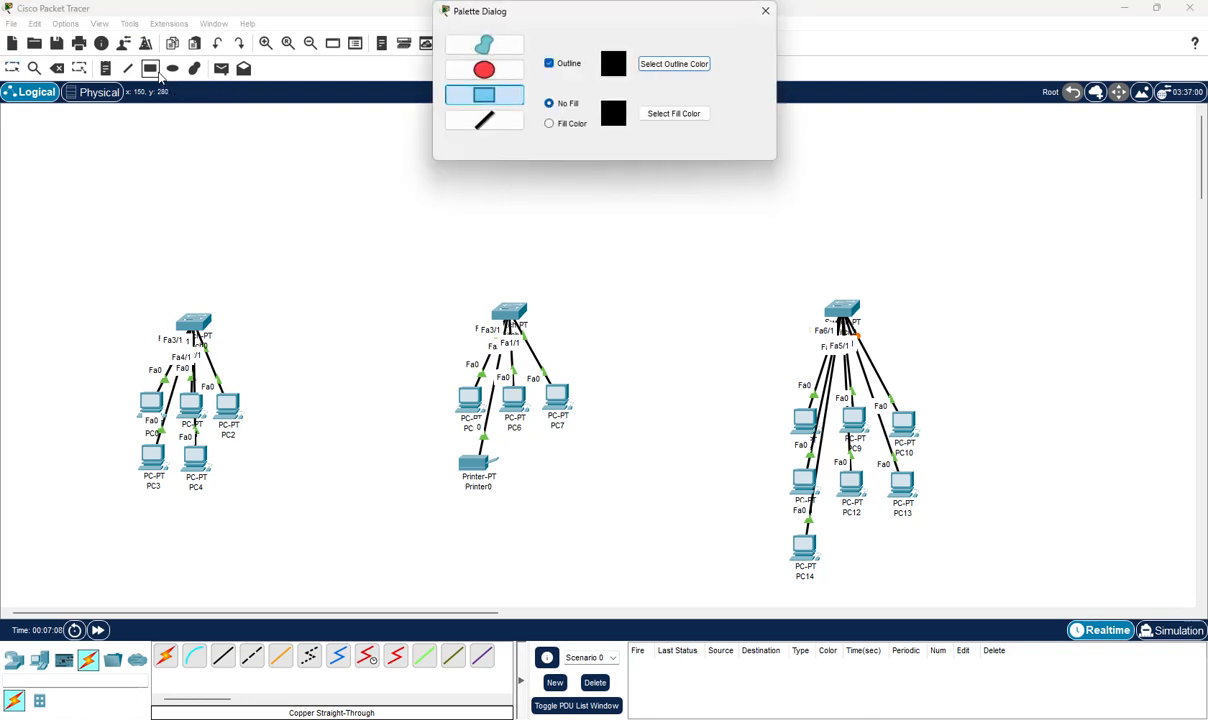
{"action": "left_click", "coordinate": [653, 66]}
{"action": "left_click", "coordinate": [575, 268]}
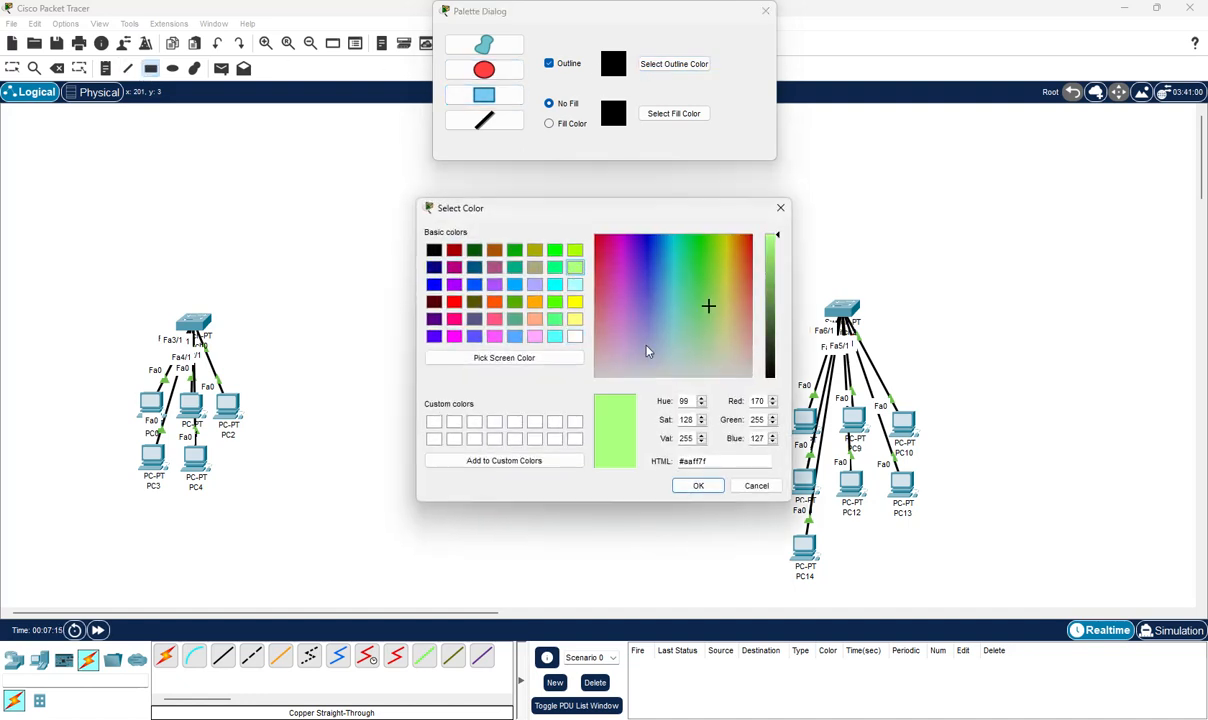
{"action": "left_click", "coordinate": [698, 486]}
{"action": "left_click", "coordinate": [673, 113]}
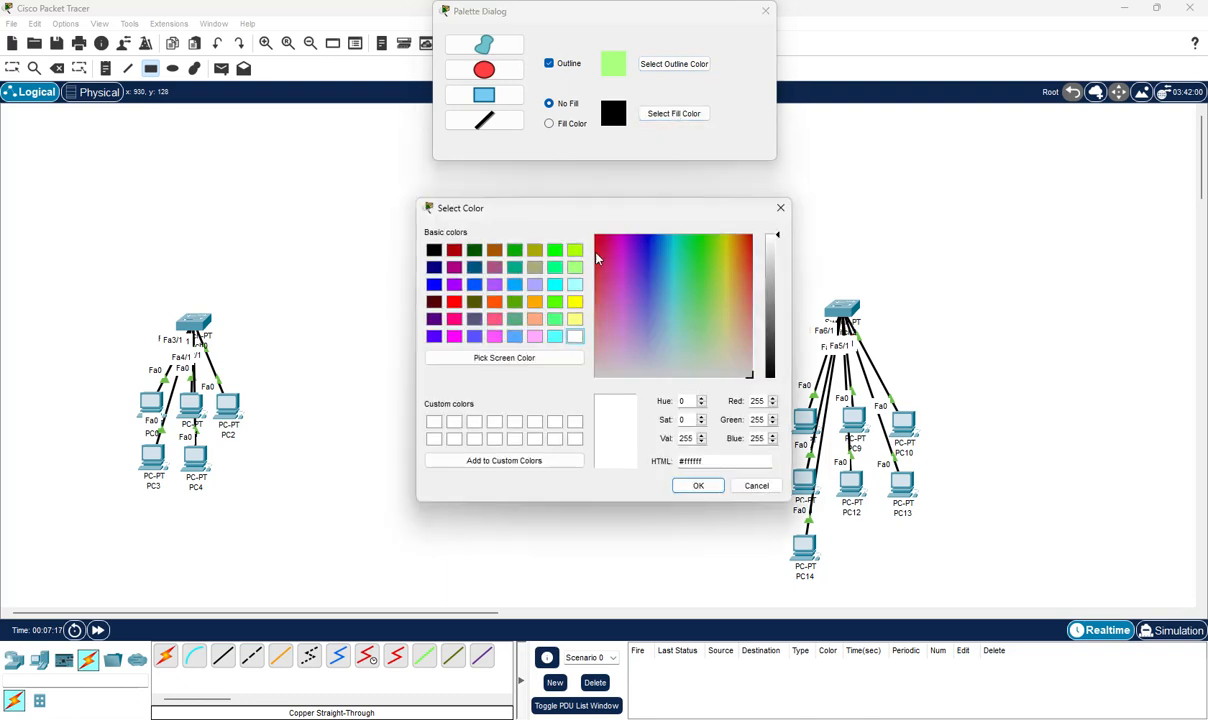
{"action": "left_click", "coordinate": [576, 269]}
{"action": "left_click", "coordinate": [698, 486]}
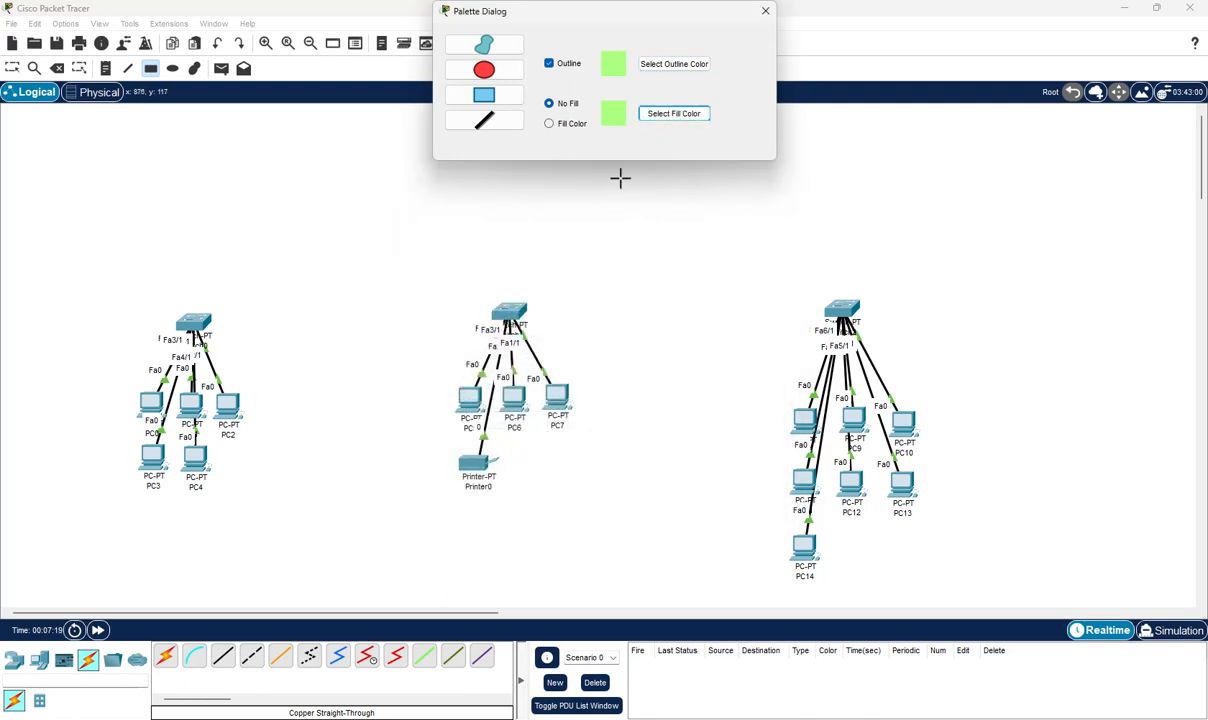
{"action": "left_click", "coordinate": [580, 125]}
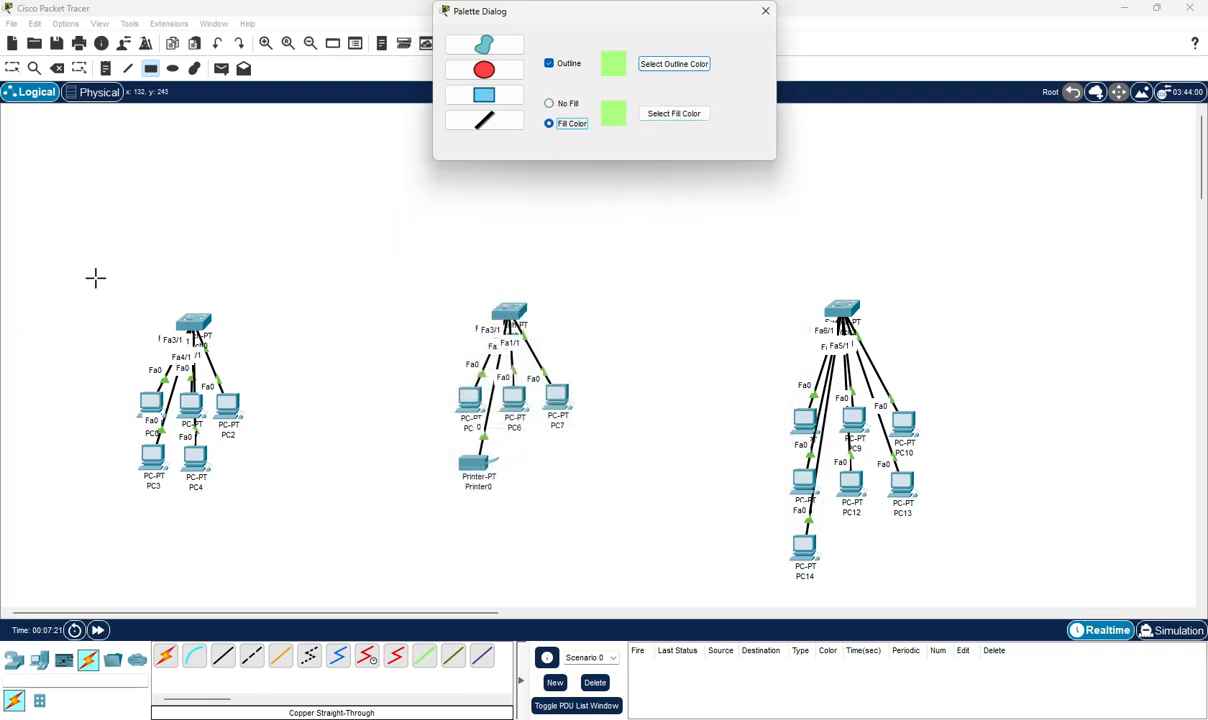
{"action": "left_click_drag", "start_coordinate": [88, 282], "coordinate": [263, 504]}
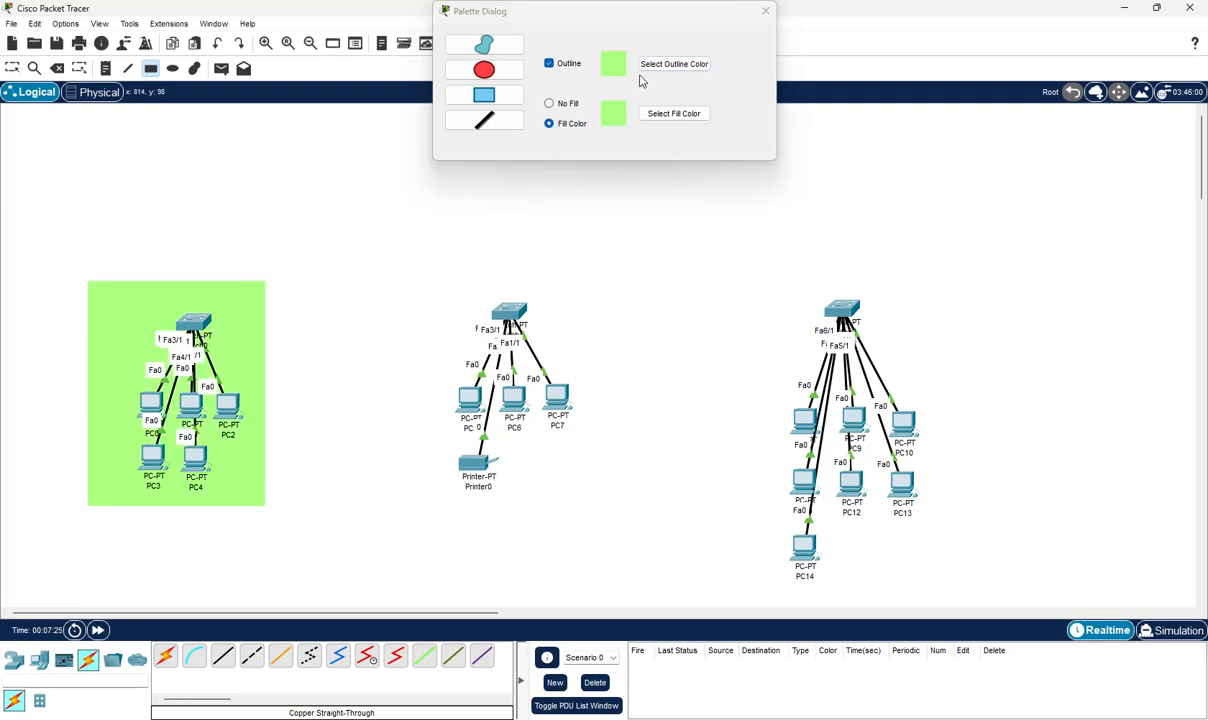
Set both the outline colour and the fill colour for drawn rectangles to cyan (#00ffff)
{"action": "left_click", "coordinate": [648, 64]}
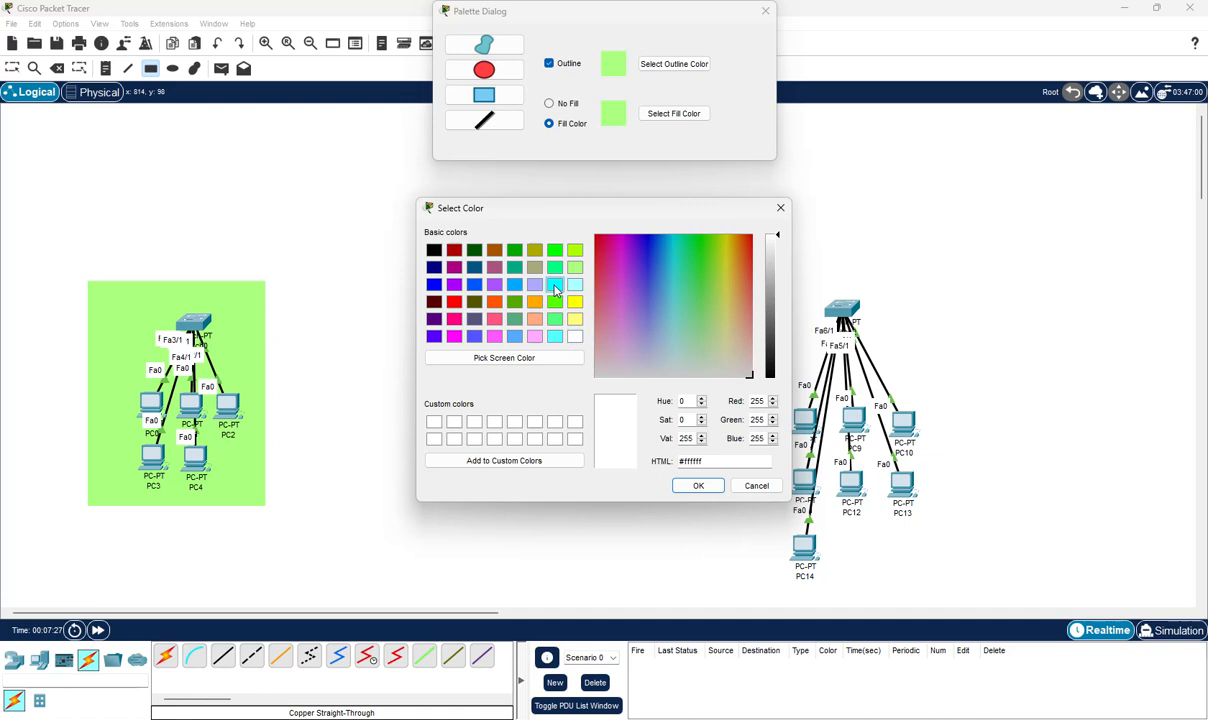
{"action": "left_click", "coordinate": [555, 336]}
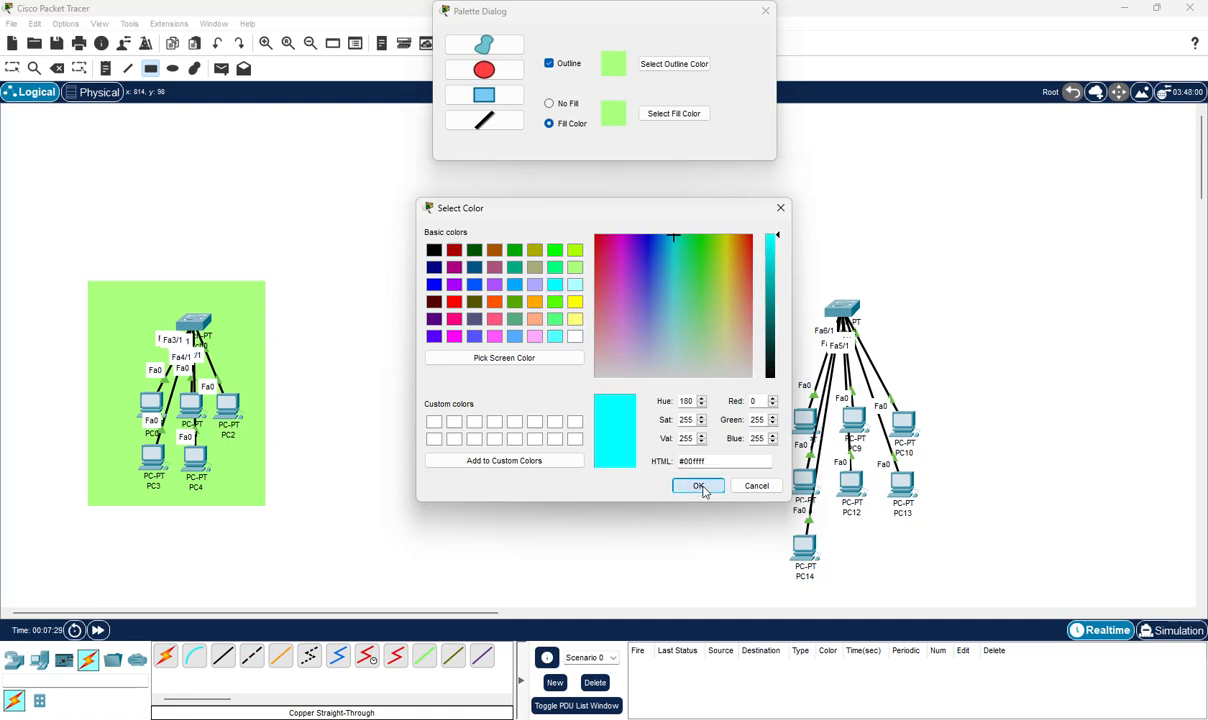
{"action": "left_click", "coordinate": [698, 485]}
{"action": "left_click", "coordinate": [665, 114]}
{"action": "left_click", "coordinate": [568, 287]}
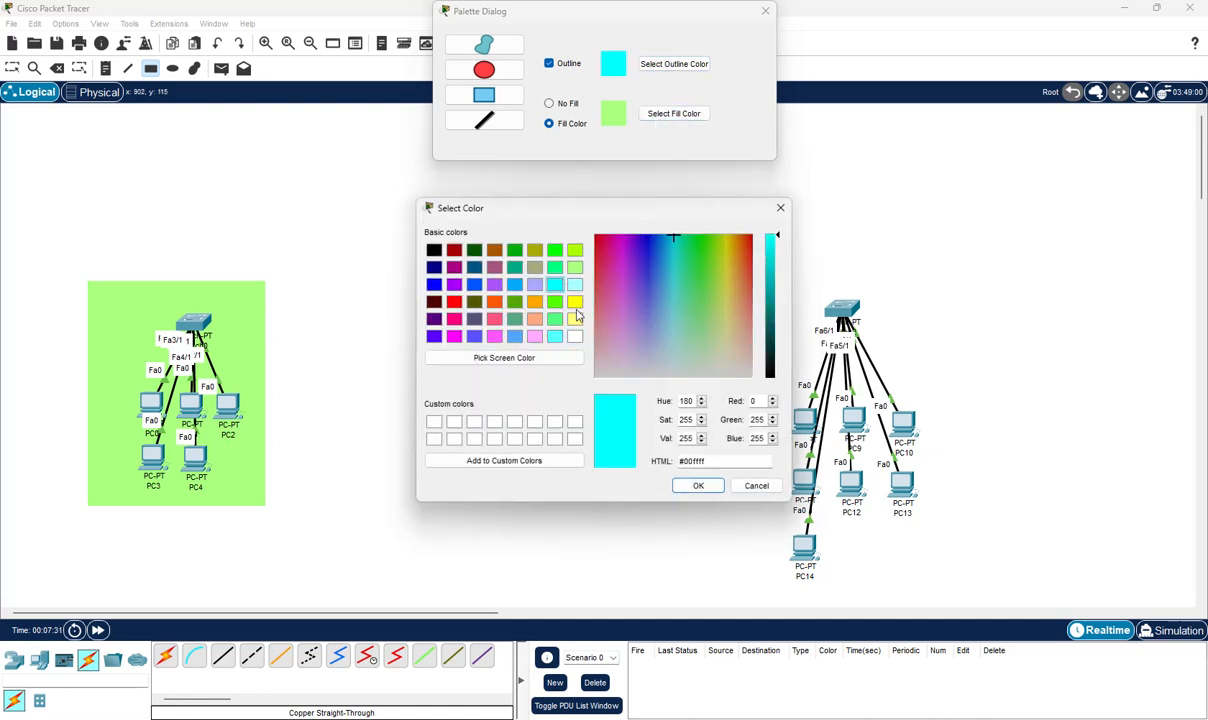
{"action": "left_click", "coordinate": [683, 489]}
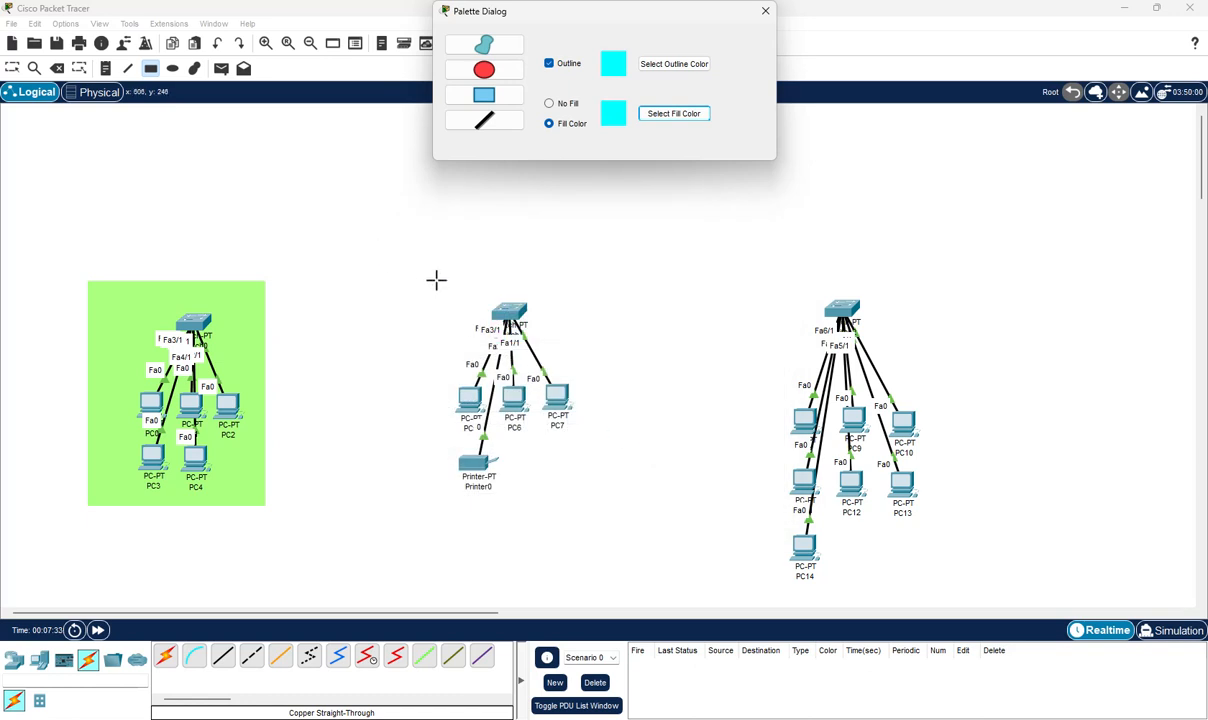
Draw a filled cyan rectangle around Switch1, its three PCs and the printer
{"action": "mouse_move", "coordinate": [421, 270]}
{"action": "left_mouse_down"}
{"action": "mouse_move", "coordinate": [581, 494]}
{"action": "mouse_move", "coordinate": [593, 493]}
{"action": "left_mouse_up"}
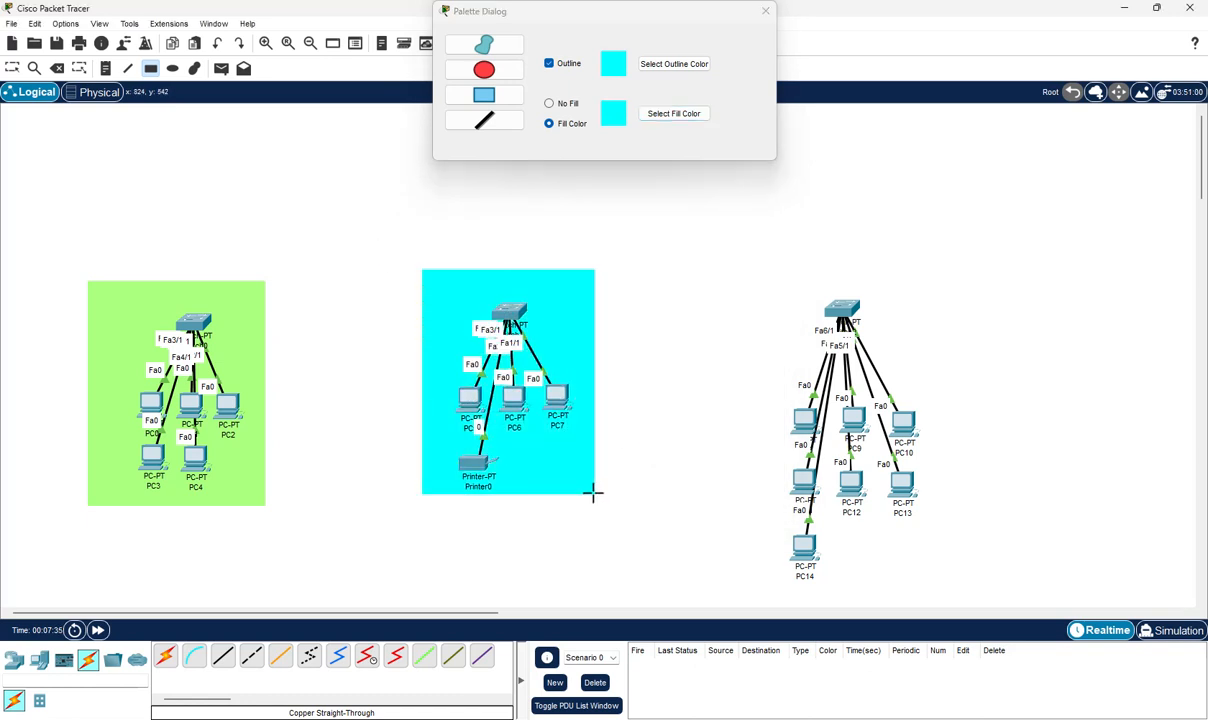
Draw a filled rectangle around Switch2 and its seven PCs, with both outline and fill in orange
{"action": "left_click", "coordinate": [662, 65]}
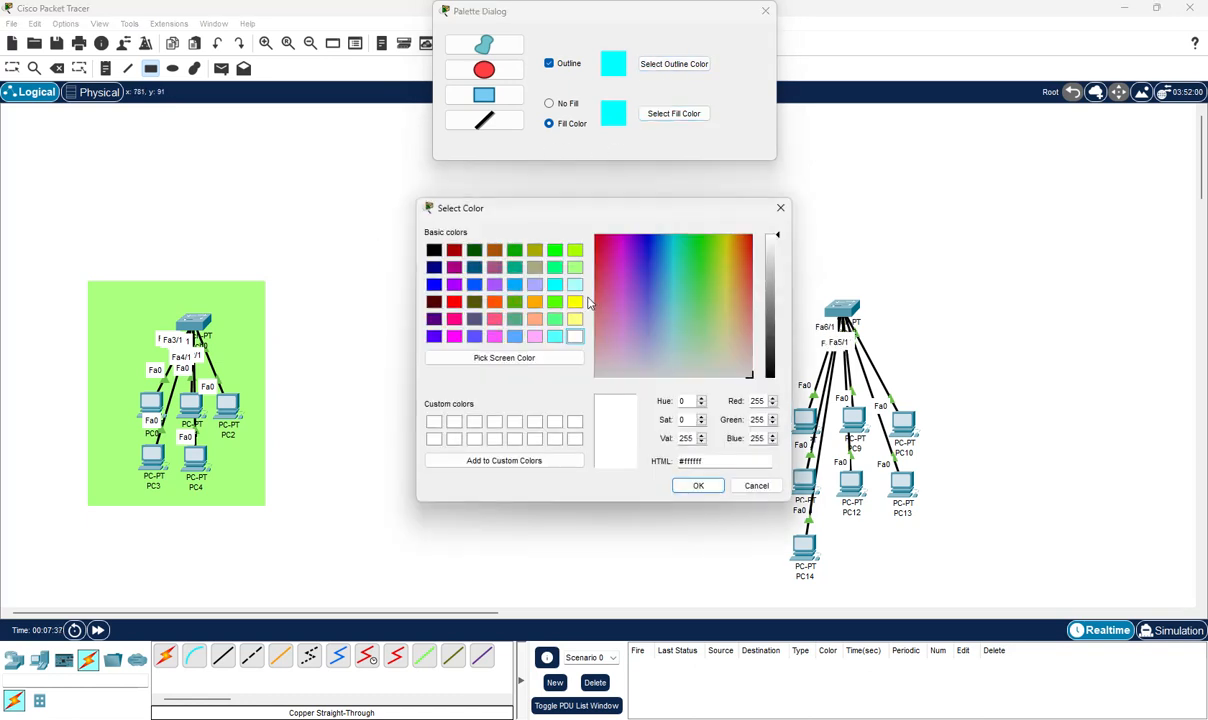
{"action": "left_click", "coordinate": [534, 303]}
{"action": "left_click", "coordinate": [705, 486]}
{"action": "left_click", "coordinate": [690, 115]}
{"action": "left_click", "coordinate": [534, 301]}
{"action": "left_click", "coordinate": [698, 485]}
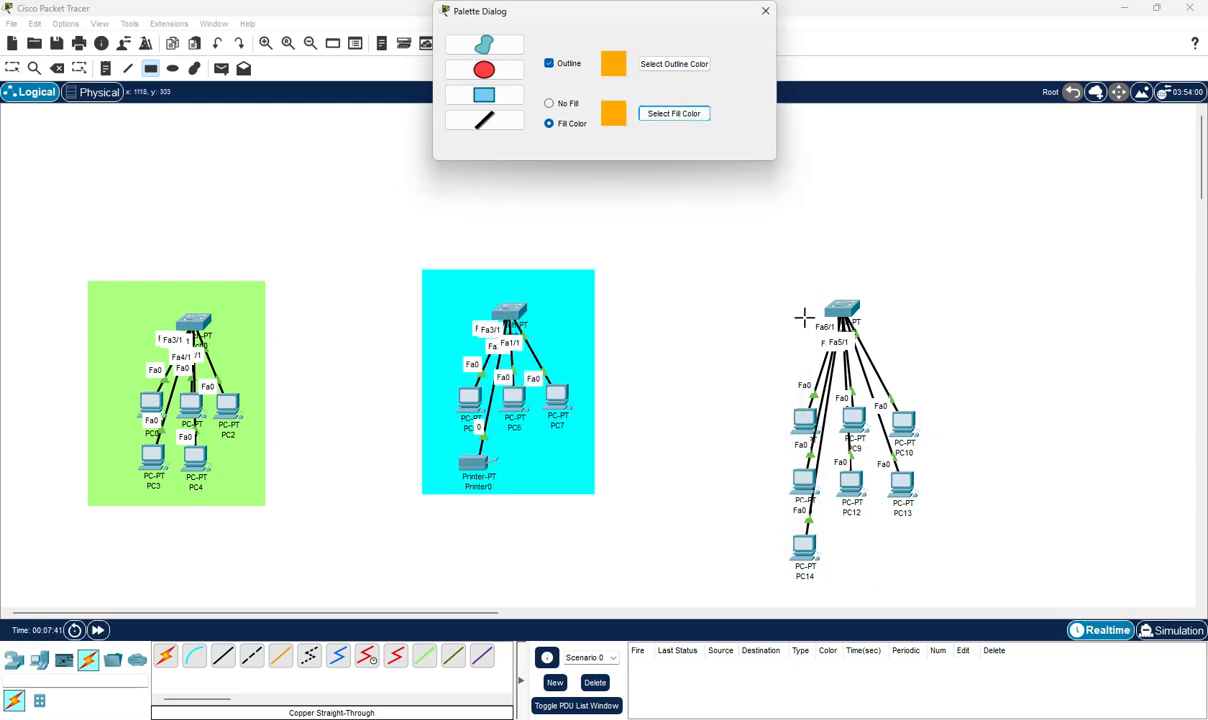
{"action": "left_click_drag", "start_coordinate": [757, 261], "coordinate": [952, 586]}
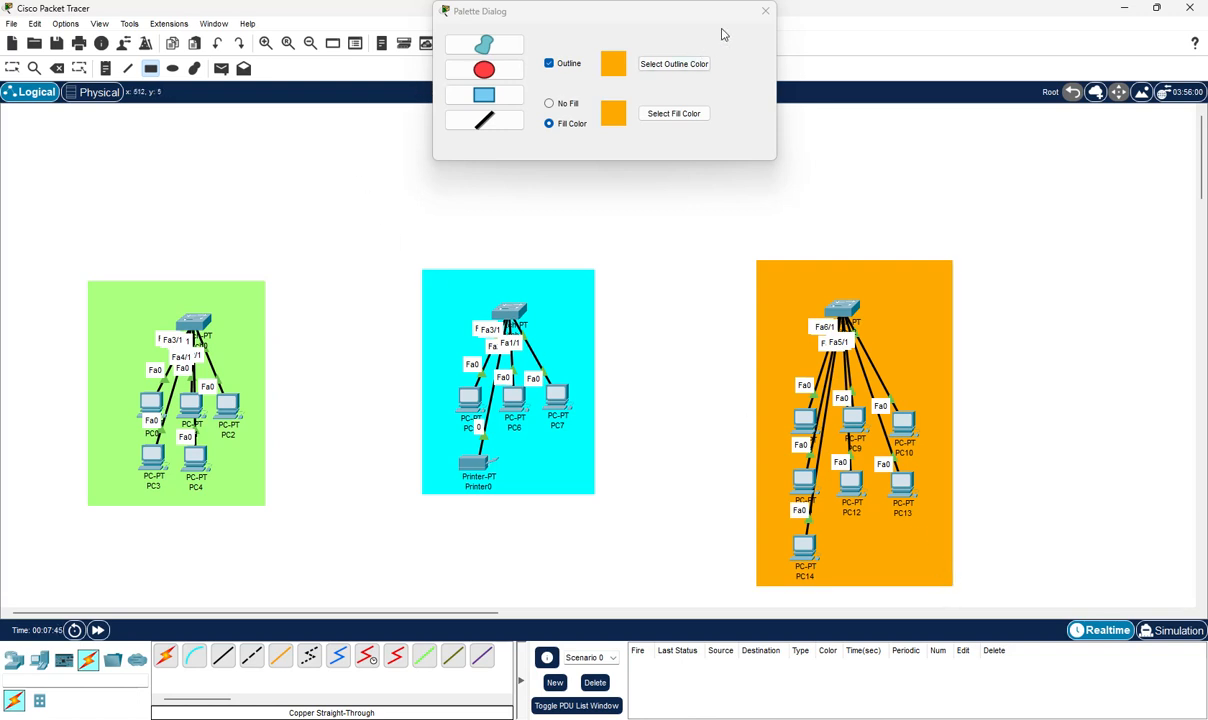
{"action": "left_click", "coordinate": [765, 11]}
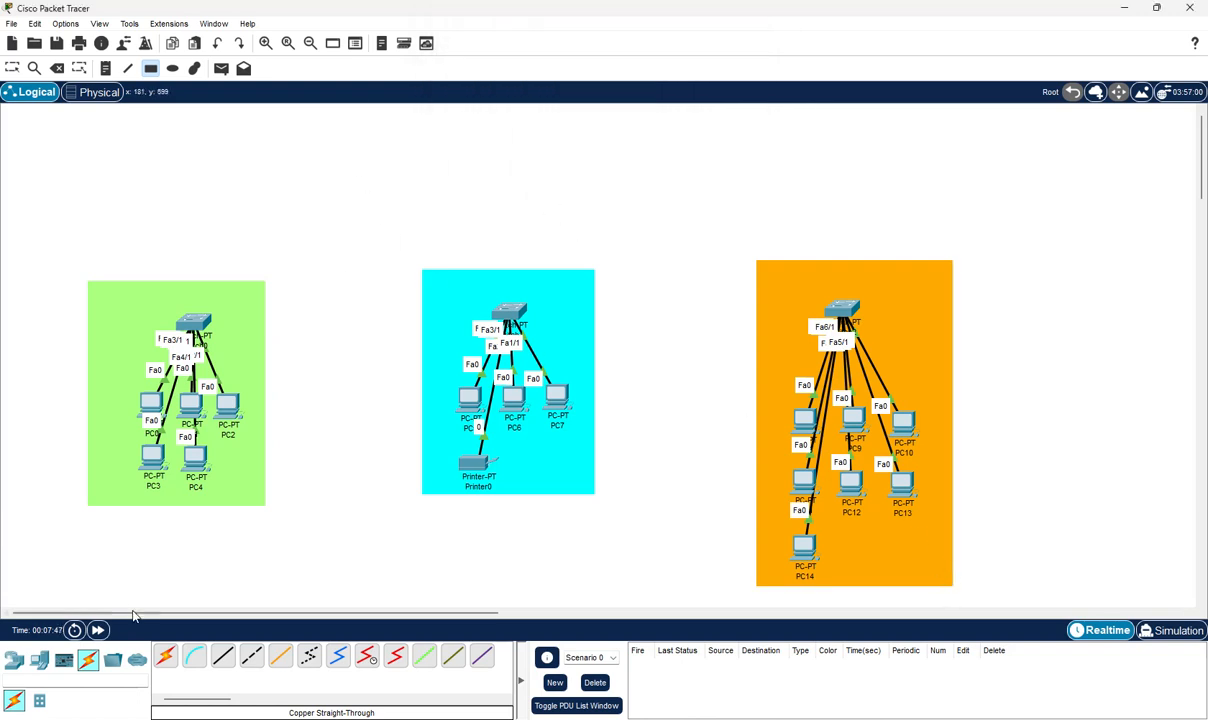
Place two generic PT routers on the workspace, one above the cyan rectangle and one above the orange rectangle
{"action": "left_click", "coordinate": [14, 660]}
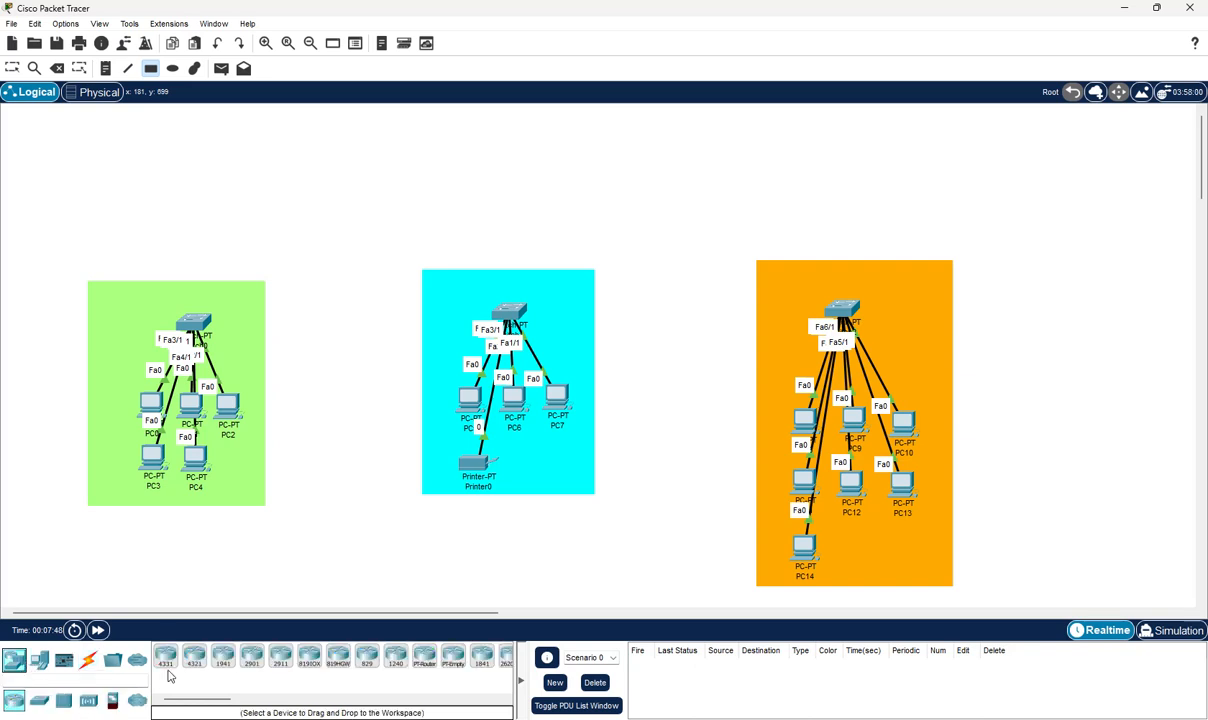
{"action": "left_click", "coordinate": [435, 669]}
{"action": "left_click", "coordinate": [492, 168]}
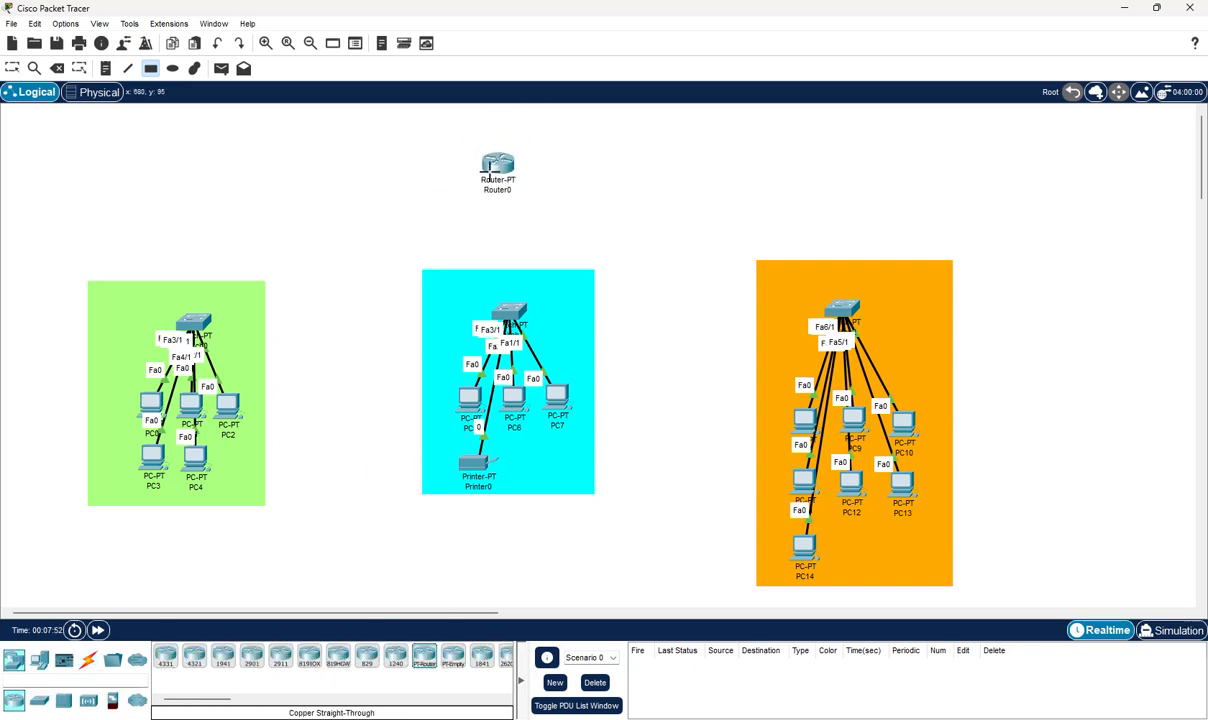
{"action": "left_click", "coordinate": [424, 657]}
{"action": "left_click", "coordinate": [837, 170]}
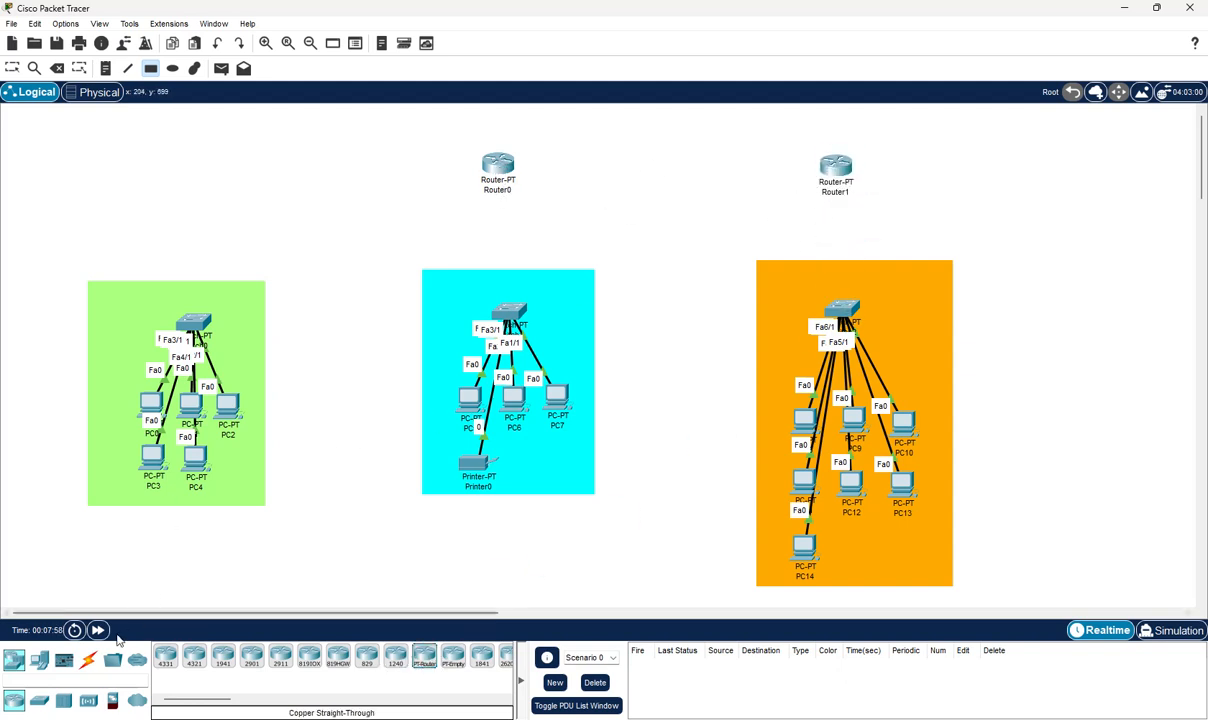
Place a server on the workspace beside Router1
{"action": "left_click", "coordinate": [39, 660]}
{"action": "left_click", "coordinate": [223, 657]}
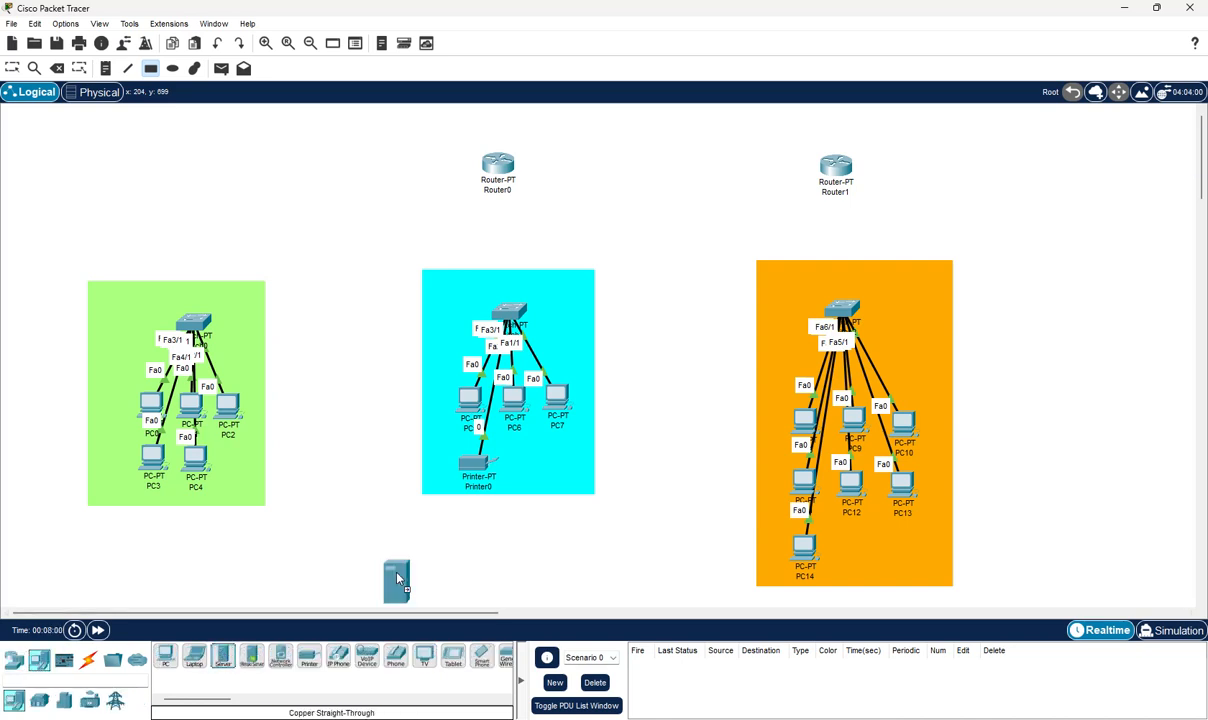
{"action": "left_click", "coordinate": [977, 158]}
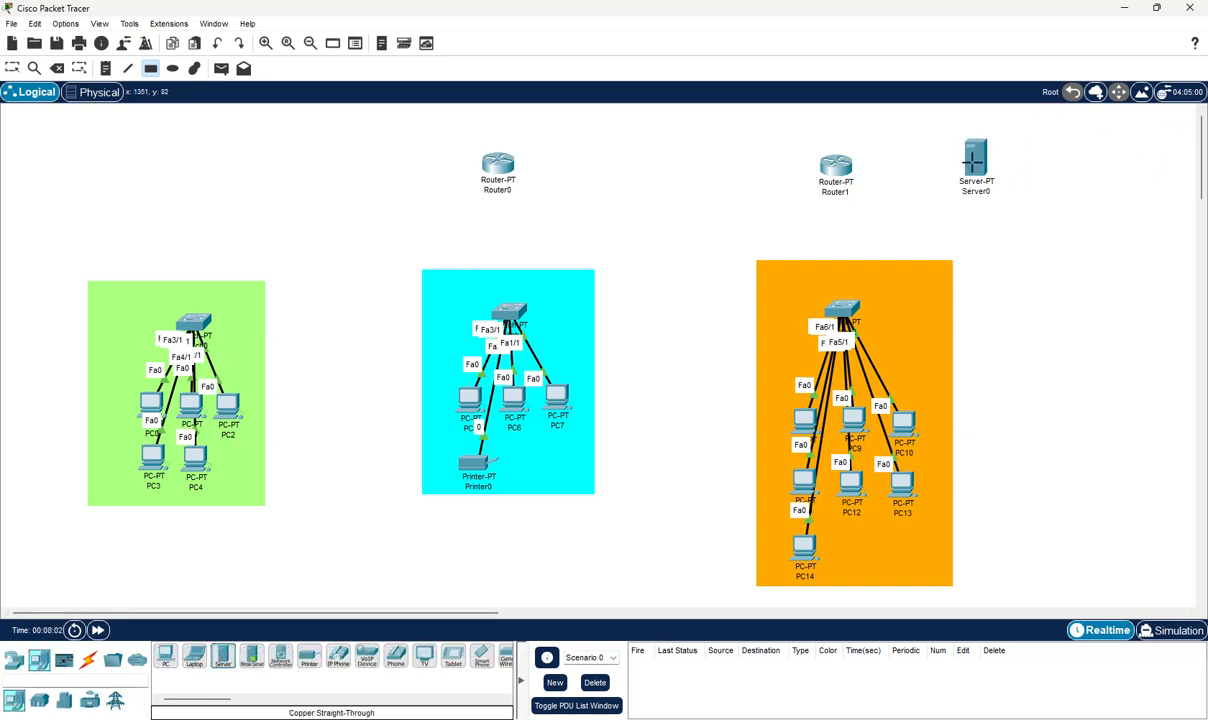
Draw a filled rectangle around Router1 and Server0, with both outline and fill in light purple (#aaaaff)
{"action": "mouse_move", "coordinate": [970, 160]}
{"action": "left_click", "coordinate": [150, 69]}
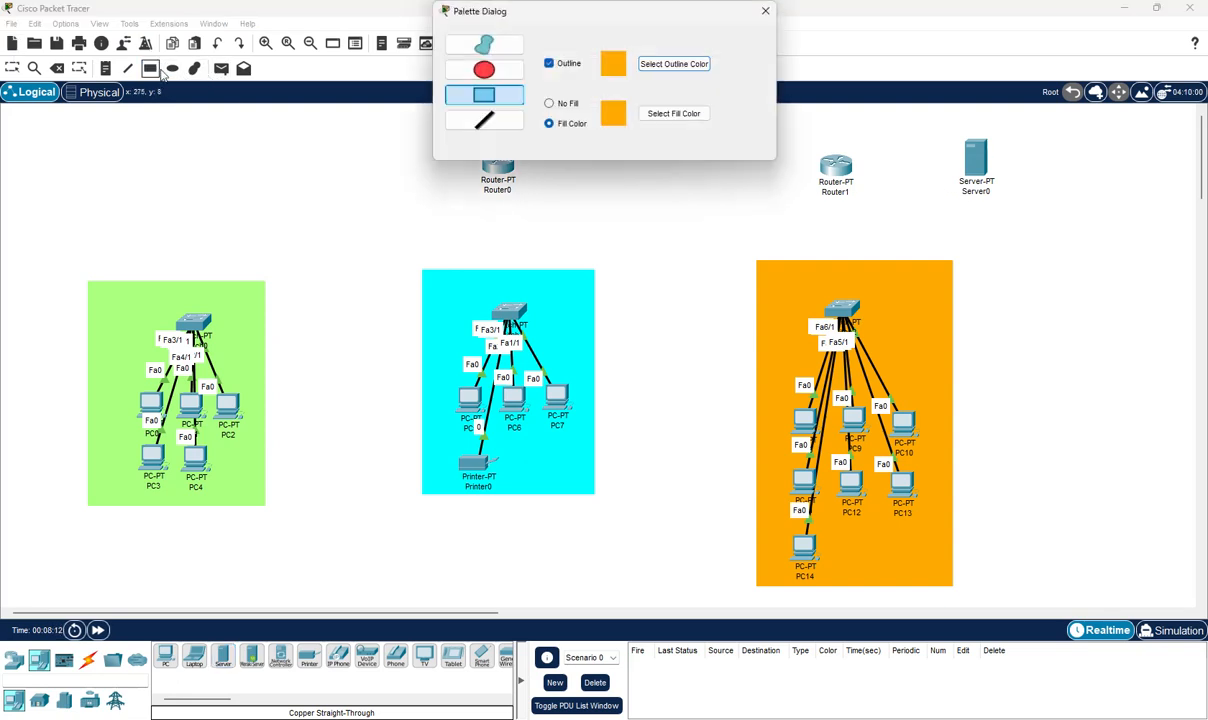
{"action": "left_click", "coordinate": [660, 64]}
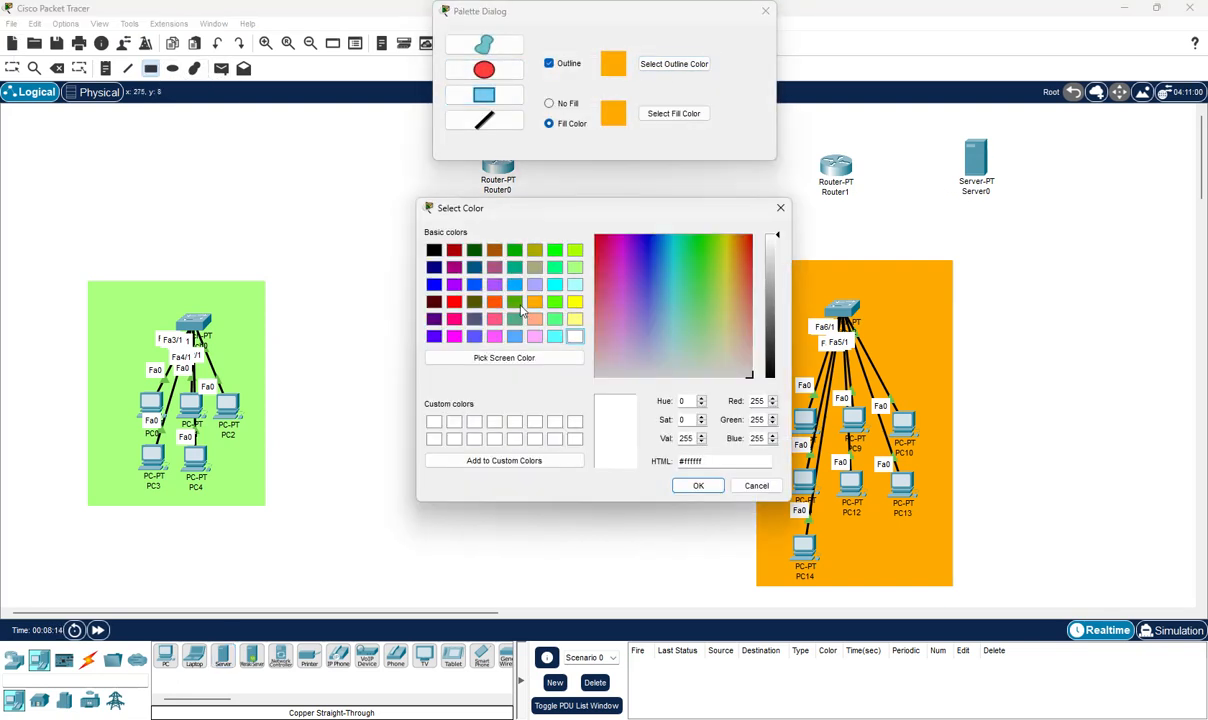
{"action": "left_click", "coordinate": [536, 285]}
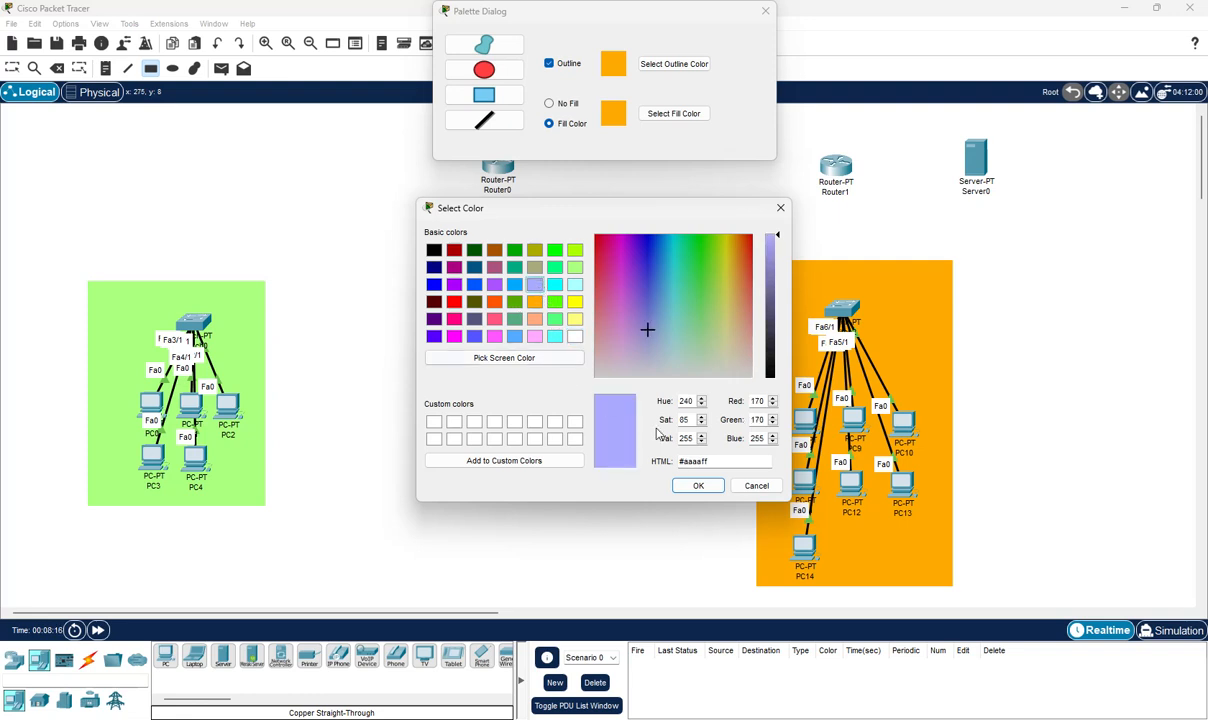
{"action": "left_click", "coordinate": [698, 486]}
{"action": "left_click", "coordinate": [674, 113]}
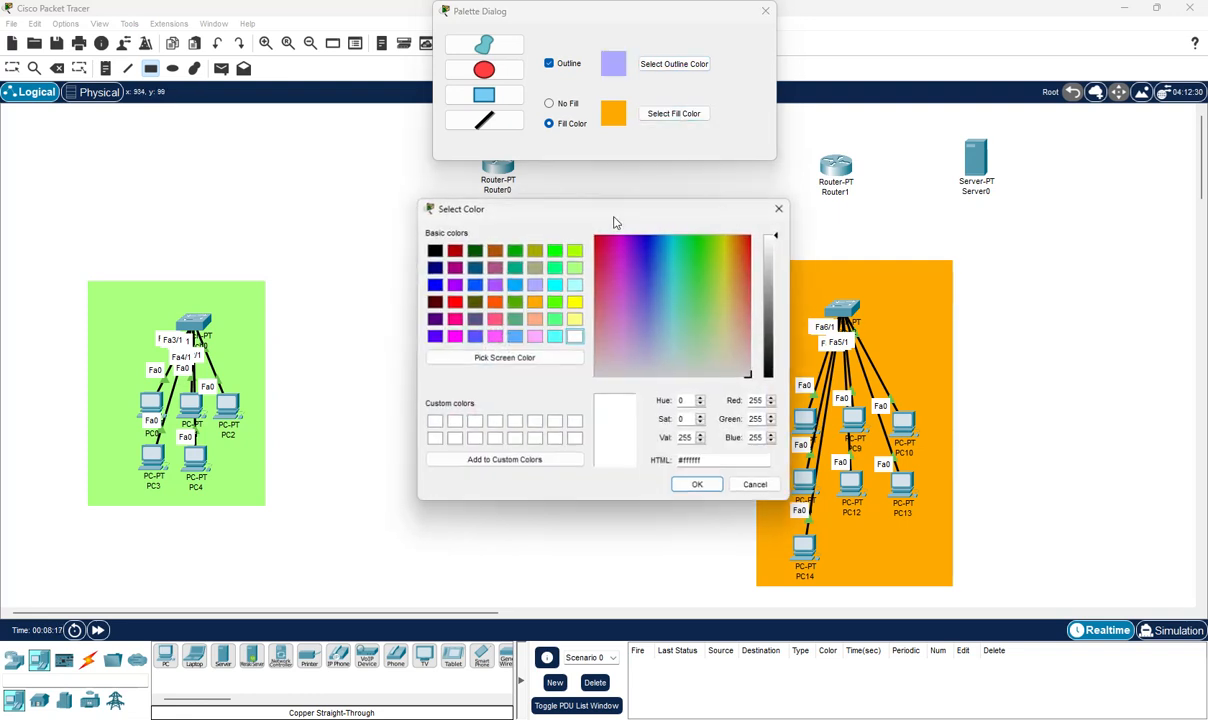
{"action": "left_click", "coordinate": [536, 285]}
{"action": "left_click", "coordinate": [708, 485]}
{"action": "mouse_move", "coordinate": [1070, 232]}
{"action": "left_mouse_down"}
{"action": "mouse_move", "coordinate": [889, 147]}
{"action": "mouse_move", "coordinate": [839, 146]}
{"action": "mouse_move", "coordinate": [774, 114]}
{"action": "left_mouse_up"}
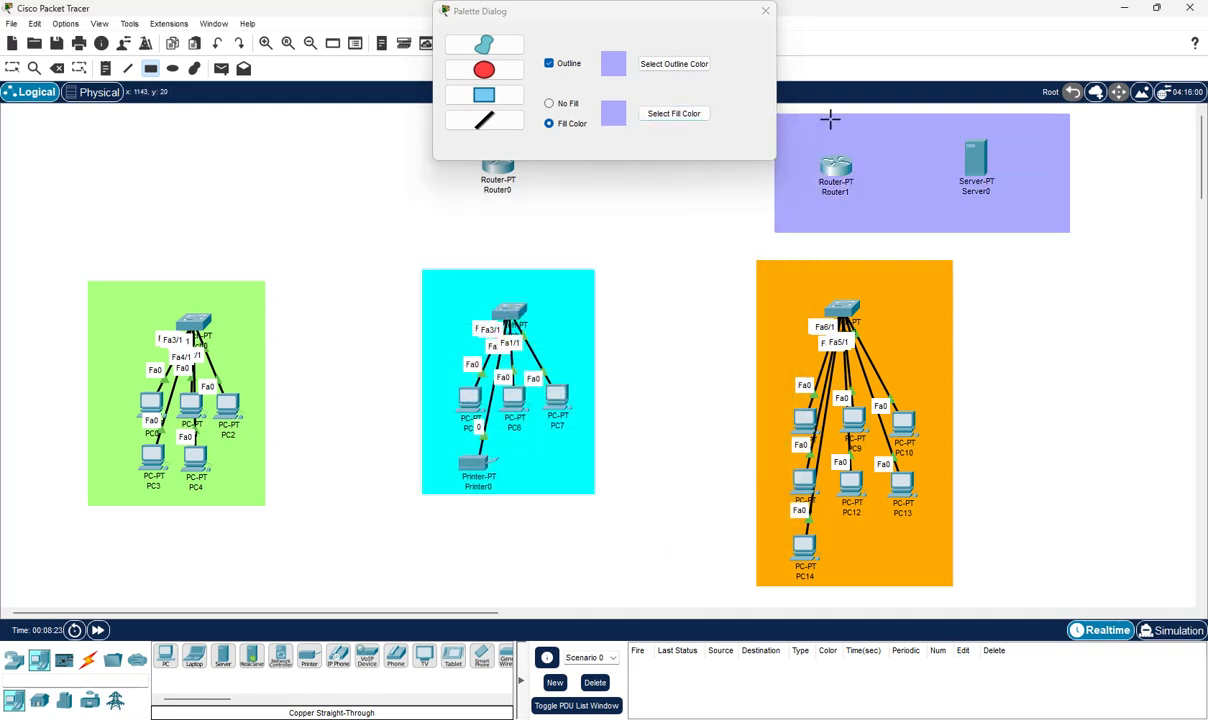
{"action": "left_click", "coordinate": [765, 12]}
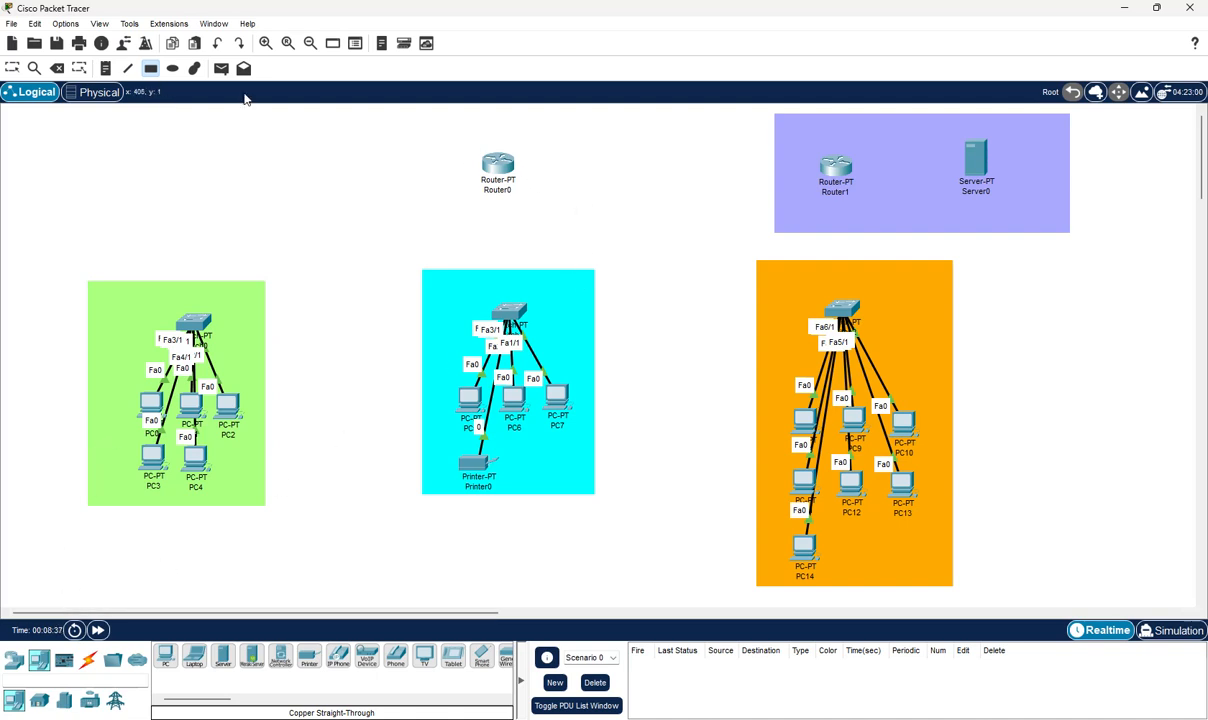
Open Router0's physical device view and switch the router's power off
{"action": "left_click", "coordinate": [13, 67]}
{"action": "left_click", "coordinate": [499, 168]}
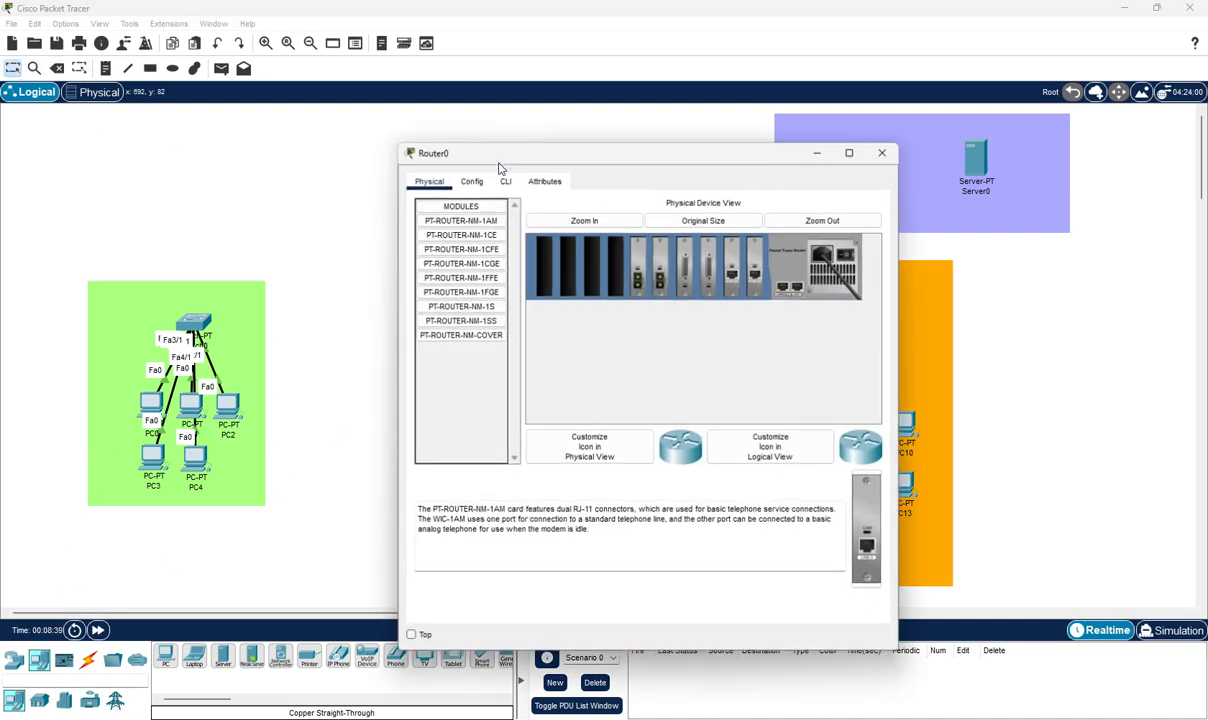
{"action": "left_click_drag", "start_coordinate": [593, 155], "coordinate": [459, 162]}
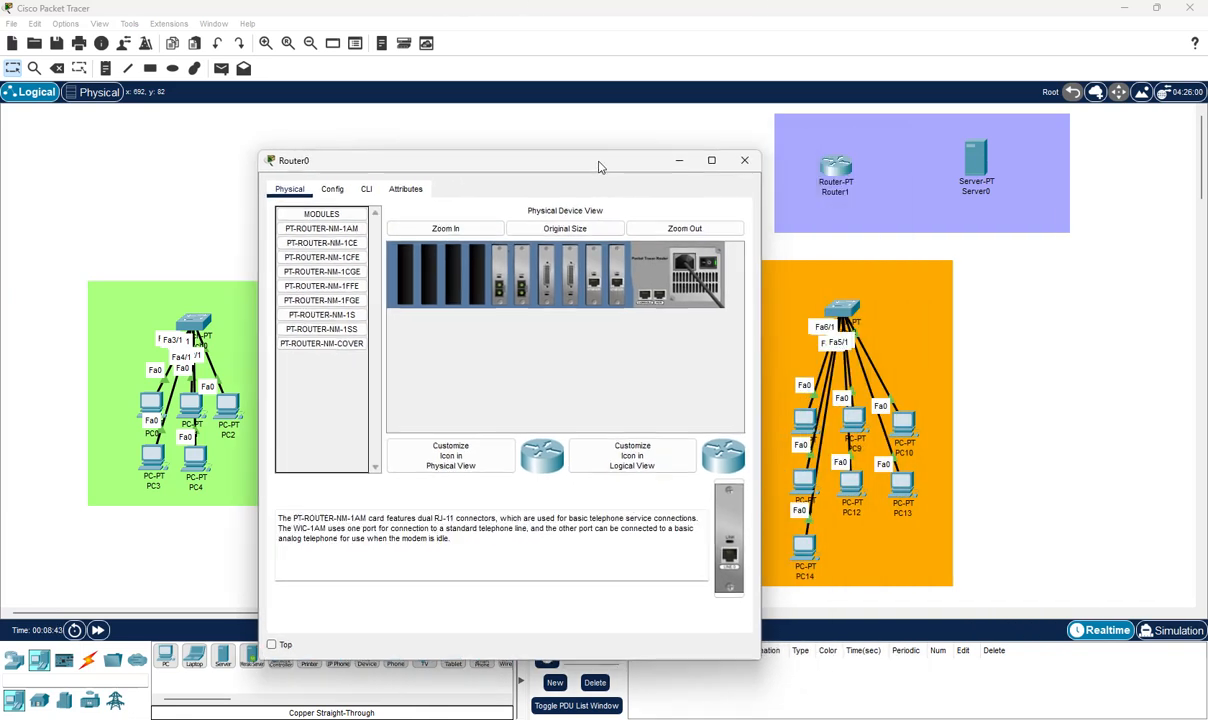
{"action": "left_click_drag", "start_coordinate": [600, 166], "coordinate": [574, 187]}
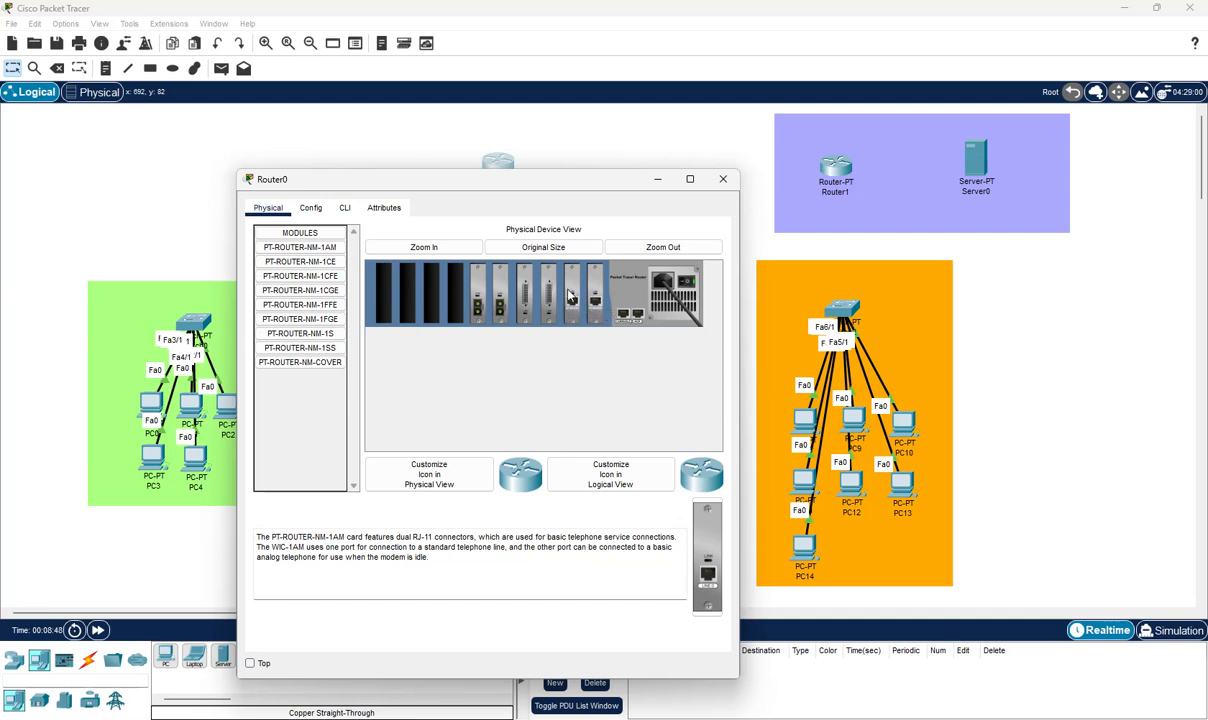
{"action": "left_click_drag", "start_coordinate": [545, 170], "coordinate": [541, 436]}
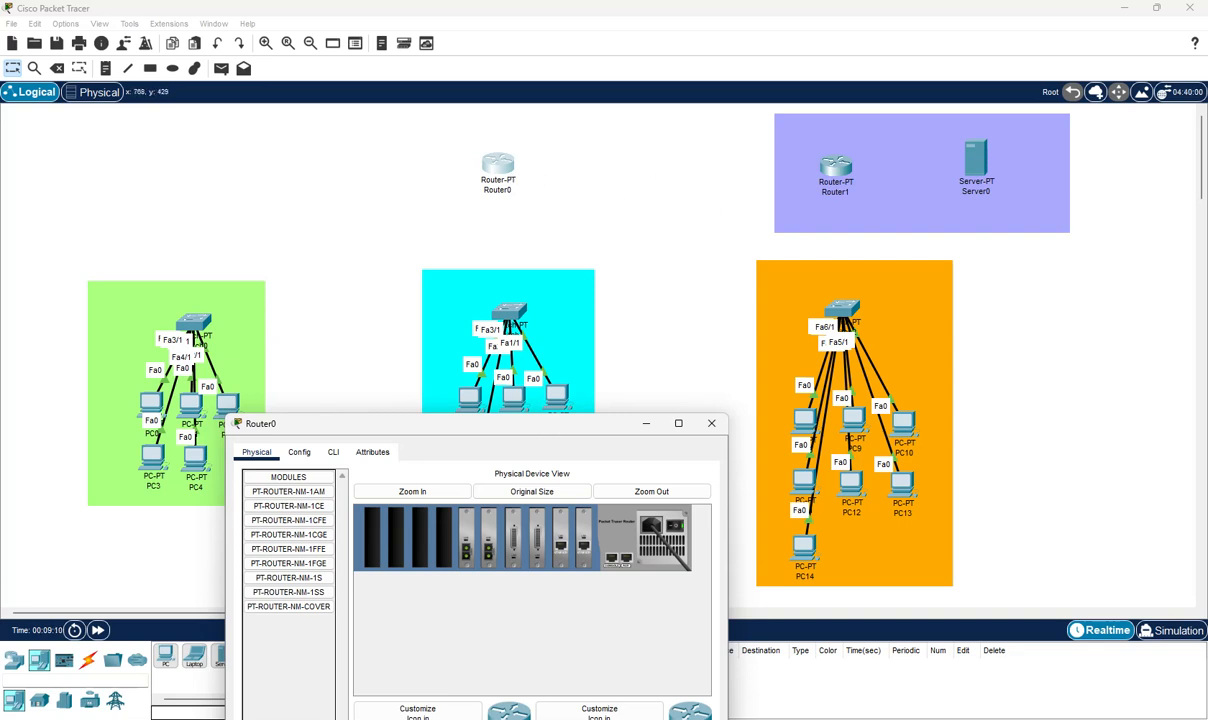
{"action": "left_click_drag", "start_coordinate": [550, 430], "coordinate": [567, 301]}
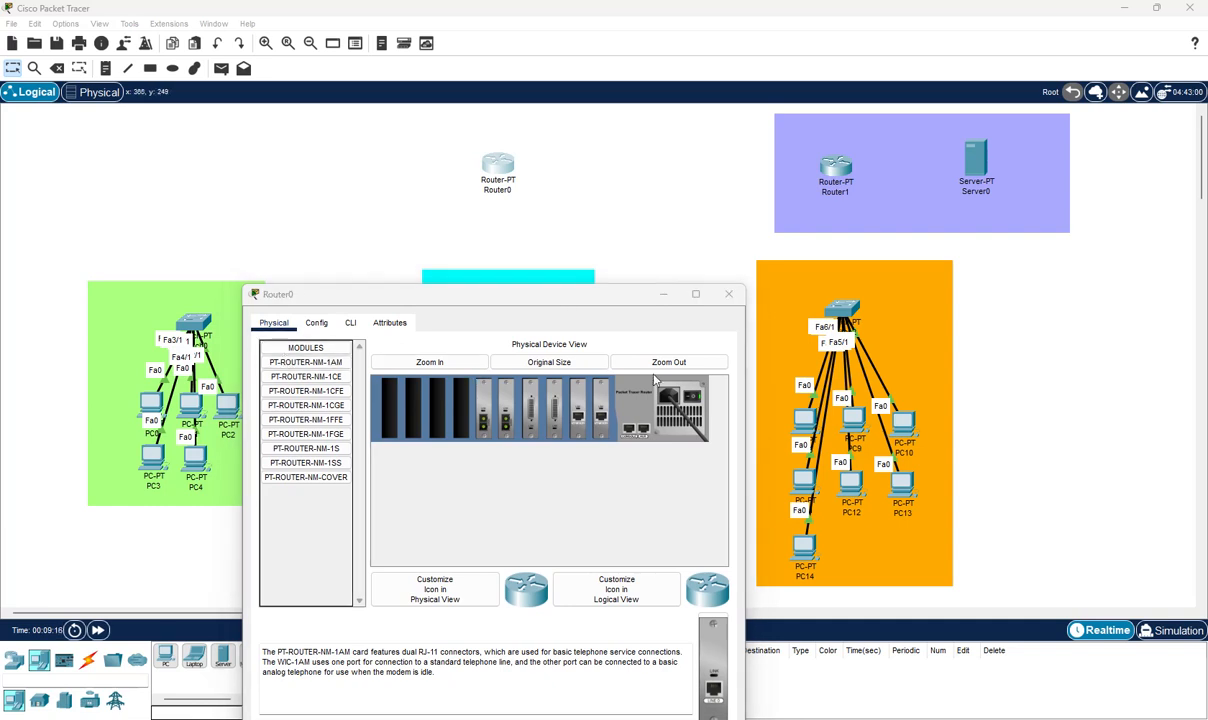
{"action": "left_click", "coordinate": [692, 397]}
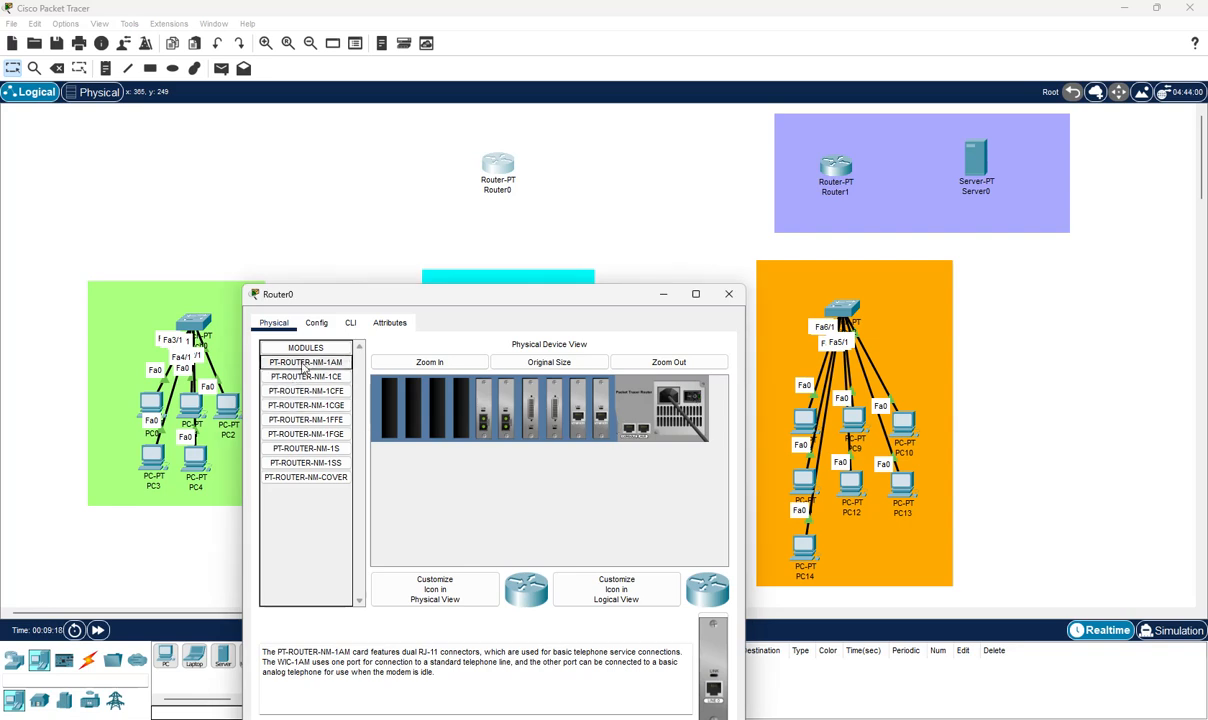
Remove Router0's two fibre and two serial modules, fit PT-ROUTER-NM-1CFE modules in the former serial slots, and restore power
{"action": "left_click_drag", "start_coordinate": [305, 391], "coordinate": [320, 488]}
{"action": "left_click_drag", "start_coordinate": [505, 417], "coordinate": [281, 540]}
{"action": "left_click_drag", "start_coordinate": [554, 414], "coordinate": [268, 521]}
{"action": "left_click_drag", "start_coordinate": [460, 417], "coordinate": [554, 416]}
{"action": "left_click_drag", "start_coordinate": [325, 390], "coordinate": [554, 414]}
{"action": "left_click_drag", "start_coordinate": [461, 419], "coordinate": [537, 414]}
{"action": "left_click_drag", "start_coordinate": [305, 390], "coordinate": [305, 450]}
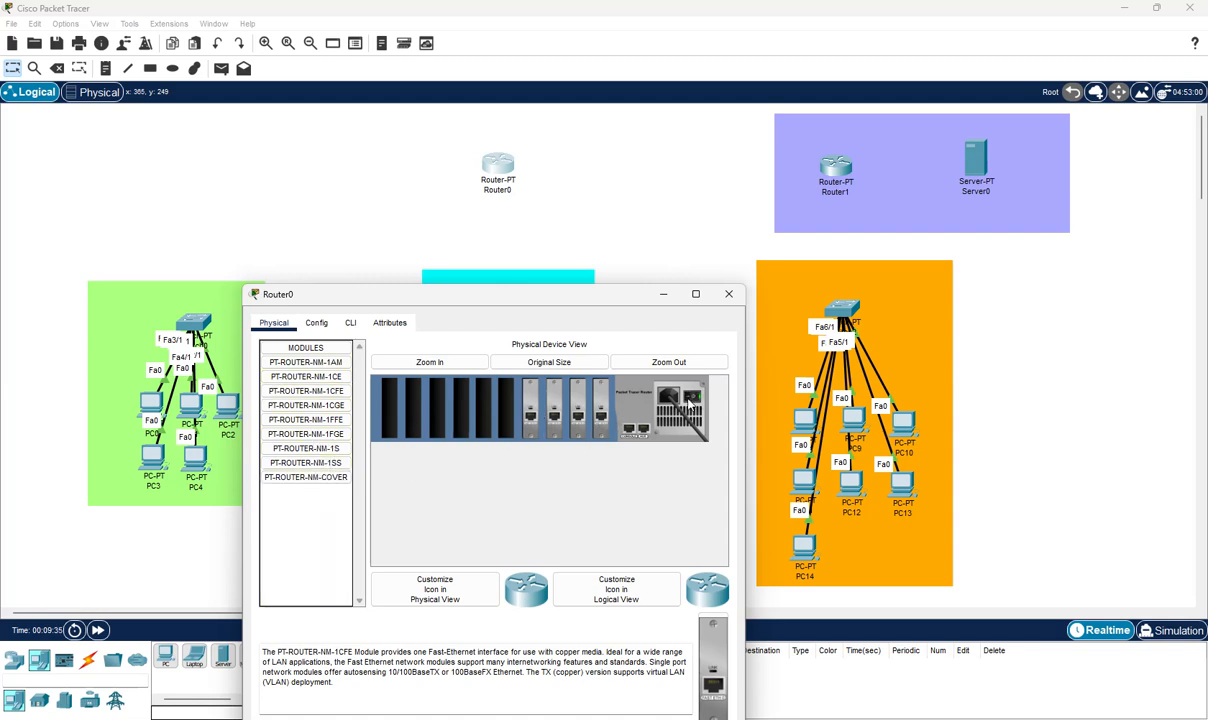
{"action": "left_click", "coordinate": [729, 294]}
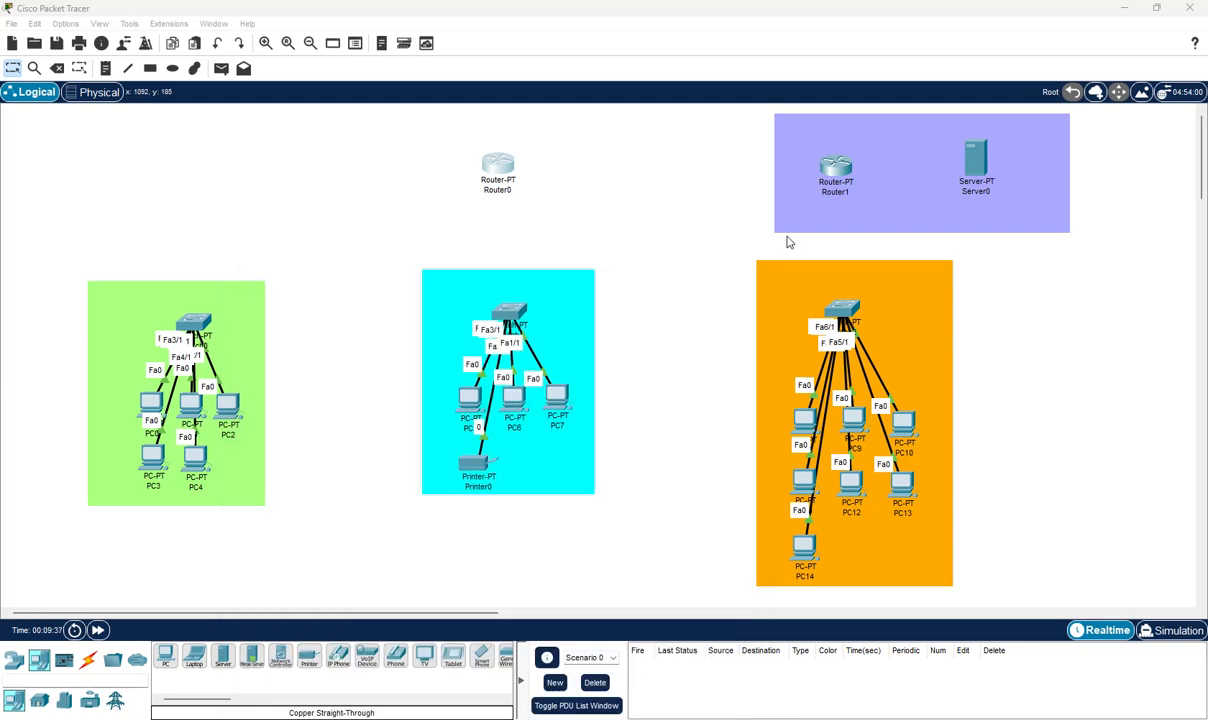
Examine the modules installed in Router1 in its physical device view
{"action": "left_click", "coordinate": [810, 165]}
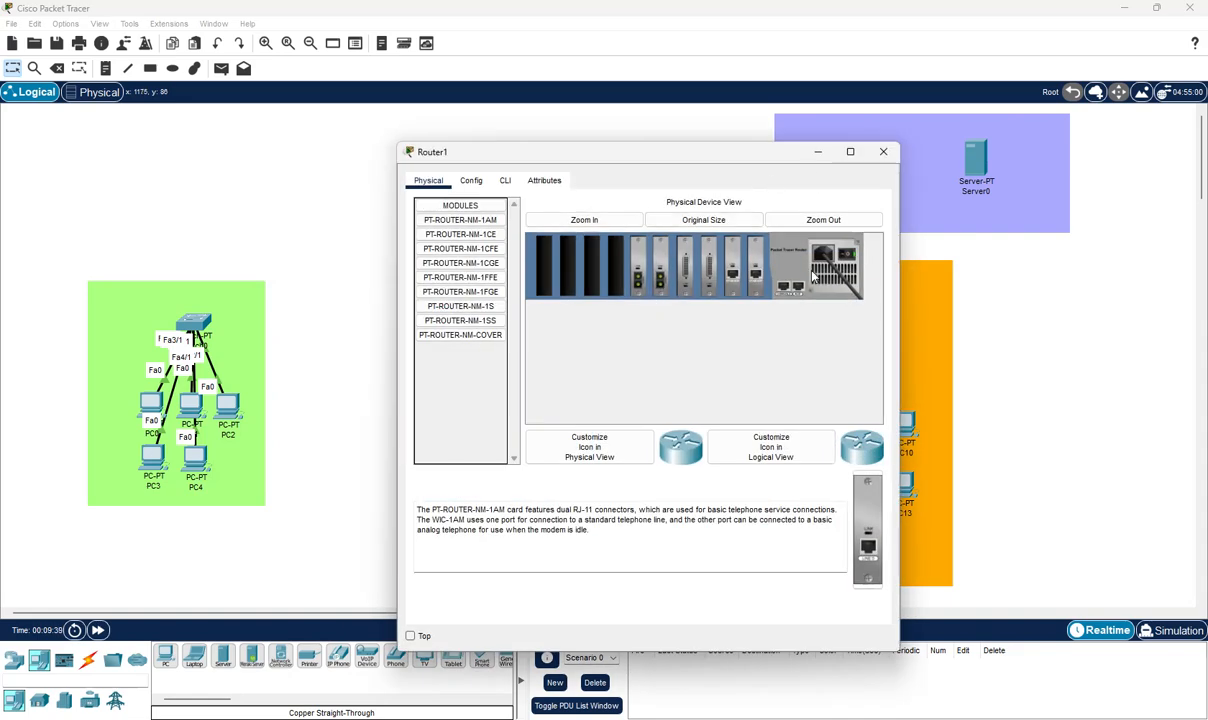
{"action": "left_click", "coordinate": [848, 256]}
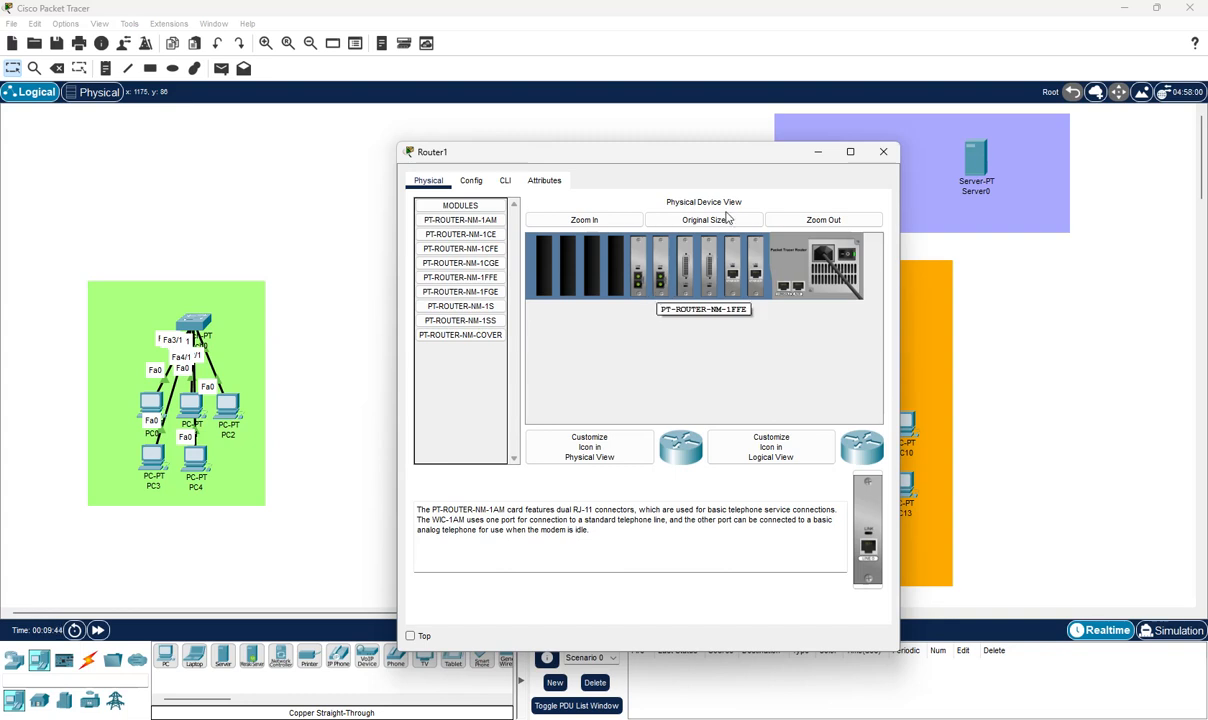
{"action": "left_click_drag", "start_coordinate": [728, 162], "coordinate": [621, 274]}
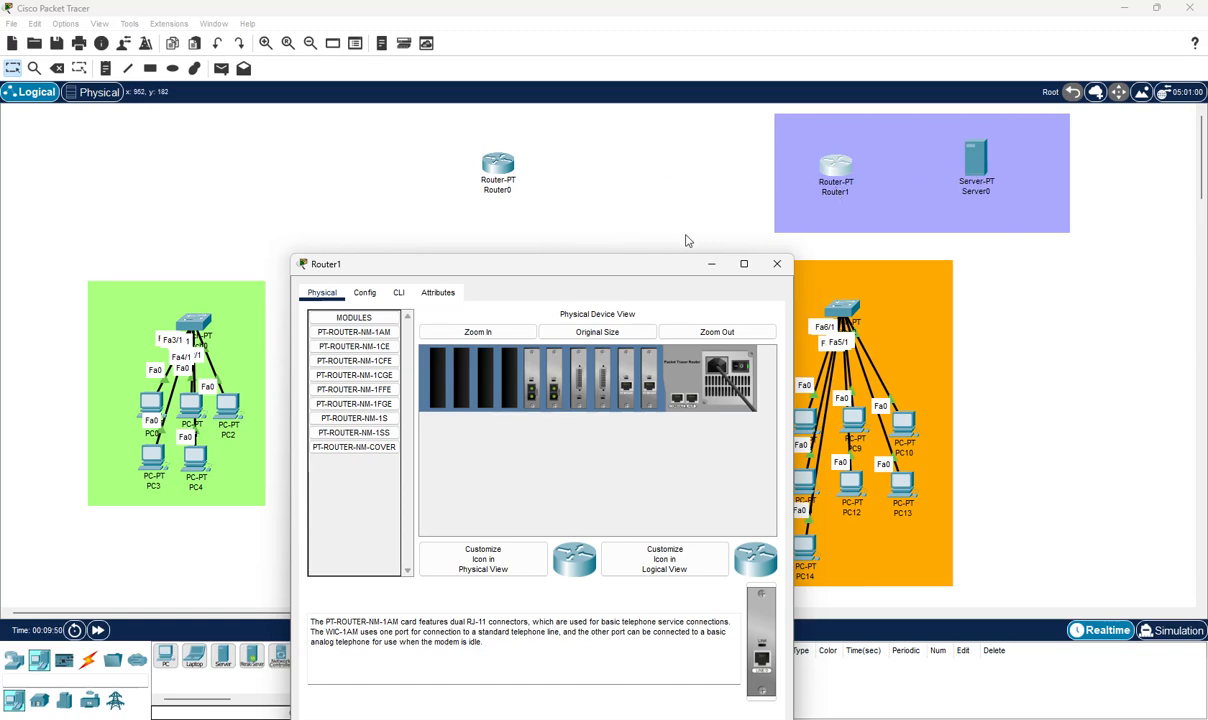
{"action": "left_click", "coordinate": [777, 263]}
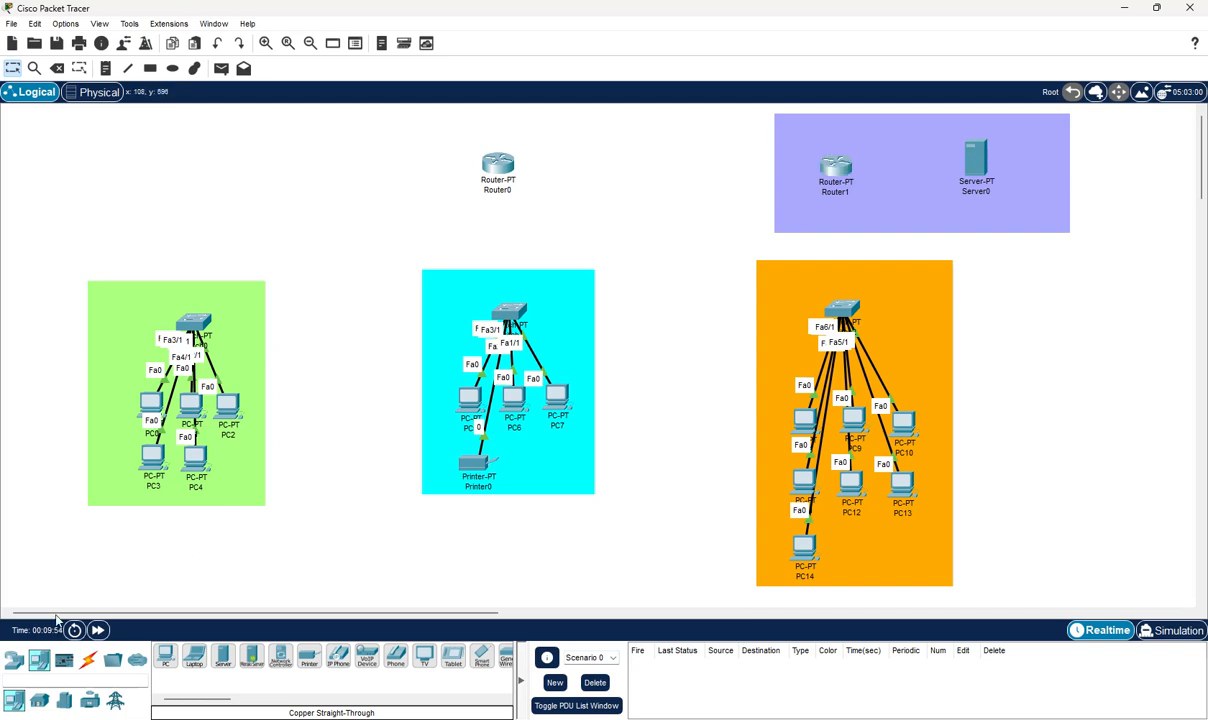
Connect Switch0's FastEthernet5/1 to Router0's FastEthernet0/0 with a copper straight-through cable
{"action": "left_click", "coordinate": [88, 660]}
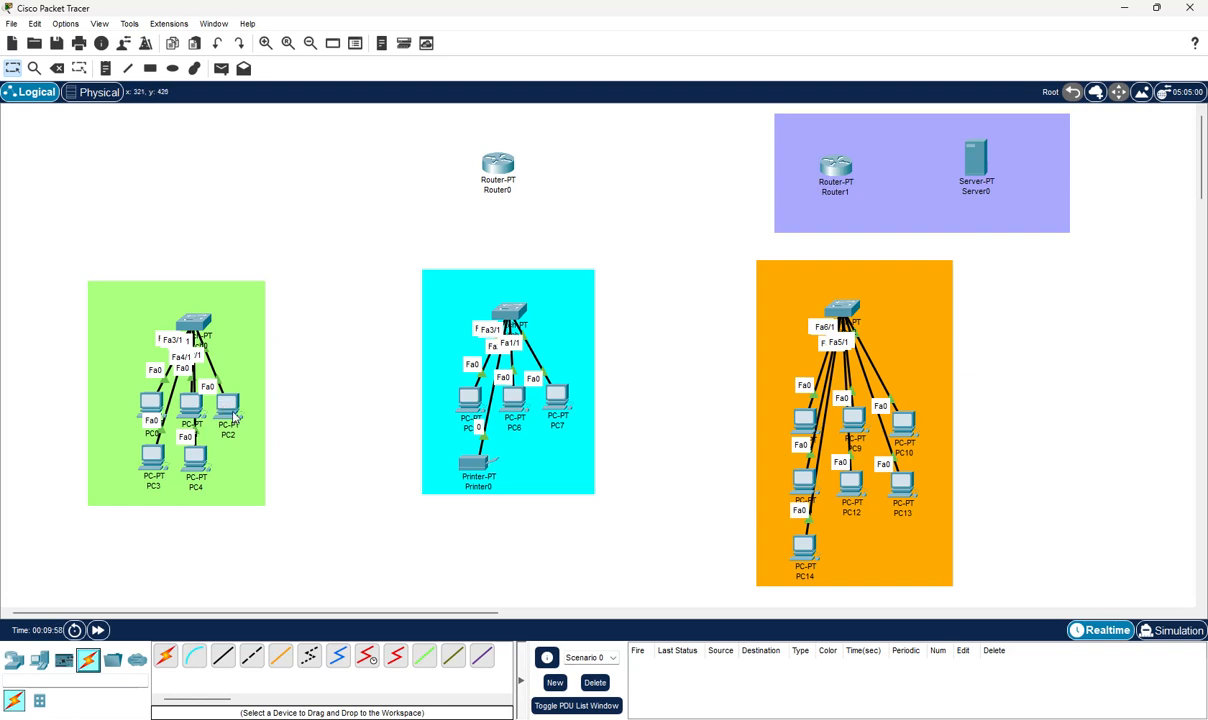
{"action": "left_click", "coordinate": [223, 655]}
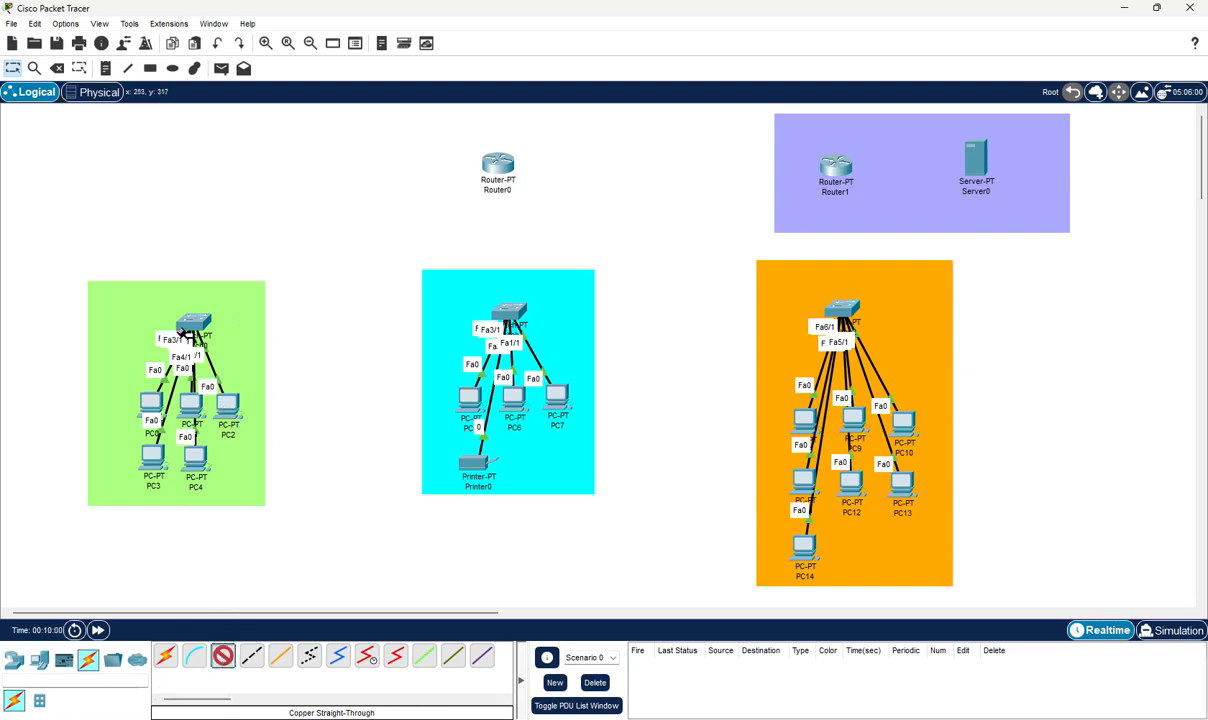
{"action": "left_click", "coordinate": [195, 322]}
{"action": "left_click", "coordinate": [221, 352]}
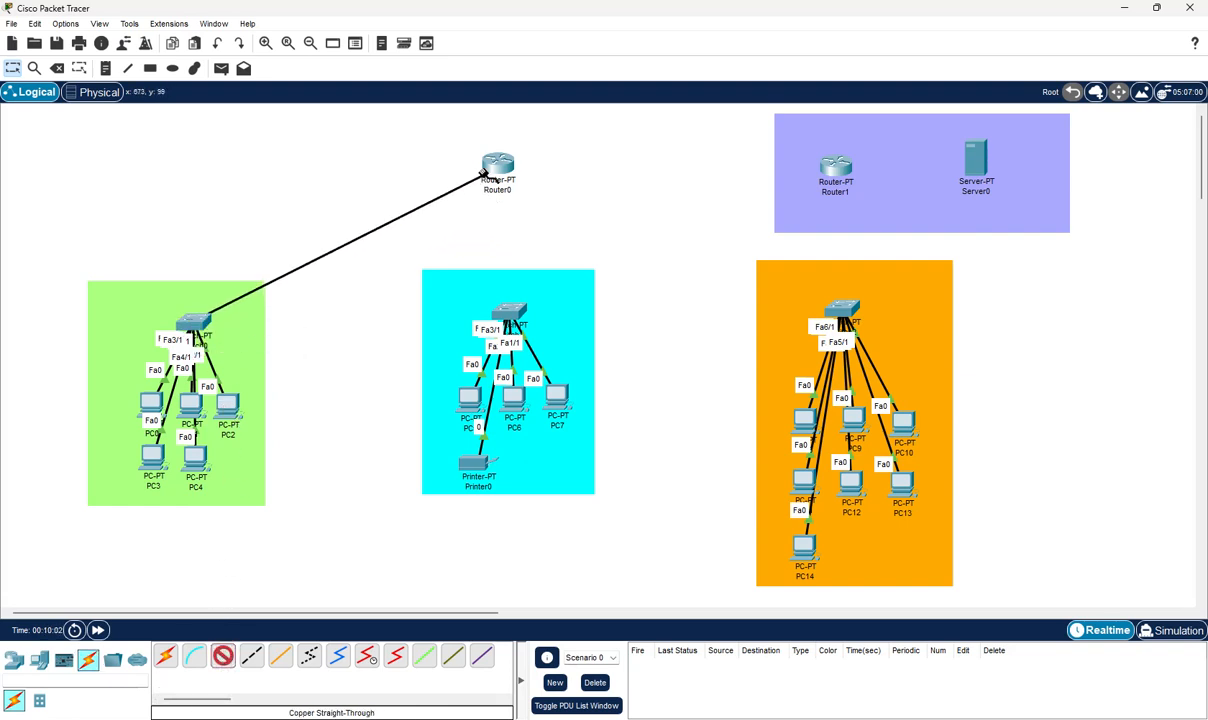
{"action": "left_click", "coordinate": [490, 167]}
{"action": "left_click", "coordinate": [518, 210]}
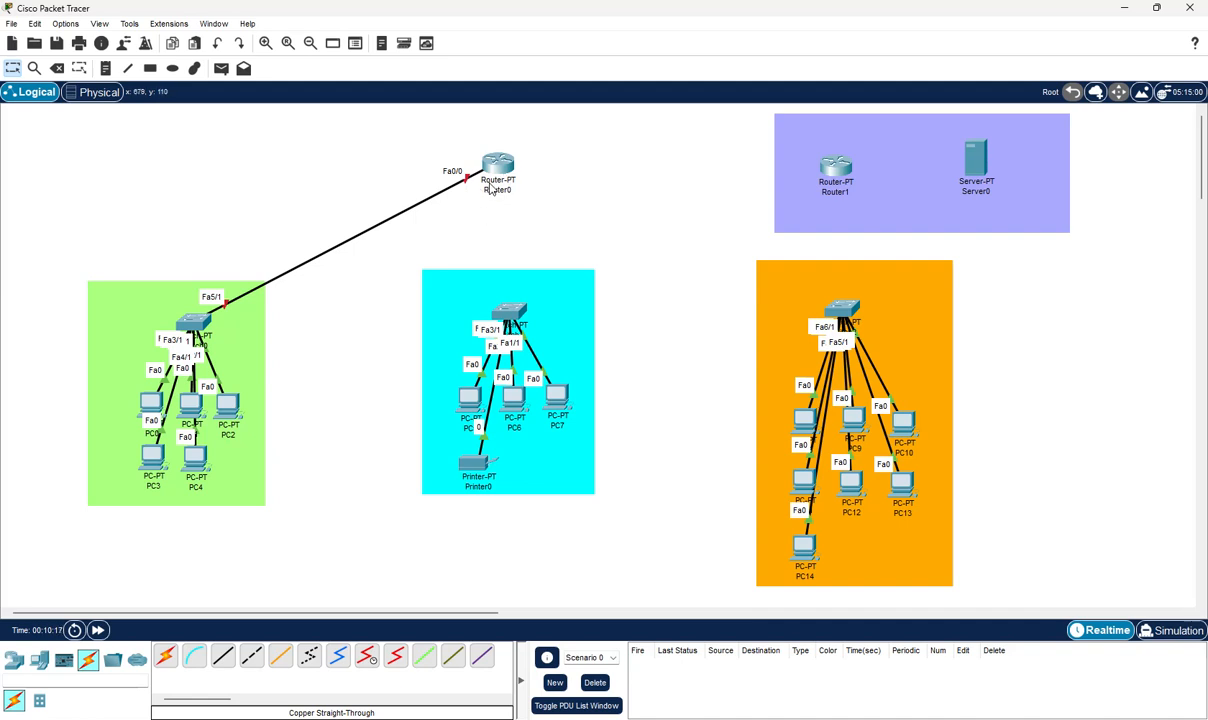
Connect Router0's FastEthernet1/0 to Switch1's FastEthernet4/1 with a copper straight-through cable
{"action": "left_click", "coordinate": [223, 655]}
{"action": "left_click", "coordinate": [499, 165]}
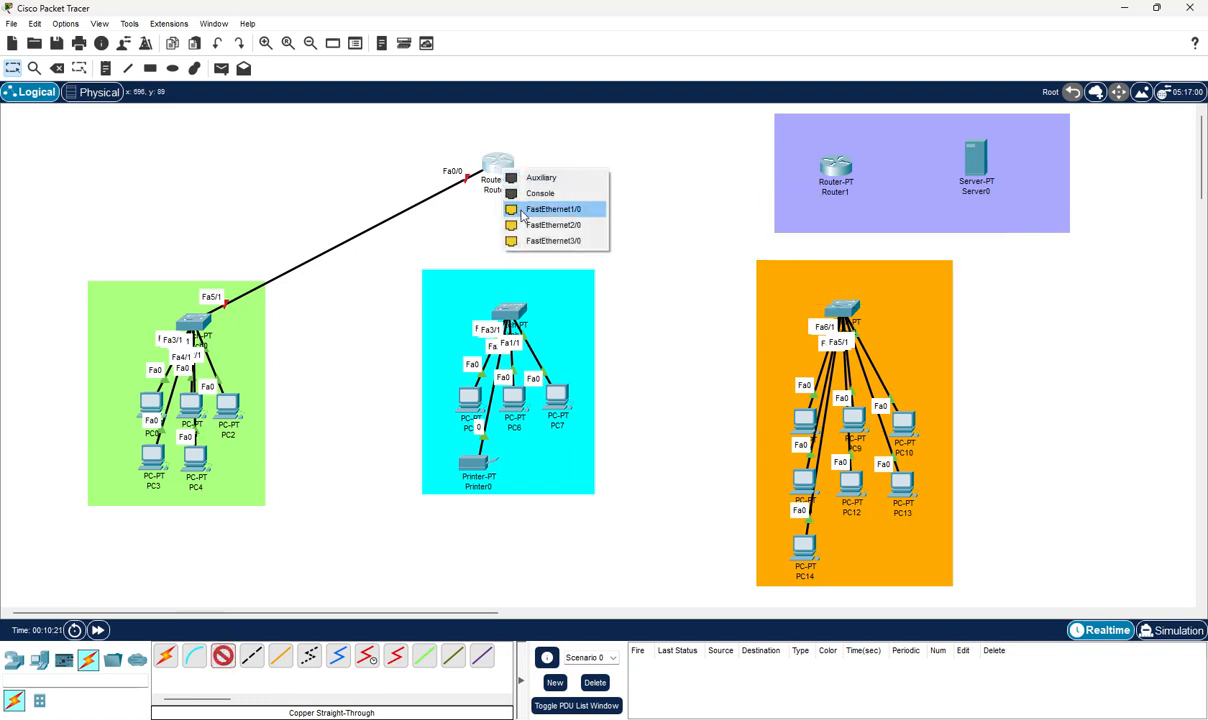
{"action": "left_click", "coordinate": [535, 208]}
{"action": "left_click", "coordinate": [510, 309]}
{"action": "left_click", "coordinate": [553, 327]}
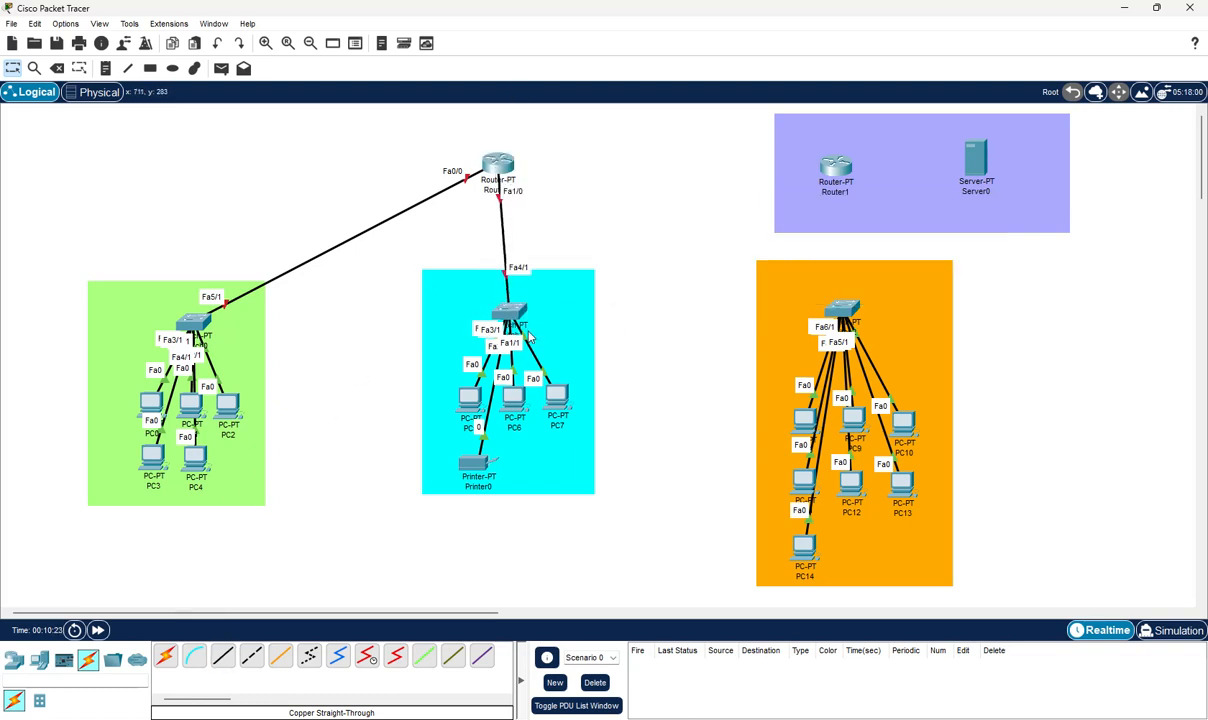
Connect Router0's FastEthernet2/0 to FastEthernet7/1 of the orange area's switch with a copper straight-through cable
{"action": "left_click", "coordinate": [223, 655]}
{"action": "left_click", "coordinate": [499, 165]}
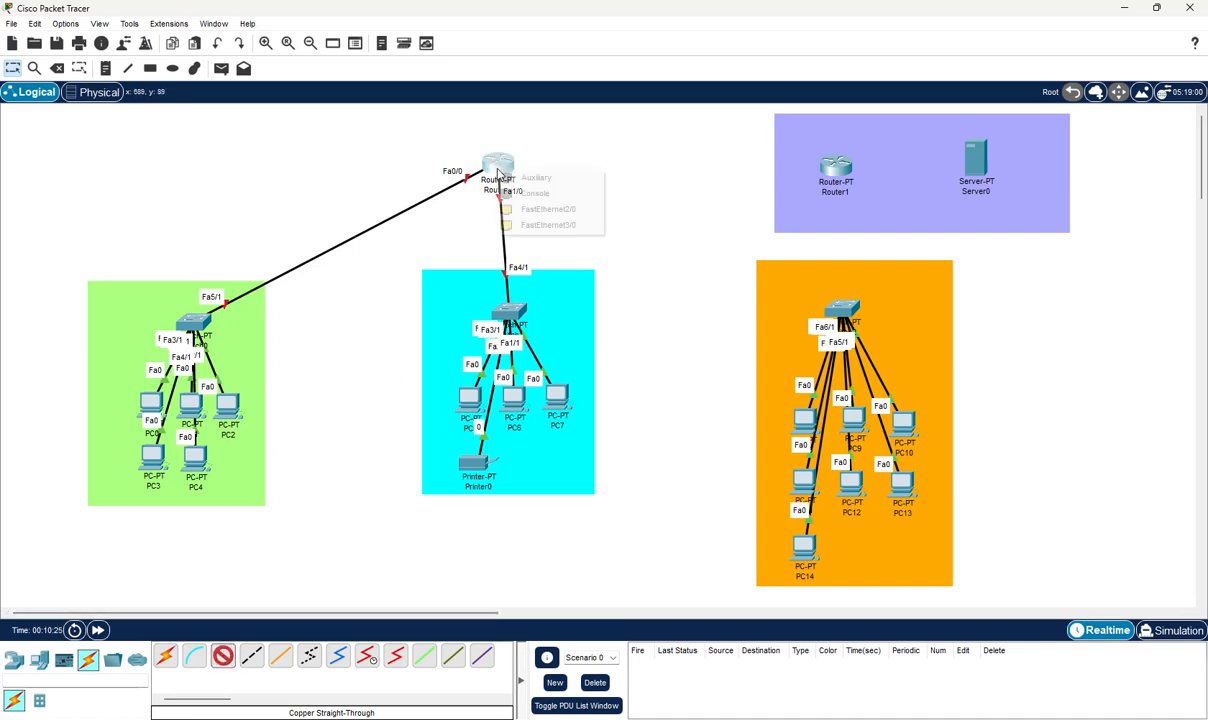
{"action": "left_click", "coordinate": [539, 208]}
{"action": "left_click", "coordinate": [854, 322]}
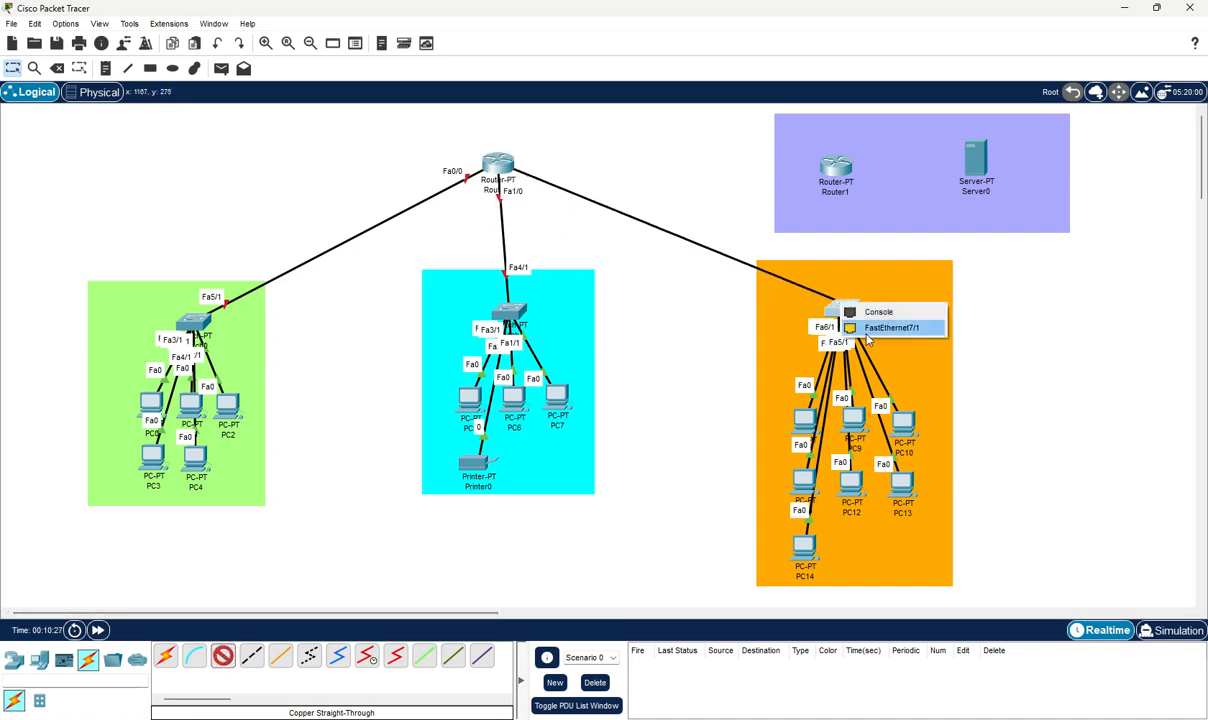
{"action": "left_click", "coordinate": [860, 327]}
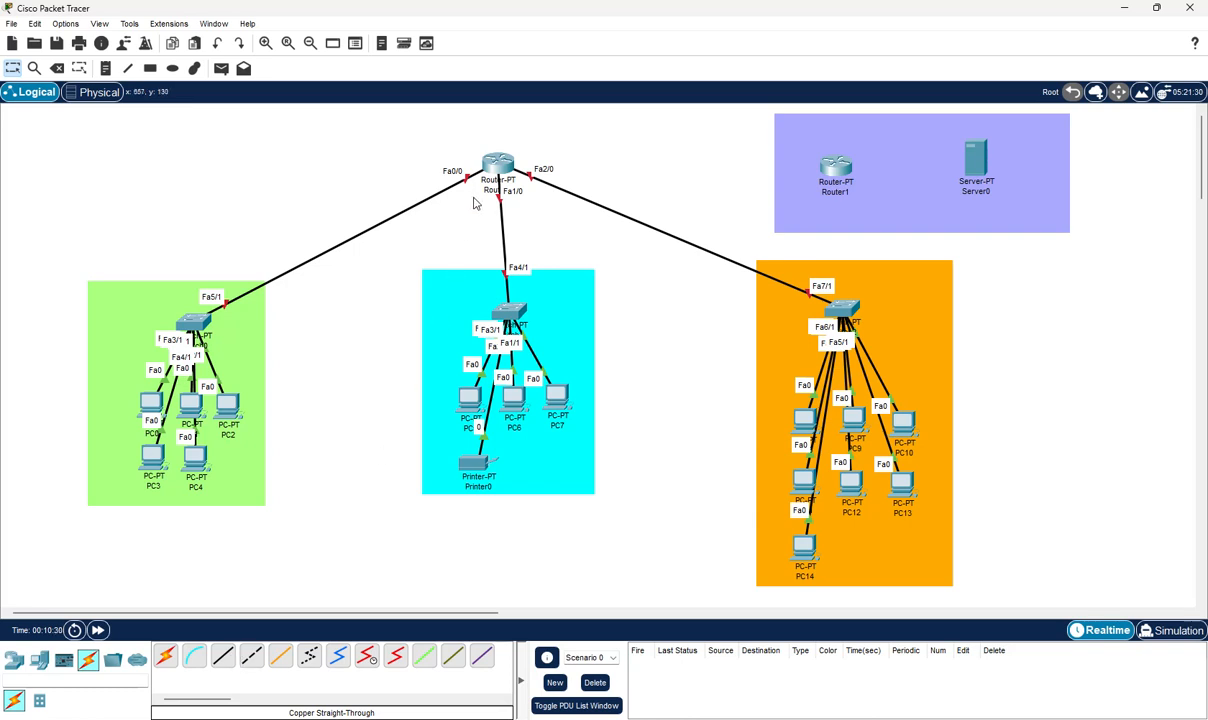
Connect Router0's FastEthernet3/0 to Router1's FastEthernet0/0 with a copper cross-over cable
{"action": "left_click", "coordinate": [251, 666]}
{"action": "left_click", "coordinate": [500, 164]}
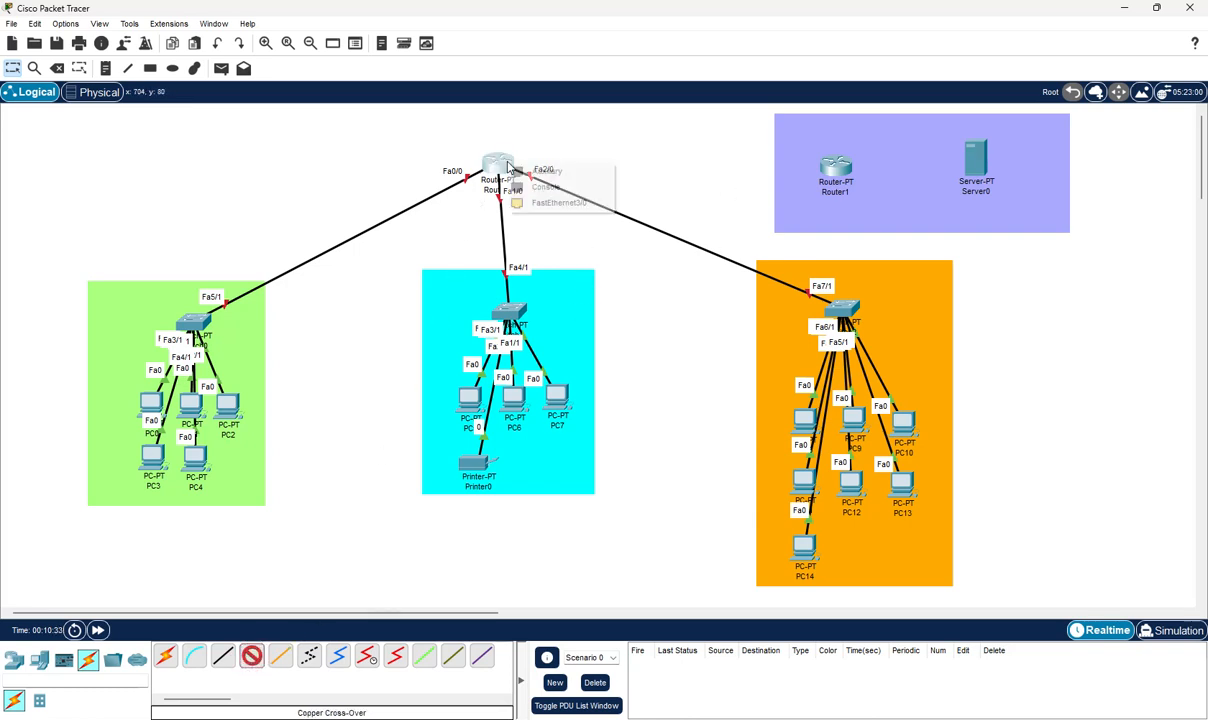
{"action": "left_click", "coordinate": [546, 203]}
{"action": "left_click", "coordinate": [836, 170]}
{"action": "left_click", "coordinate": [871, 204]}
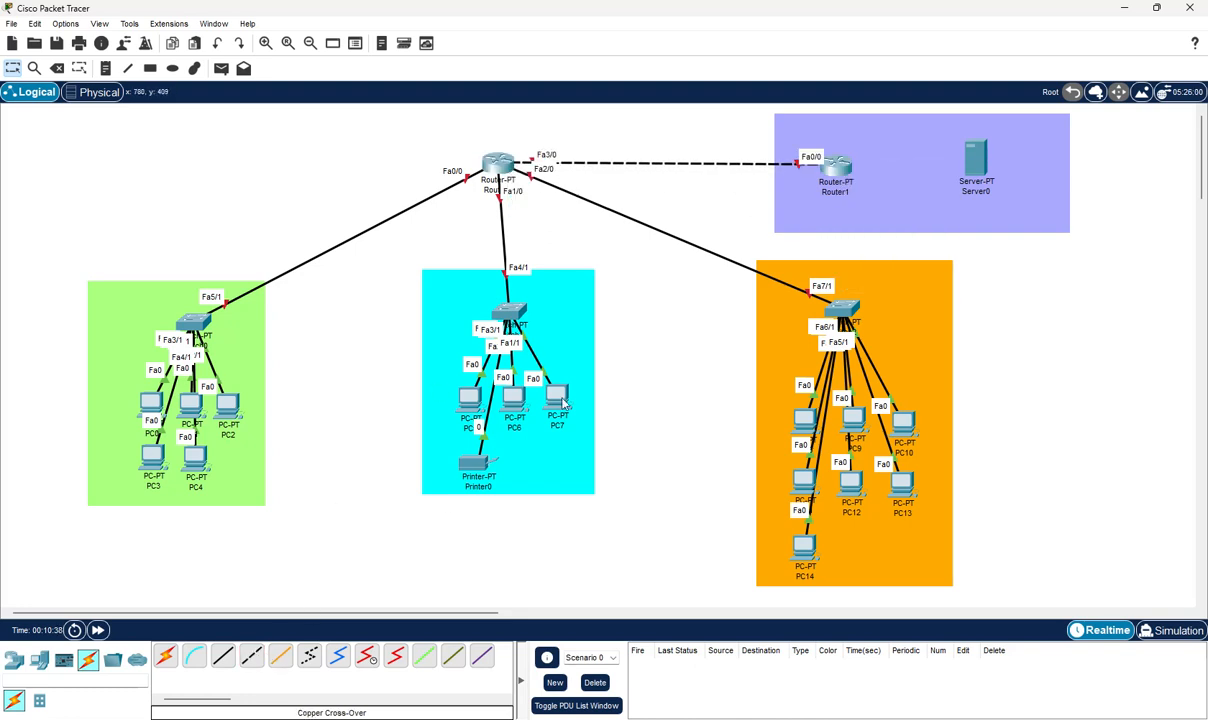
Connect Router1's FastEthernet1/0 to Server0's FastEthernet0 with a copper cross-over cable and shift Server0 slightly away from the router
{"action": "left_click", "coordinate": [251, 655]}
{"action": "left_click", "coordinate": [795, 158]}
{"action": "left_click", "coordinate": [818, 200]}
{"action": "left_click", "coordinate": [975, 158]}
{"action": "left_click", "coordinate": [1020, 163]}
{"action": "left_click_drag", "start_coordinate": [977, 153], "coordinate": [995, 172]}
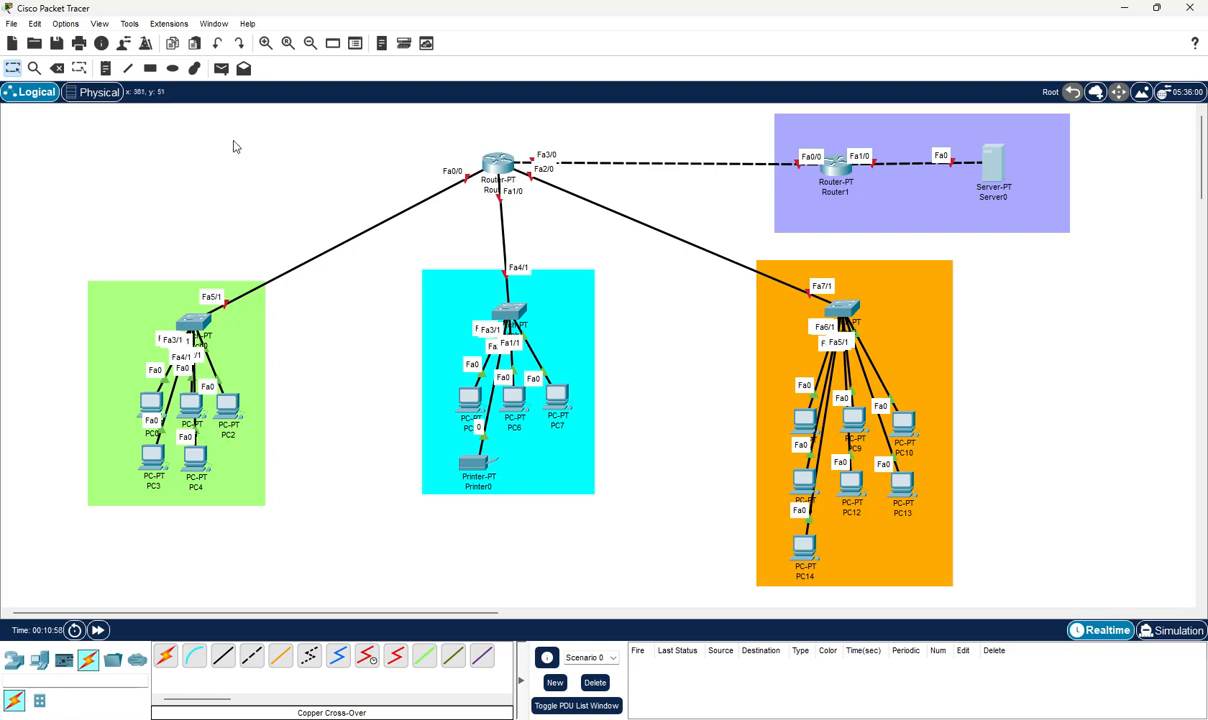
Place text notes reading 192.168.1.0/24 in the green area and 192.168.2.0/24 in the cyan area
{"action": "left_click", "coordinate": [107, 68]}
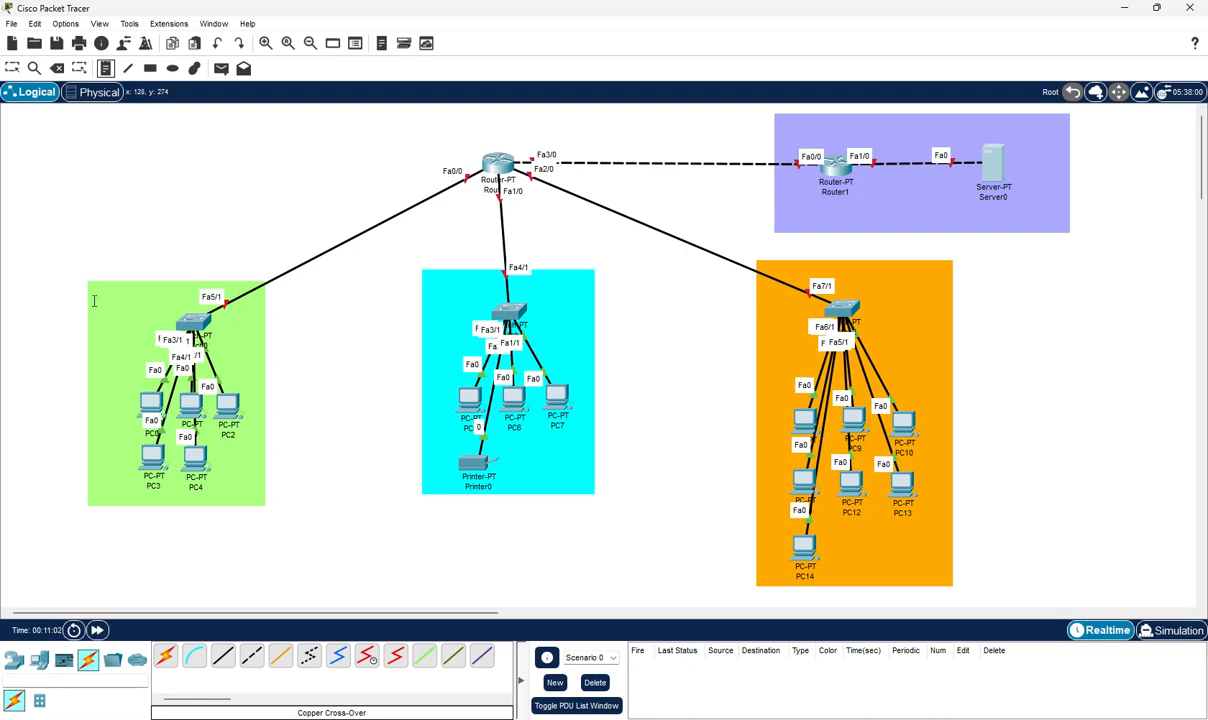
{"action": "left_click", "coordinate": [91, 298]}
{"action": "type", "text": "192.168.1"}
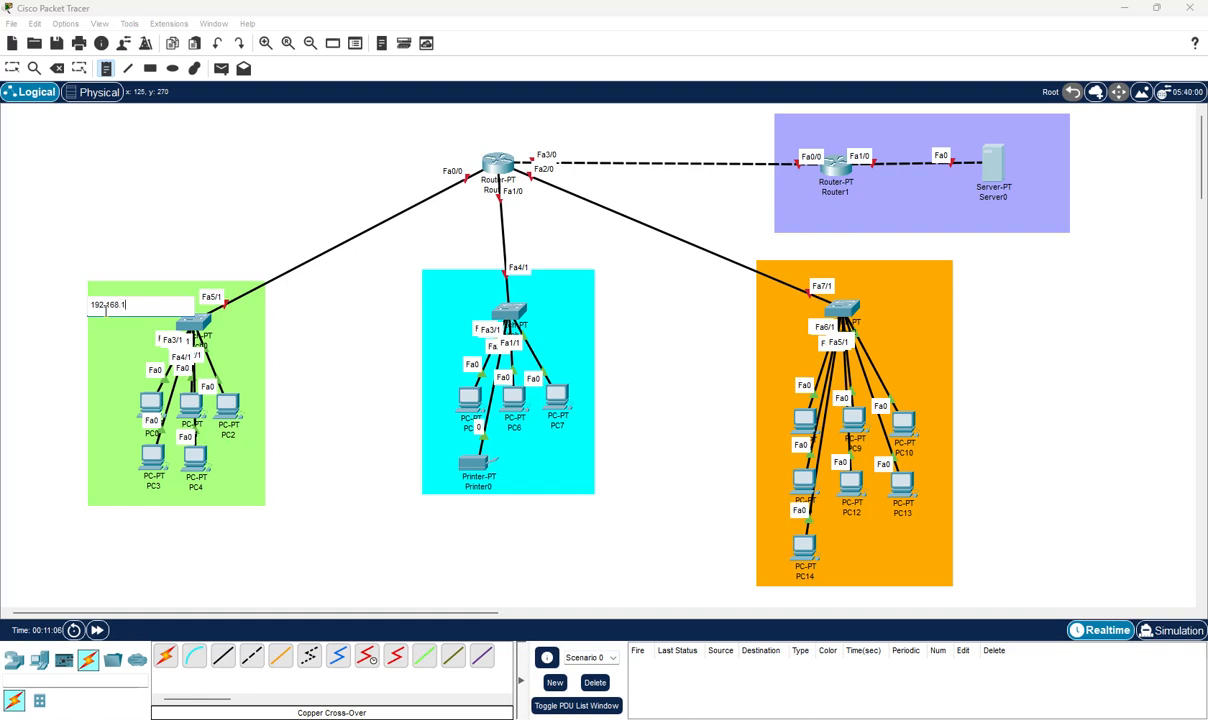
{"action": "type", "text": ".0/24"}
{"action": "left_click", "coordinate": [432, 288]}
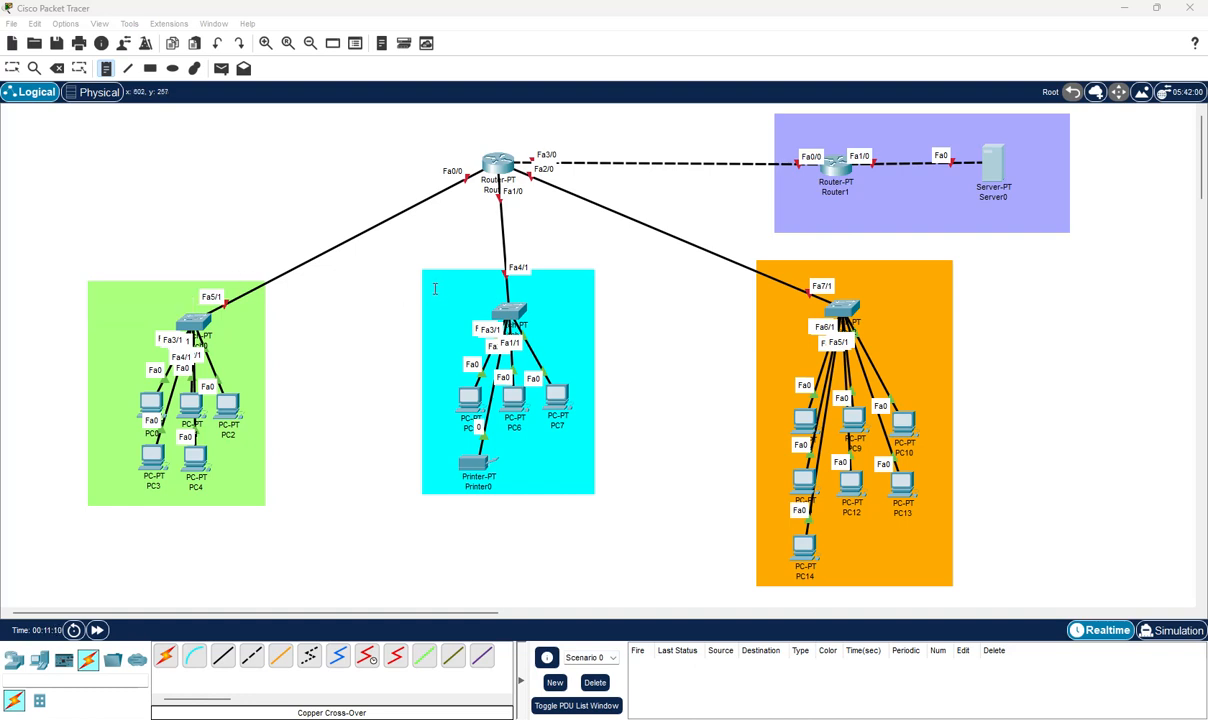
{"action": "type", "text": "192.16"}
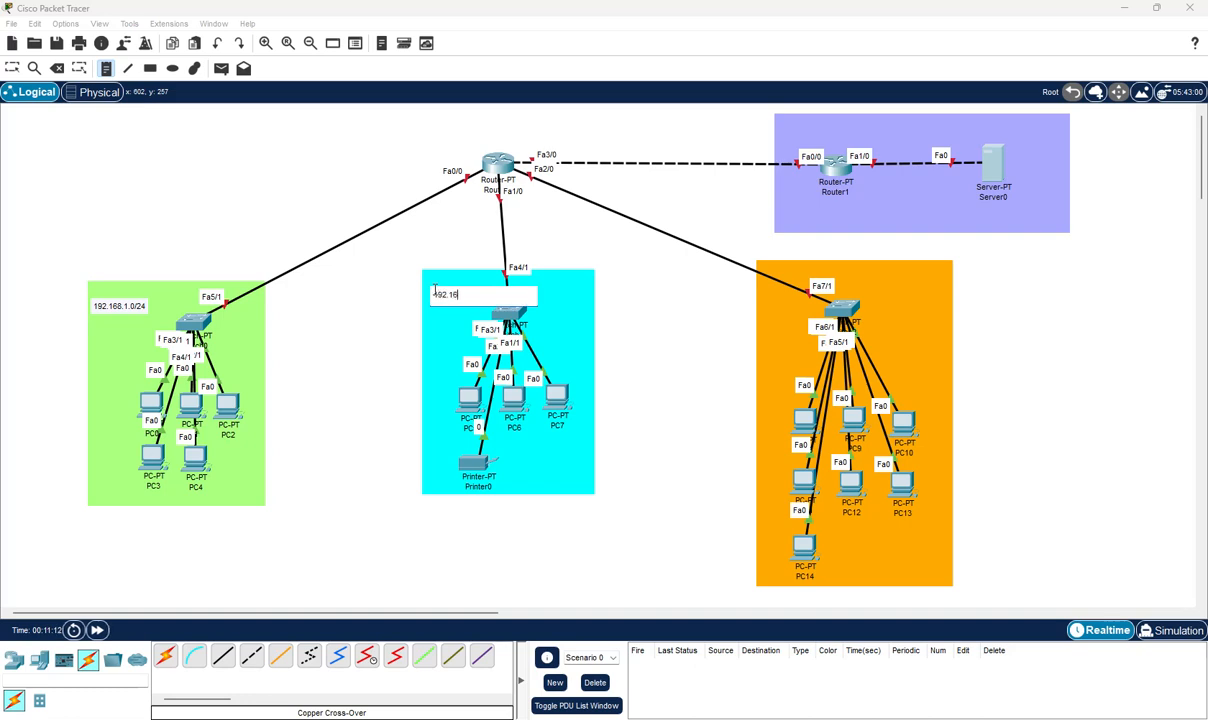
{"action": "type", "text": "8.2.0/24"}
Place text notes reading 192.168.3.0 in the orange area and 8.8.8.0/24 below Server0 in the server area
{"action": "left_click", "coordinate": [856, 286]}
{"action": "type", "text": "192.168.3.0"}
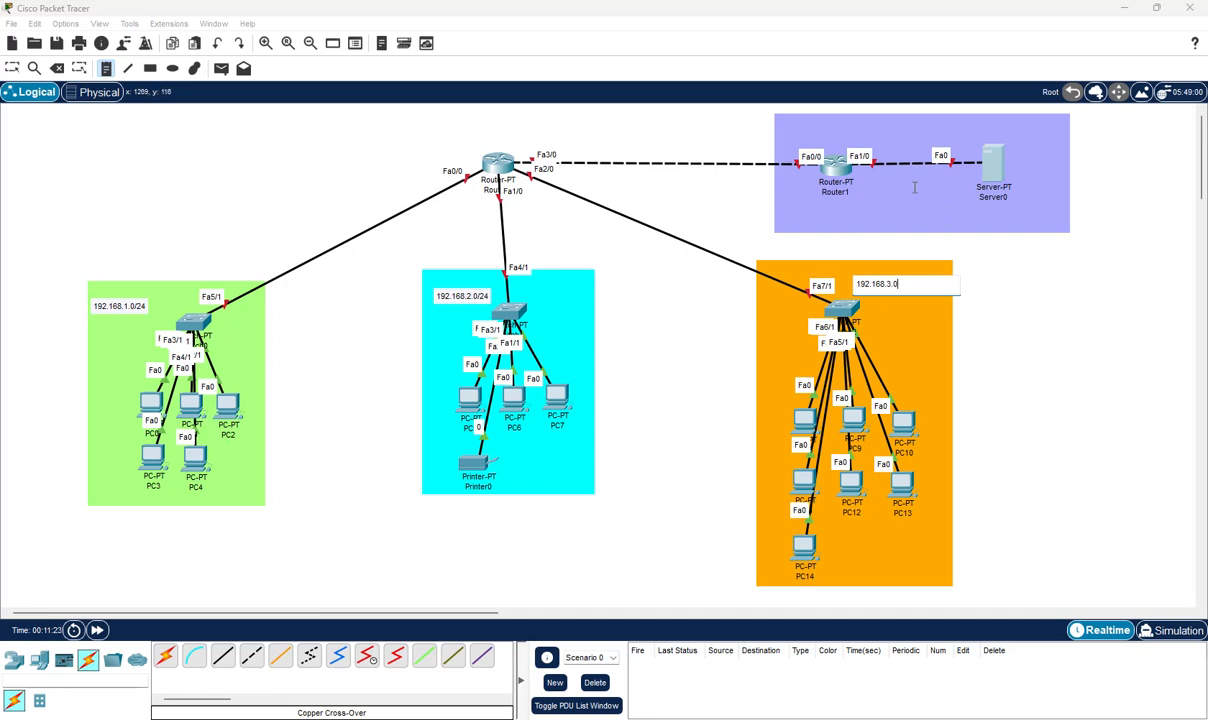
{"action": "left_click", "coordinate": [950, 220]}
{"action": "type", "text": "8.8.8"}
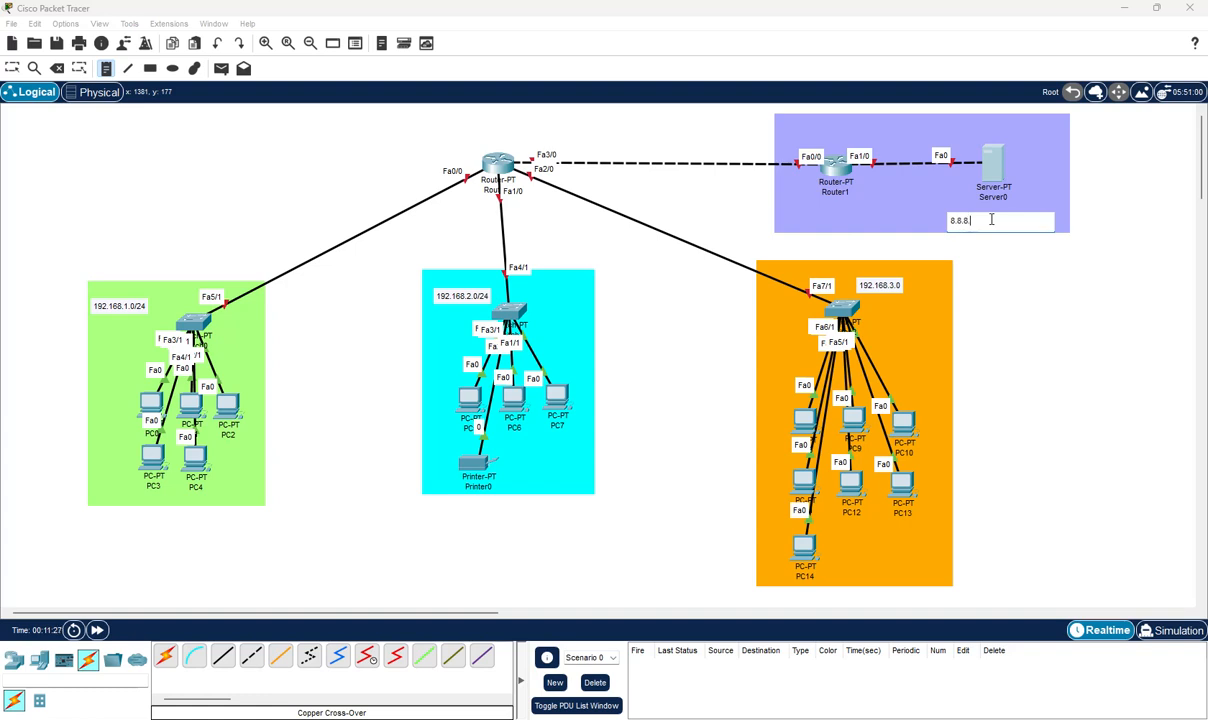
{"action": "type", "text": ".9"}
{"action": "key", "text": "BackSpace"}
{"action": "type", "text": "0/24"}
Add a note reading 10.0.0.0/30 for the link between Router0 and Router1 and move it just above the cable
{"action": "left_click", "coordinate": [627, 158]}
{"action": "type", "text": "10"}
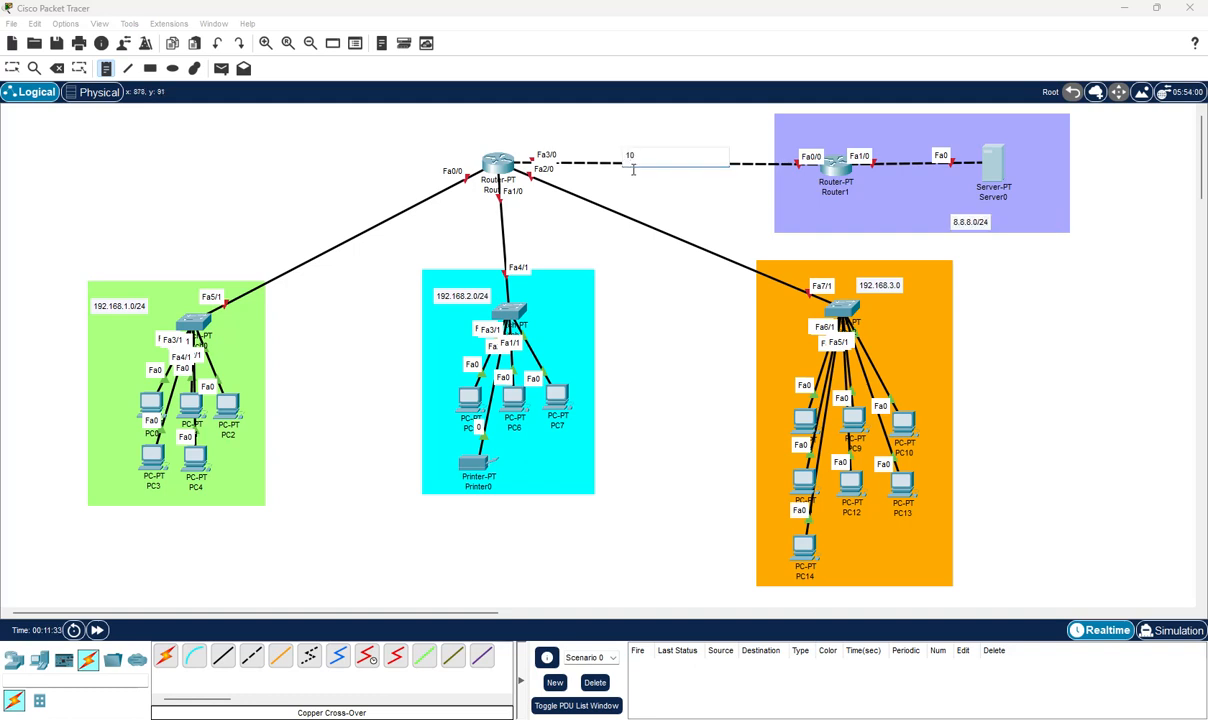
{"action": "type", "text": ".0.0.0/30"}
{"action": "left_click", "coordinate": [13, 68]}
{"action": "mouse_move", "coordinate": [639, 161]}
{"action": "left_mouse_down"}
{"action": "mouse_move", "coordinate": [634, 144]}
{"action": "mouse_move", "coordinate": [645, 147]}
{"action": "left_mouse_up"}
{"action": "left_click", "coordinate": [620, 166]}
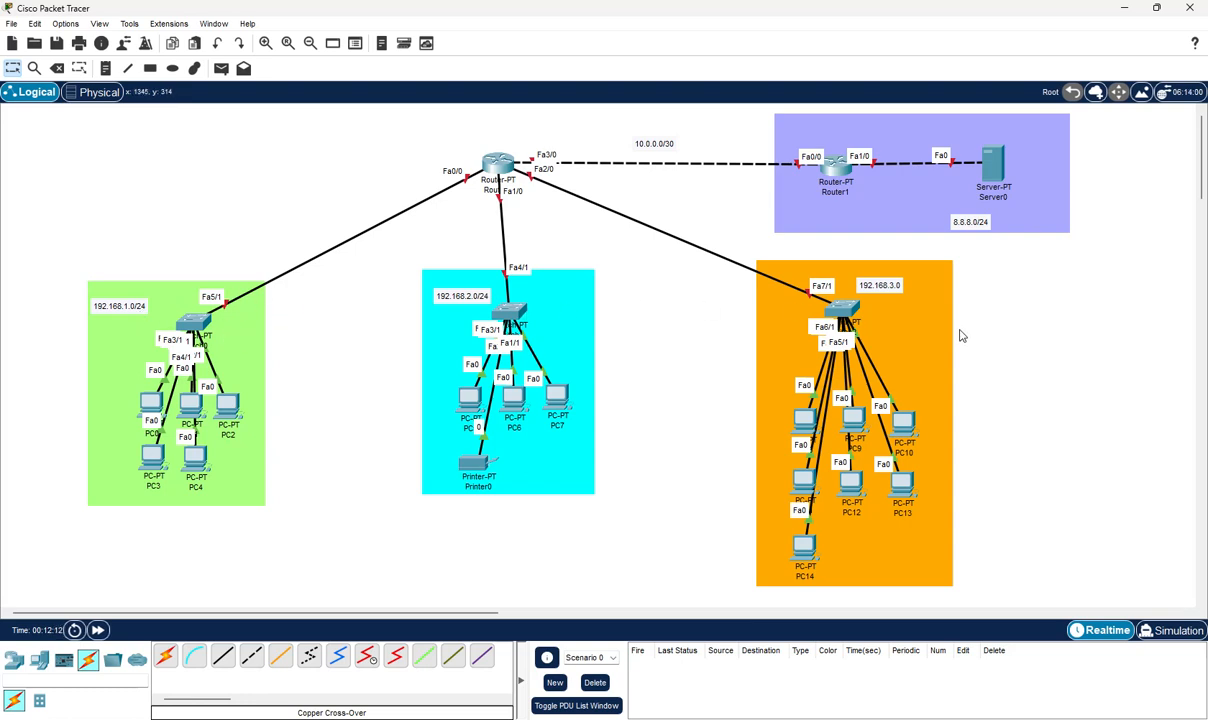
Open Switch0's command line and enter global configuration mode with enable and conf terminal
{"action": "left_click", "coordinate": [196, 320]}
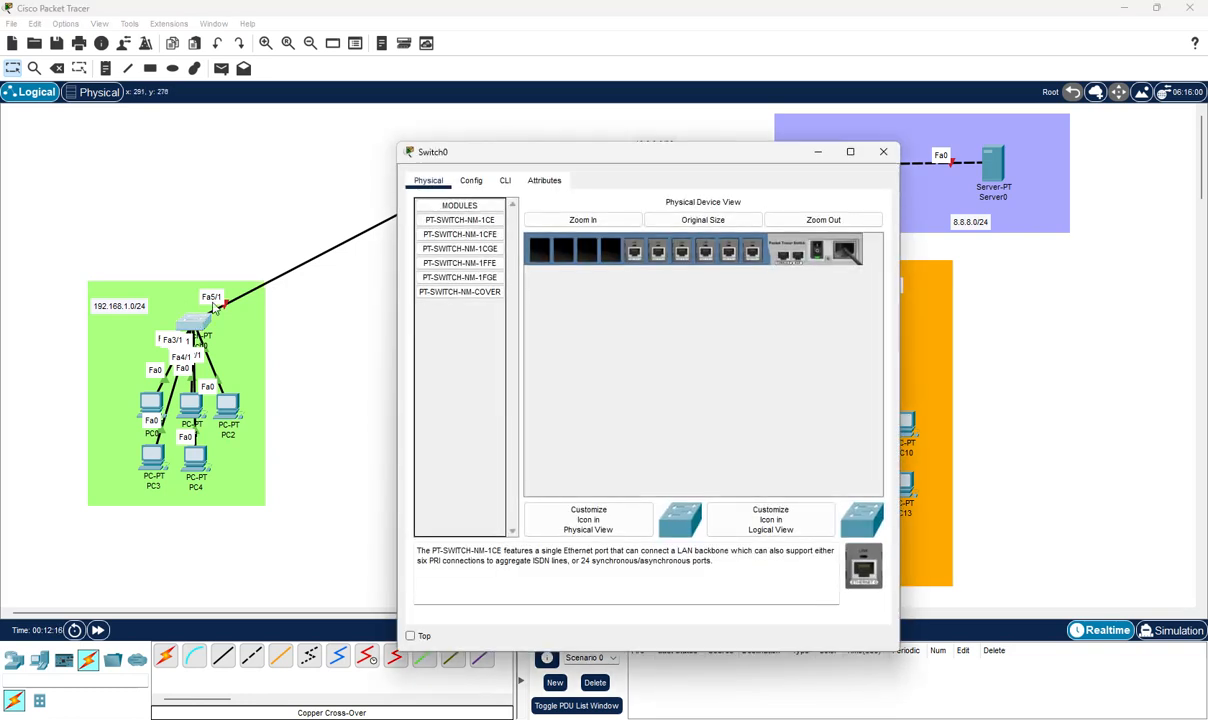
{"action": "left_click", "coordinate": [505, 180]}
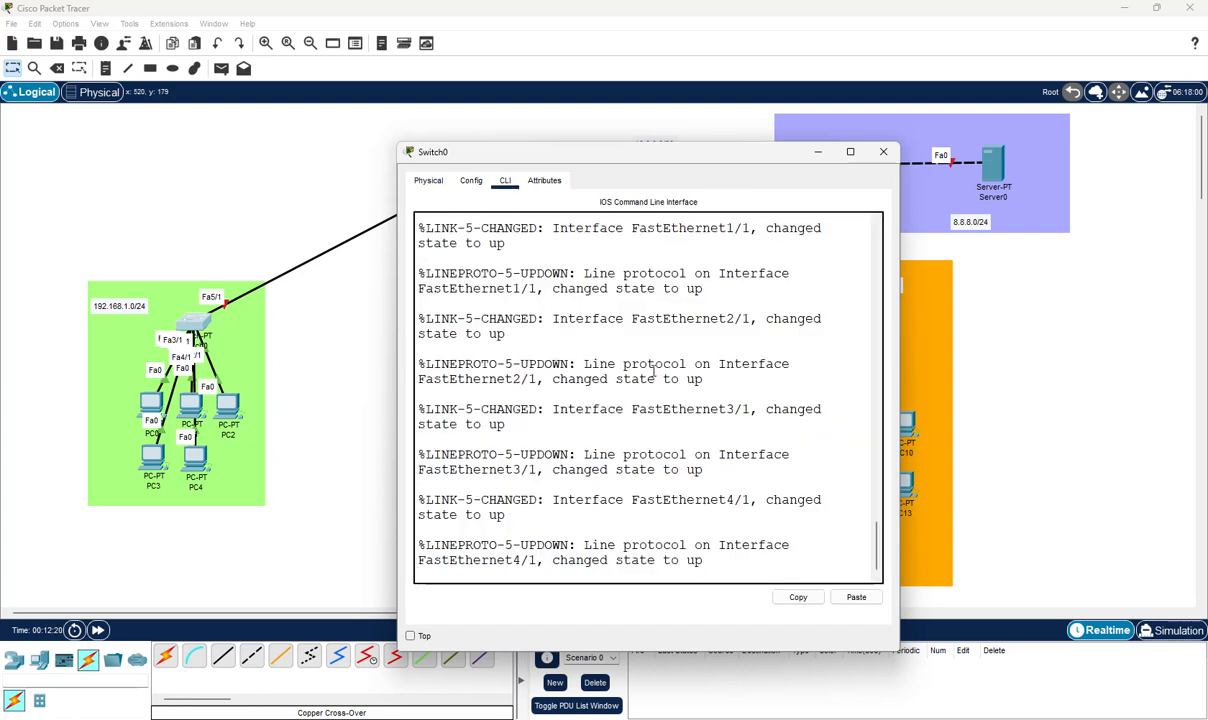
{"action": "key", "text": "Return"}
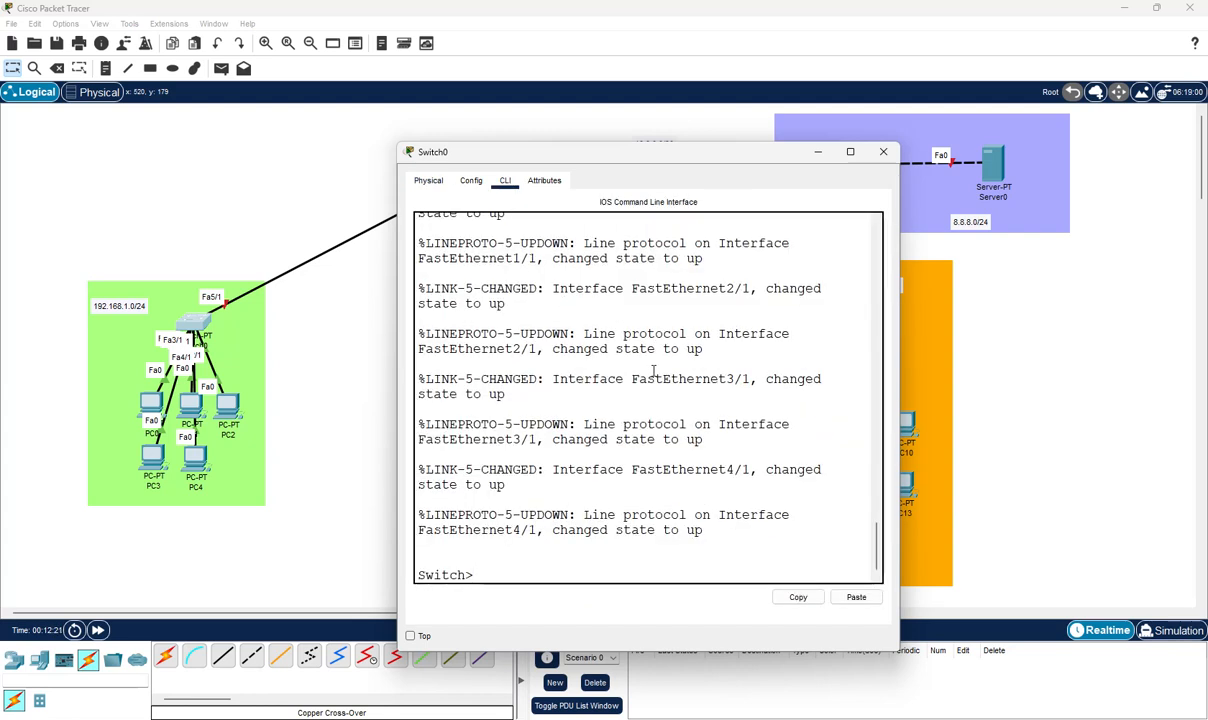
{"action": "type", "text": "ena"}
{"action": "key", "text": "Tab"}
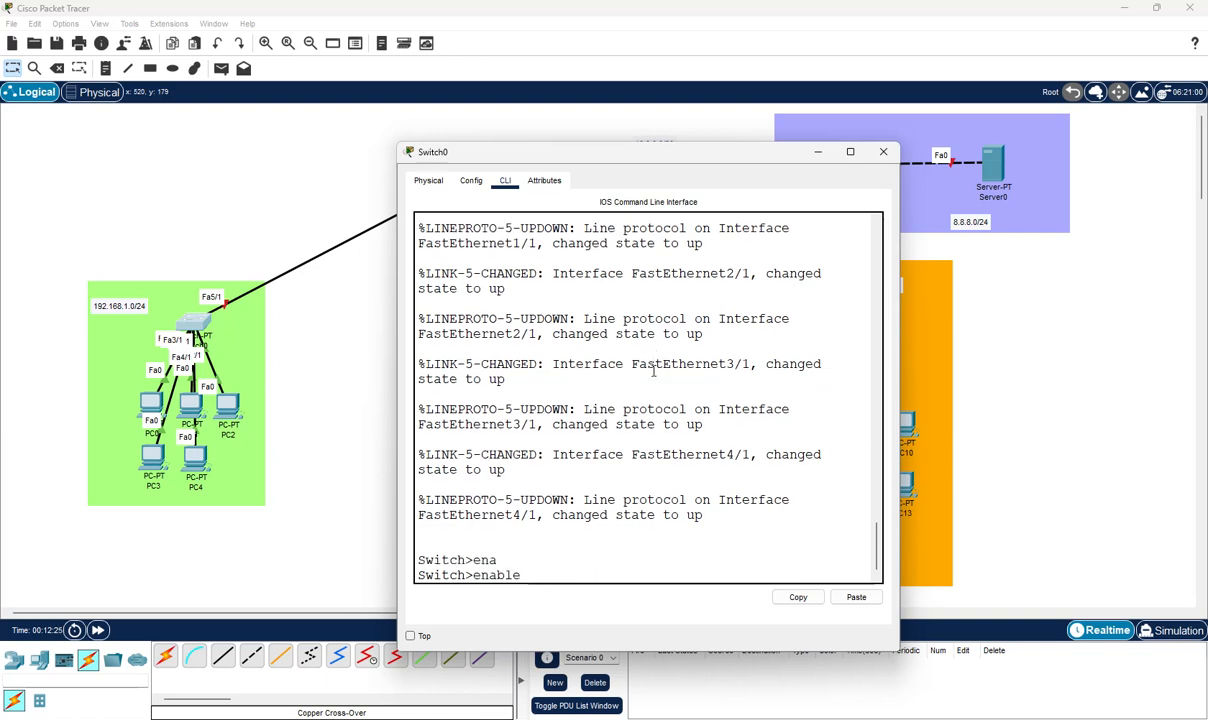
{"action": "key", "text": "Return"}
{"action": "type", "text": "conf te"}
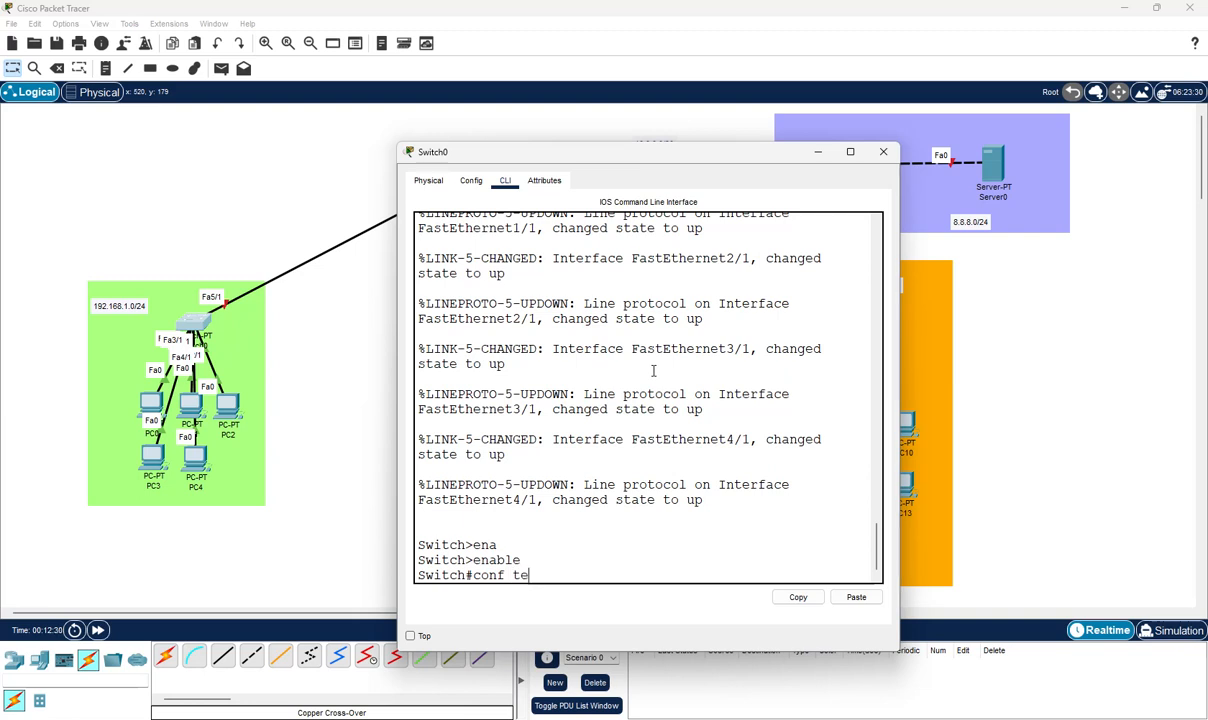
{"action": "key", "text": "Tab"}
{"action": "key", "text": "Return"}
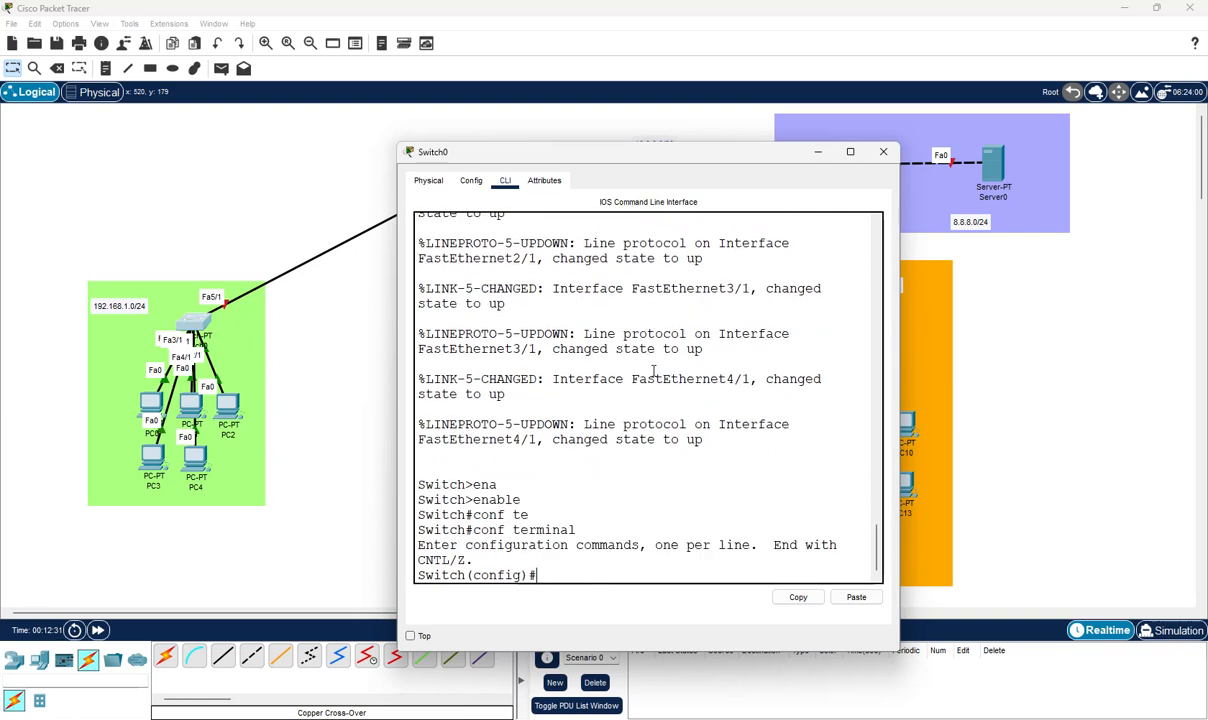
Set Switch0's hostname to SW-Administrasi and close its window
{"action": "type", "text": "hos"}
{"action": "key", "text": "Tab"}
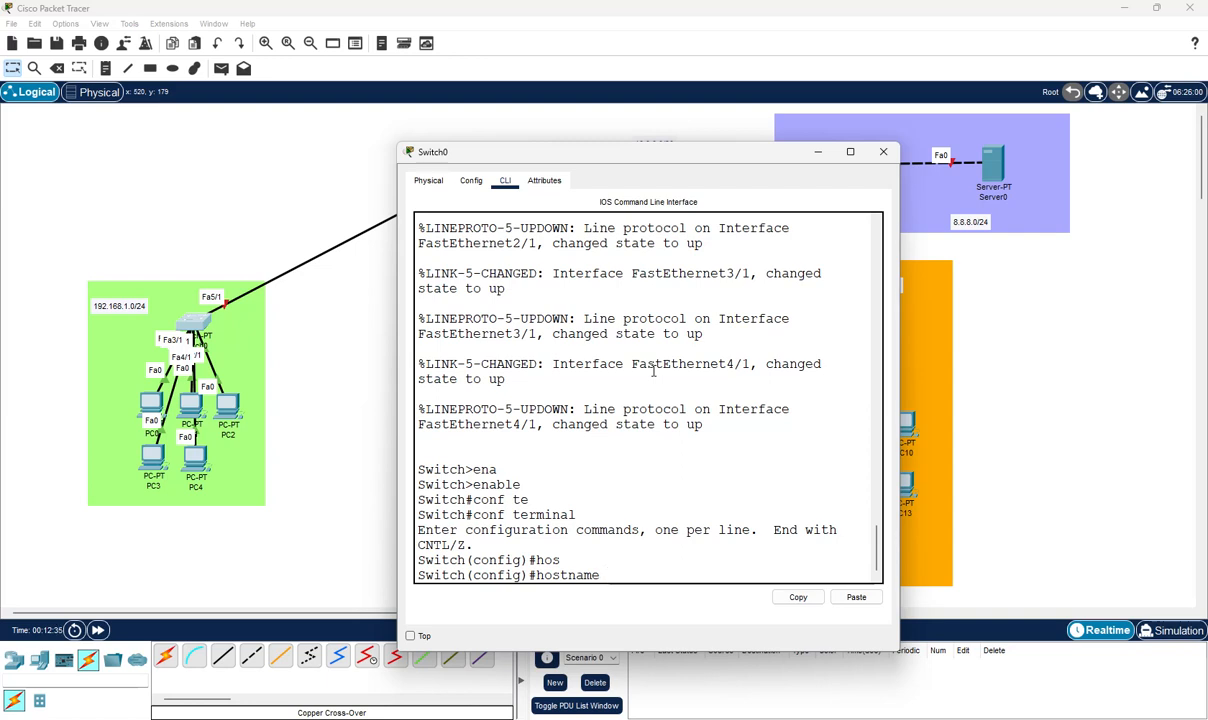
{"action": "type", "text": "SW-Administrasi"}
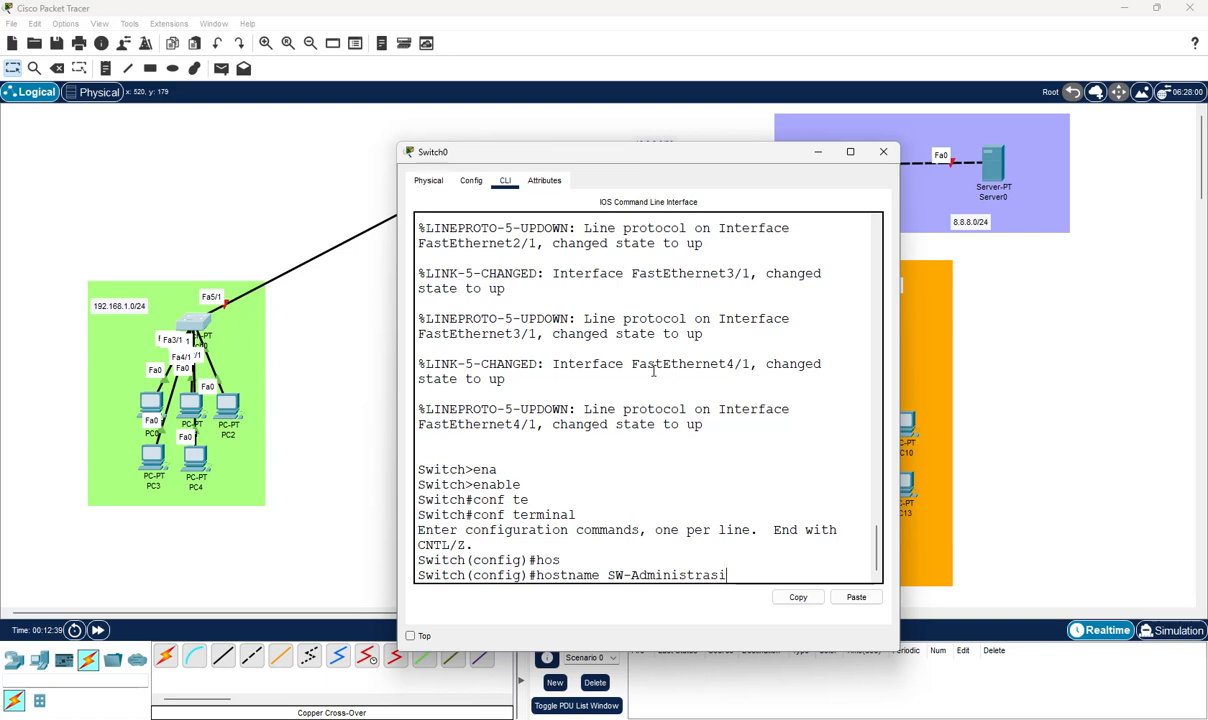
{"action": "key", "text": "Return"}
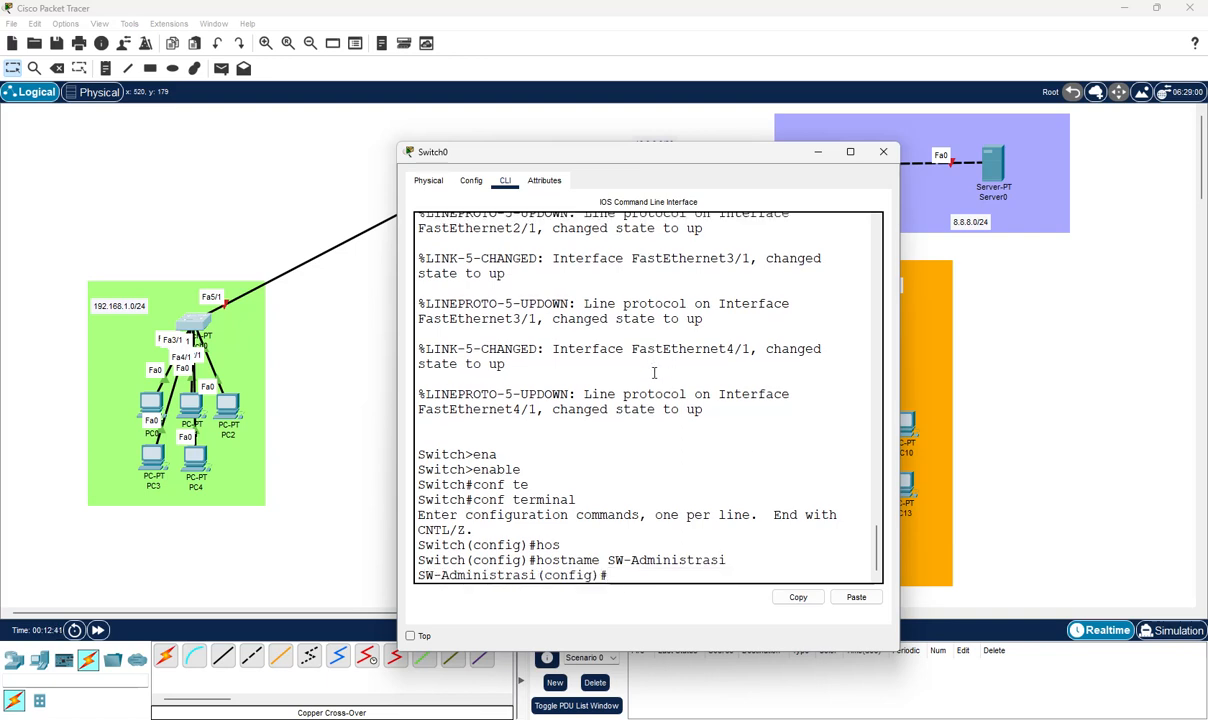
{"action": "left_click_drag", "start_coordinate": [537, 576], "coordinate": [498, 576]}
{"action": "double_click", "coordinate": [422, 565]}
{"action": "left_click", "coordinate": [422, 574]}
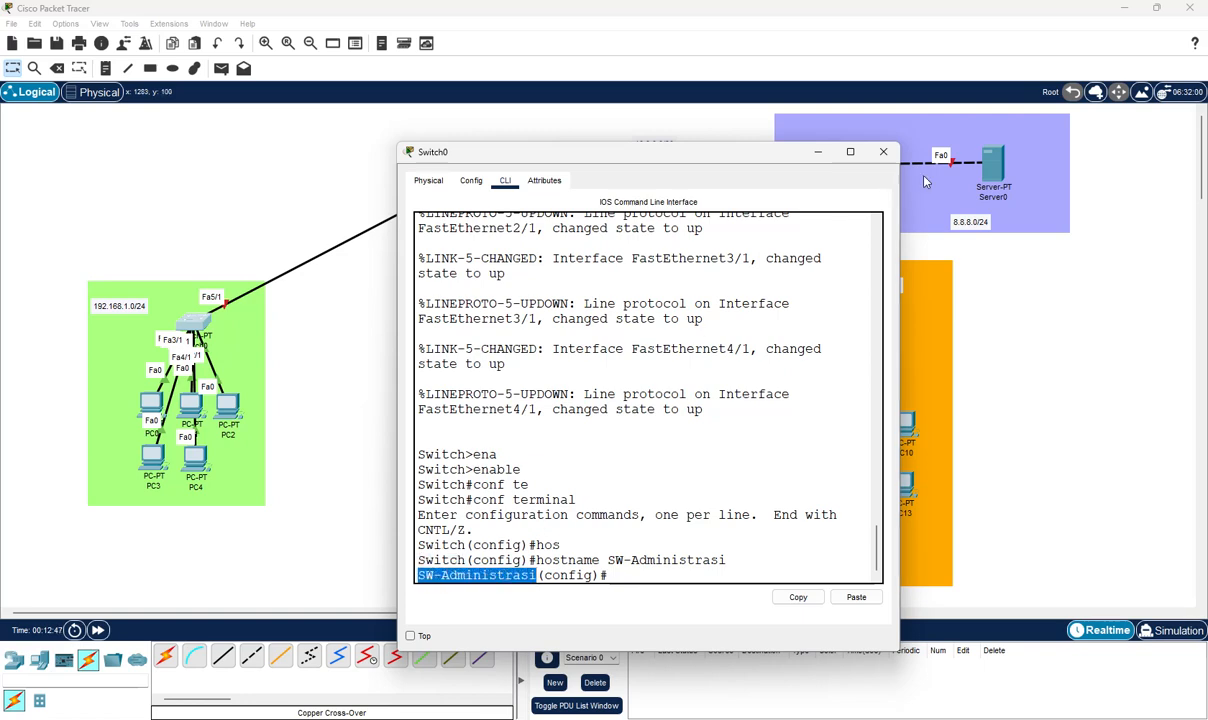
{"action": "left_click", "coordinate": [884, 152]}
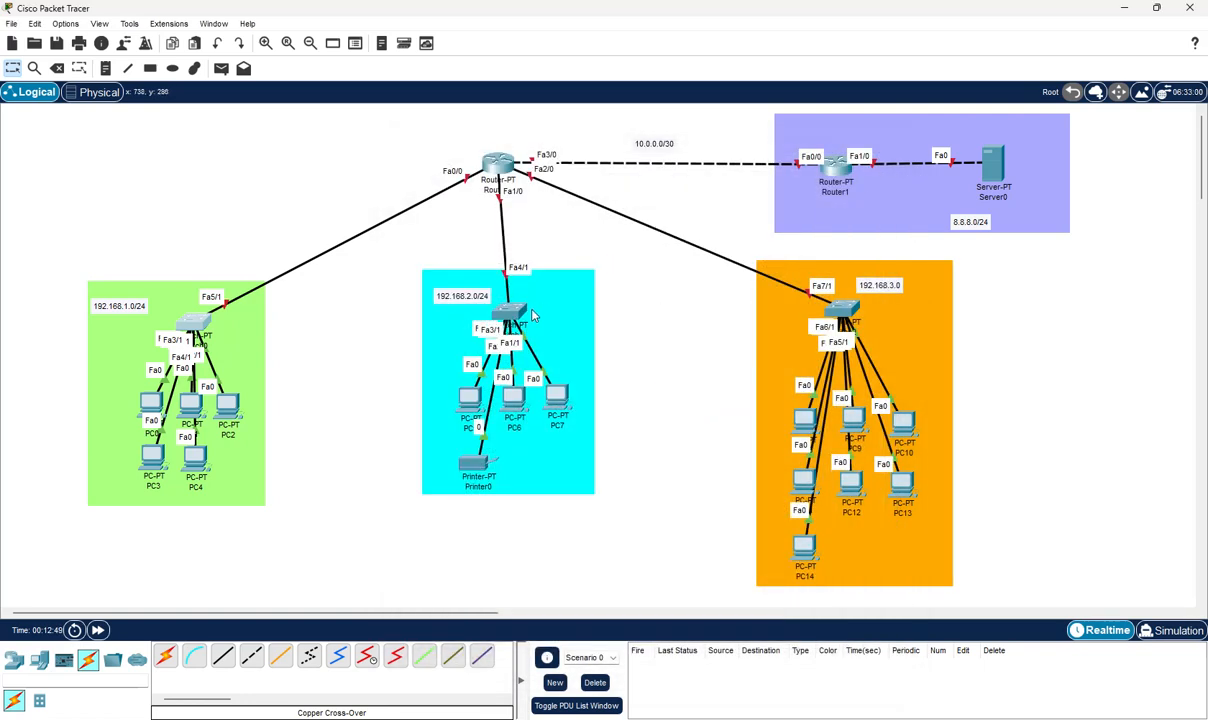
Reopen Switch0, exit configuration mode, save the configuration with write, and close the window
{"action": "left_click", "coordinate": [193, 319]}
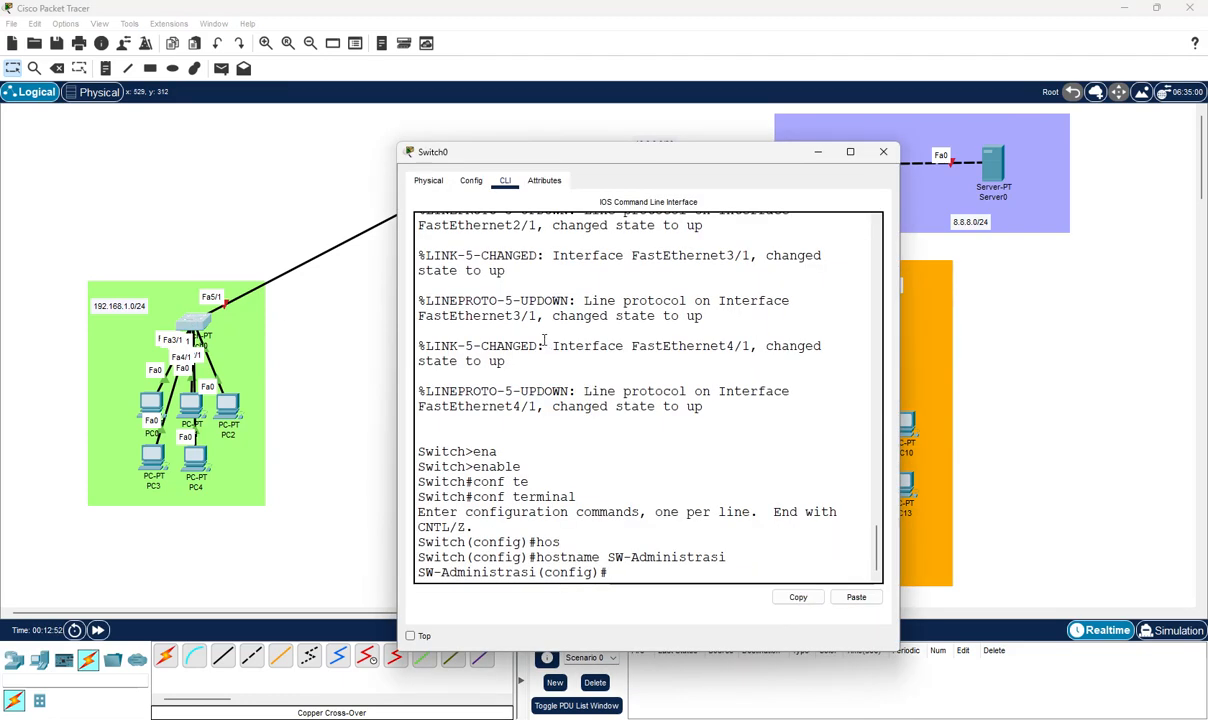
{"action": "type", "text": "exit"}
{"action": "key", "text": "Return"}
{"action": "key", "text": "Return"}
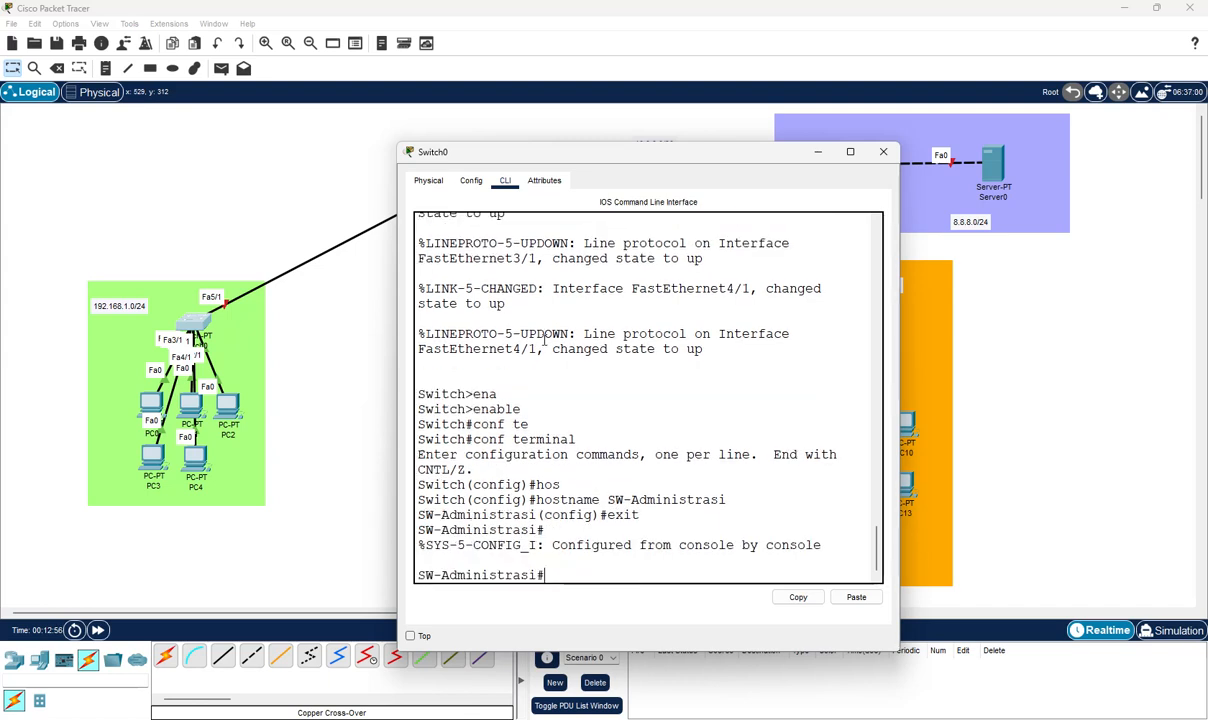
{"action": "type", "text": "write"}
{"action": "key", "text": "Return"}
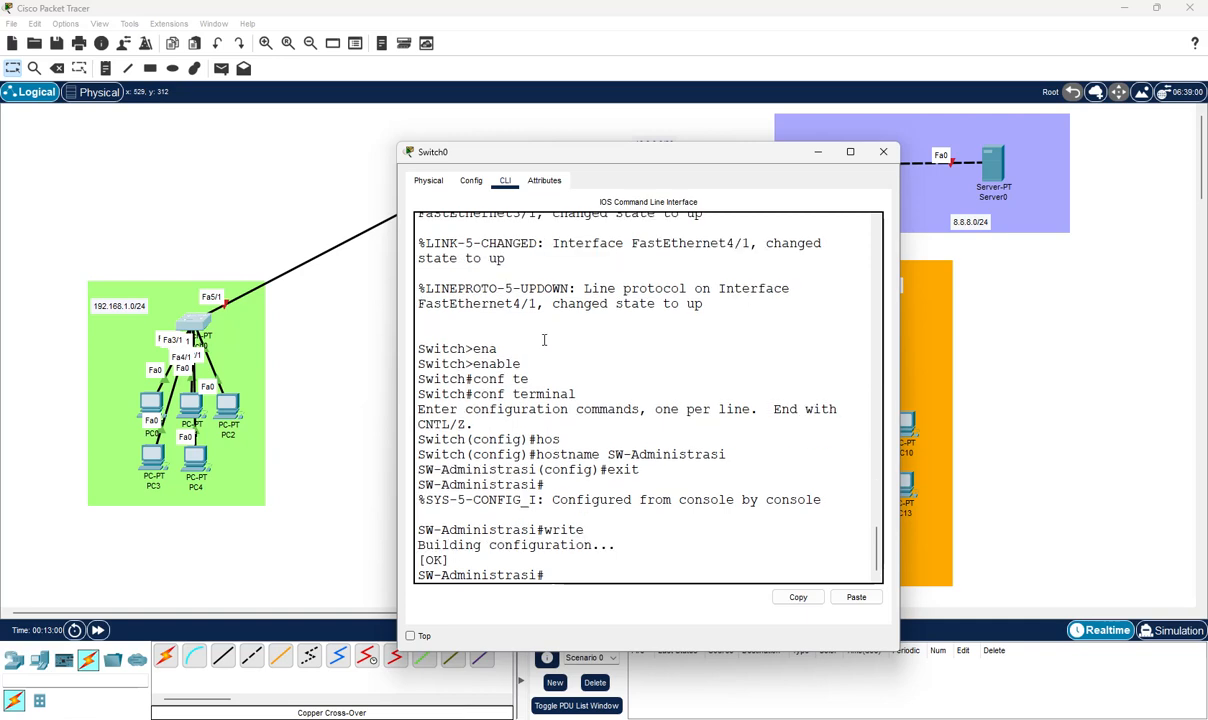
{"action": "left_click", "coordinate": [512, 318]}
{"action": "left_click", "coordinate": [883, 151]}
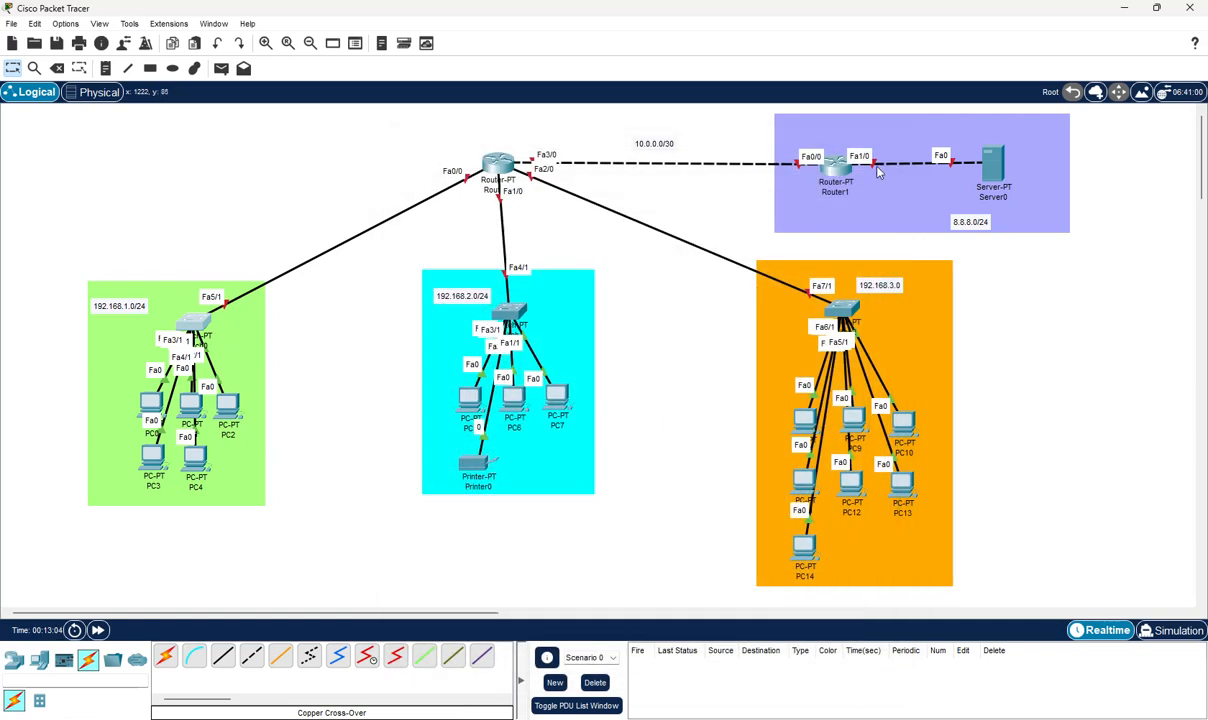
Open Switch1's command line and enter global configuration mode with en and conf t
{"action": "left_click", "coordinate": [508, 309]}
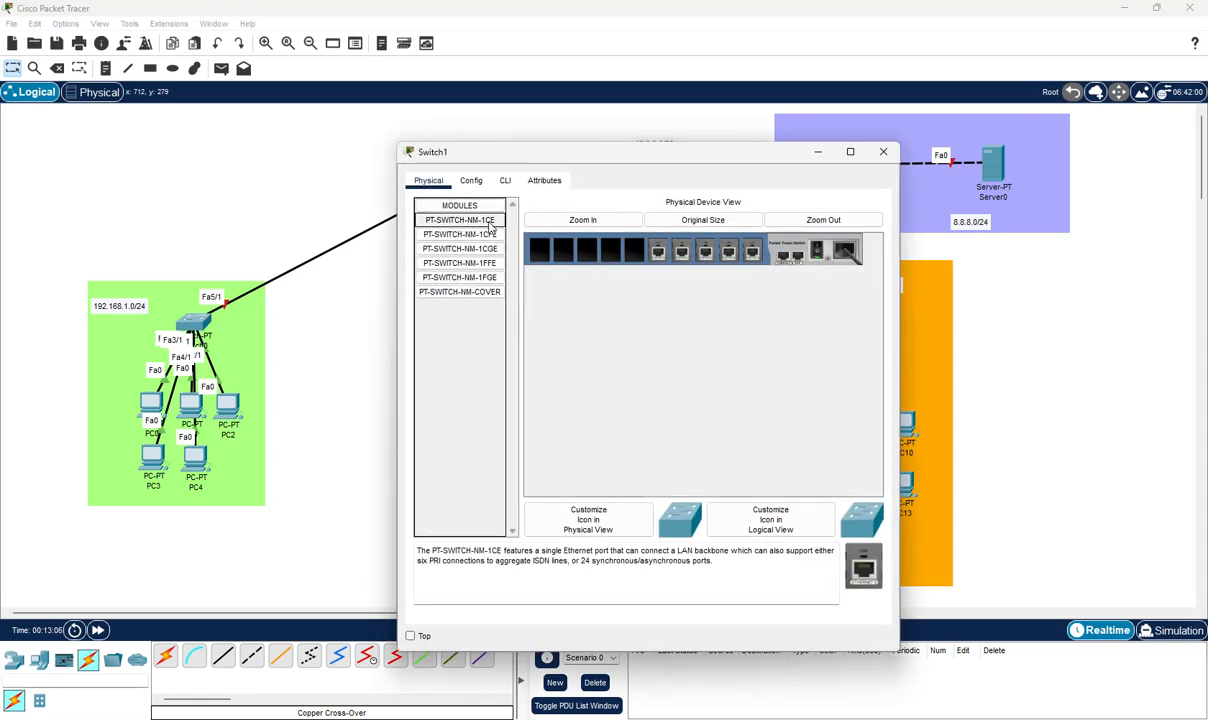
{"action": "left_click", "coordinate": [488, 182]}
{"action": "left_click", "coordinate": [505, 181]}
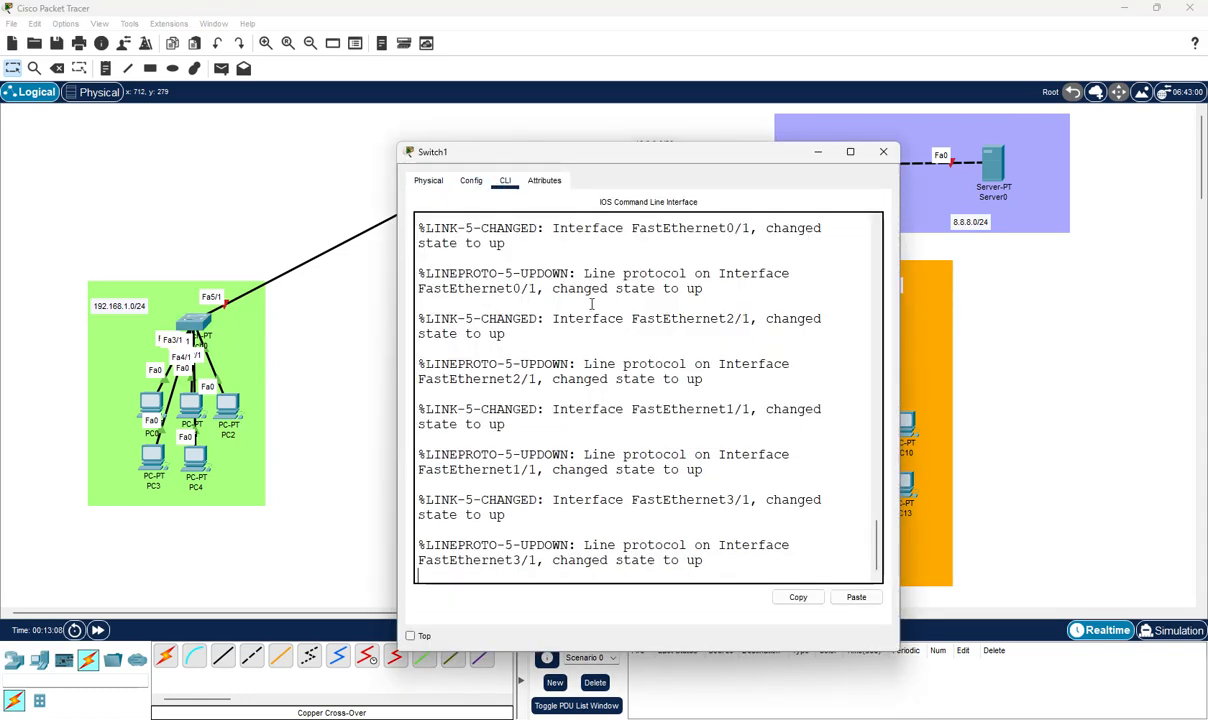
{"action": "key", "text": "Return"}
{"action": "key", "text": "Return"}
{"action": "type", "text": "en"}
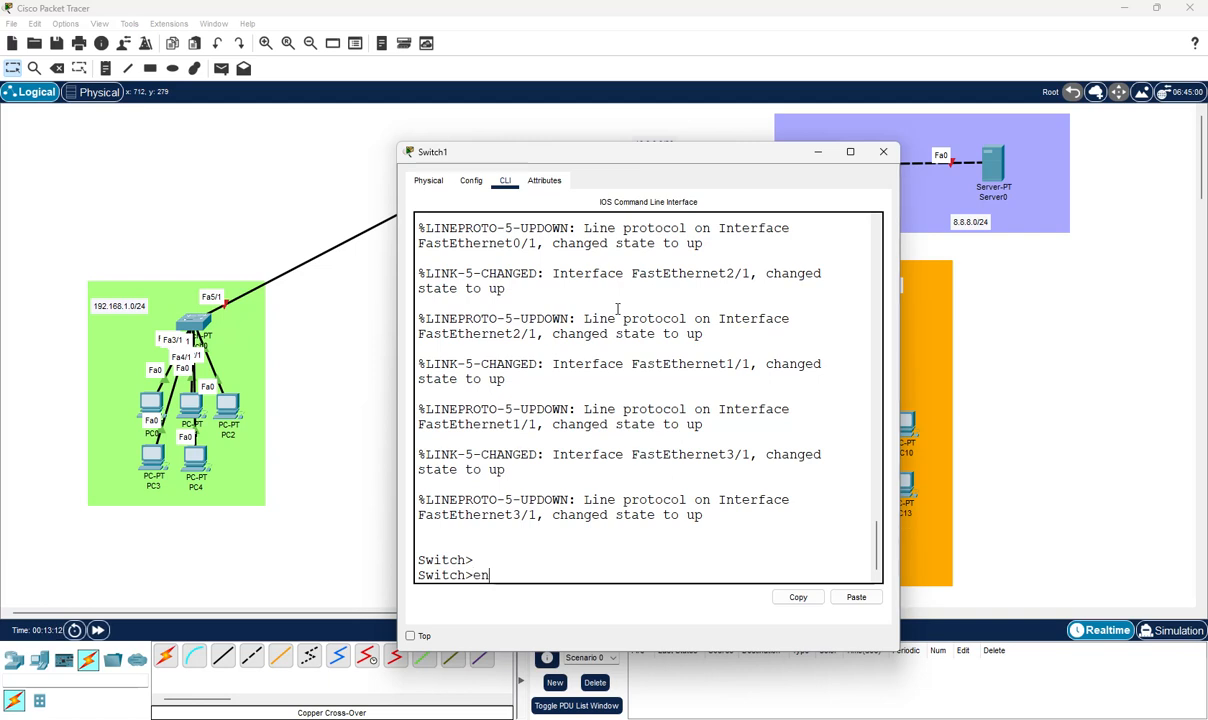
{"action": "key", "text": "Return"}
{"action": "type", "text": "conf t"}
{"action": "key", "text": "Return"}
Set Switch1's hostname to SW-HR
{"action": "type", "text": "hos"}
{"action": "key", "text": "Tab"}
{"action": "type", "text": "SW-HR"}
{"action": "key", "text": "Return"}
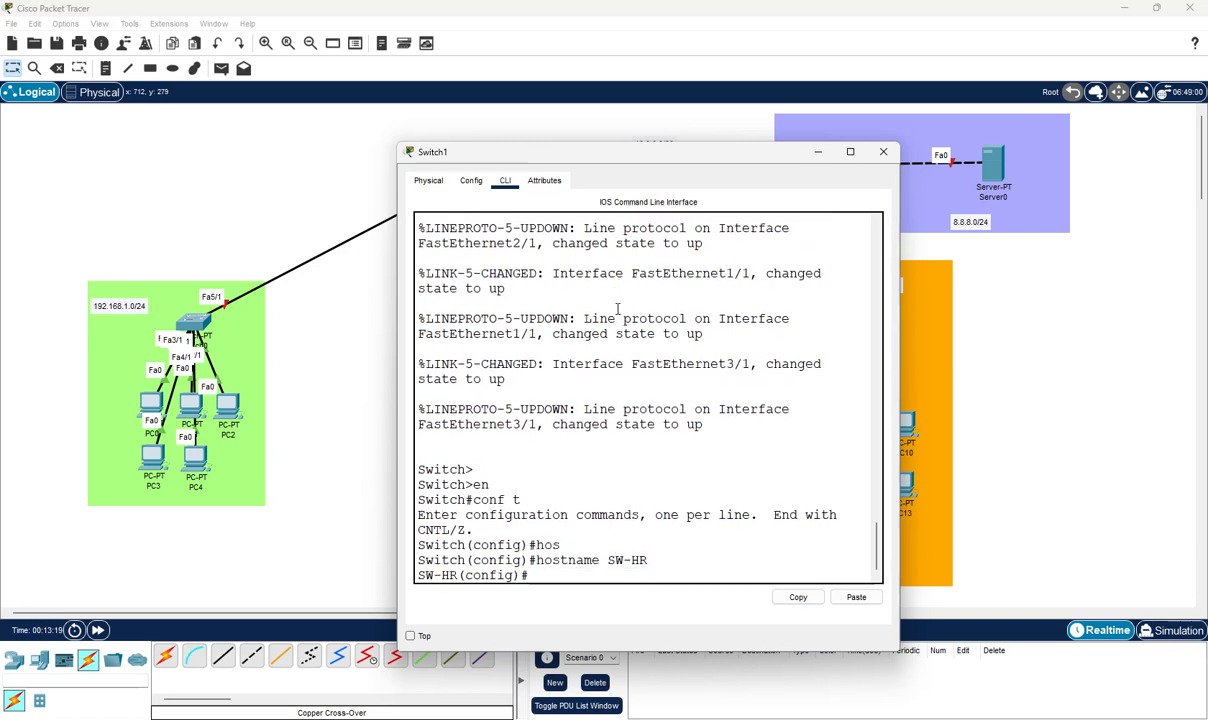
Exit configuration mode on Switch1, save the configuration with write, and close its window
{"action": "type", "text": "exit"}
{"action": "key", "text": "Return"}
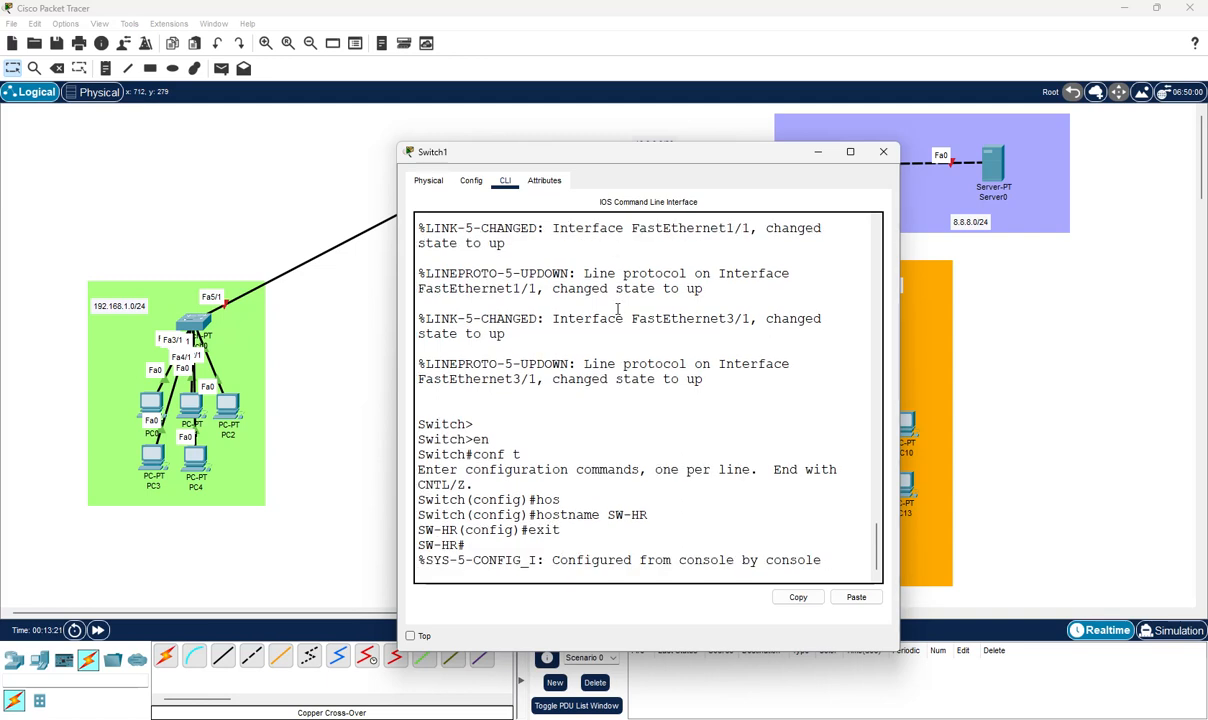
{"action": "type", "text": "w"}
{"action": "key", "text": "Return"}
{"action": "type", "text": "write"}
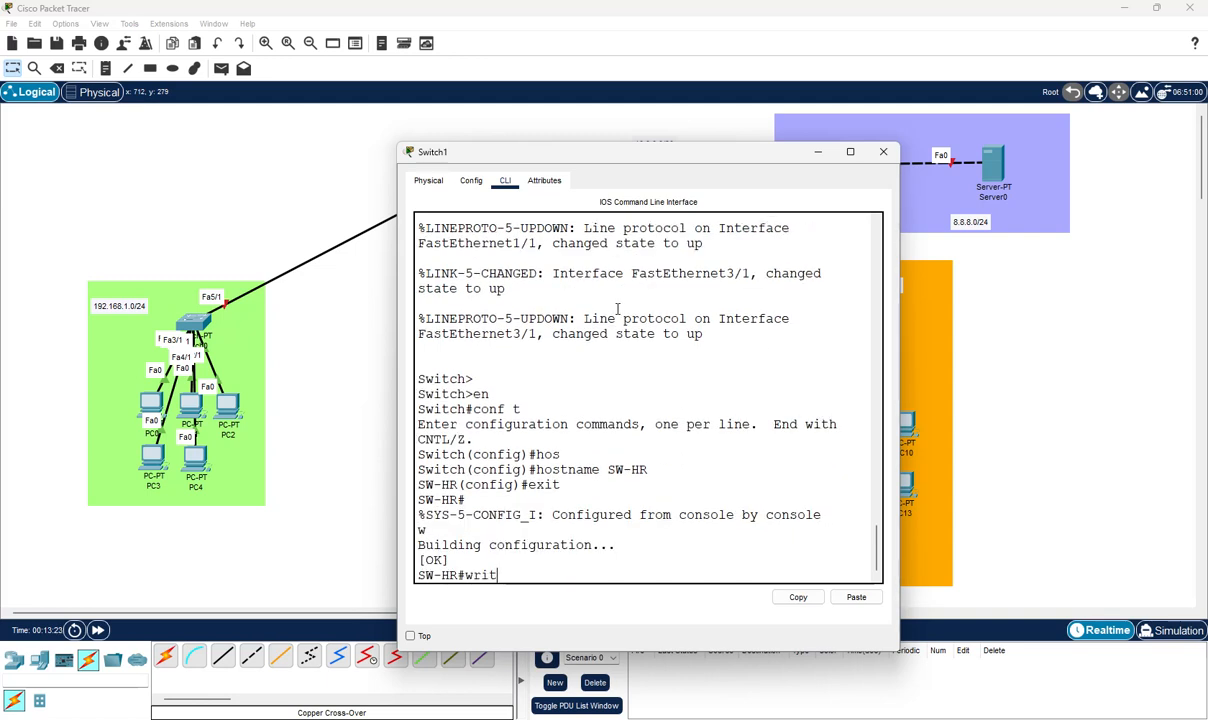
{"action": "key", "text": "Return"}
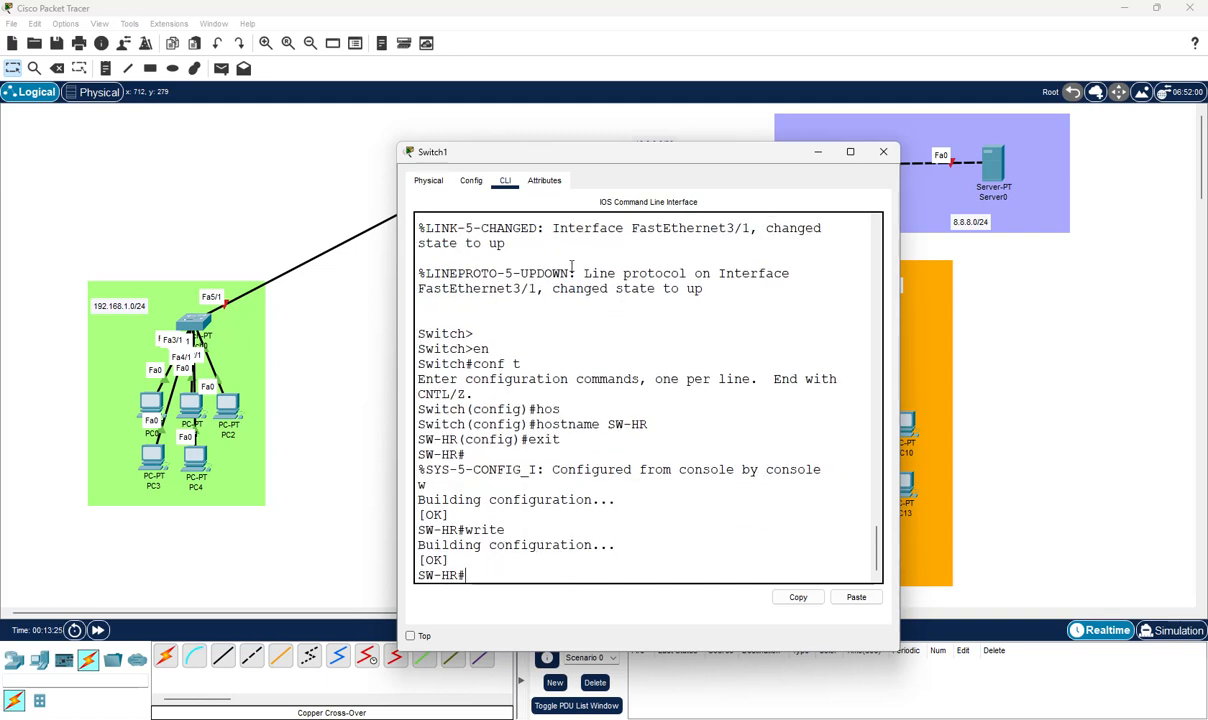
{"action": "left_click", "coordinate": [883, 151]}
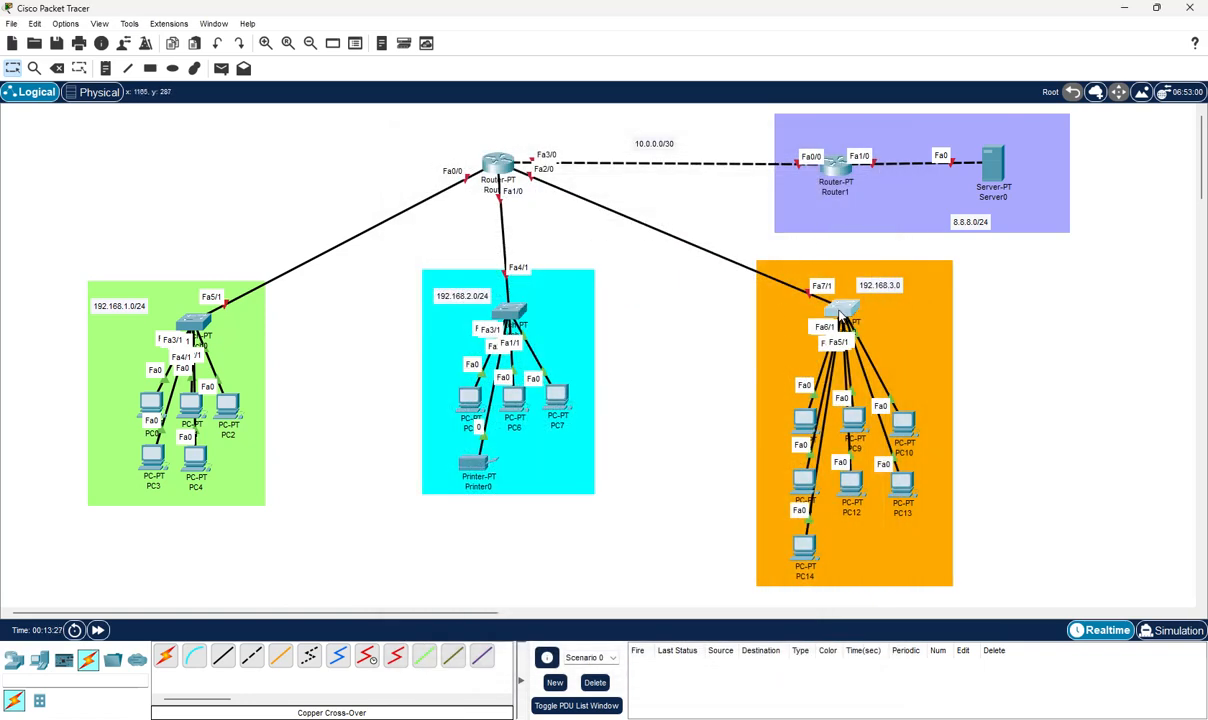
Open Switch2's command line and enter global configuration mode with en and conf t
{"action": "left_click", "coordinate": [842, 310]}
{"action": "left_click", "coordinate": [470, 181]}
{"action": "left_click", "coordinate": [505, 181]}
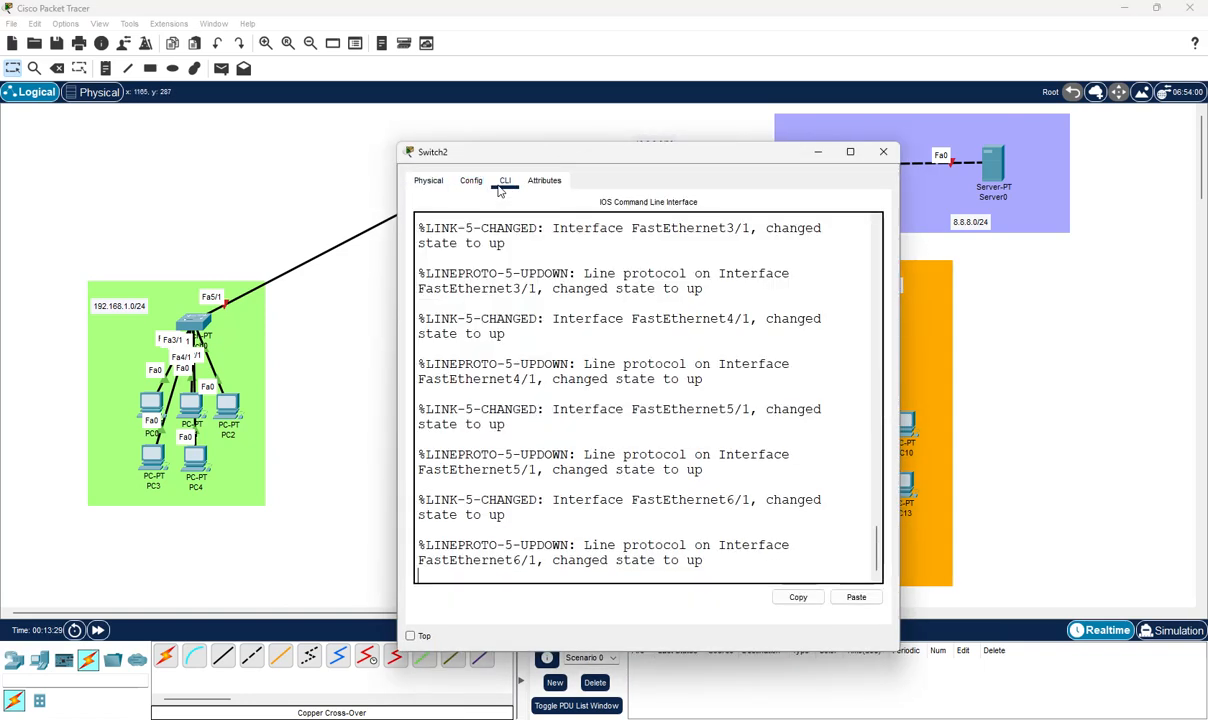
{"action": "key", "text": "Return"}
{"action": "key", "text": "Return"}
{"action": "type", "text": "en"}
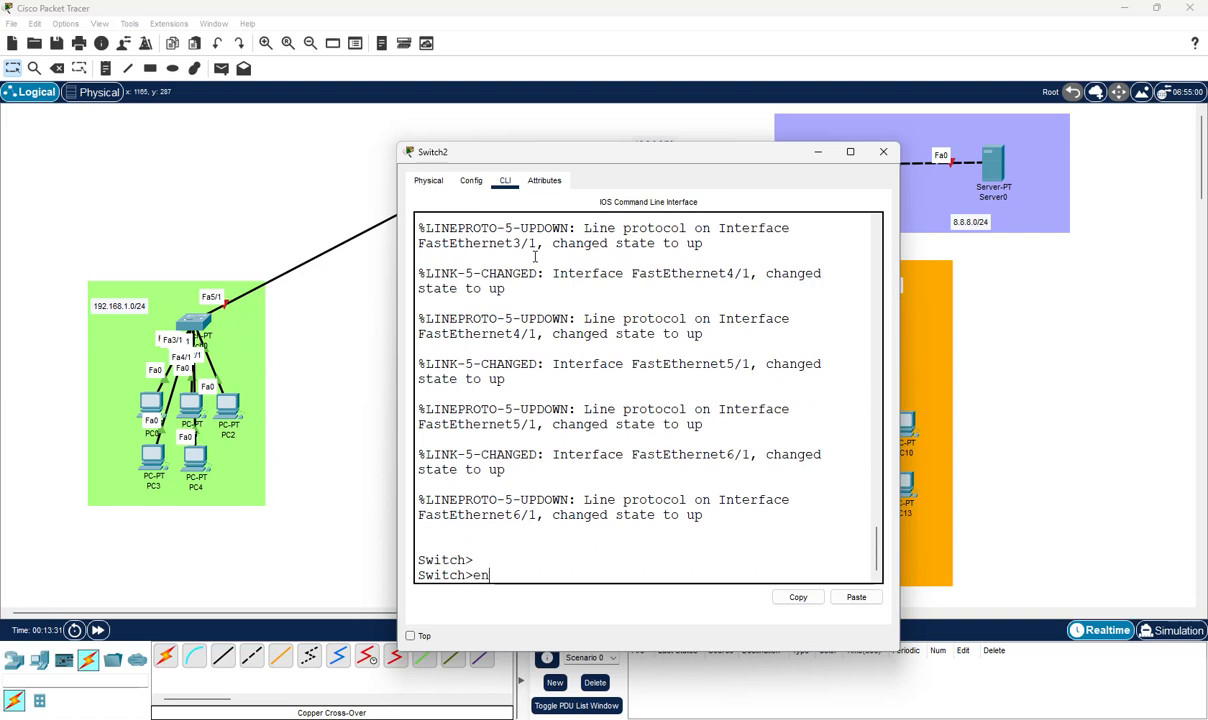
{"action": "key", "text": "Return"}
{"action": "type", "text": "conf t"}
{"action": "key", "text": "Return"}
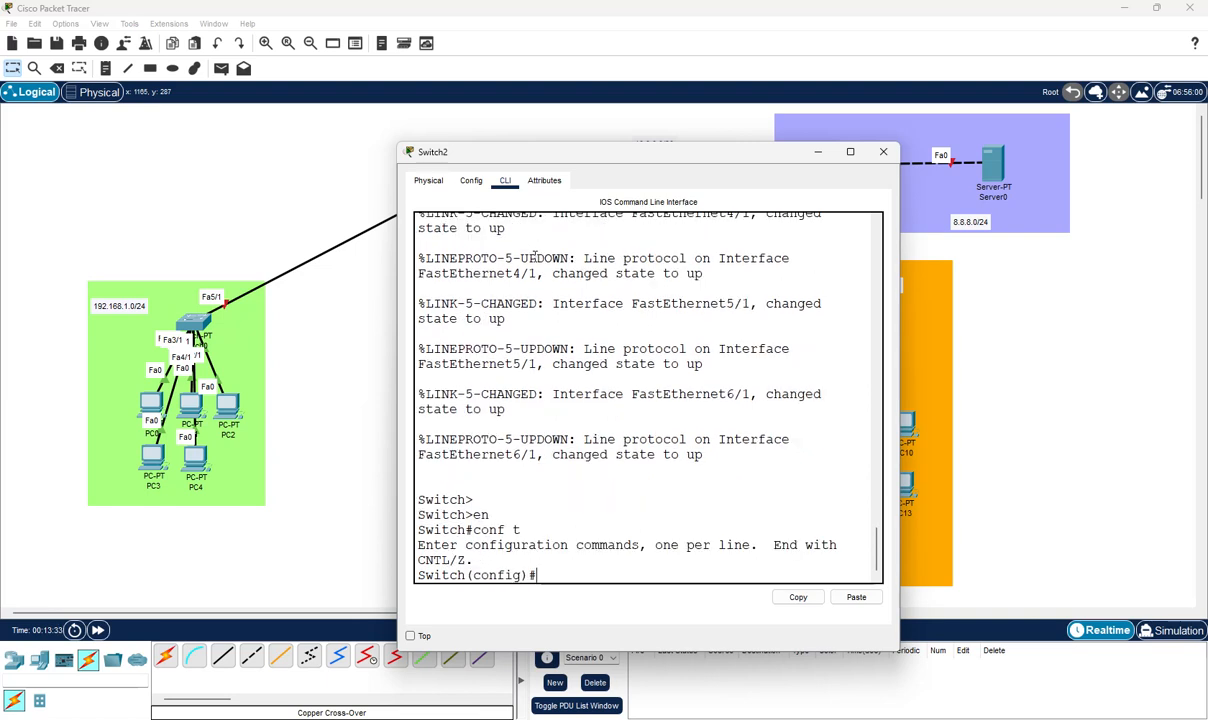
Set Switch2's hostname to SW-IT
{"action": "type", "text": "ho"}
{"action": "key", "text": "Tab"}
{"action": "type", "text": "SW-IT"}
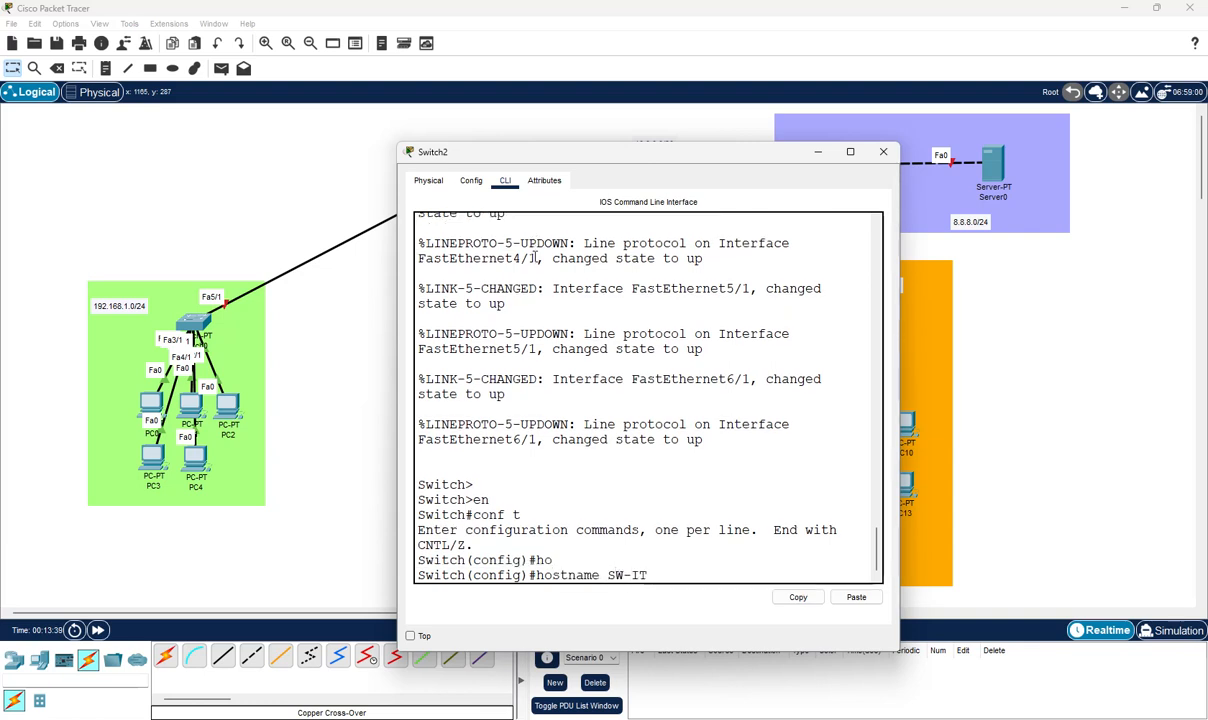
{"action": "key", "text": "Return"}
Exit configuration mode on Switch2, save the configuration with write, and close its window
{"action": "type", "text": "exit"}
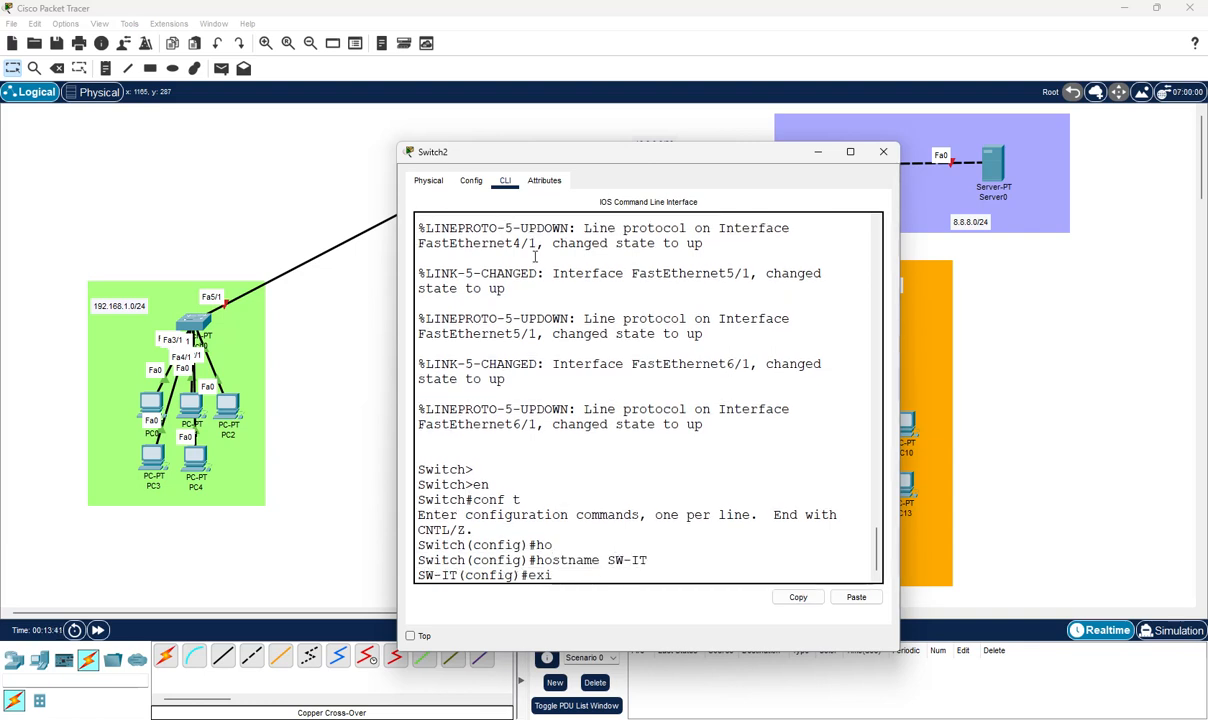
{"action": "key", "text": "Return"}
{"action": "type", "text": "wri"}
{"action": "key", "text": "Tab"}
{"action": "key", "text": "Return"}
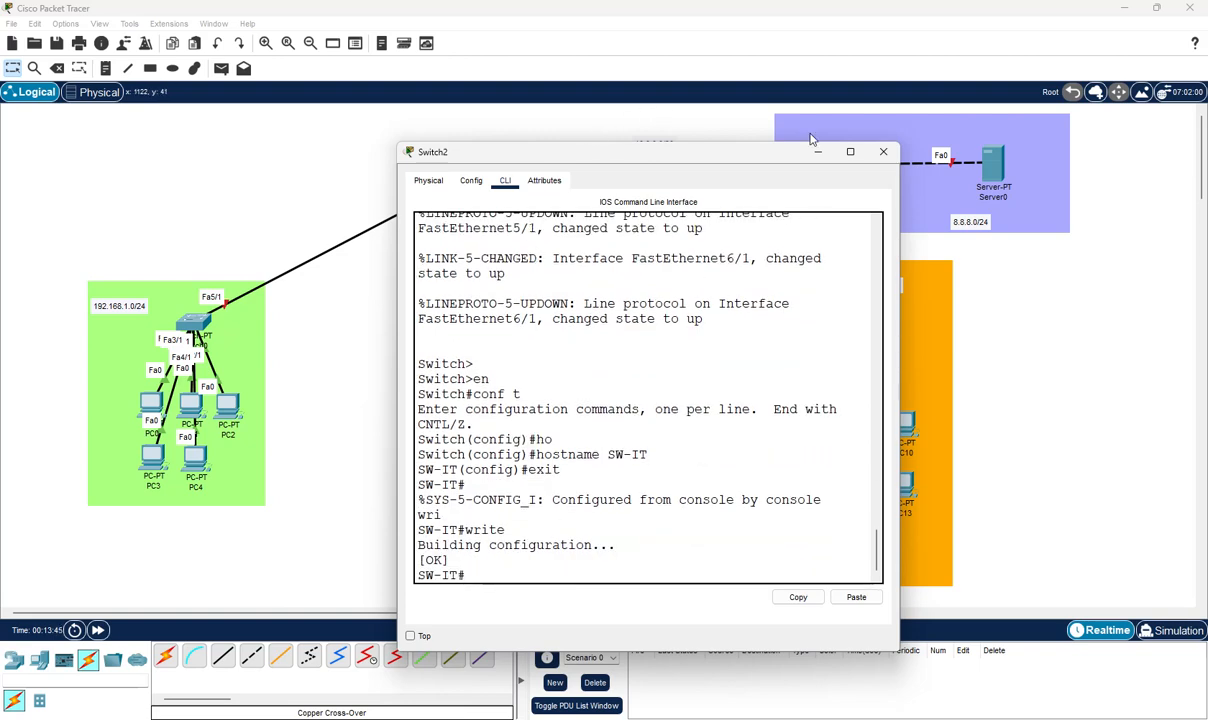
{"action": "left_click", "coordinate": [883, 151]}
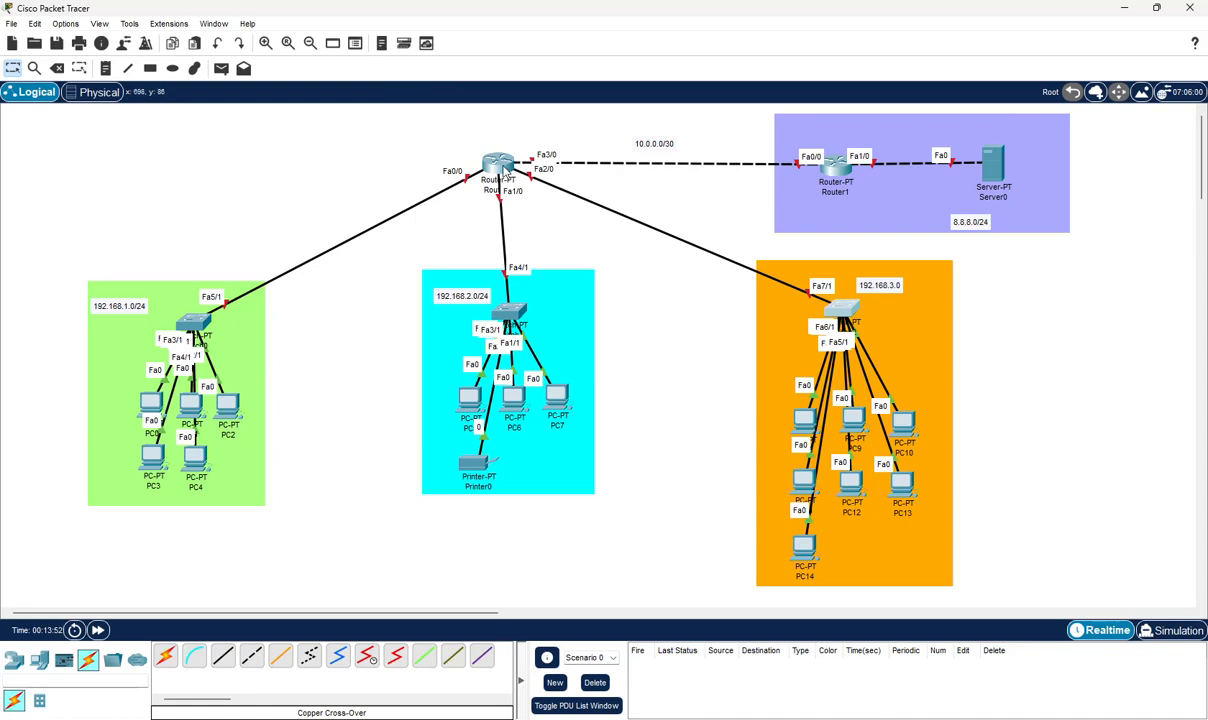
Open Router0's command line, answer no to the initial configuration dialog, and enter global configuration mode with en and conf t
{"action": "mouse_move", "coordinate": [505, 176]}
{"action": "left_click", "coordinate": [490, 163]}
{"action": "left_click", "coordinate": [505, 181]}
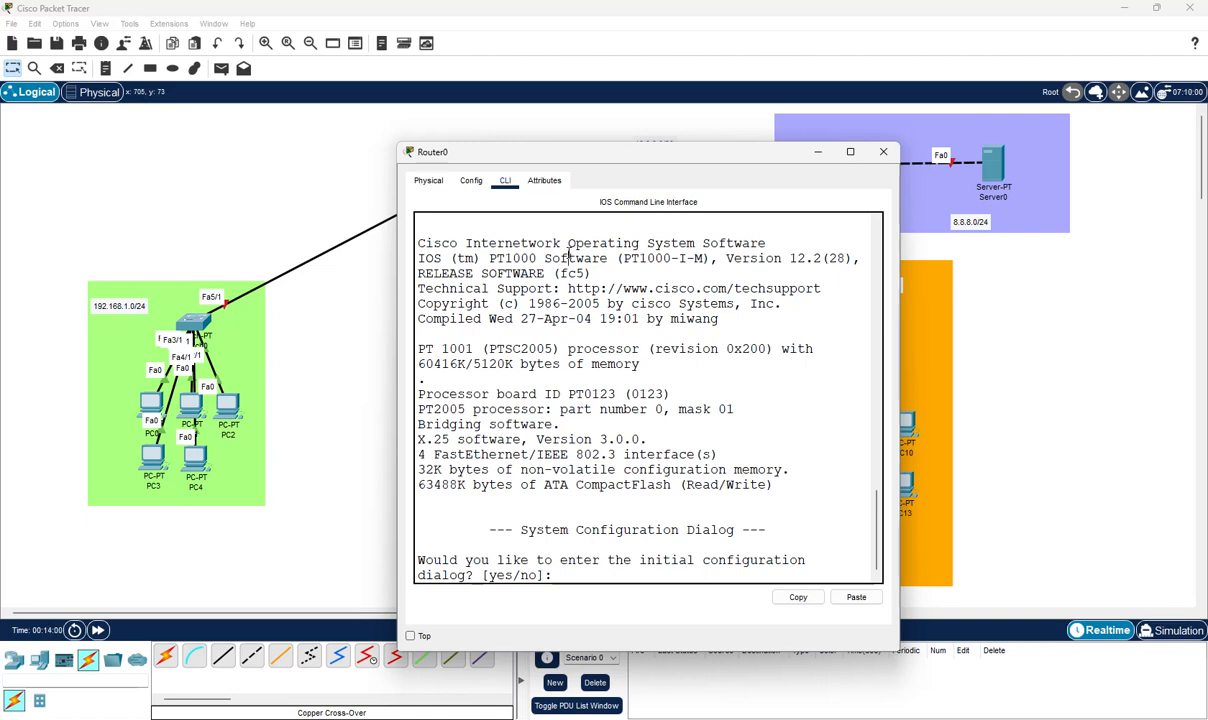
{"action": "type", "text": "no"}
{"action": "key", "text": "Return"}
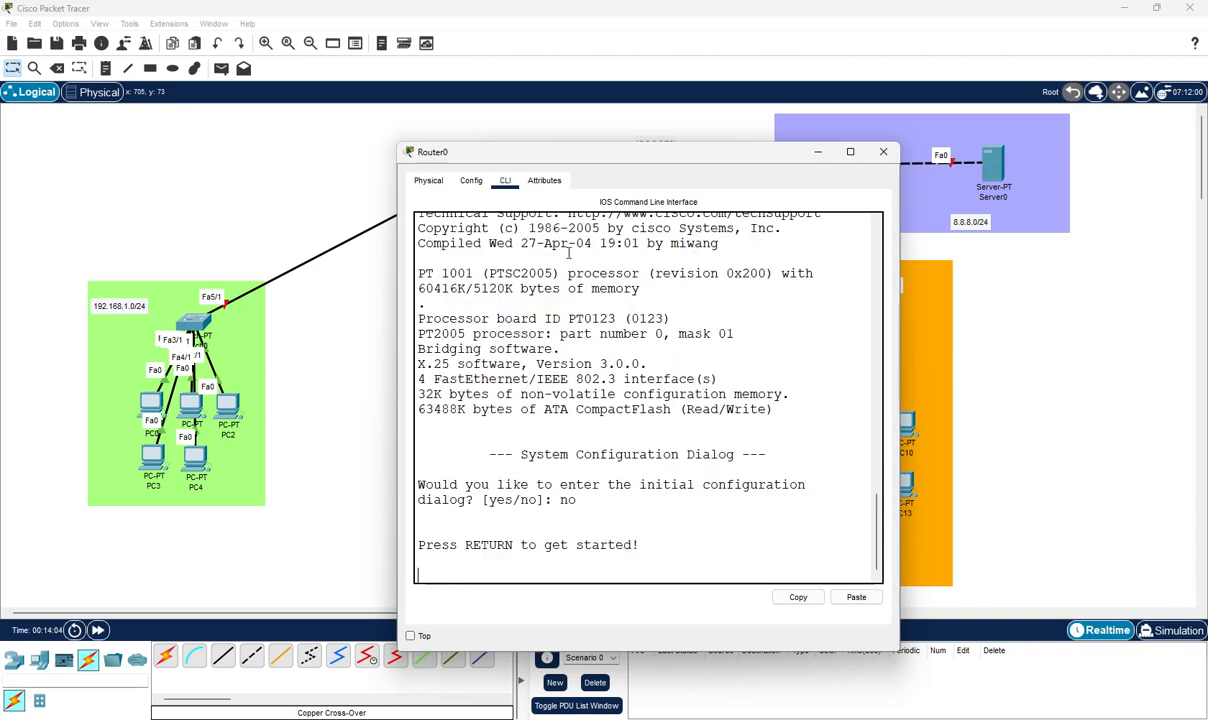
{"action": "key", "text": "Return"}
{"action": "type", "text": "en"}
{"action": "key", "text": "Return"}
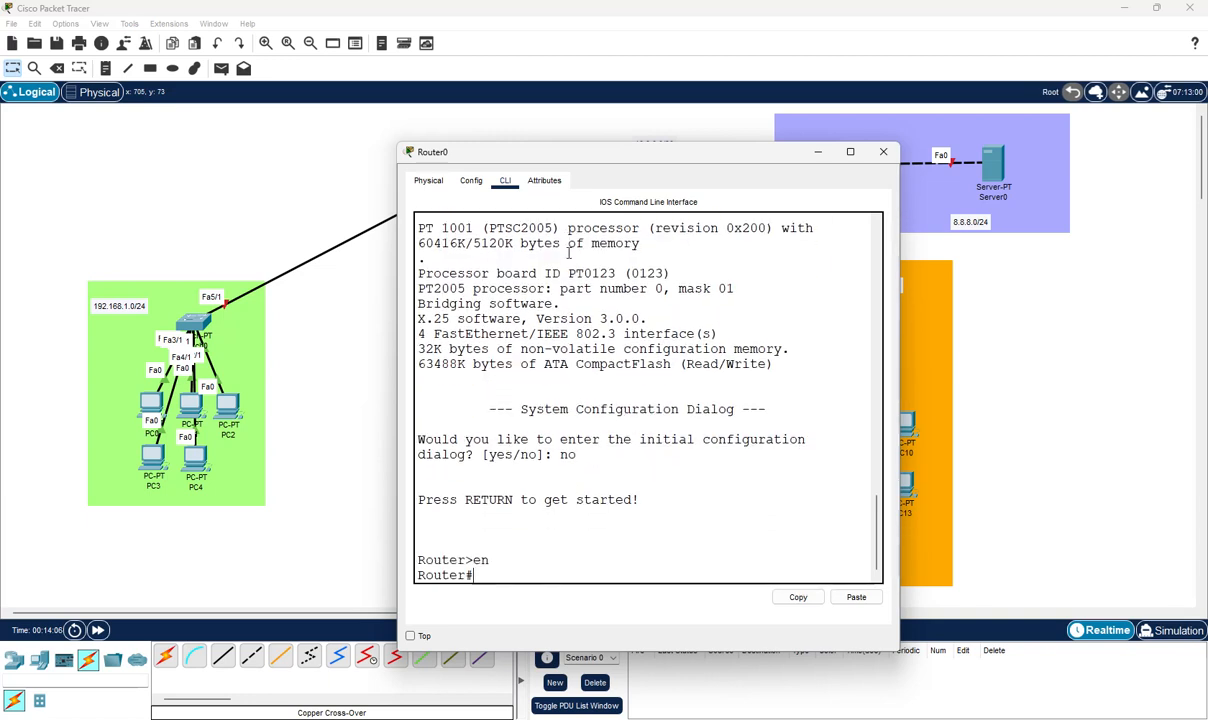
{"action": "type", "text": "conf t"}
{"action": "key", "text": "Return"}
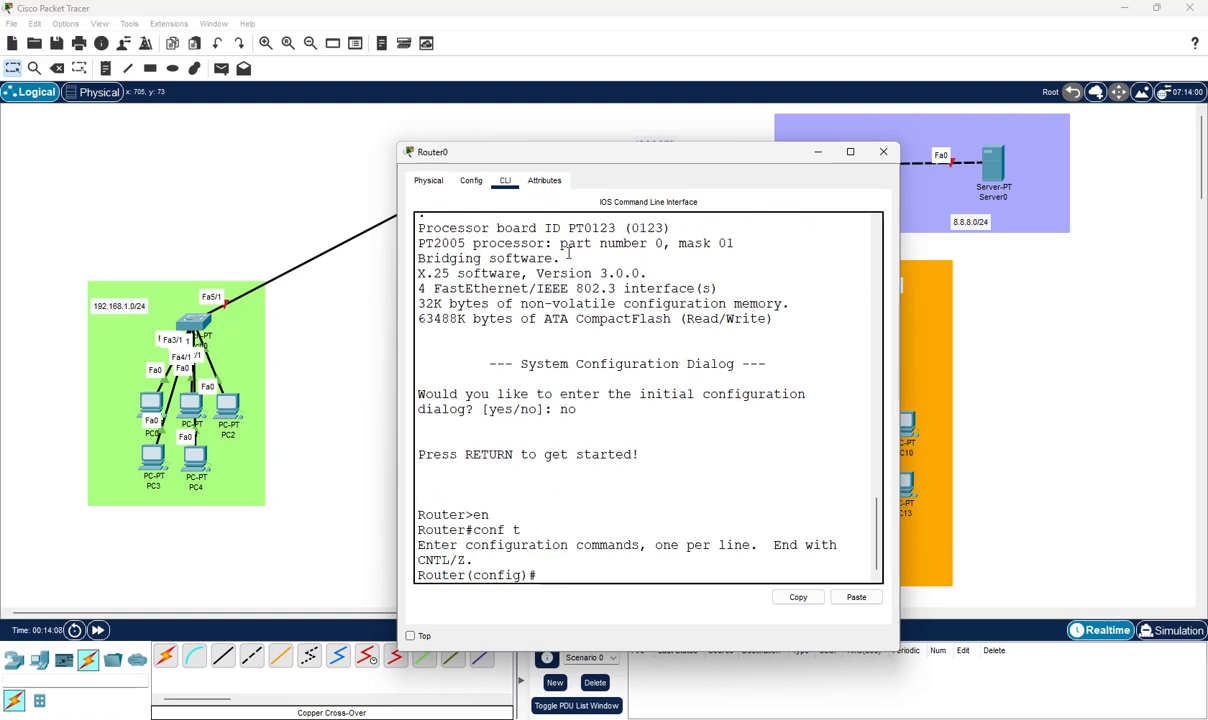
Move Router0's window clear of the router and set the hostname to R-KANTOR
{"action": "left_click_drag", "start_coordinate": [612, 153], "coordinate": [868, 170]}
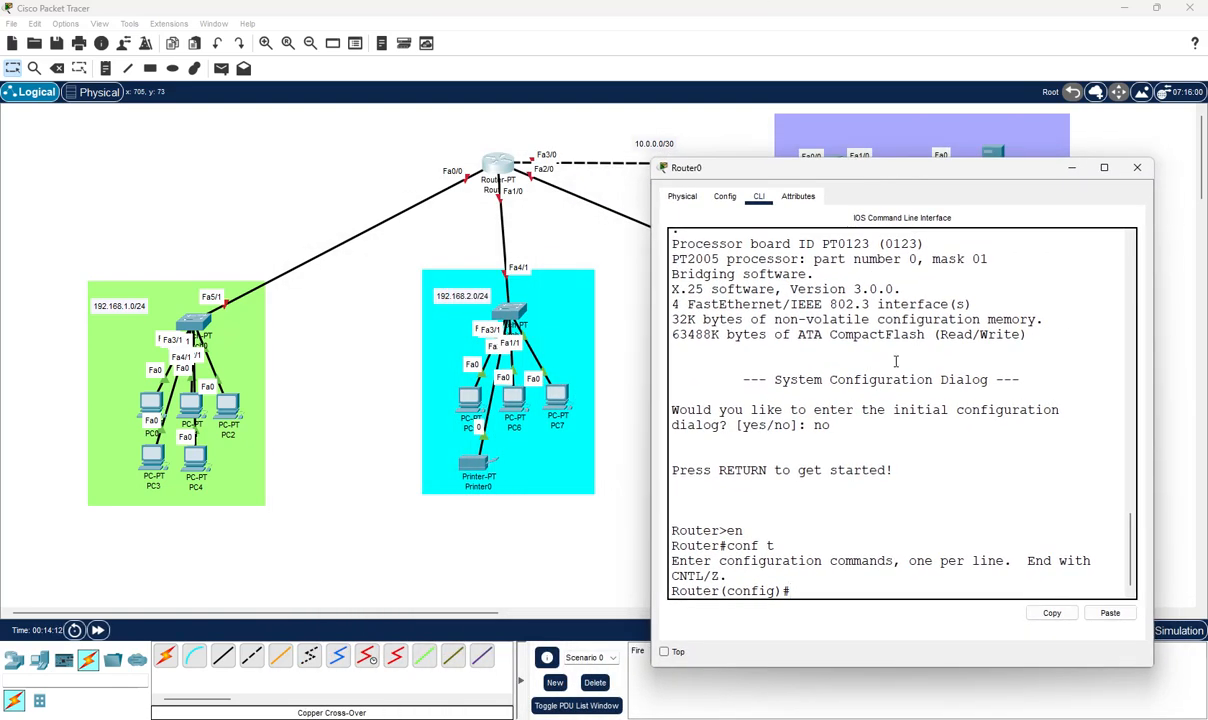
{"action": "type", "text": "hos"}
{"action": "key", "text": "Tab"}
{"action": "type", "text": "R"}
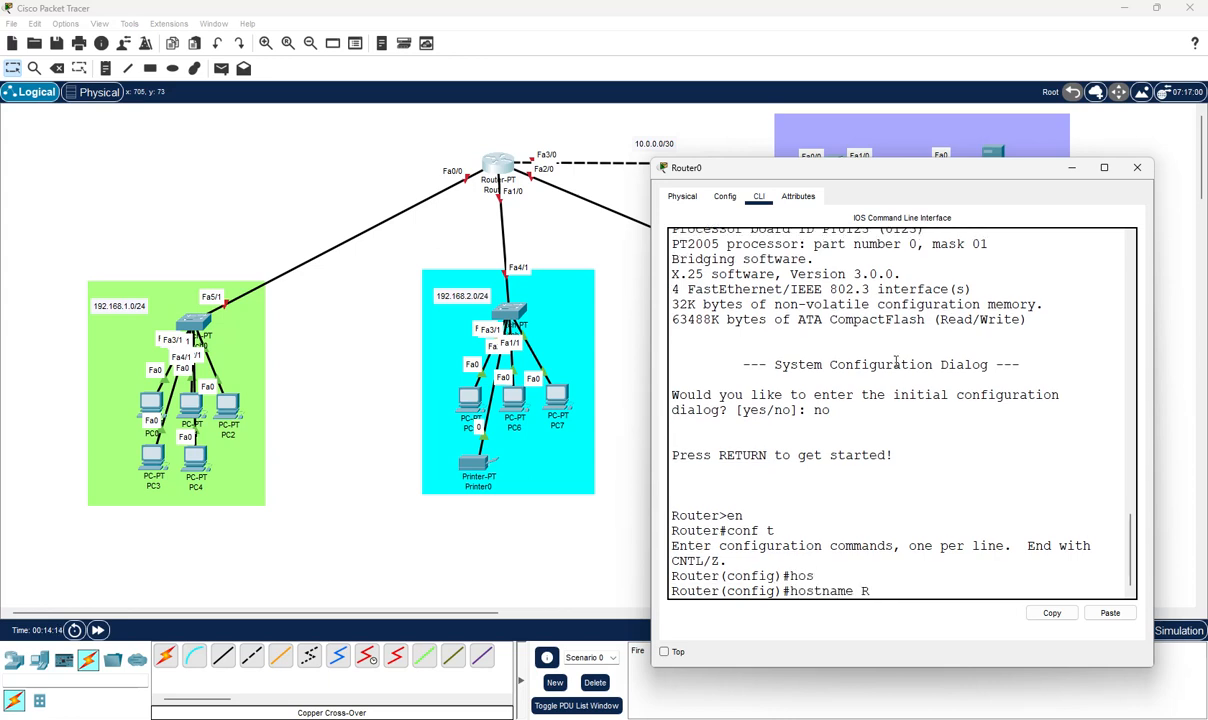
{"action": "type", "text": "-KANTOR"}
{"action": "key", "text": "Return"}
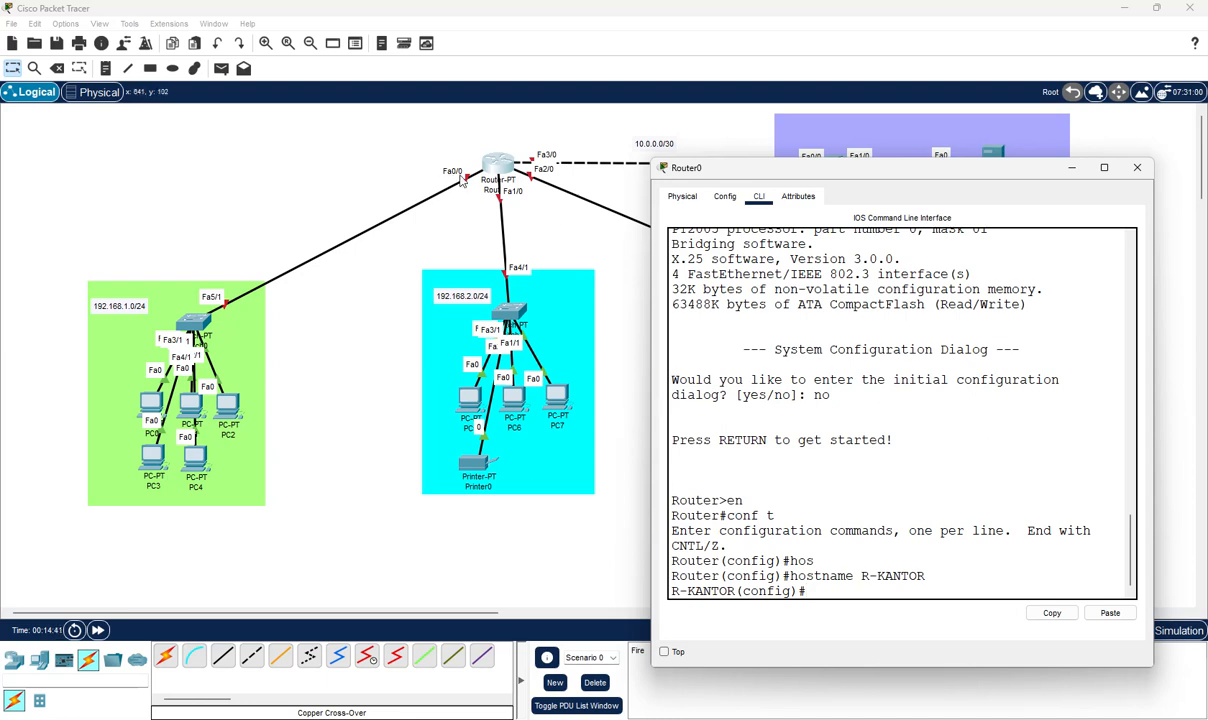
Assign IP address 192.168.1.1 with mask 255.255.255.0 to Router0's interface fa0/0
{"action": "type", "text": "int"}
{"action": "key", "text": "Tab"}
{"action": "type", "text": "f"}
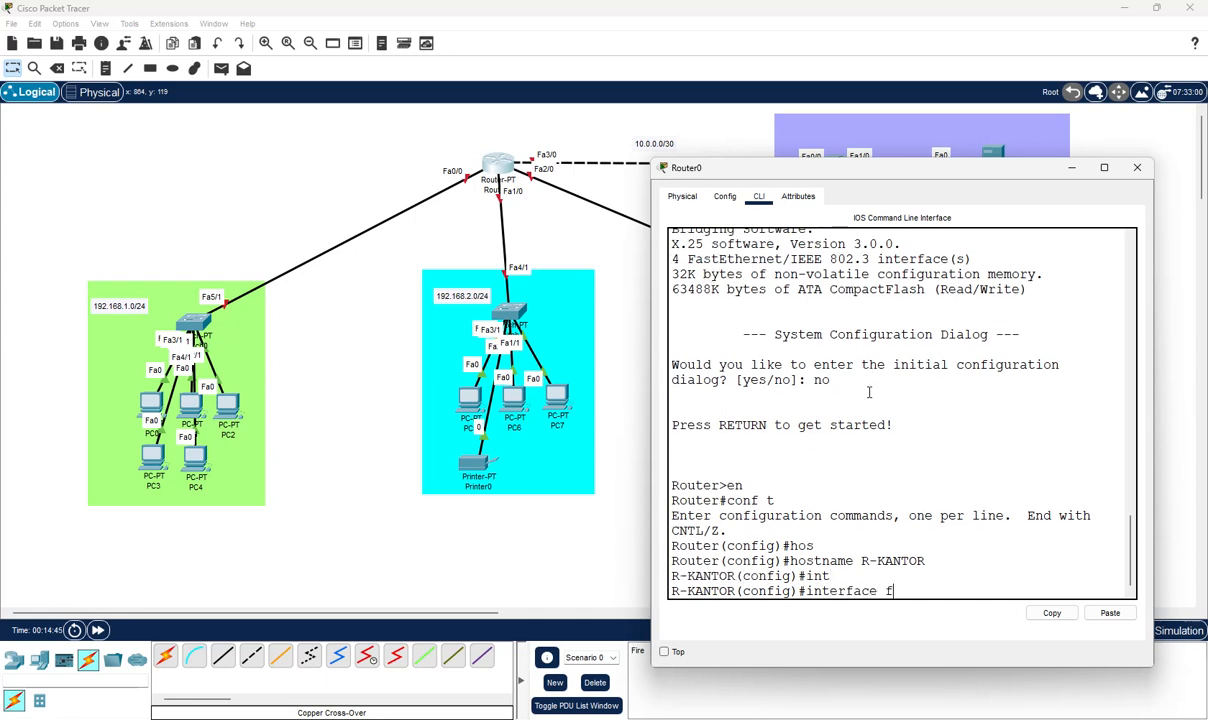
{"action": "type", "text": "a0/0"}
{"action": "key", "text": "Return"}
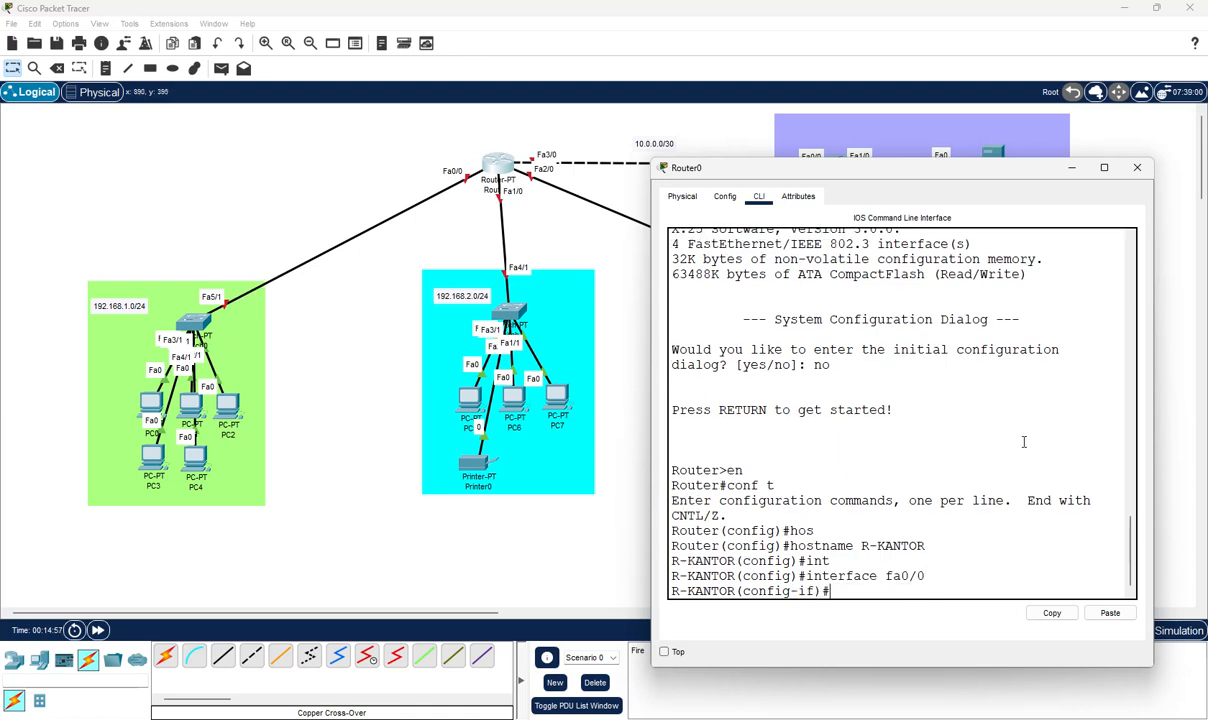
{"action": "type", "text": "ip add"}
{"action": "key", "text": "Tab"}
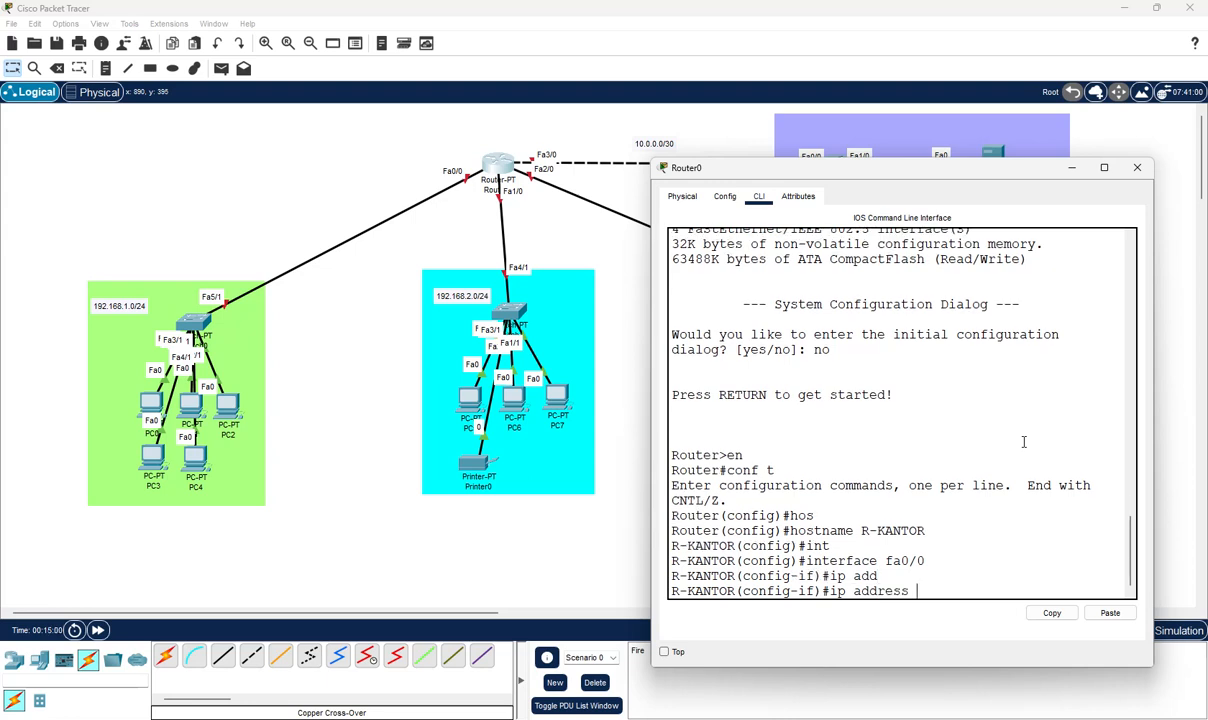
{"action": "type", "text": "192.168.1.1"}
{"action": "type", "text": "55.255.255.0"}
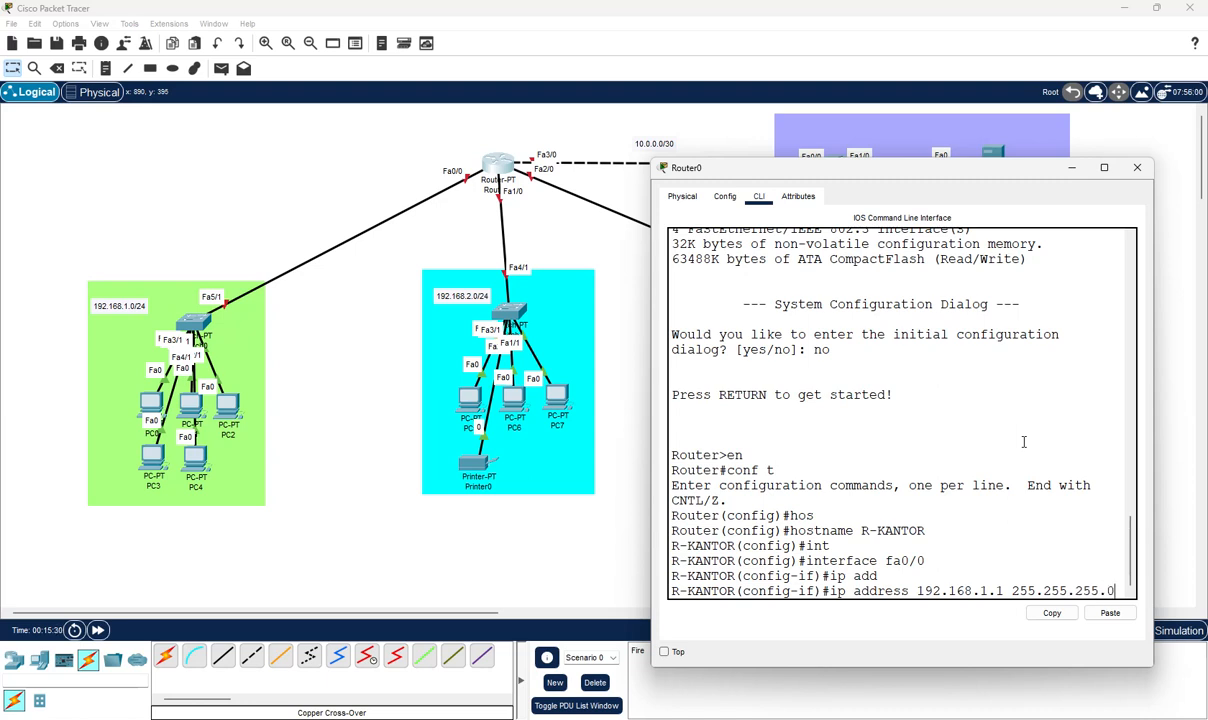
{"action": "key", "text": "Return"}
Enable Router0's interface fa0/0 with no shutdown
{"action": "type", "text": "mo sj"}
{"action": "key", "text": "Tab"}
{"action": "key", "text": "BackSpace"}
{"action": "key", "text": "BackSpace"}
{"action": "key", "text": "BackSpace"}
{"action": "key", "text": "BackSpace"}
{"action": "key", "text": "BackSpace"}
{"action": "type", "text": "no s"}
{"action": "key", "text": "Tab"}
{"action": "type", "text": "h"}
{"action": "key", "text": "Tab"}
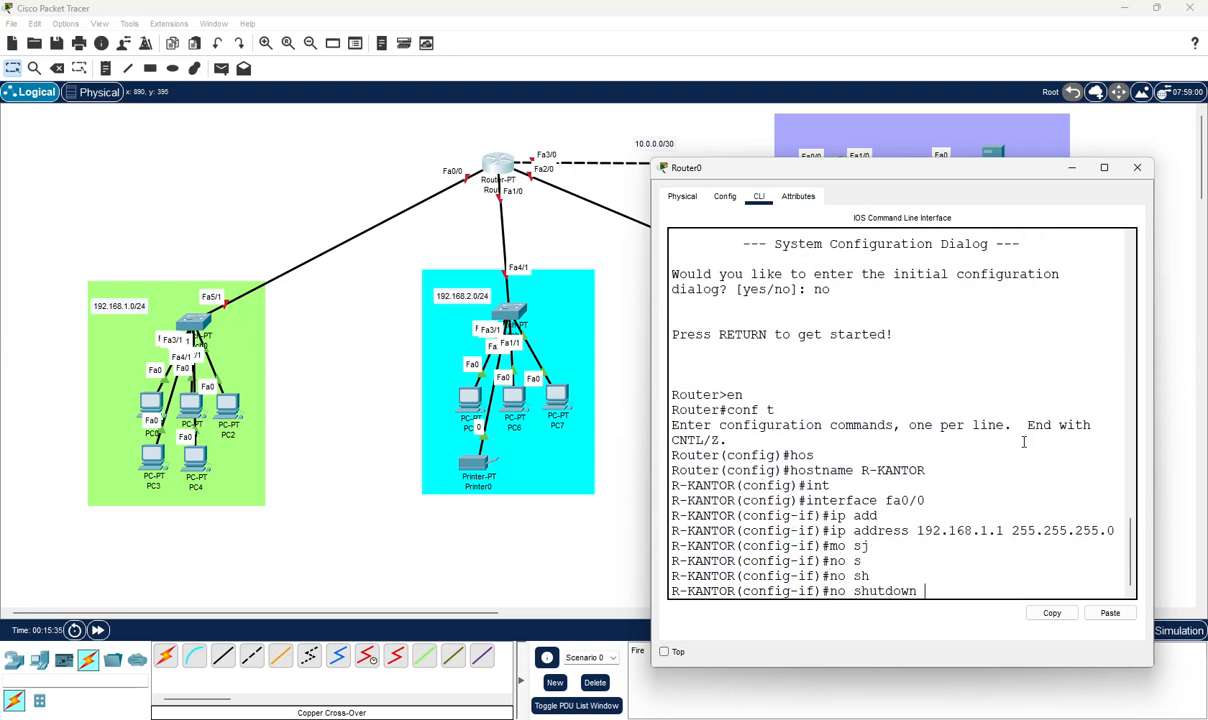
{"action": "key", "text": "Return"}
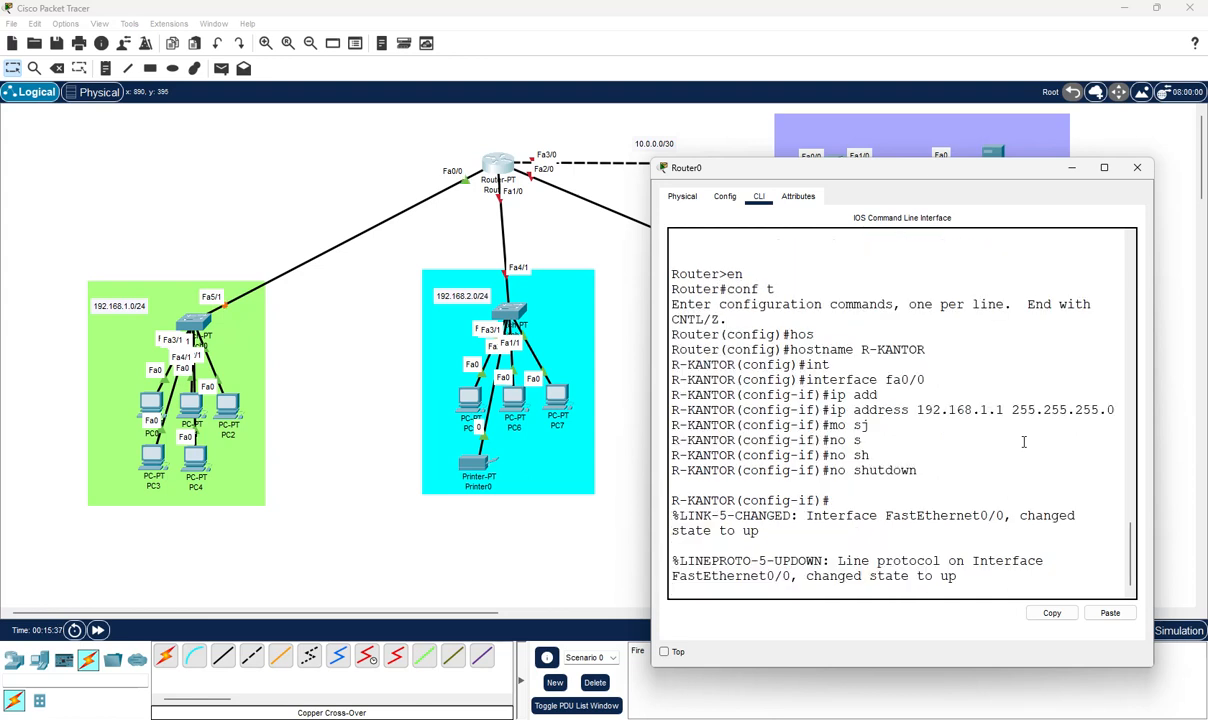
{"action": "key", "text": "Return"}
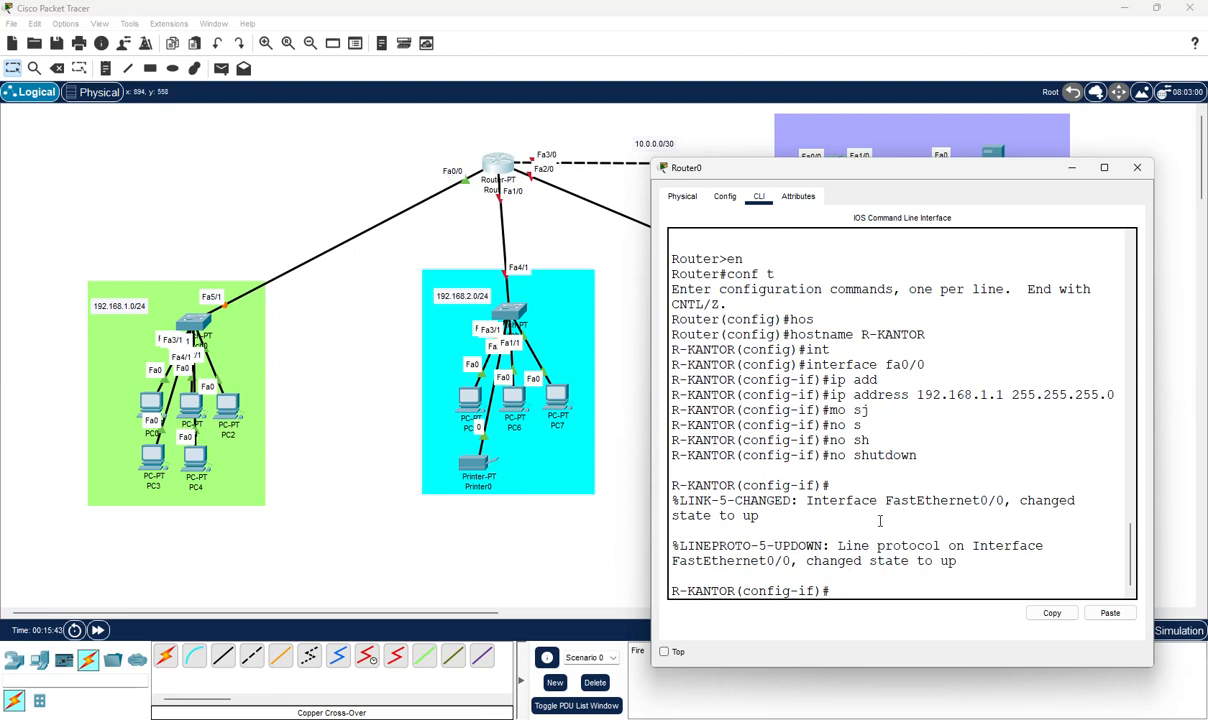
Give Router0's interface fa1/0 the IP address 192.168.2.1 with mask 255.255.255.0 and enable it with no sh
{"action": "type", "text": "int fa1/0"}
{"action": "key", "text": "Return"}
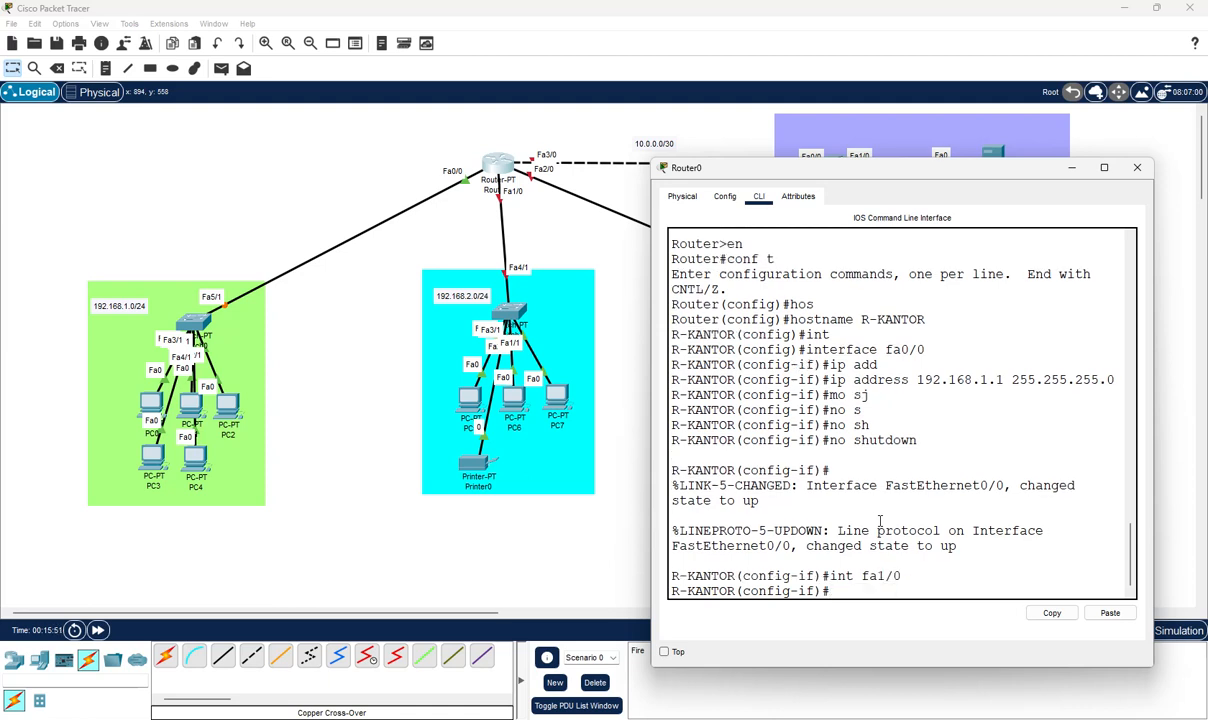
{"action": "type", "text": "ip add 192.168.2.1 "}
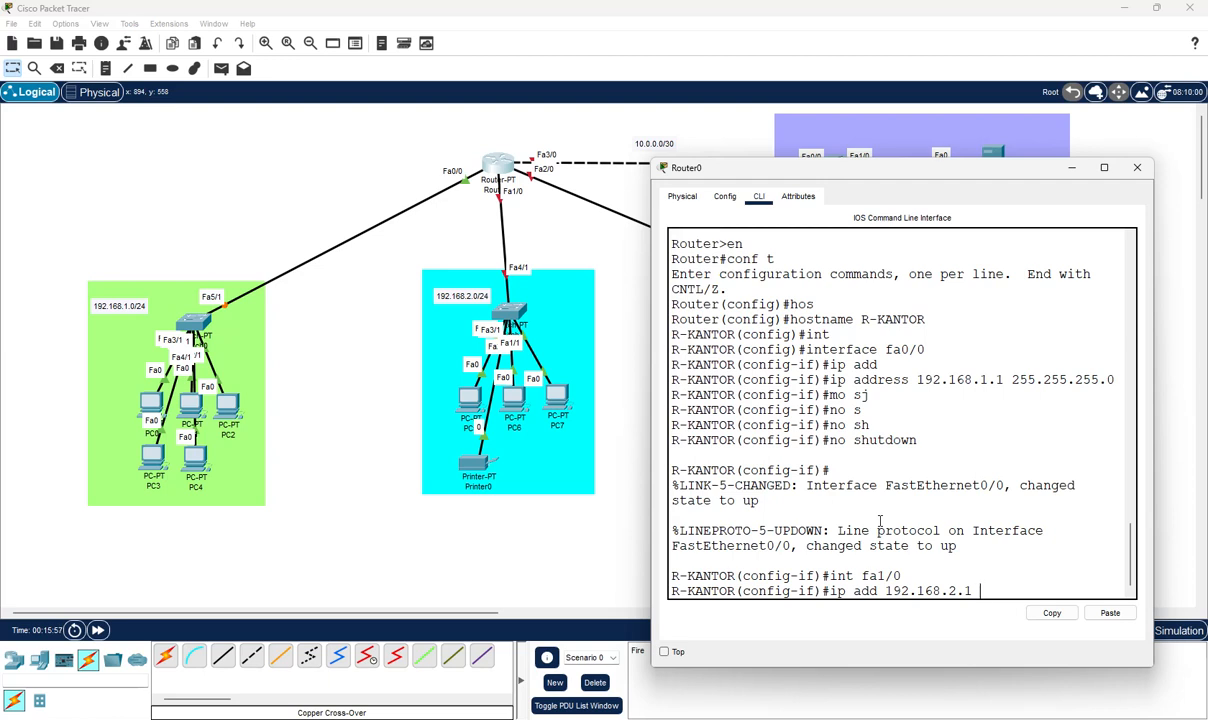
{"action": "type", "text": "255.255.2"}
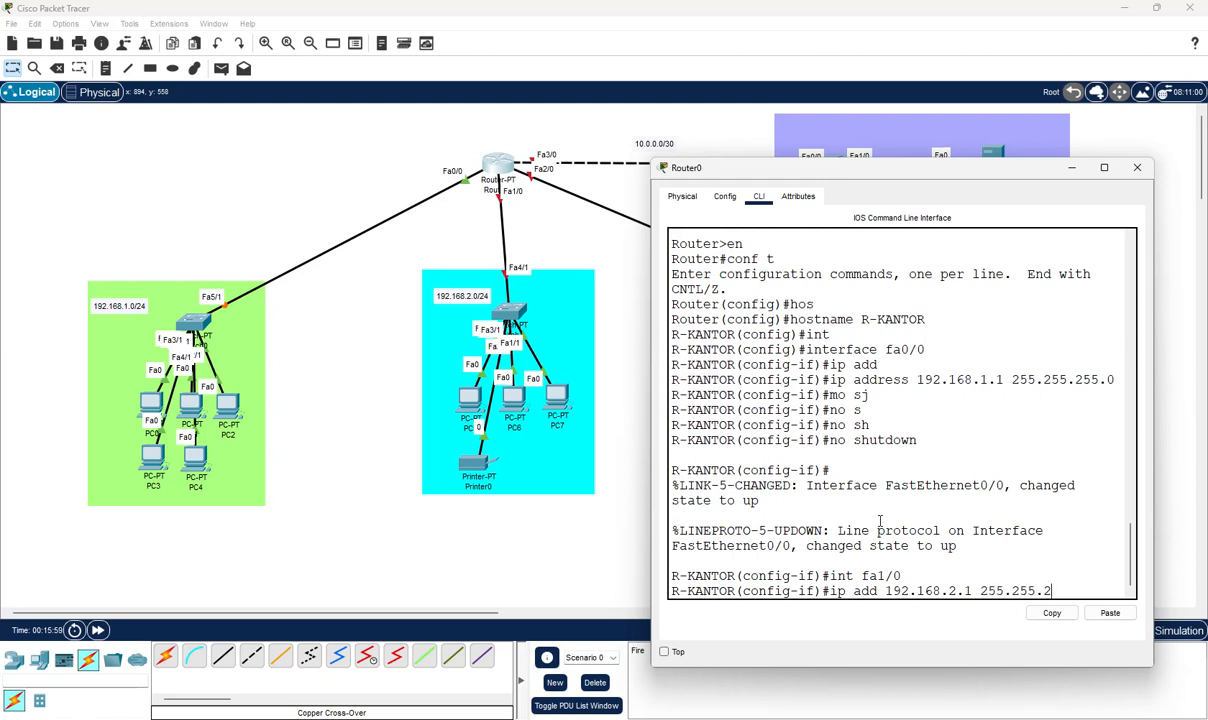
{"action": "type", "text": "55.0"}
{"action": "key", "text": "Return"}
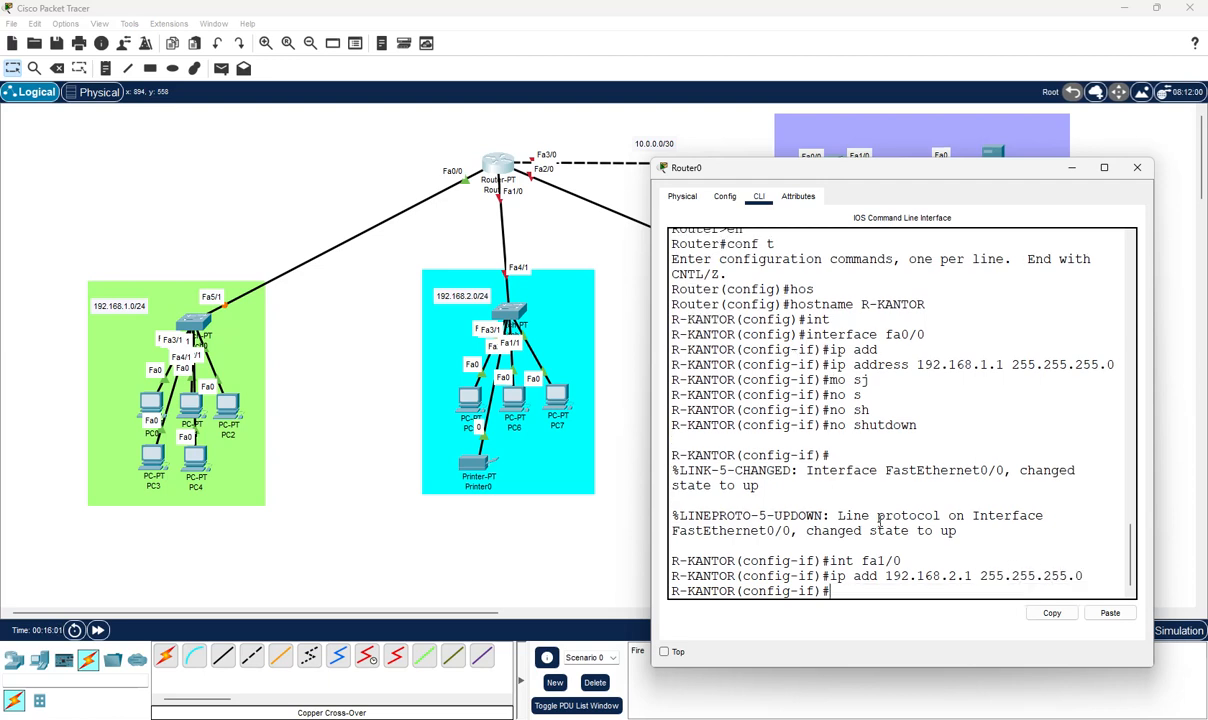
{"action": "type", "text": "no sh"}
{"action": "key", "text": "Return"}
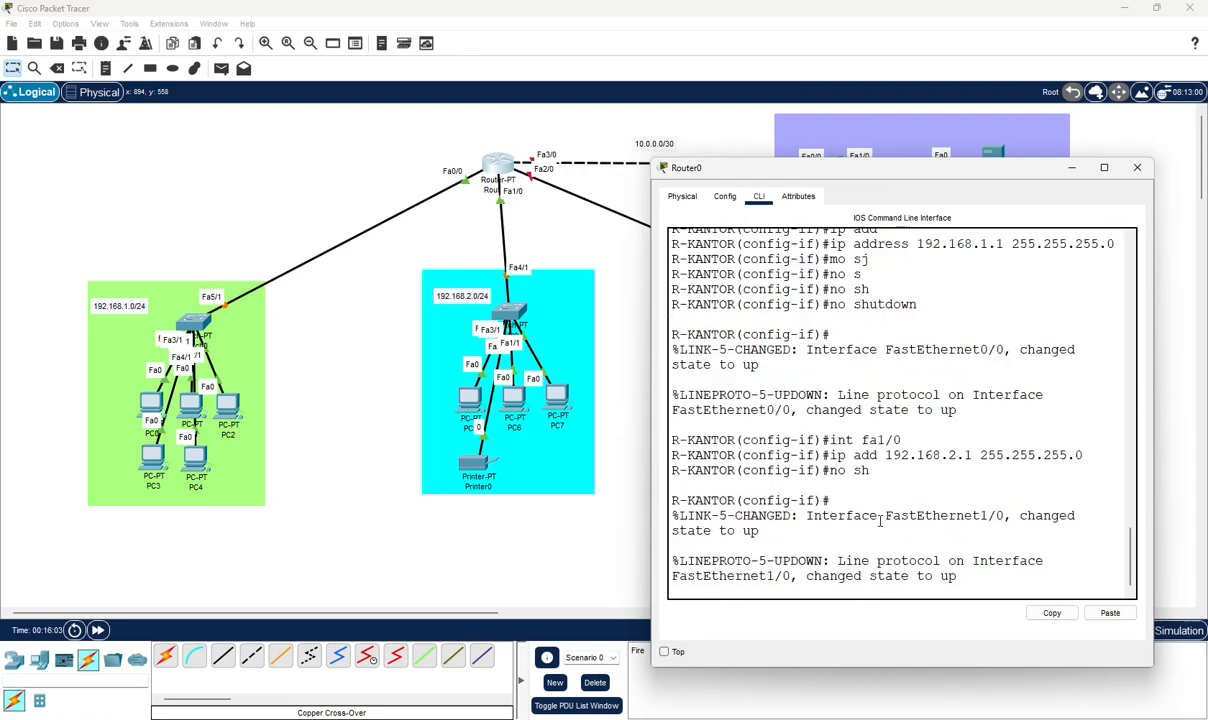
Move Router0's window clear of the orange group and assign 192.168.3.1 with mask 255.255.255.0 to interface fa2/0
{"action": "left_click_drag", "start_coordinate": [878, 174], "coordinate": [251, 211]}
{"action": "key", "text": "Return"}
{"action": "key", "text": "Return"}
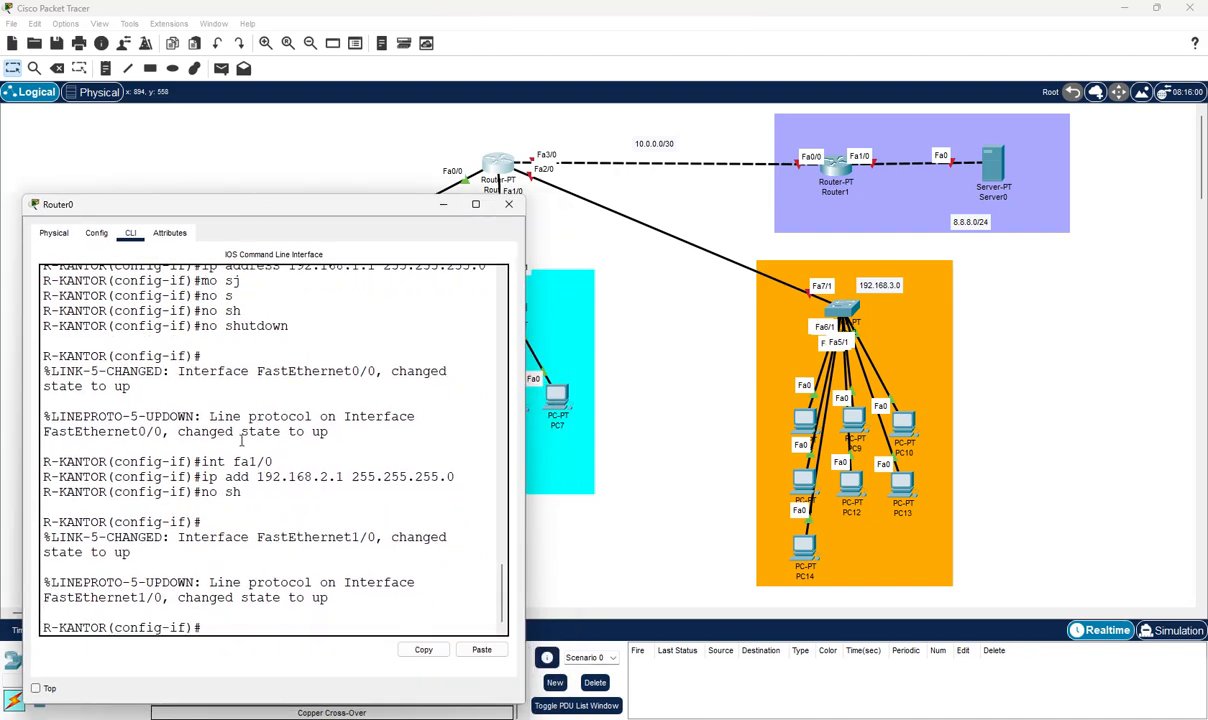
{"action": "type", "text": "int fa"}
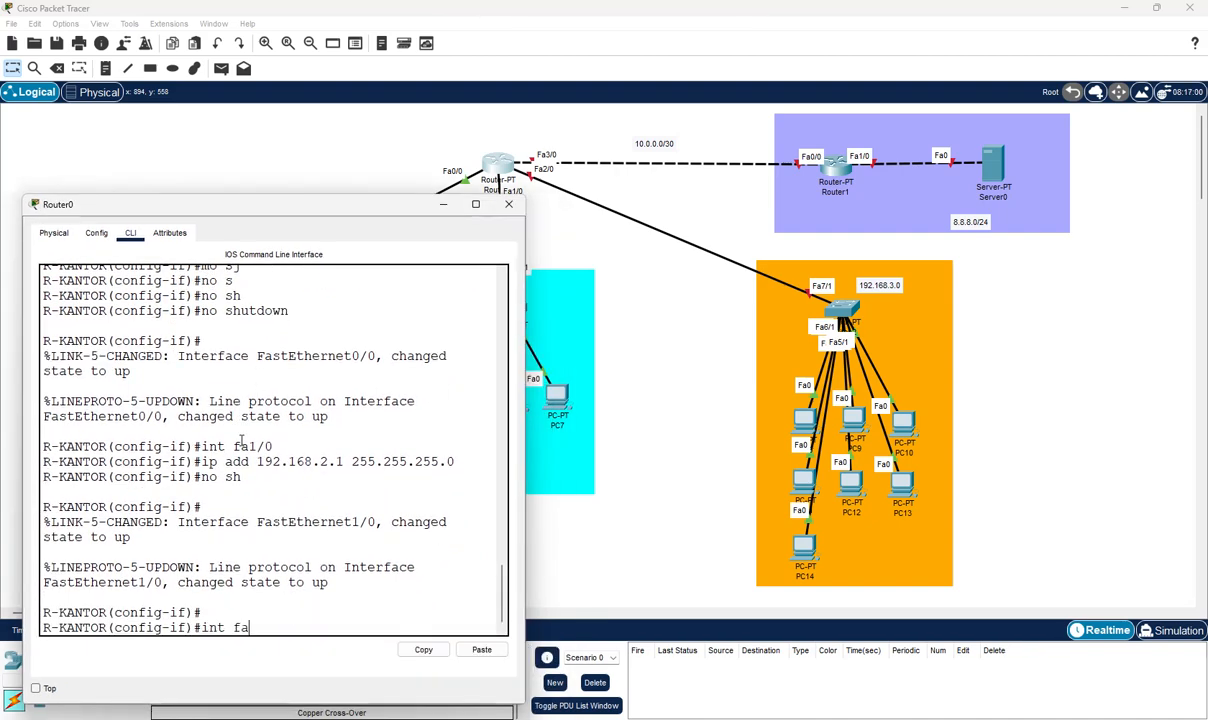
{"action": "type", "text": "2/0"}
{"action": "key", "text": "Return"}
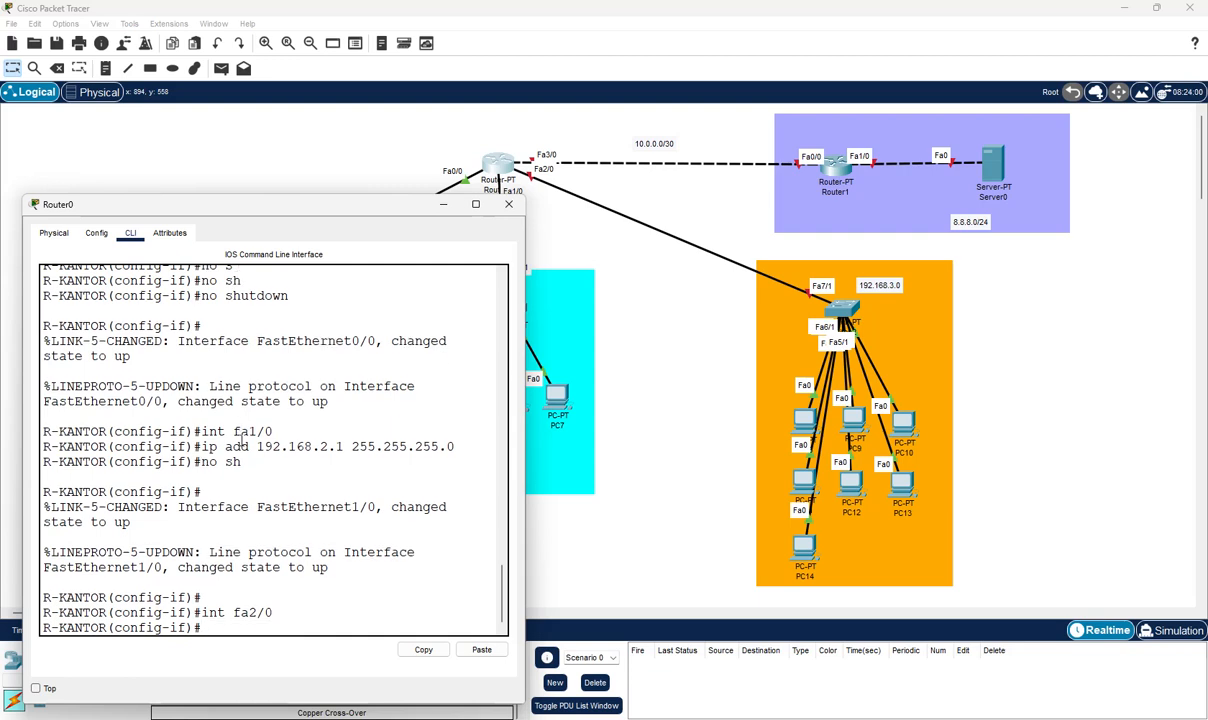
{"action": "type", "text": "ip add 192.168.3"}
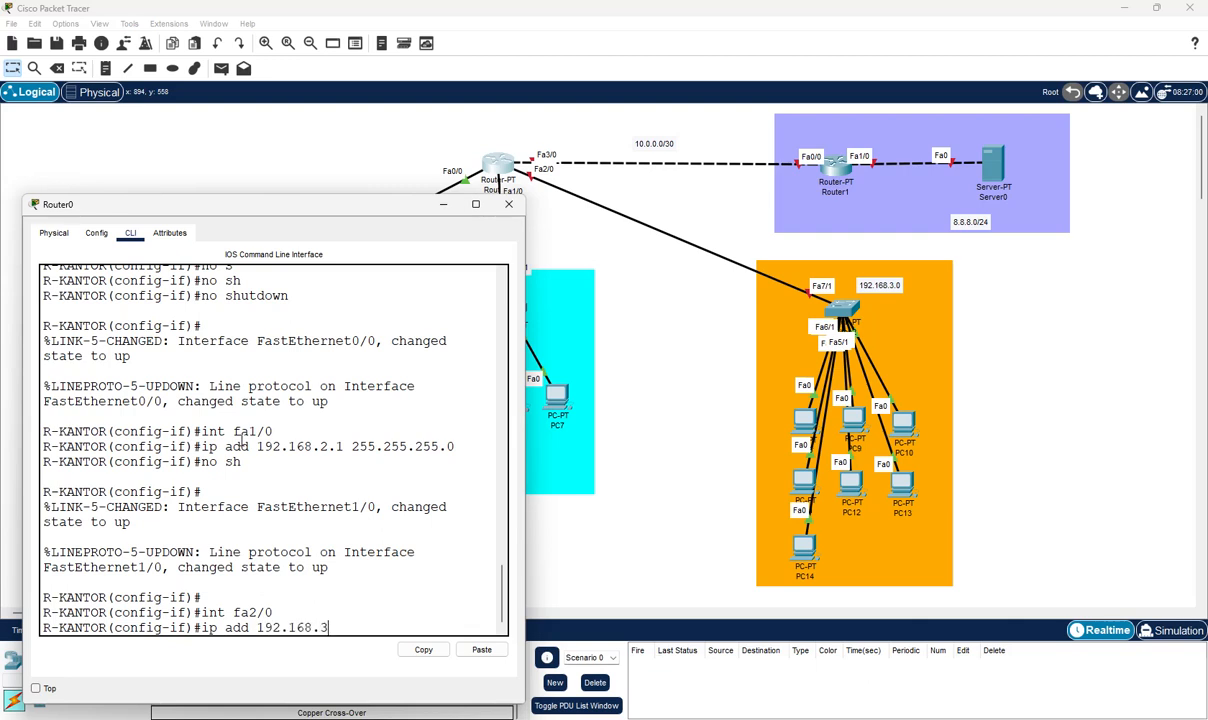
{"action": "type", "text": ".1 255.255.255.0"}
{"action": "key", "text": "Return"}
Enable Router0's interface fa2/0 with no shutdown
{"action": "type", "text": "no sh"}
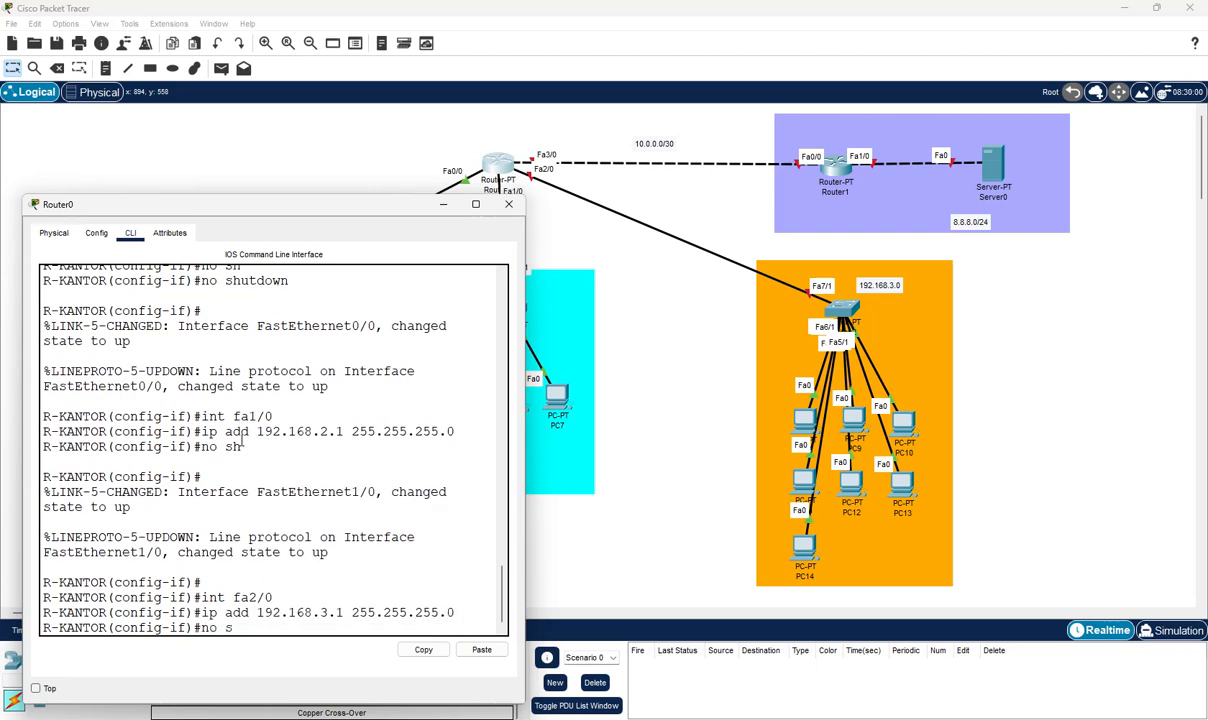
{"action": "key", "text": "Tab"}
{"action": "key", "text": "Return"}
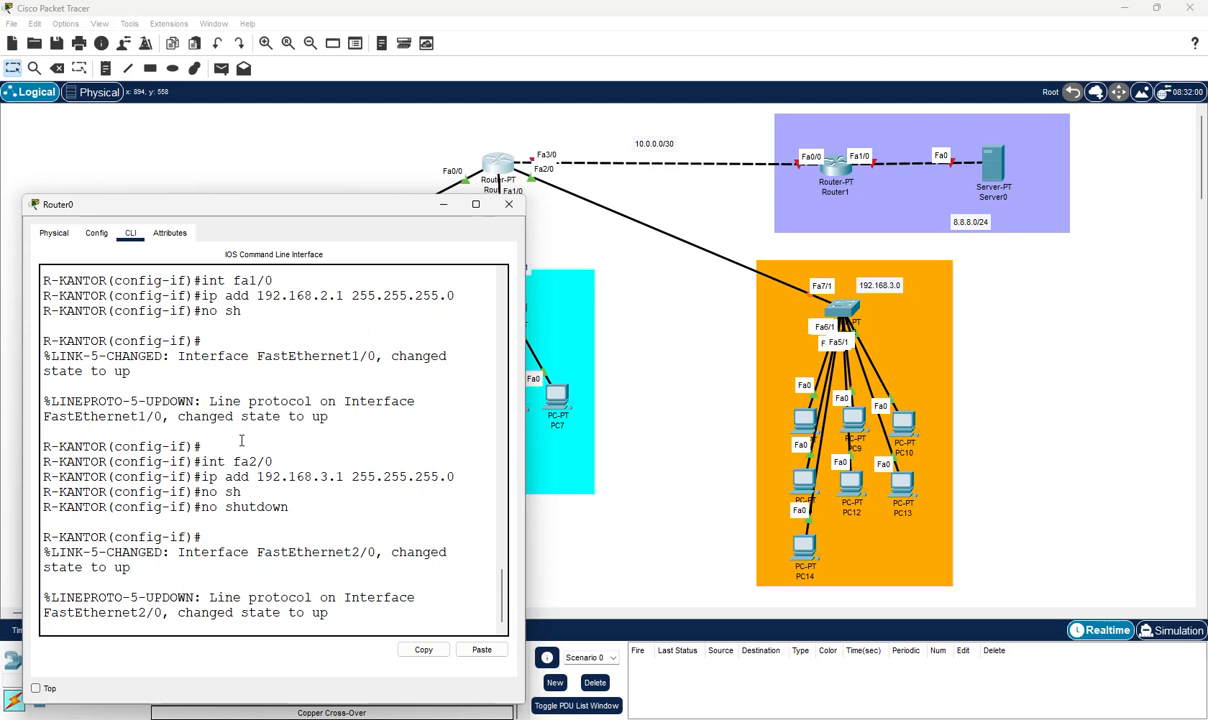
{"action": "key", "text": "Return"}
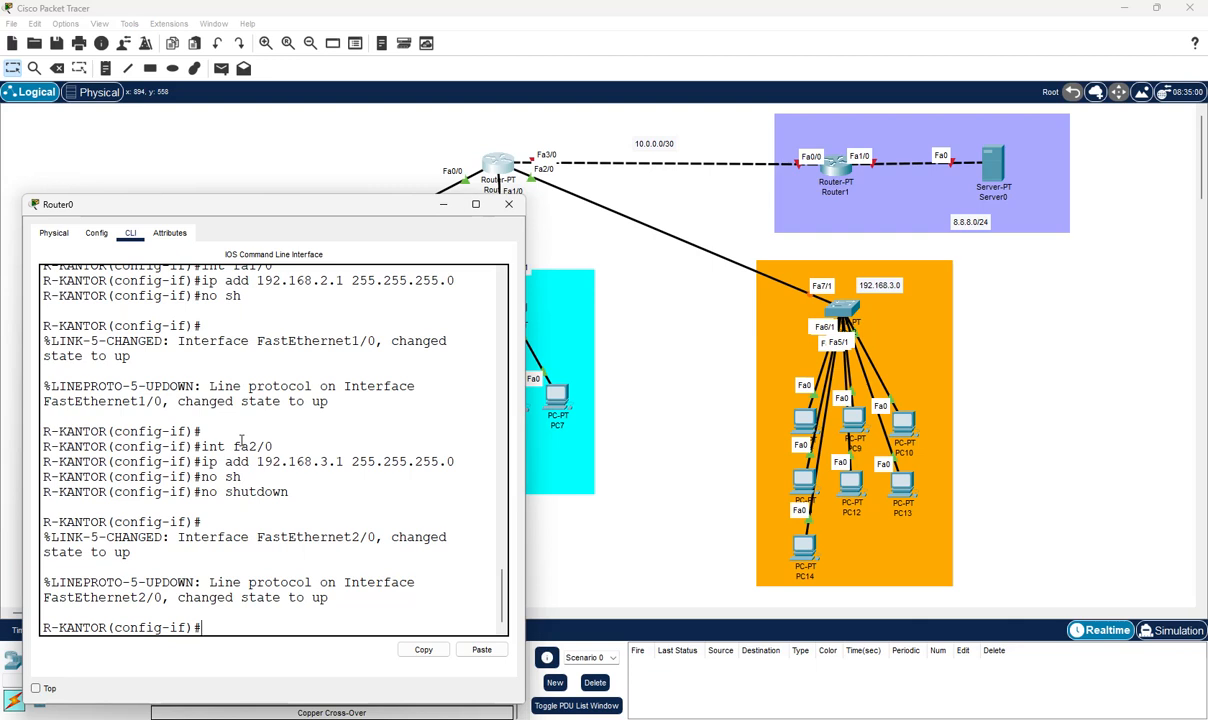
Assign IP address 10.0.0.1 with mask 255.255.255.252 to Router0's interface fa3/0
{"action": "type", "text": "int fa3/0"}
{"action": "key", "text": "Return"}
{"action": "type", "text": "ip"}
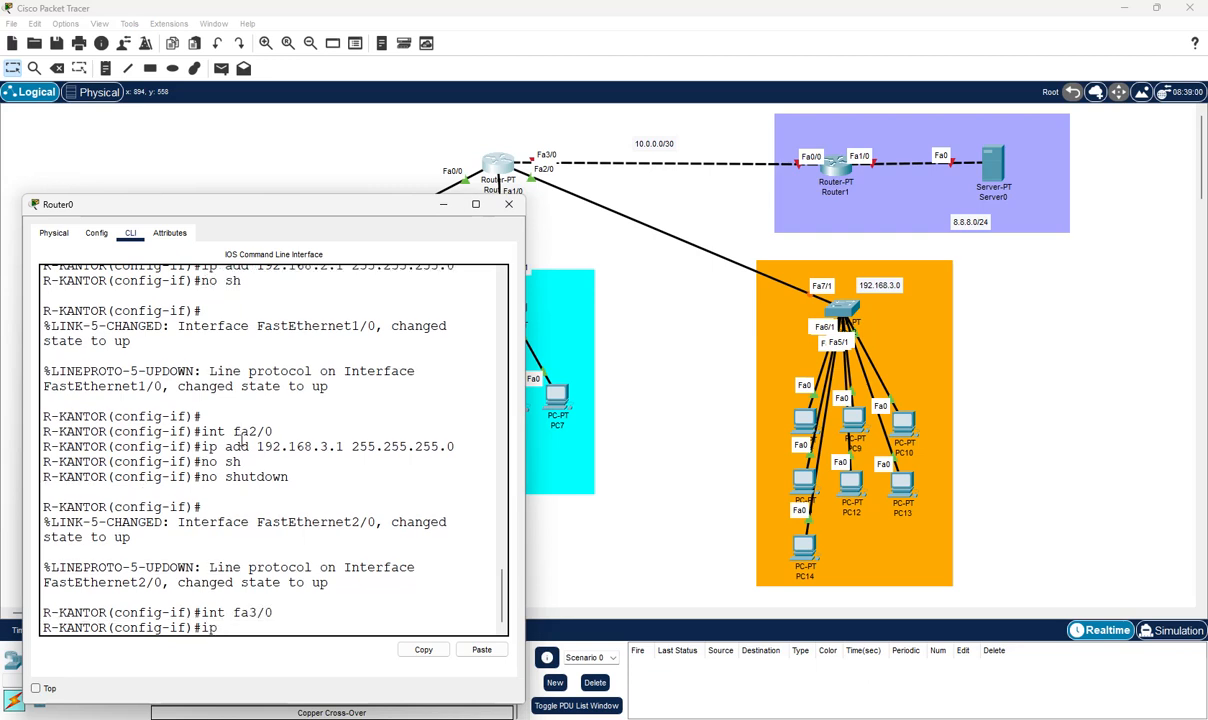
{"action": "type", "text": " add 10.0.0.1 255.255"}
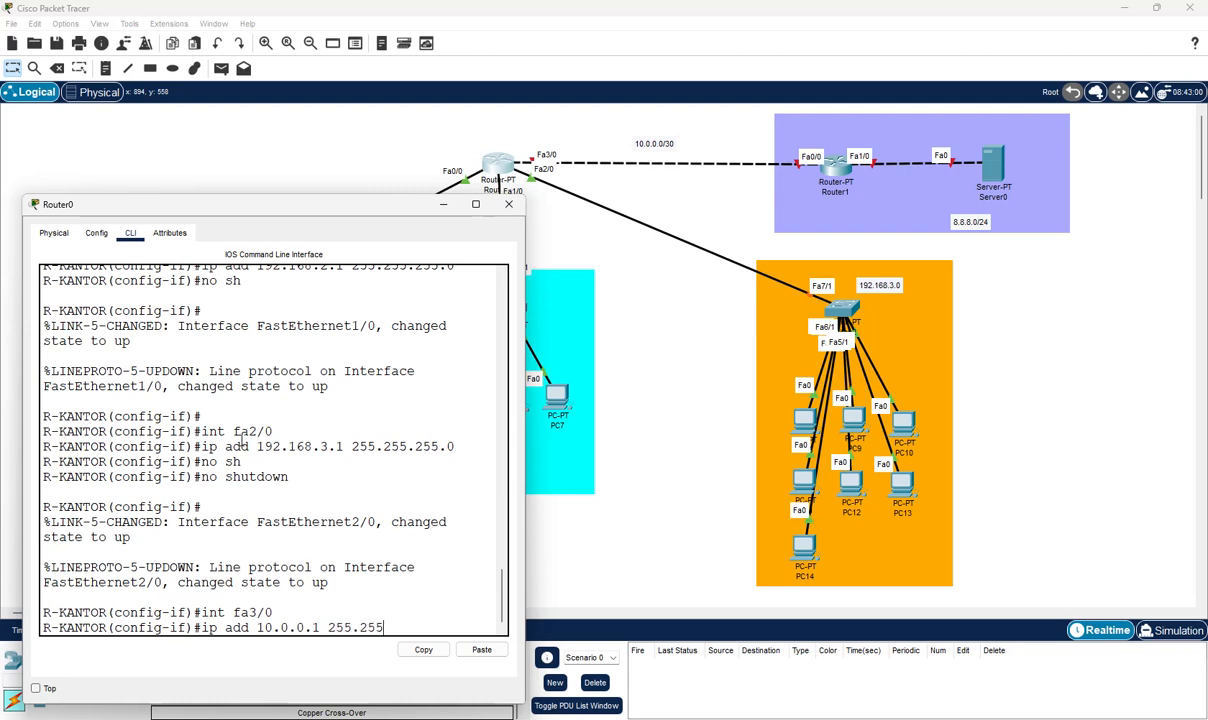
{"action": "type", "text": ".255.252"}
{"action": "key", "text": "Return"}
Enable Router0's interface fa3/0 with no shutdown
{"action": "type", "text": "no sh"}
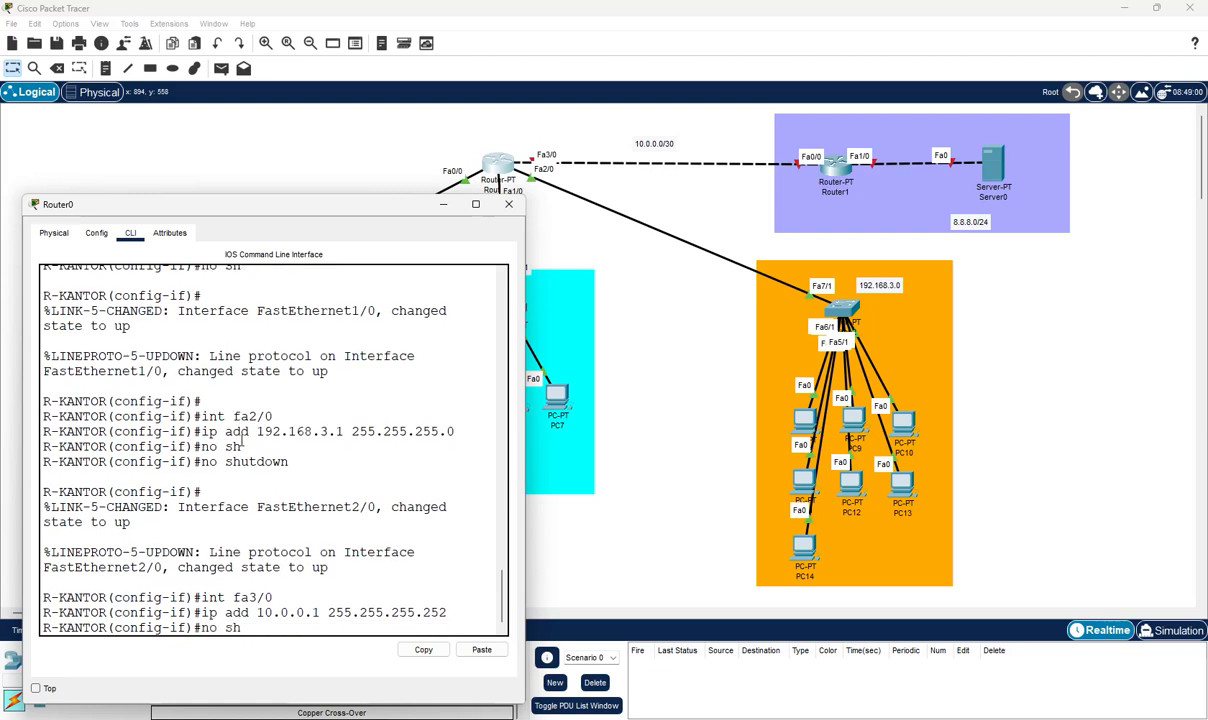
{"action": "key", "text": "Tab"}
{"action": "key", "text": "Return"}
{"action": "key", "text": "Return"}
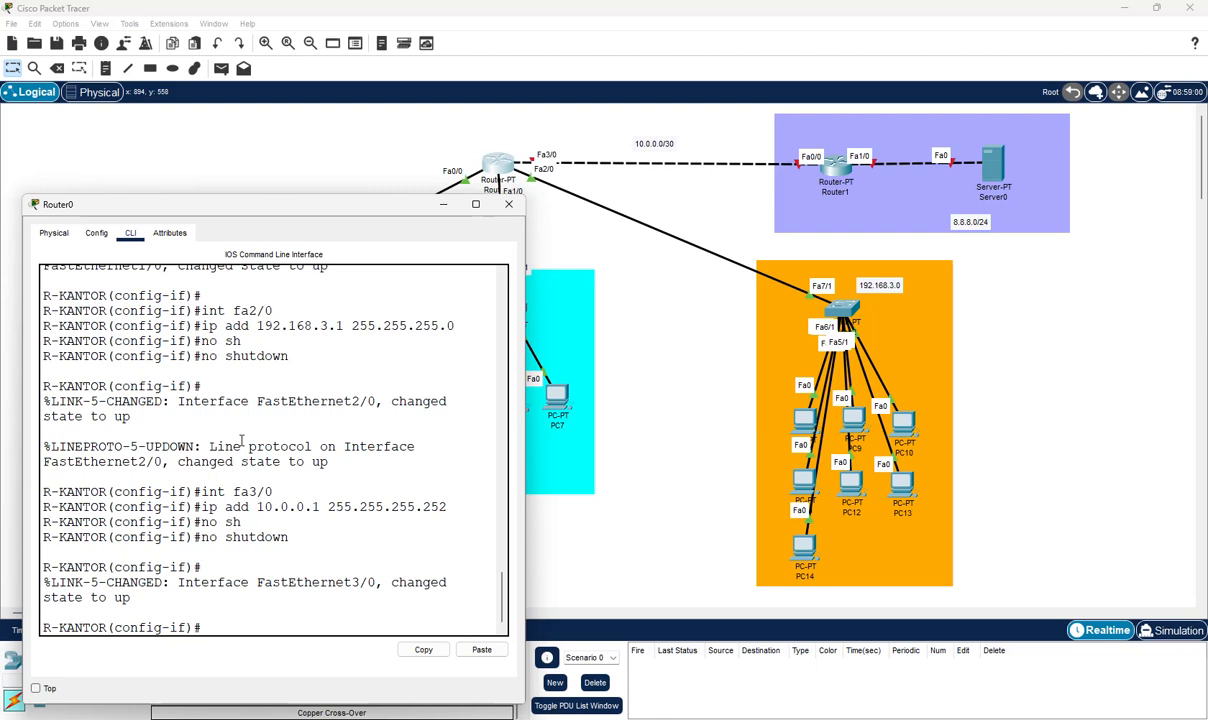
Leave configuration mode on Router0 and save its configuration with the write command
{"action": "type", "text": "exit"}
{"action": "key", "text": "Return"}
{"action": "key", "text": "Return"}
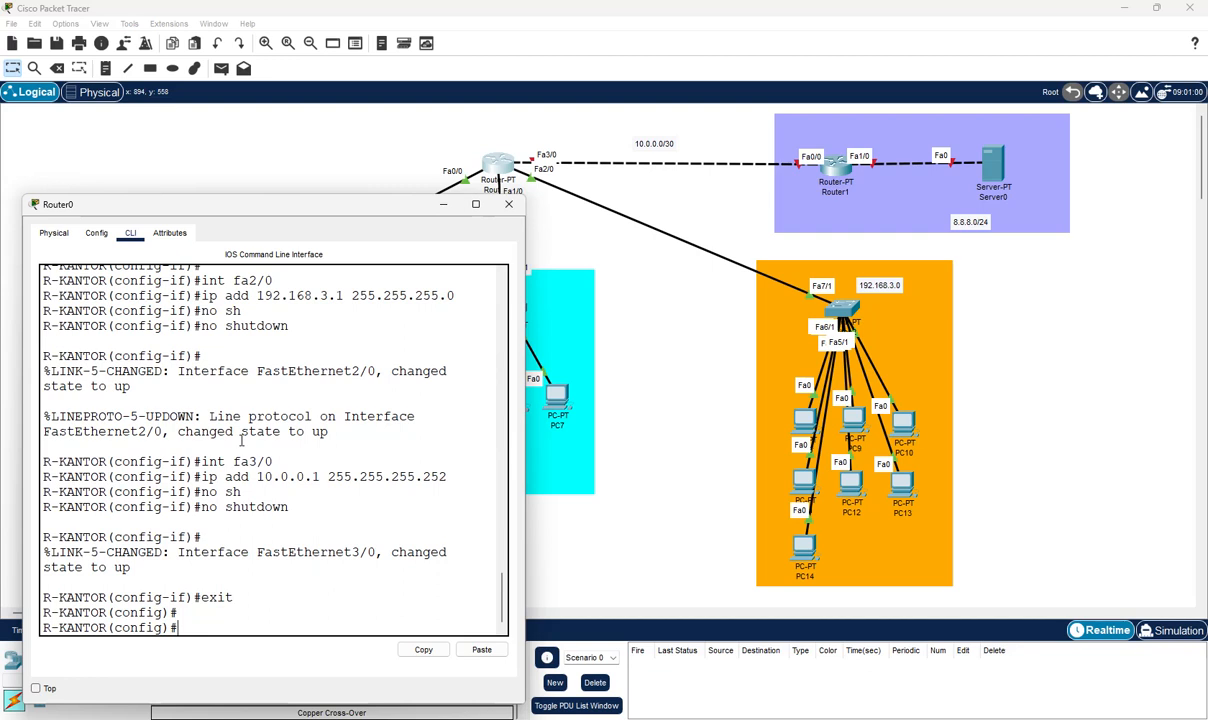
{"action": "type", "text": "exit"}
{"action": "key", "text": "Return"}
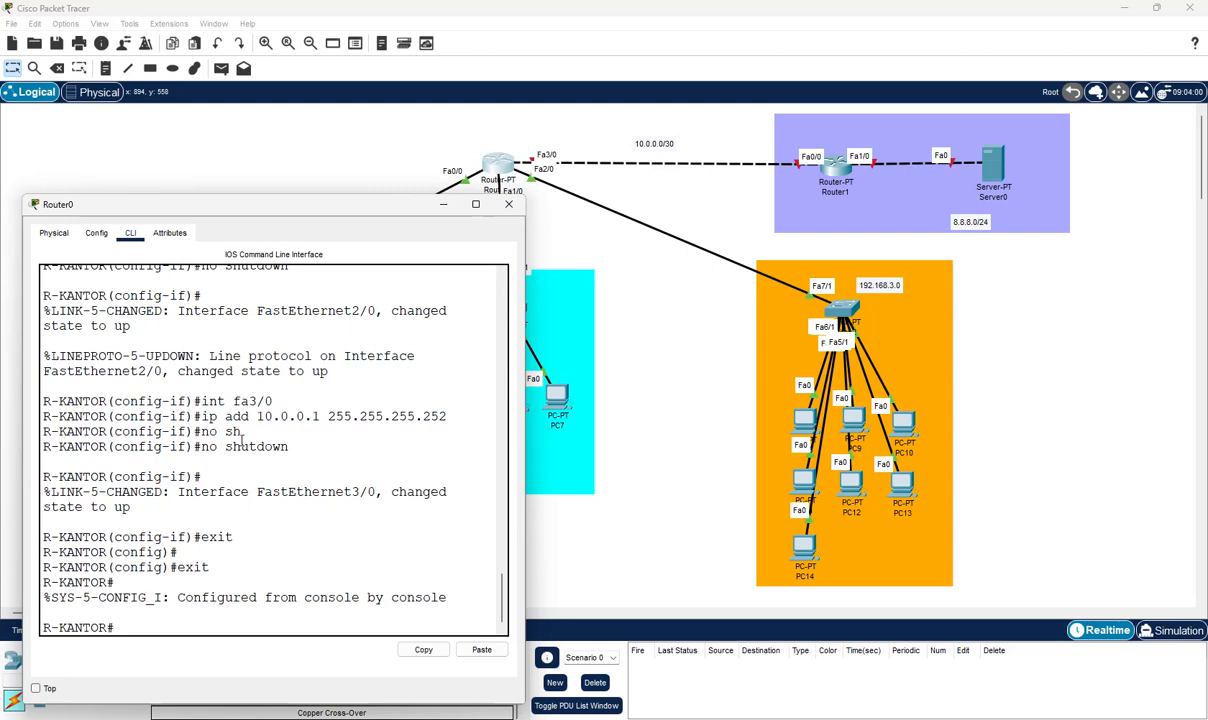
{"action": "type", "text": "wri"}
{"action": "key", "text": "Tab"}
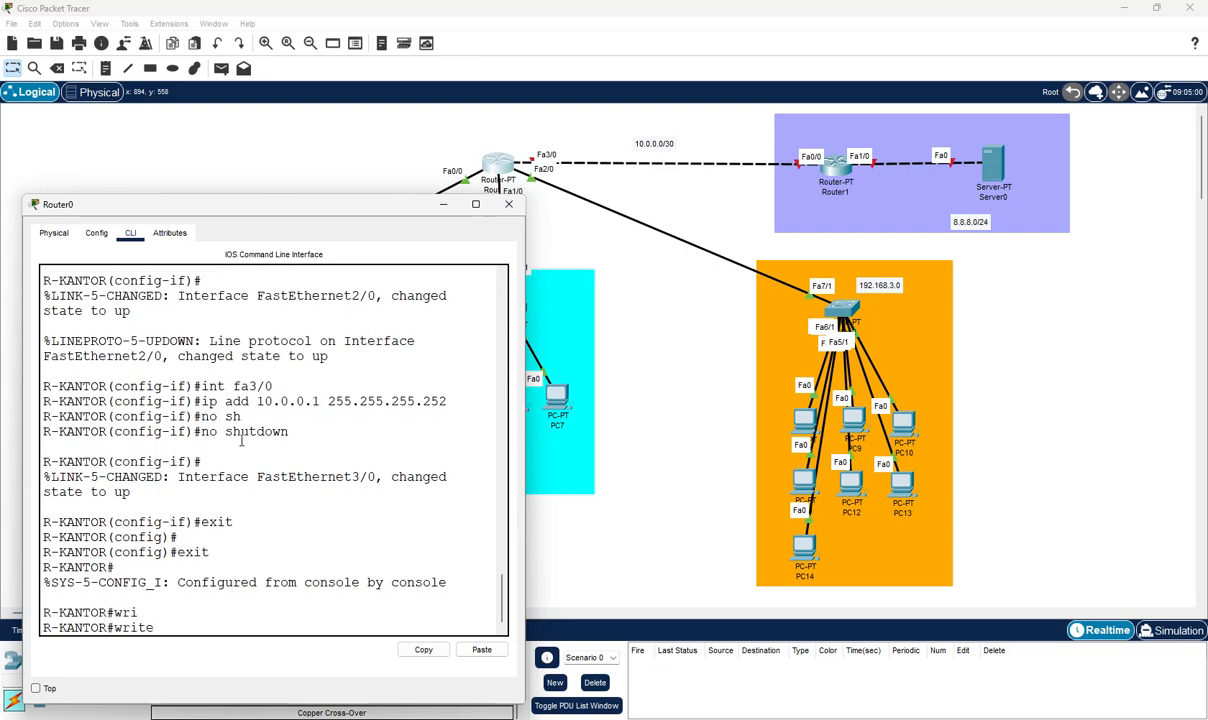
{"action": "key", "text": "Return"}
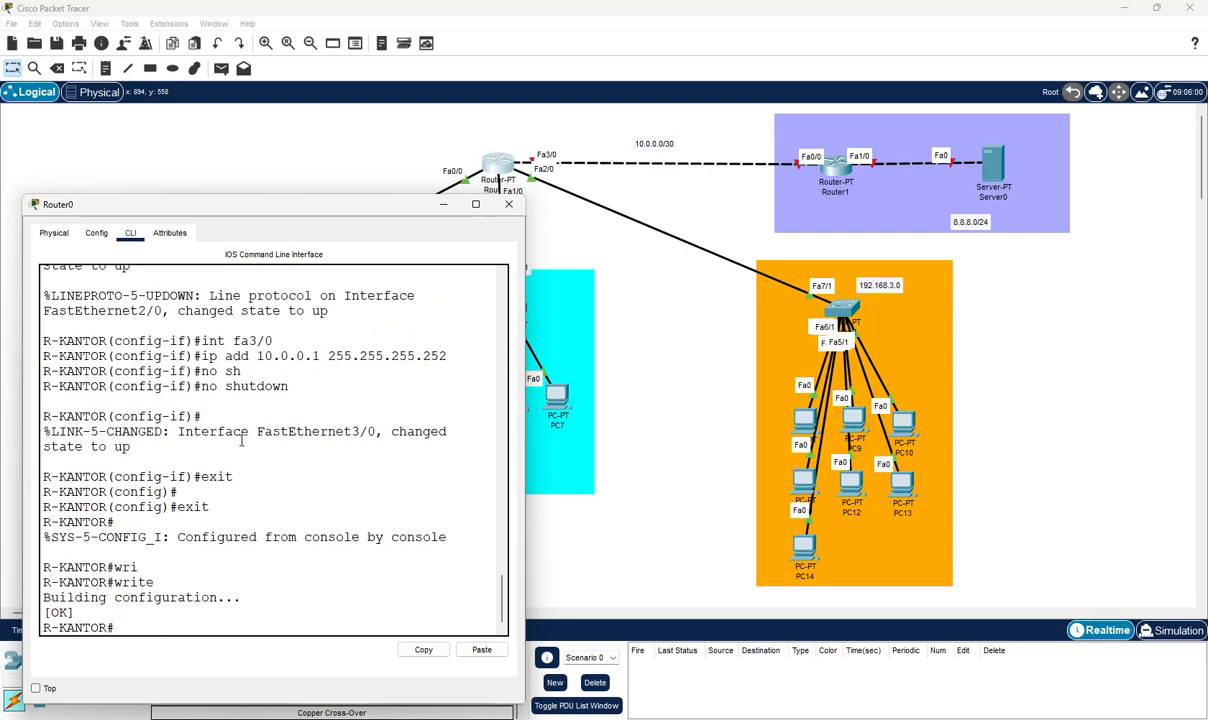
Open Router1's command line, decline the initial configuration dialog and move its window clear of the router links
{"action": "left_click", "coordinate": [838, 170]}
{"action": "left_click_drag", "start_coordinate": [755, 160], "coordinate": [695, 295]}
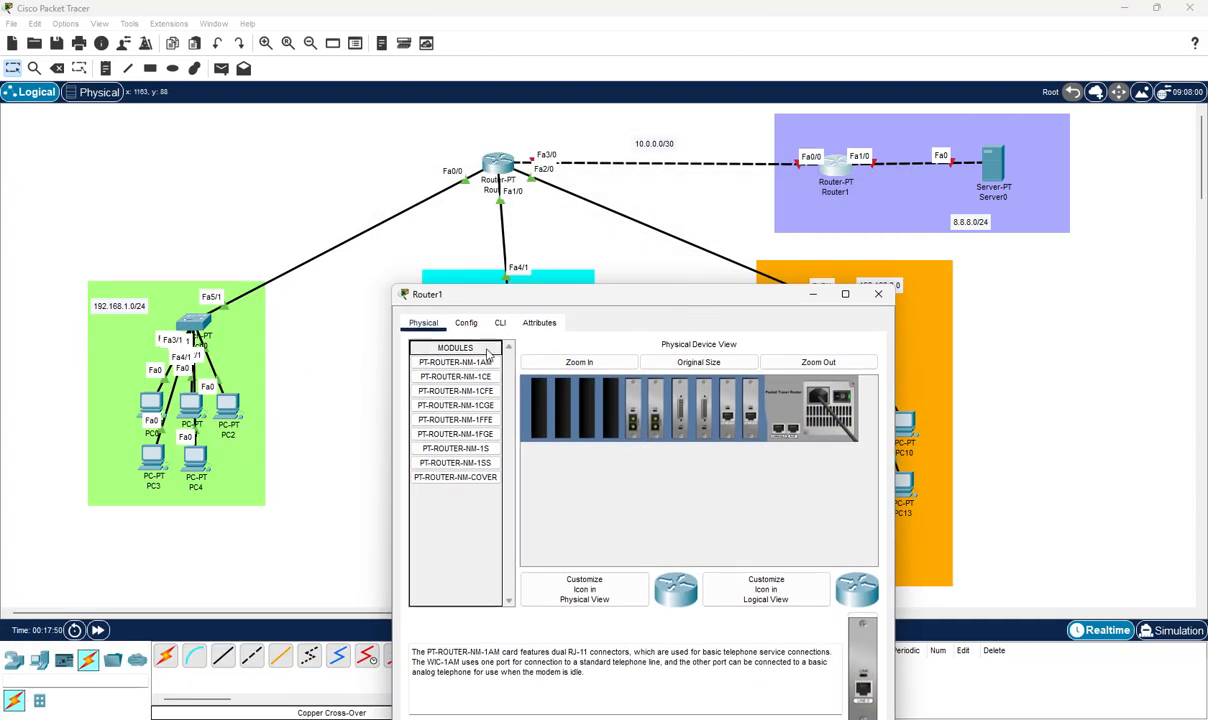
{"action": "left_click", "coordinate": [498, 321]}
{"action": "type", "text": "n"}
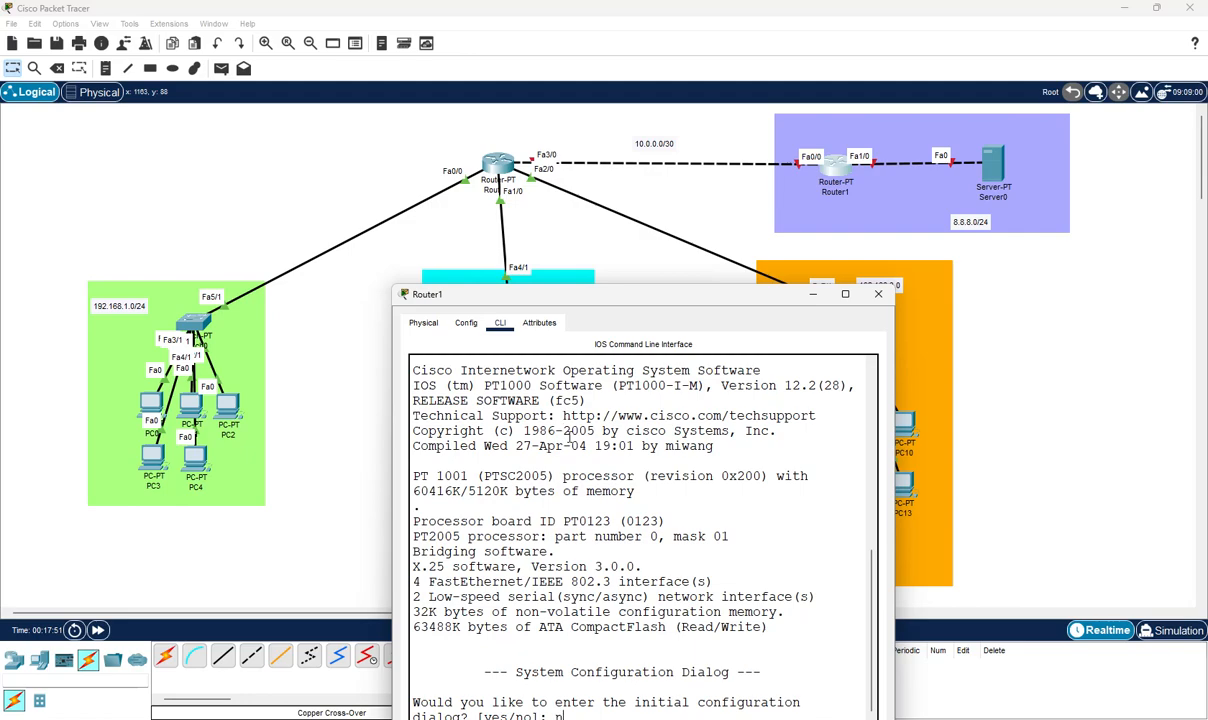
{"action": "type", "text": "o"}
{"action": "key", "text": "Return"}
{"action": "left_click_drag", "start_coordinate": [664, 297], "coordinate": [942, 211]}
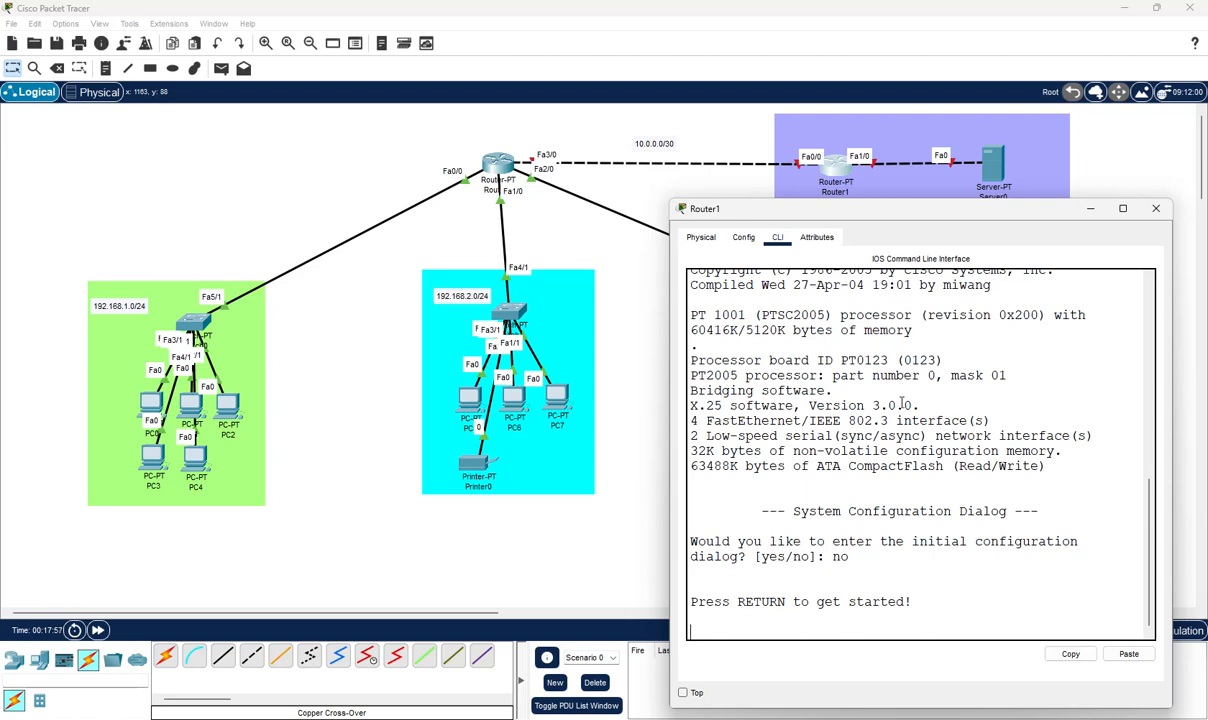
Enter global configuration mode on Router1 and set the hostname to R-ISP
{"action": "key", "text": "Return"}
{"action": "type", "text": "en"}
{"action": "key", "text": "Return"}
{"action": "type", "text": "co"}
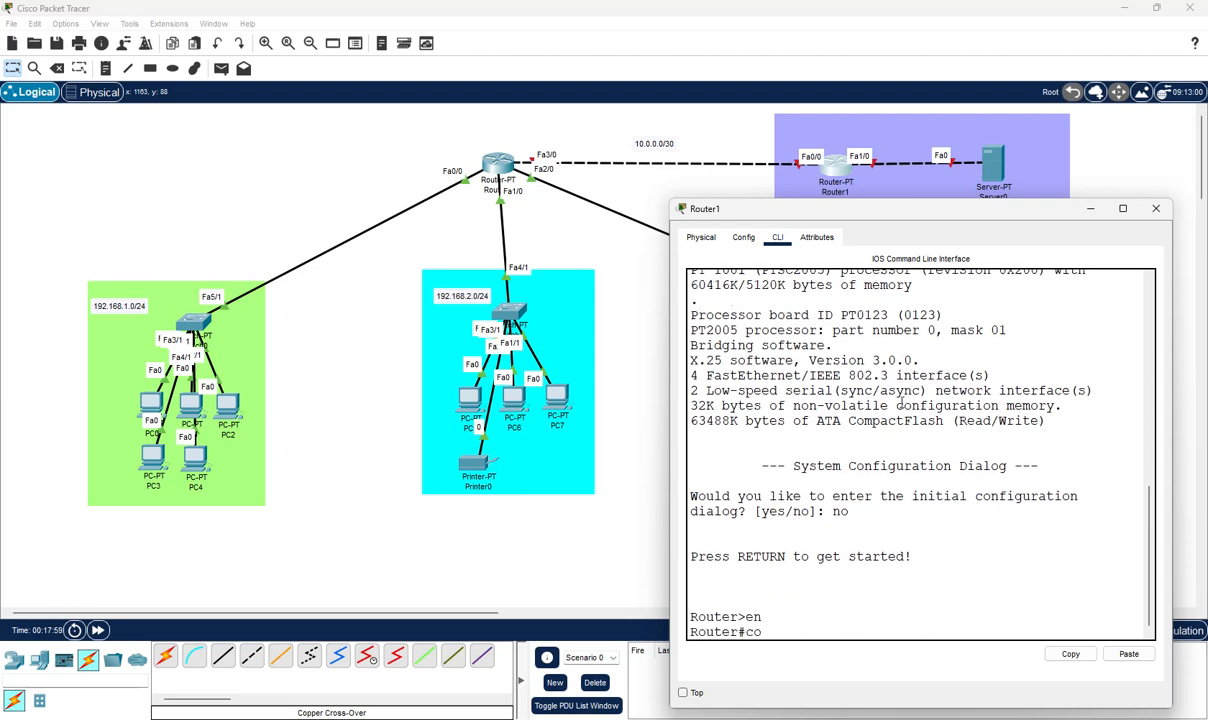
{"action": "type", "text": "nf t"}
{"action": "key", "text": "Return"}
{"action": "type", "text": "hos"}
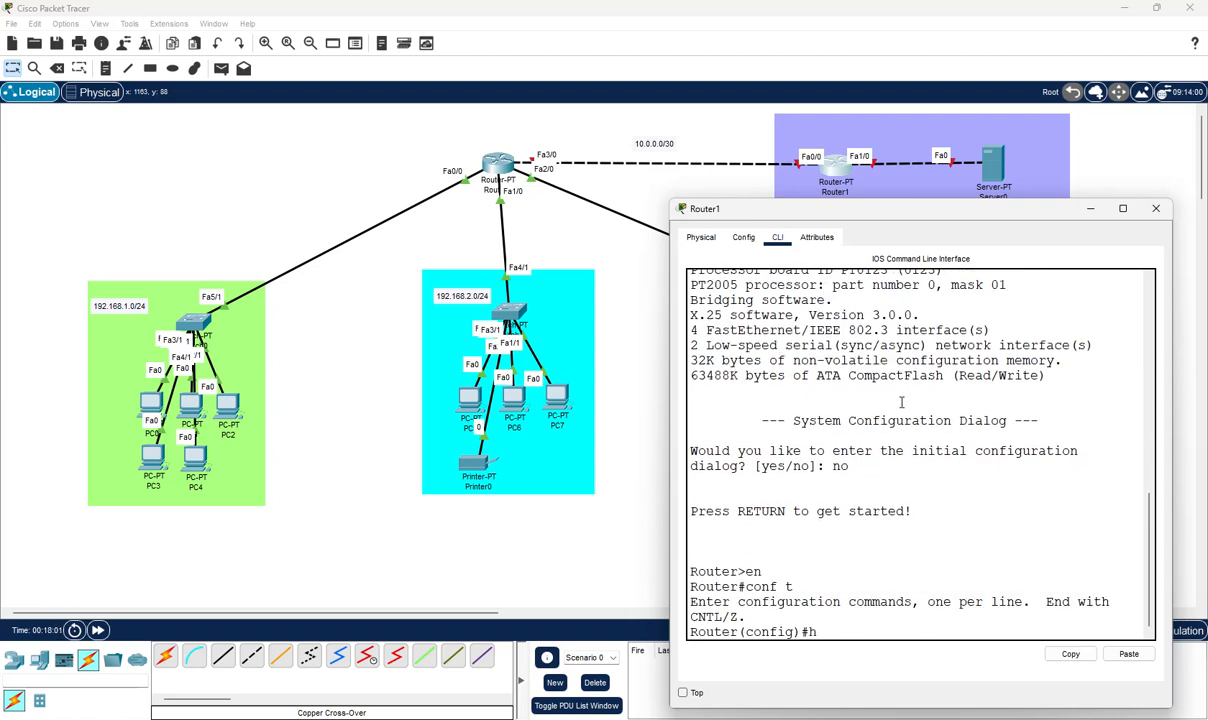
{"action": "key", "text": "Tab"}
{"action": "type", "text": "R"}
{"action": "type", "text": "-ISP"}
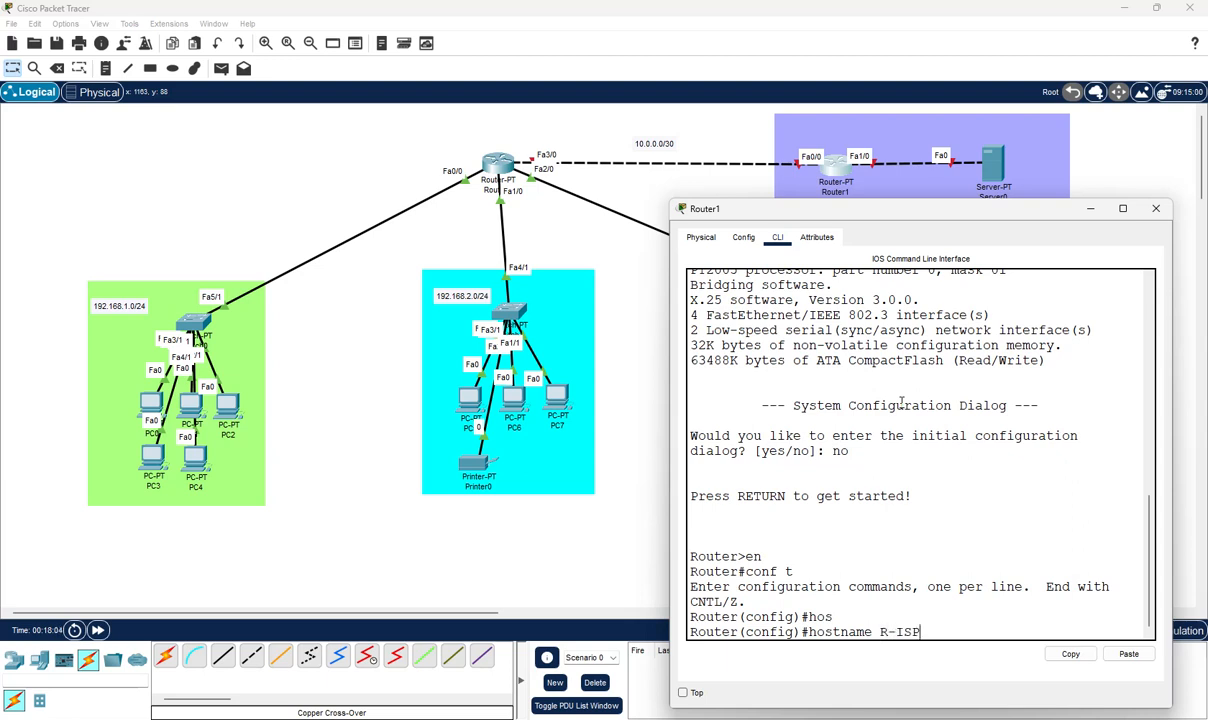
{"action": "key", "text": "Return"}
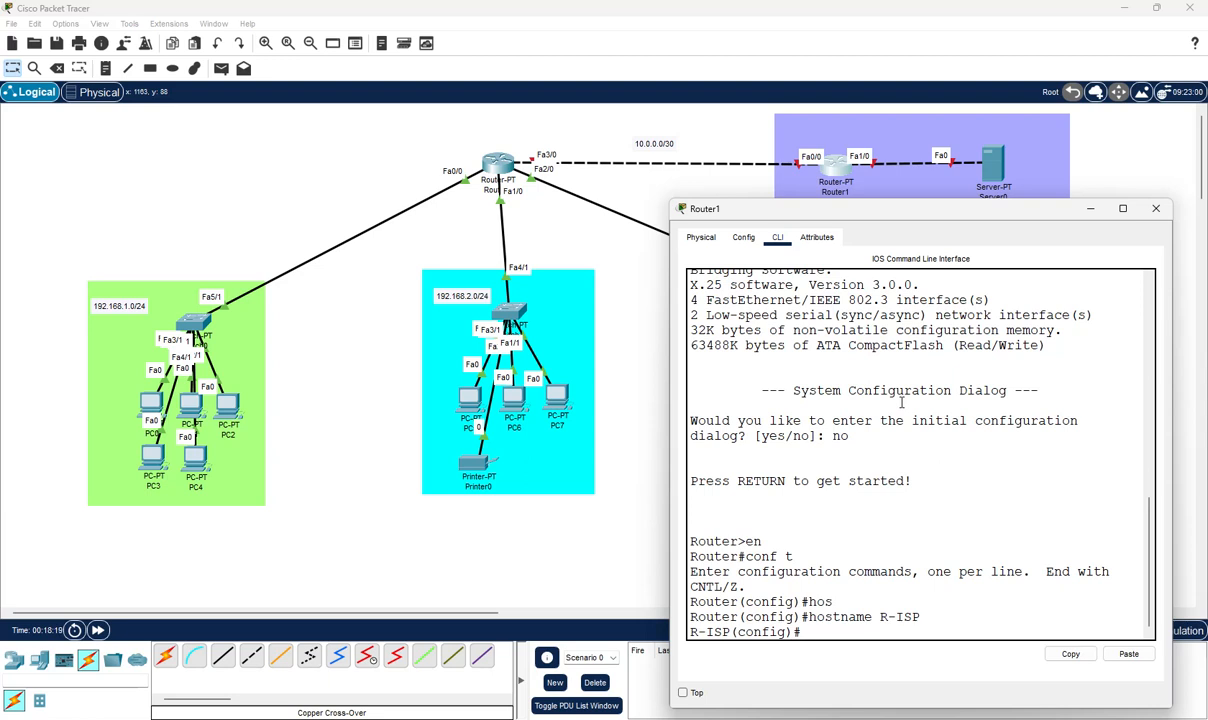
Assign IP address 10.0.0.2 with mask 255.255.255.252 to Router1's interface fa0/0
{"action": "type", "text": "int fa0/0"}
{"action": "key", "text": "Return"}
{"action": "type", "text": "ip"}
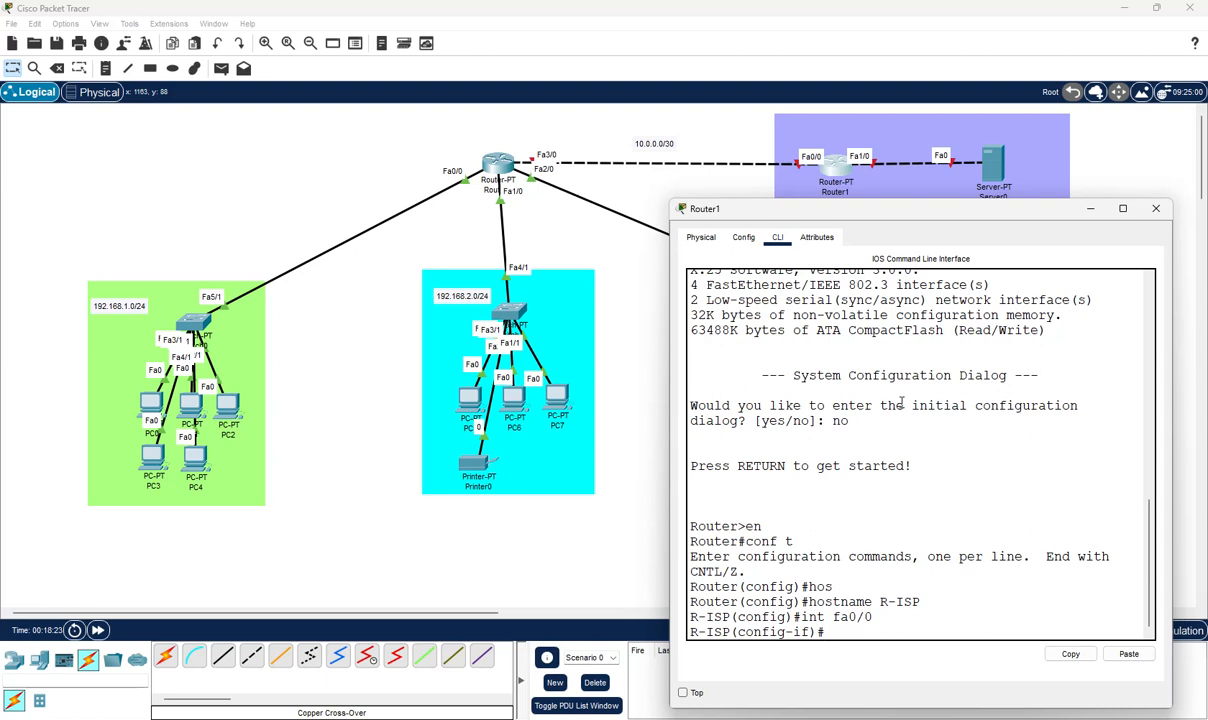
{"action": "type", "text": " add 10./"}
{"action": "key", "text": "BackSpace"}
{"action": "type", "text": "0."}
{"action": "type", "text": "0.2/"}
{"action": "key", "text": "BackSpace"}
{"action": "type", "text": "255.255.255.252"}
{"action": "key", "text": "Return"}
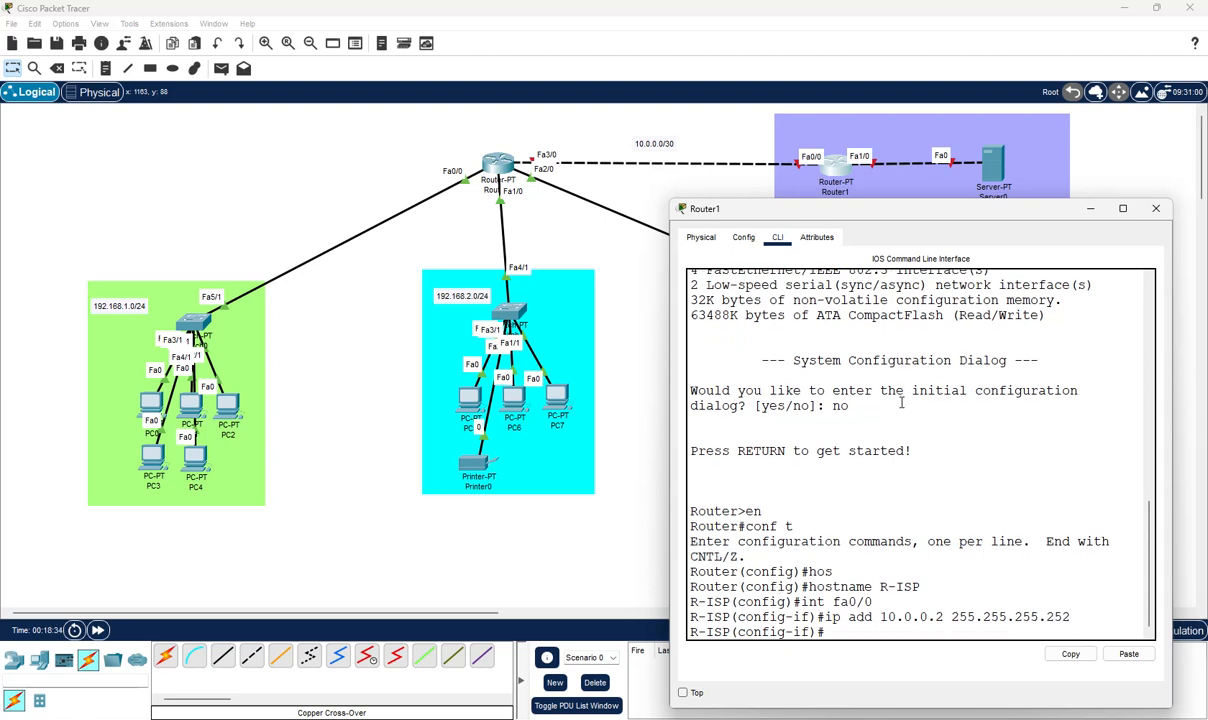
Enable Router1's interface fa0/0 with no sh
{"action": "key", "text": "Return"}
{"action": "type", "text": "no sh"}
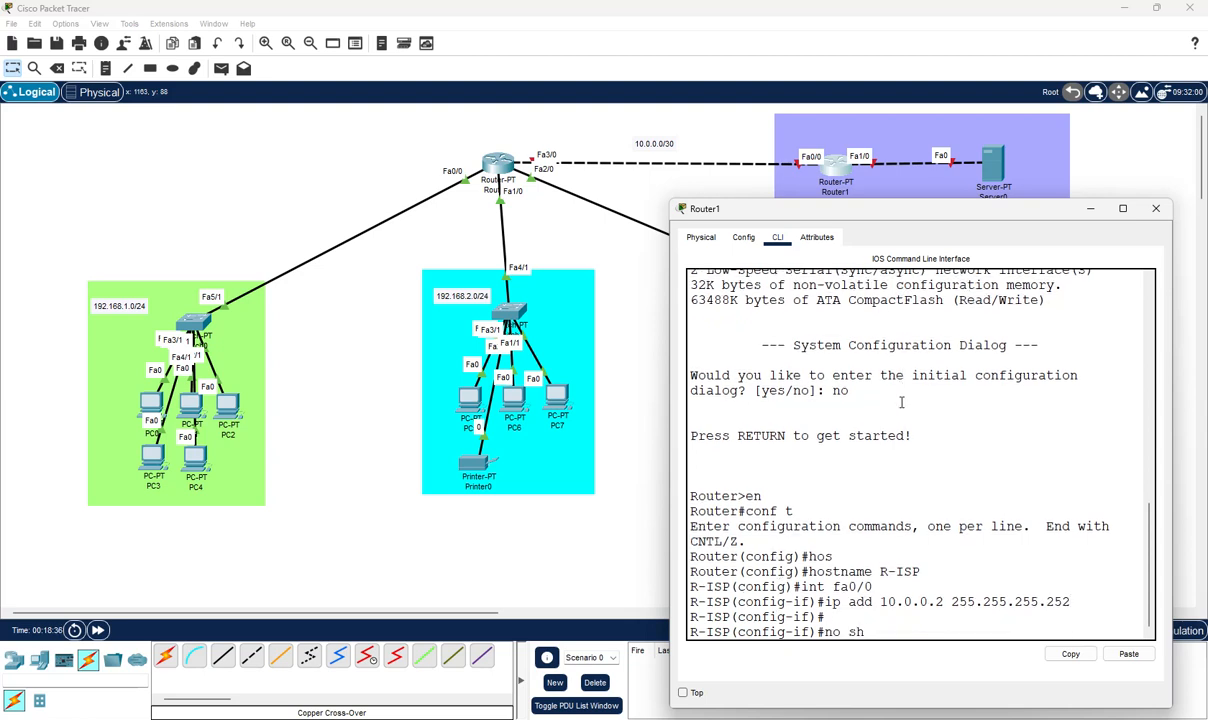
{"action": "key", "text": "Return"}
{"action": "key", "text": "Return"}
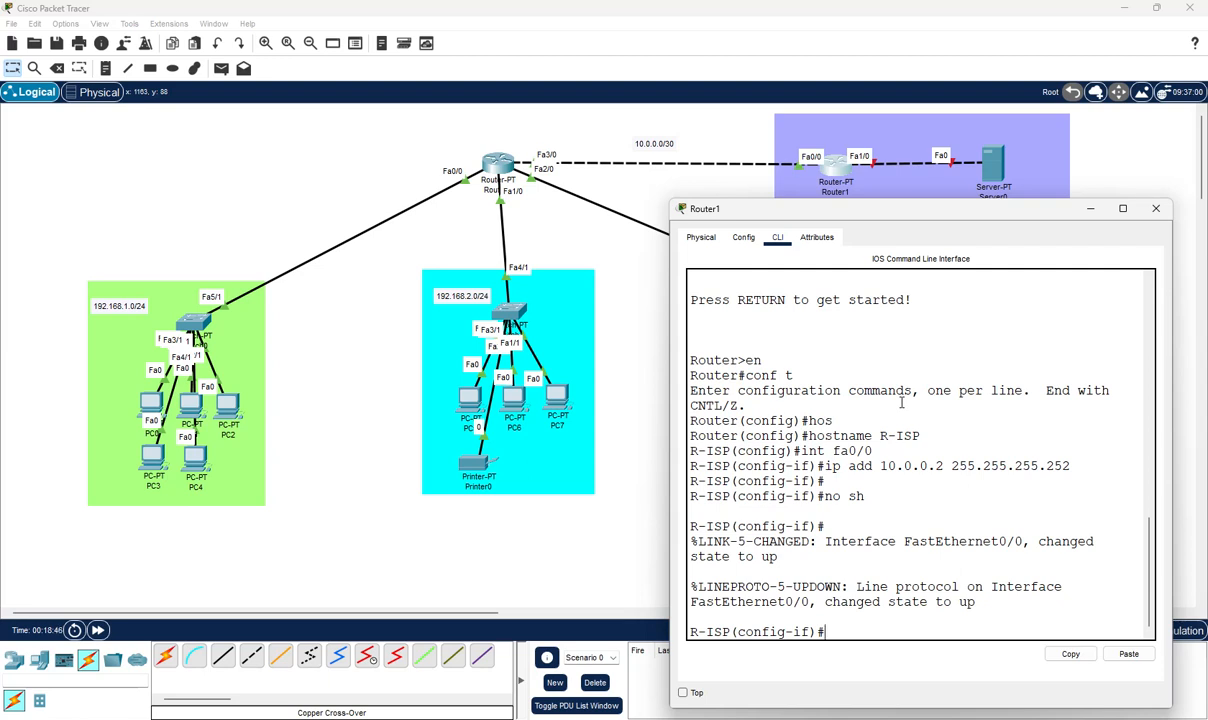
Assign IP address 8.8.8.1 with mask 255.255.255.0 to Router1's interface fa1/0
{"action": "type", "text": "int fa1/0"}
{"action": "key", "text": "Return"}
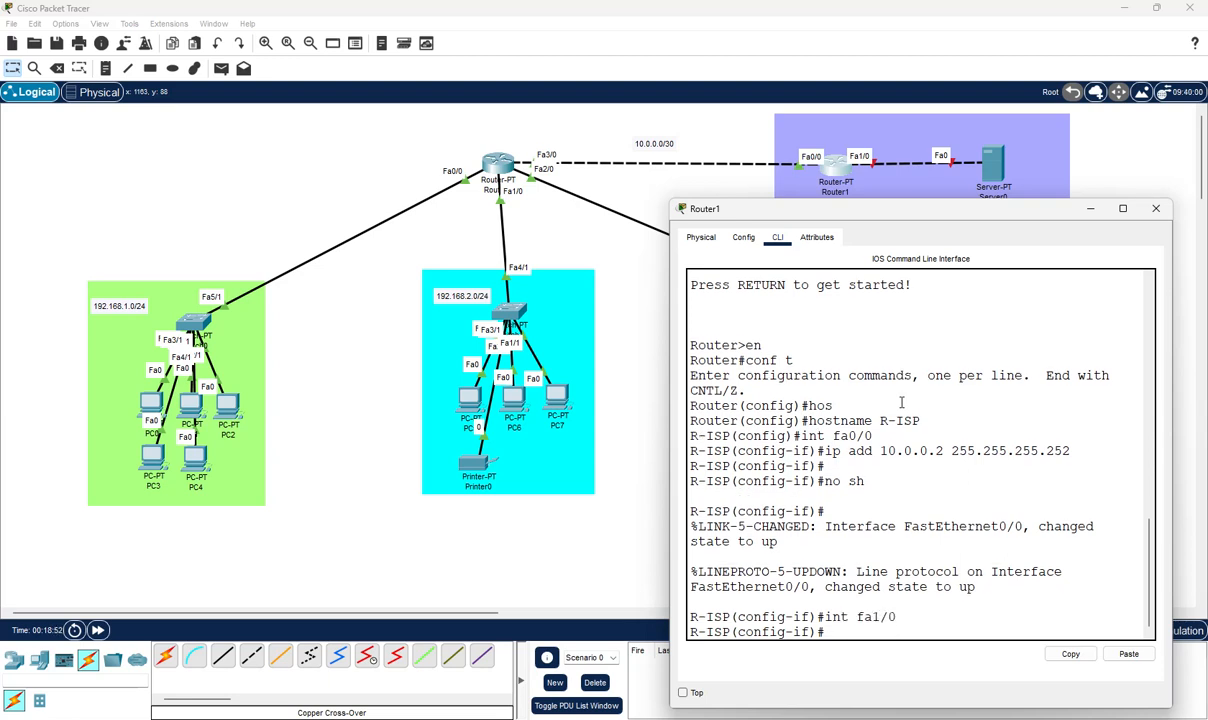
{"action": "type", "text": "ip add"}
{"action": "type", "text": " 8.8.8.1"}
{"action": "type", "text": " 255/"}
{"action": "type", "text": ".2"}
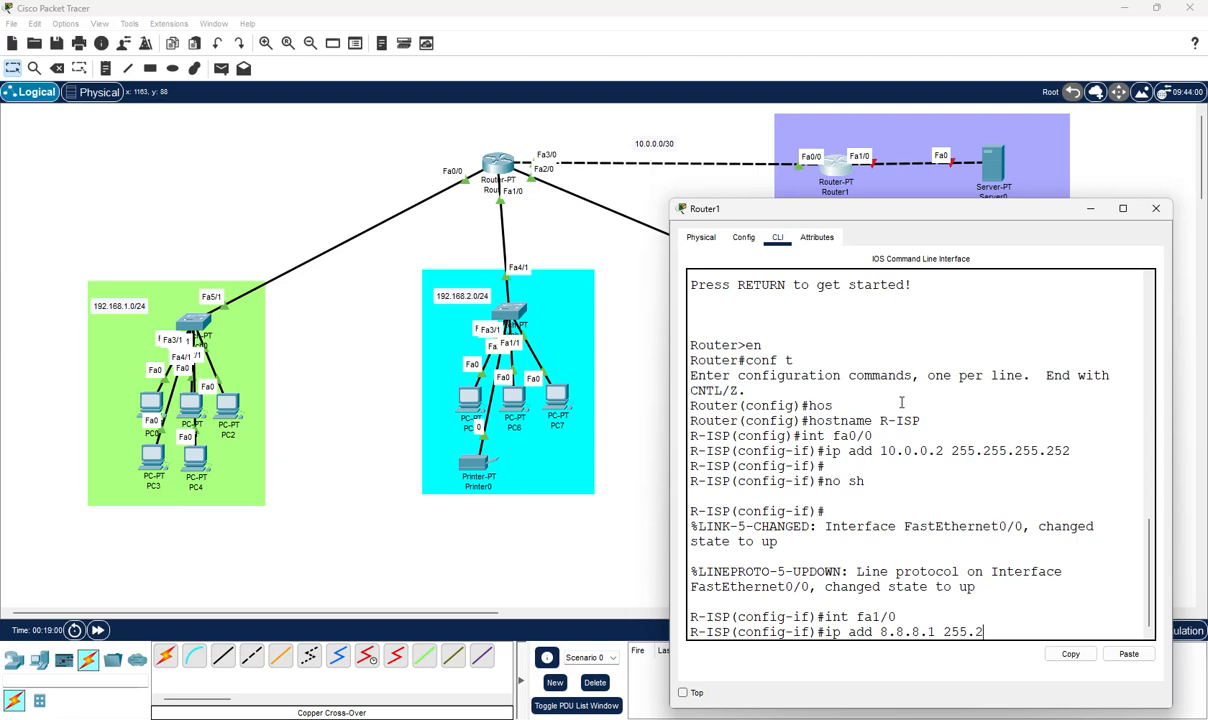
{"action": "type", "text": "55.255.-"}
{"action": "key", "text": "BackSpace"}
{"action": "type", "text": "0"}
{"action": "key", "text": "Return"}
Enable Router1's interface fa1/0 with no sh
{"action": "type", "text": "no sh"}
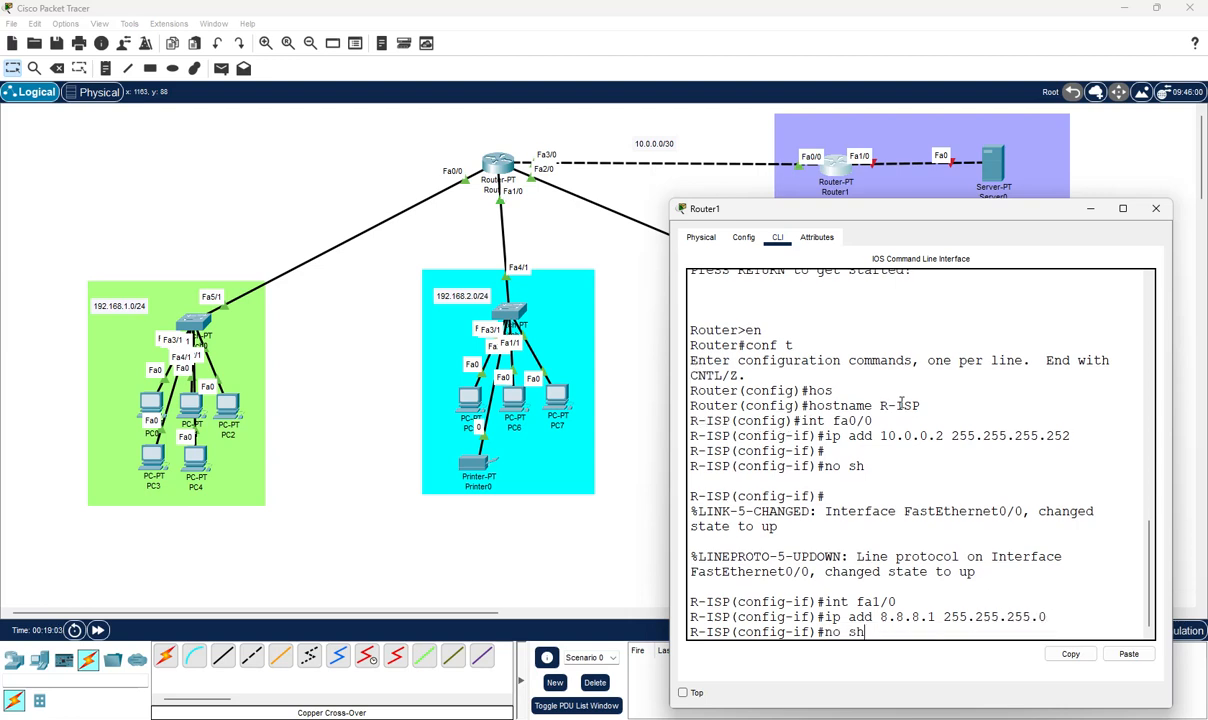
{"action": "key", "text": "Return"}
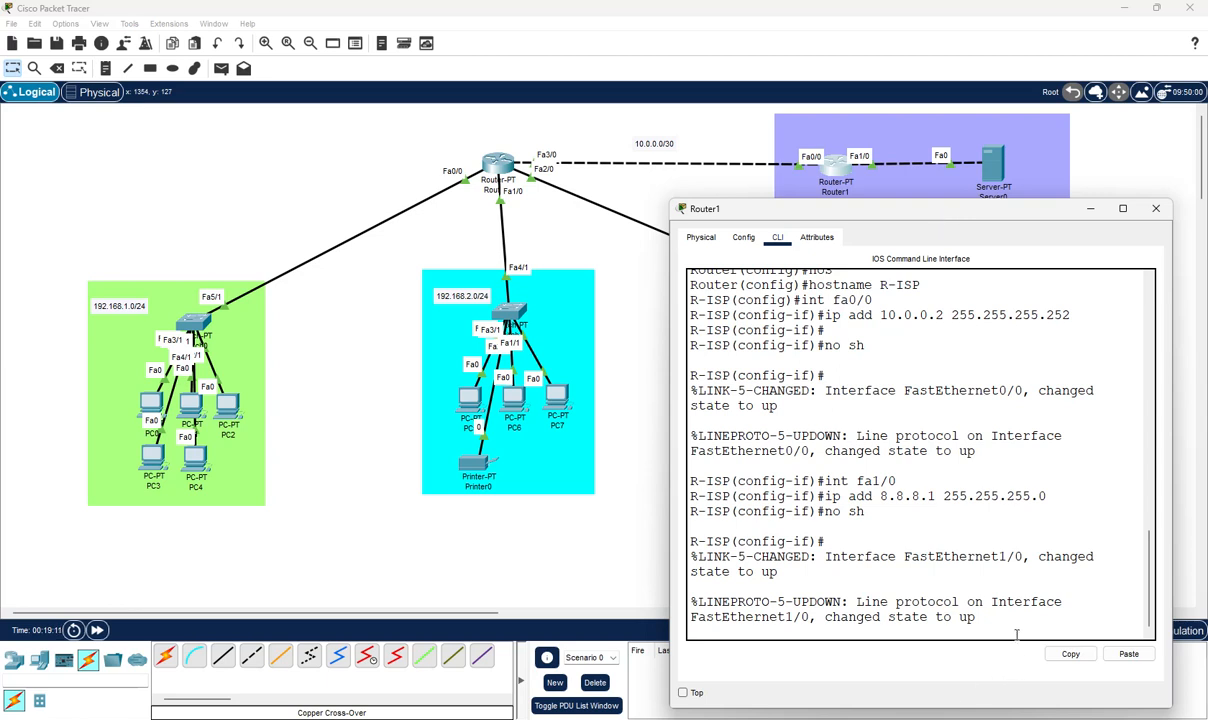
{"action": "key", "text": "Return"}
{"action": "key", "text": "Return"}
{"action": "key", "text": "Return"}
{"action": "key", "text": "Return"}
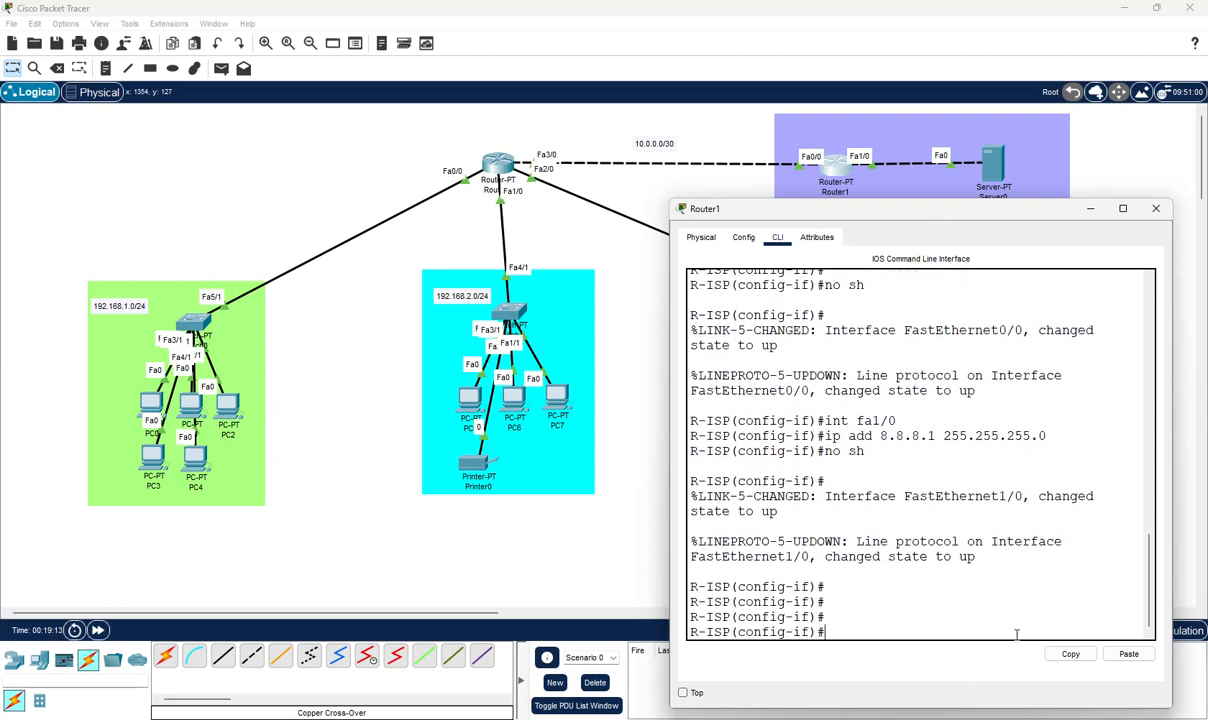
Leave configuration mode on Router1 and ping 10.0.0.1 to test the link to Router0
{"action": "type", "text": "exit"}
{"action": "key", "text": "Return"}
{"action": "type", "text": "exit"}
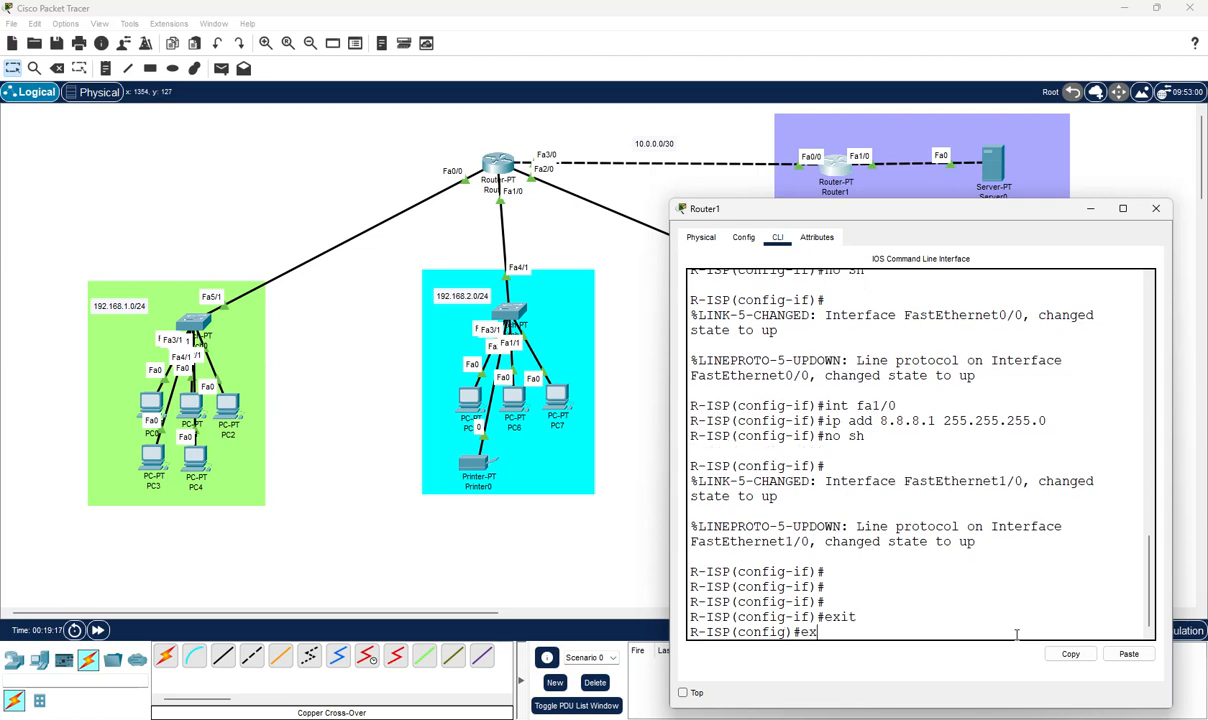
{"action": "key", "text": "Return"}
{"action": "type", "text": "p"}
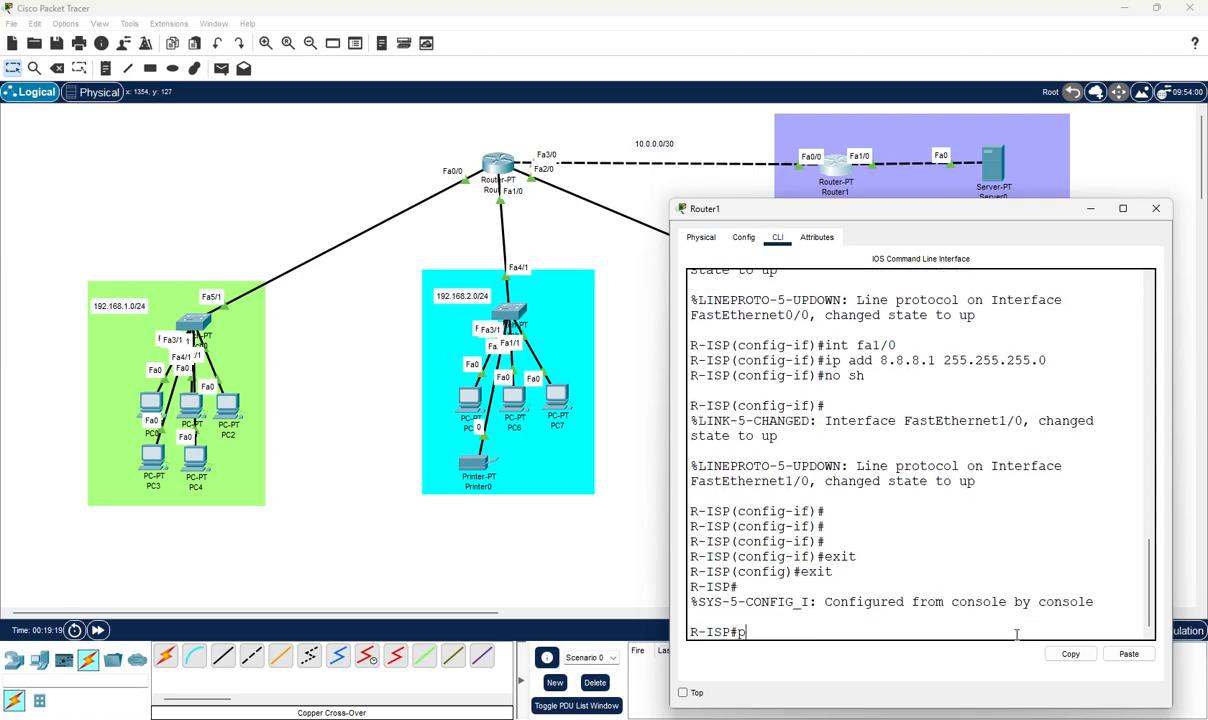
{"action": "type", "text": "ing 10.0.0.1"}
{"action": "key", "text": "Return"}
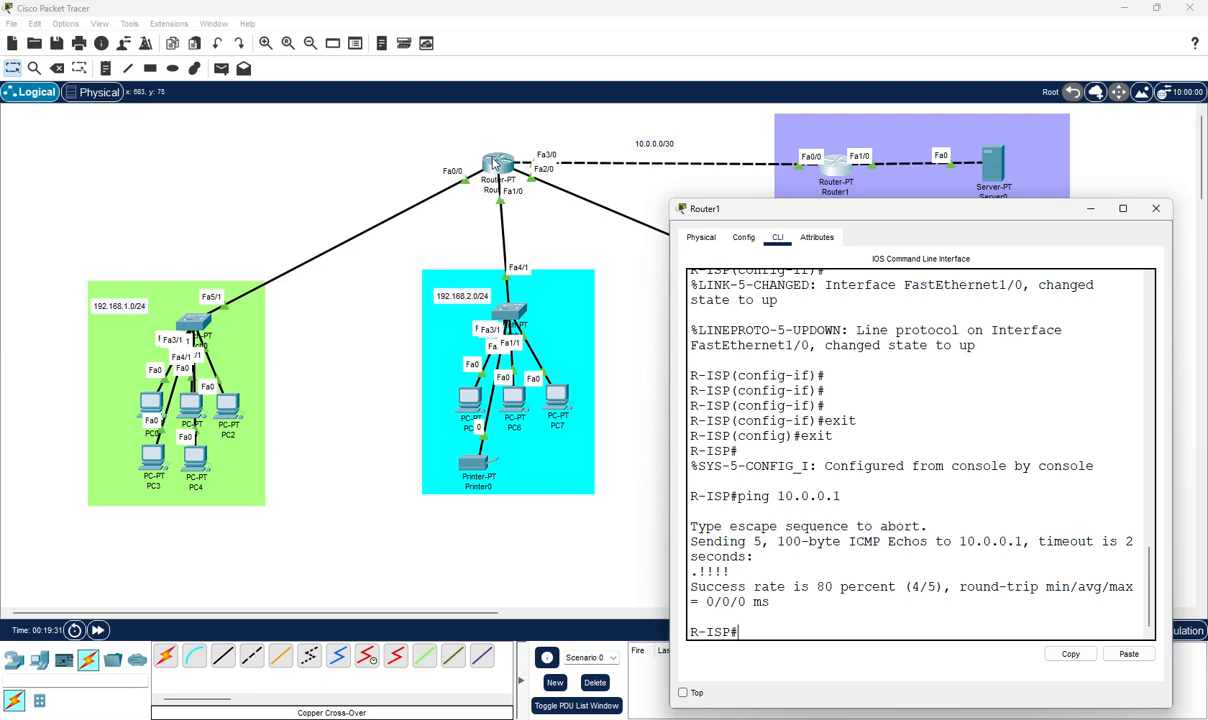
Highlight the line of echo reply marks in the ping output to examine it
{"action": "double_click", "coordinate": [694, 574]}
{"action": "left_click_drag", "start_coordinate": [693, 578], "coordinate": [699, 580]}
{"action": "left_click", "coordinate": [699, 578]}
{"action": "double_click", "coordinate": [699, 576]}
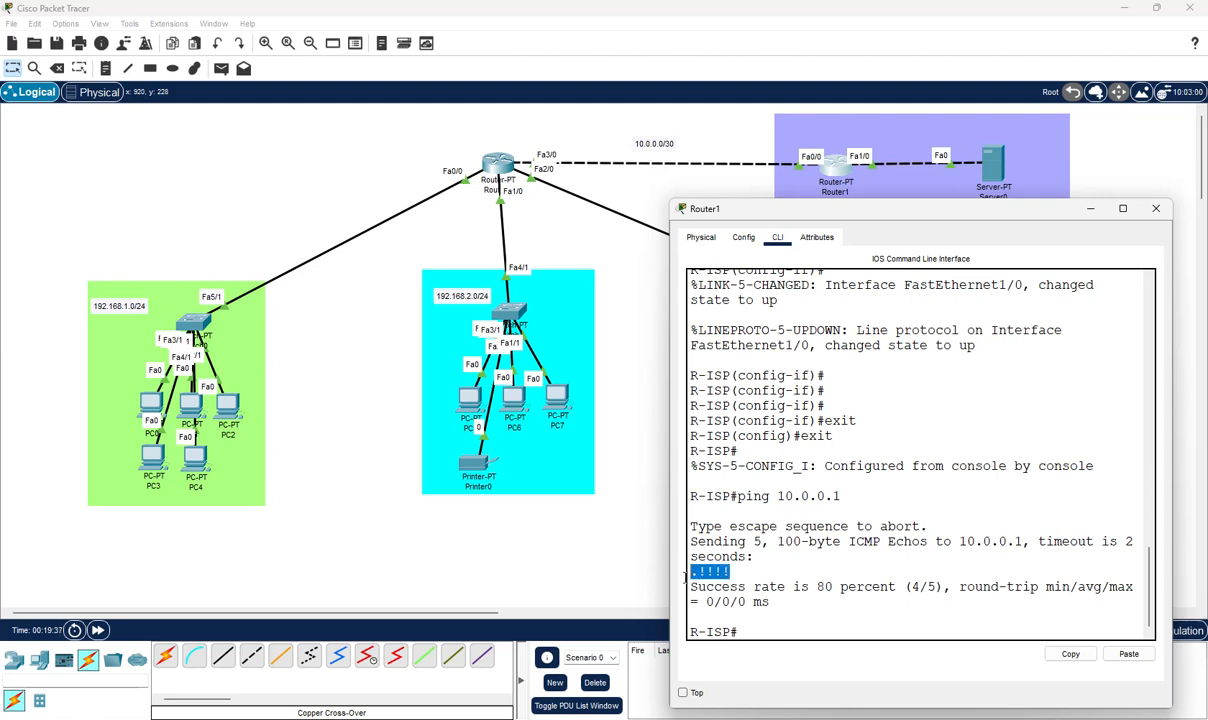
Highlight the first mark in the ping's reply line and repeat the ping to 10.0.0.1 from Router1
{"action": "left_click", "coordinate": [702, 571]}
{"action": "left_click_drag", "start_coordinate": [702, 571], "coordinate": [690, 572]}
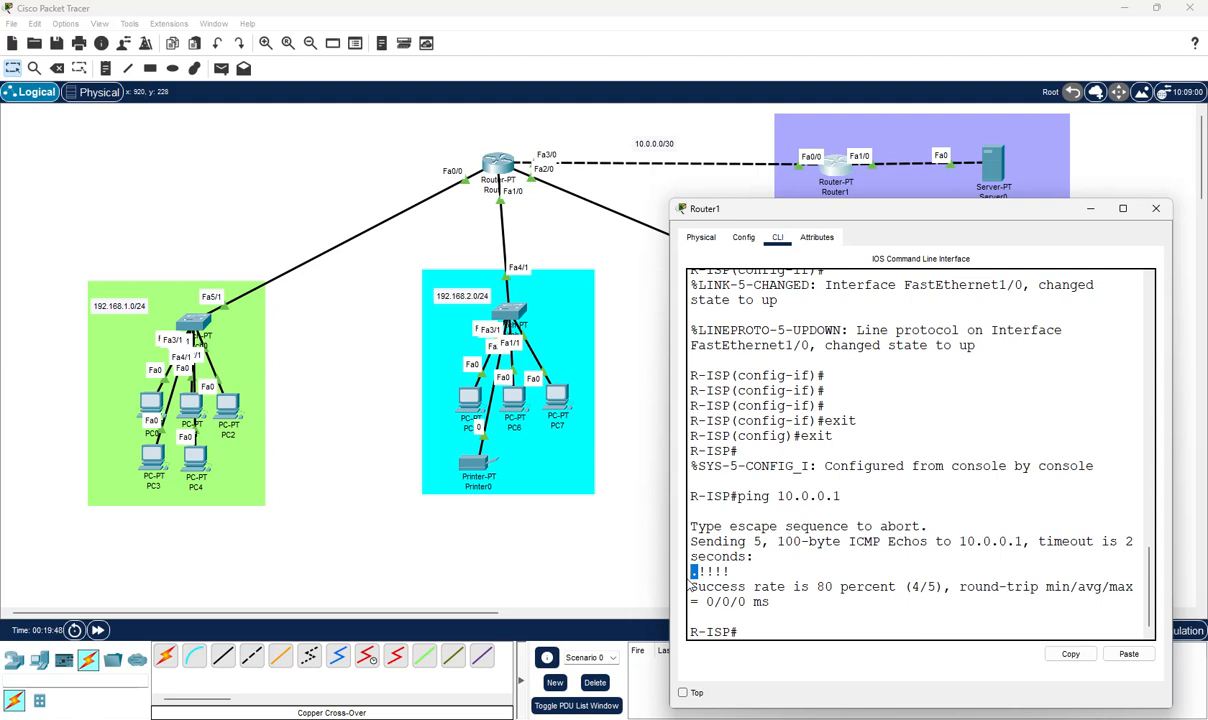
{"action": "key", "text": "Up"}
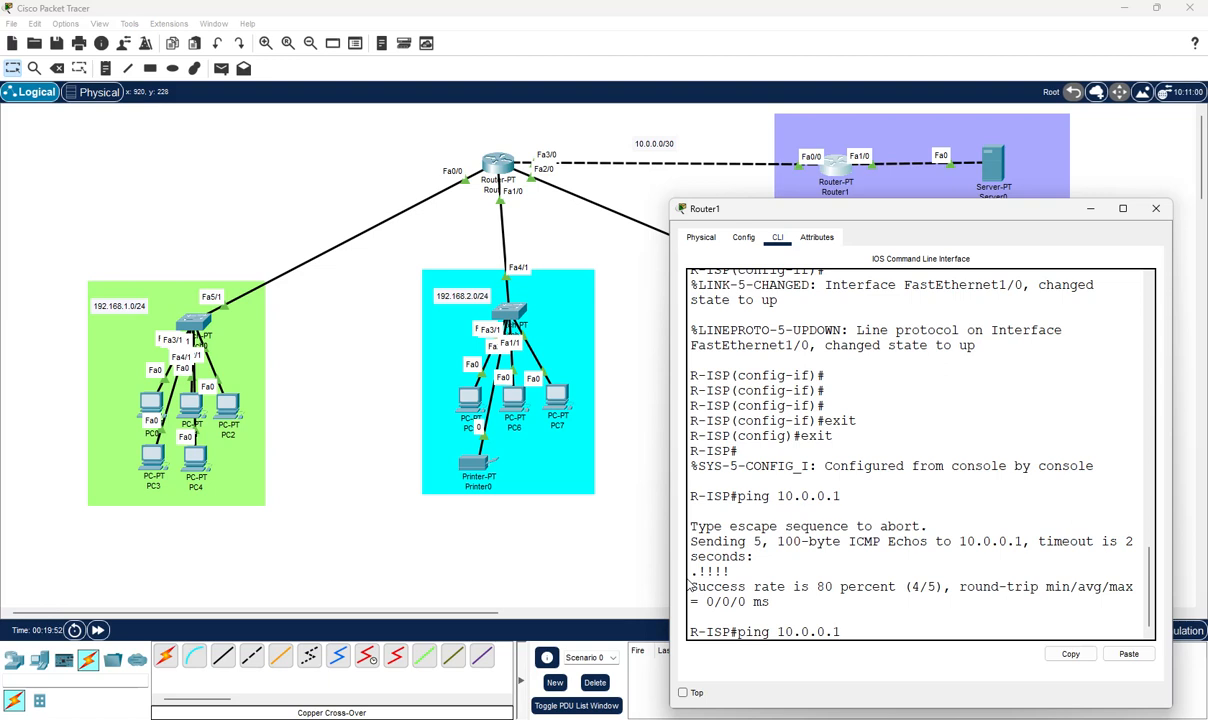
{"action": "key", "text": "Return"}
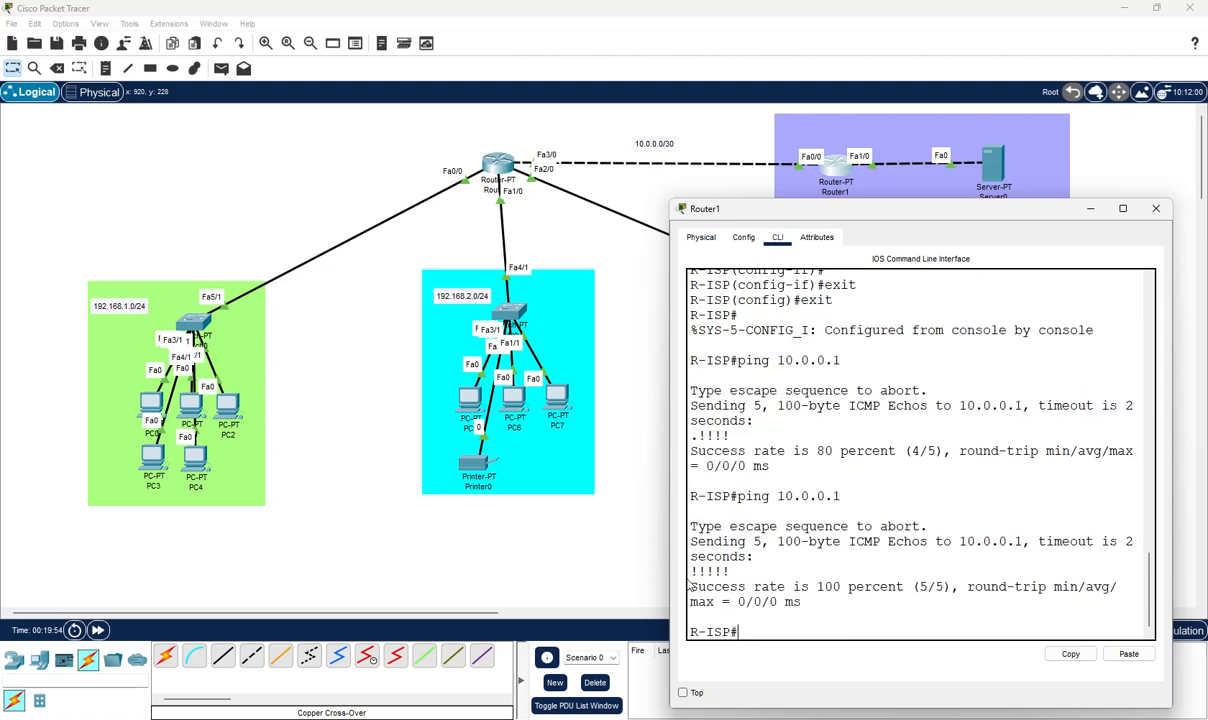
Highlight the reply marks and part of the success rate line in the repeated ping's output to examine them
{"action": "left_click_drag", "start_coordinate": [742, 572], "coordinate": [690, 572]}
{"action": "left_click", "coordinate": [822, 587]}
{"action": "left_click_drag", "start_coordinate": [818, 587], "coordinate": [946, 587]}
{"action": "left_click", "coordinate": [922, 626]}
Save Router1's running configuration with the write command and close its window
{"action": "left_click_drag", "start_coordinate": [980, 217], "coordinate": [840, 219]}
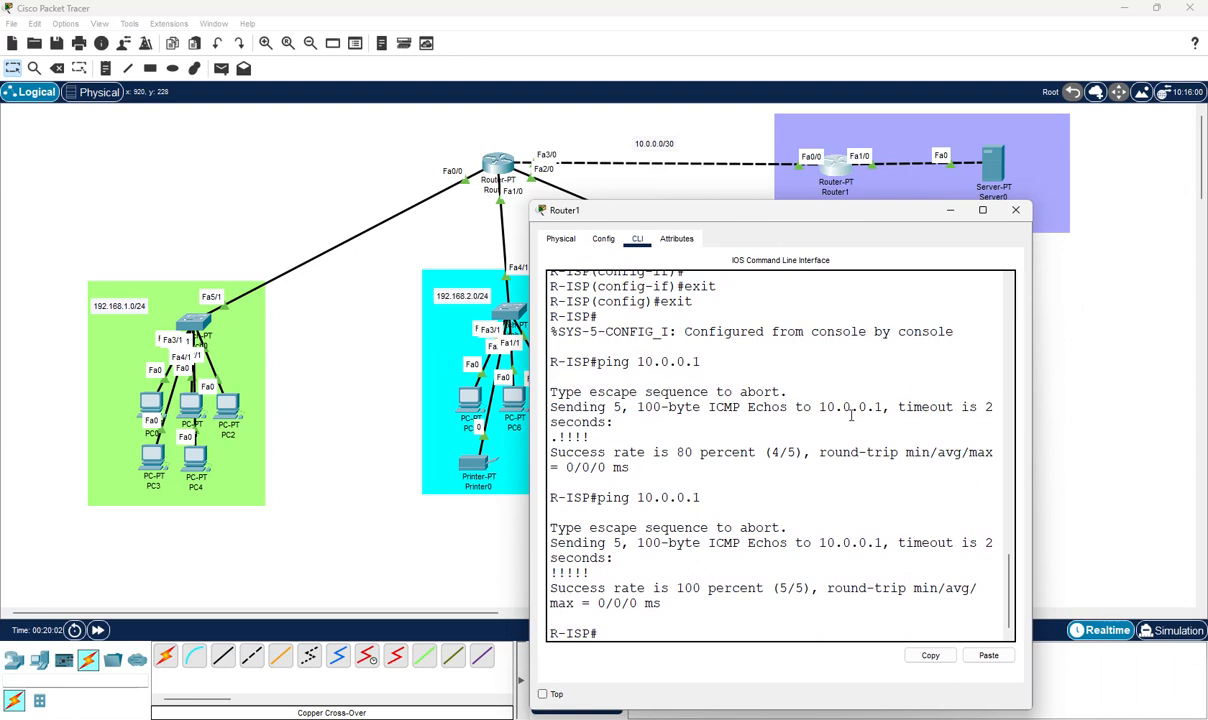
{"action": "type", "text": "write"}
{"action": "key", "text": "Return"}
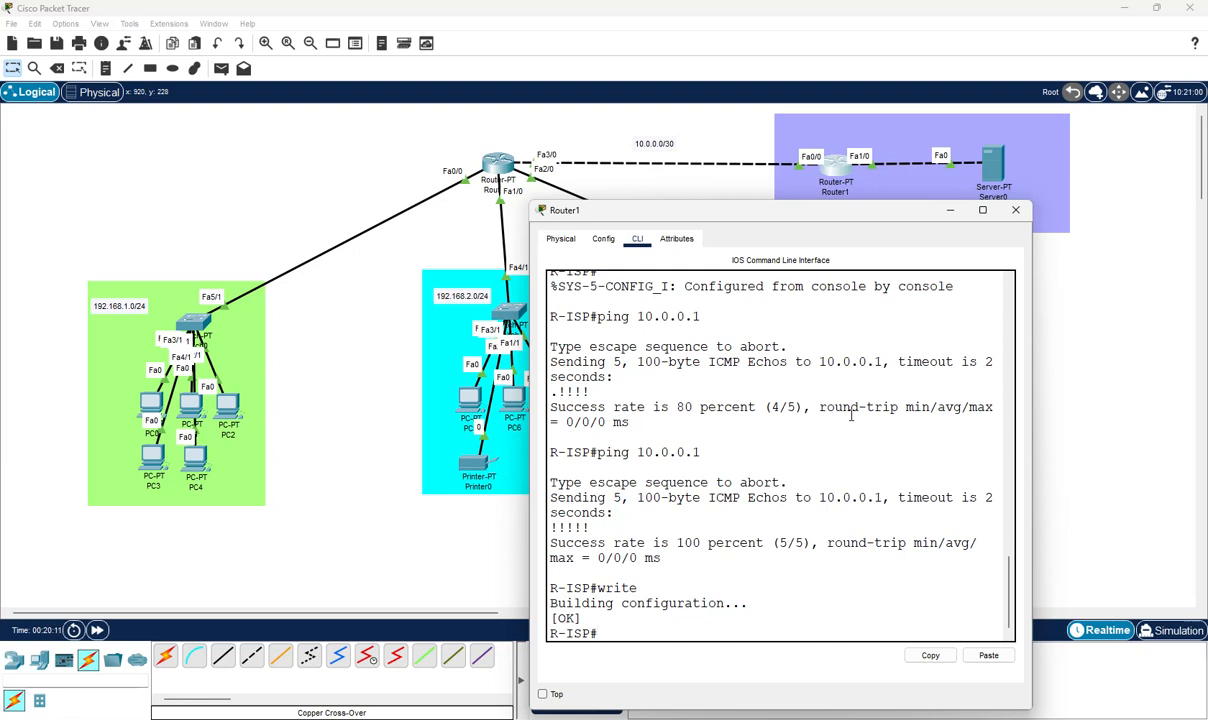
{"action": "left_click", "coordinate": [1013, 209]}
Assign Server0's FastEthernet0 the static IPv4 address 8.8.8.8 with subnet mask 255.255.255.0
{"action": "left_click", "coordinate": [1001, 178]}
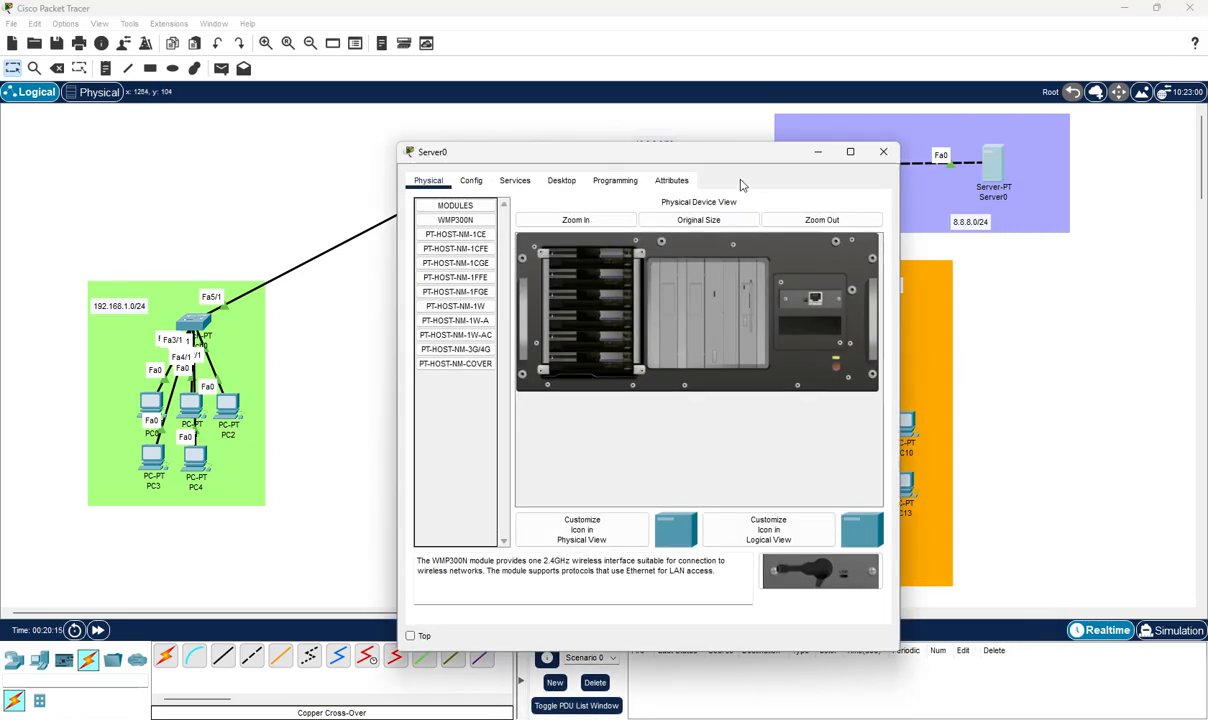
{"action": "left_click", "coordinate": [483, 184]}
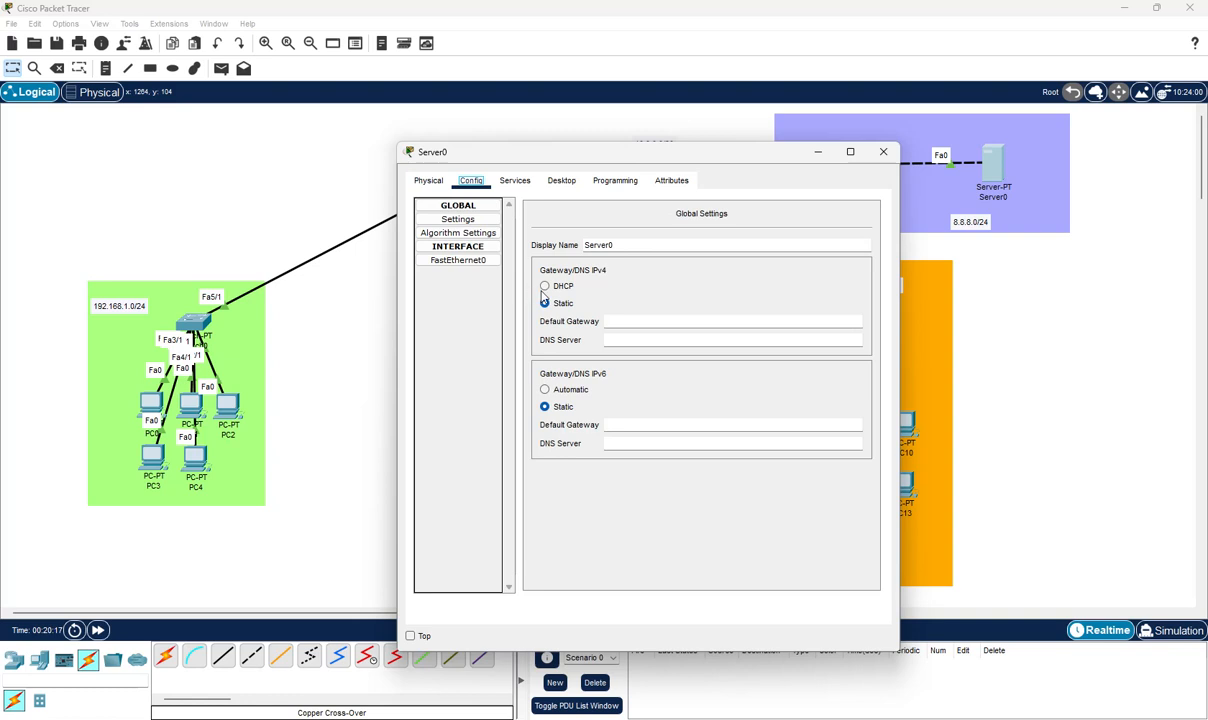
{"action": "left_click", "coordinate": [460, 260]}
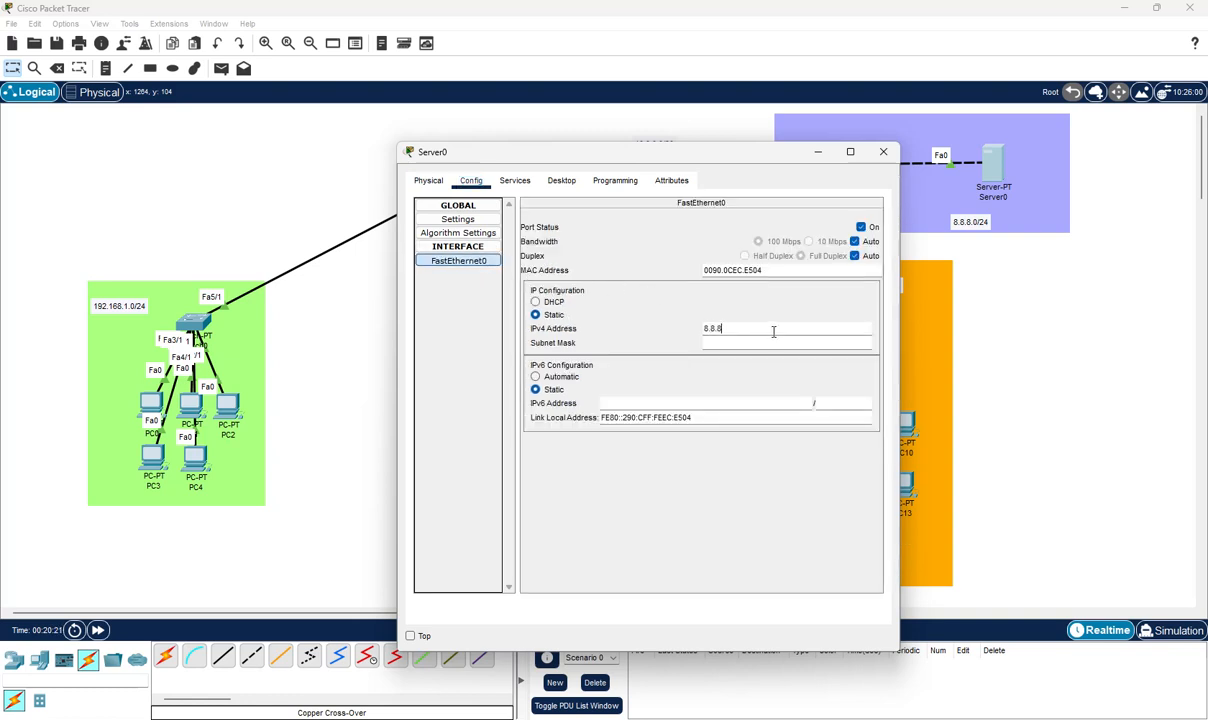
{"action": "key", "text": "Tab"}
{"action": "type", "text": "2"}
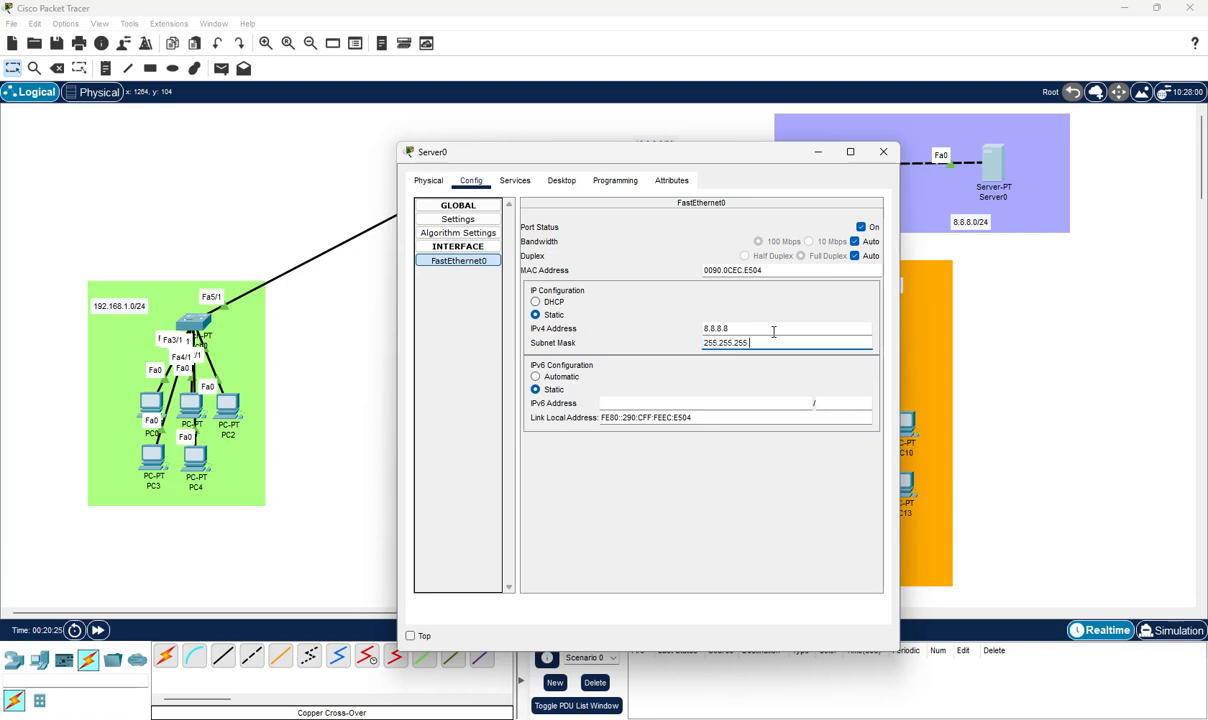
{"action": "key", "text": "Tab"}
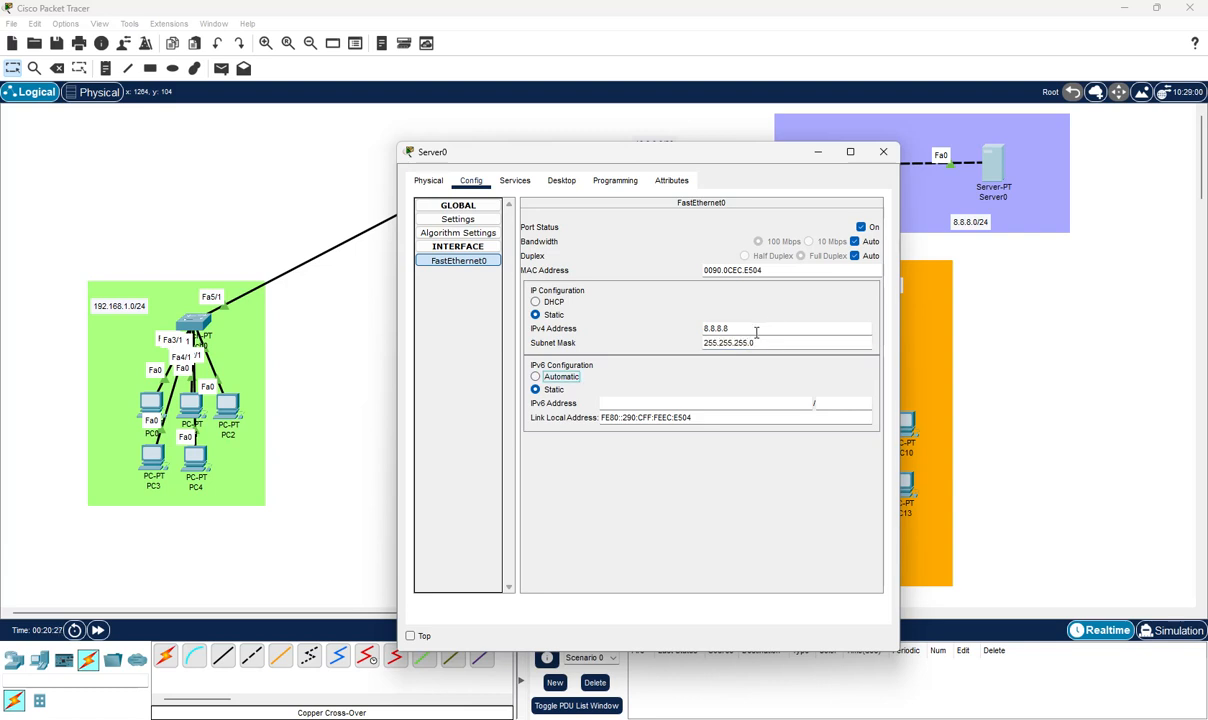
Set Server0's IPv4 default gateway to 8.8.8.1 and close its configuration window
{"action": "left_click", "coordinate": [452, 220]}
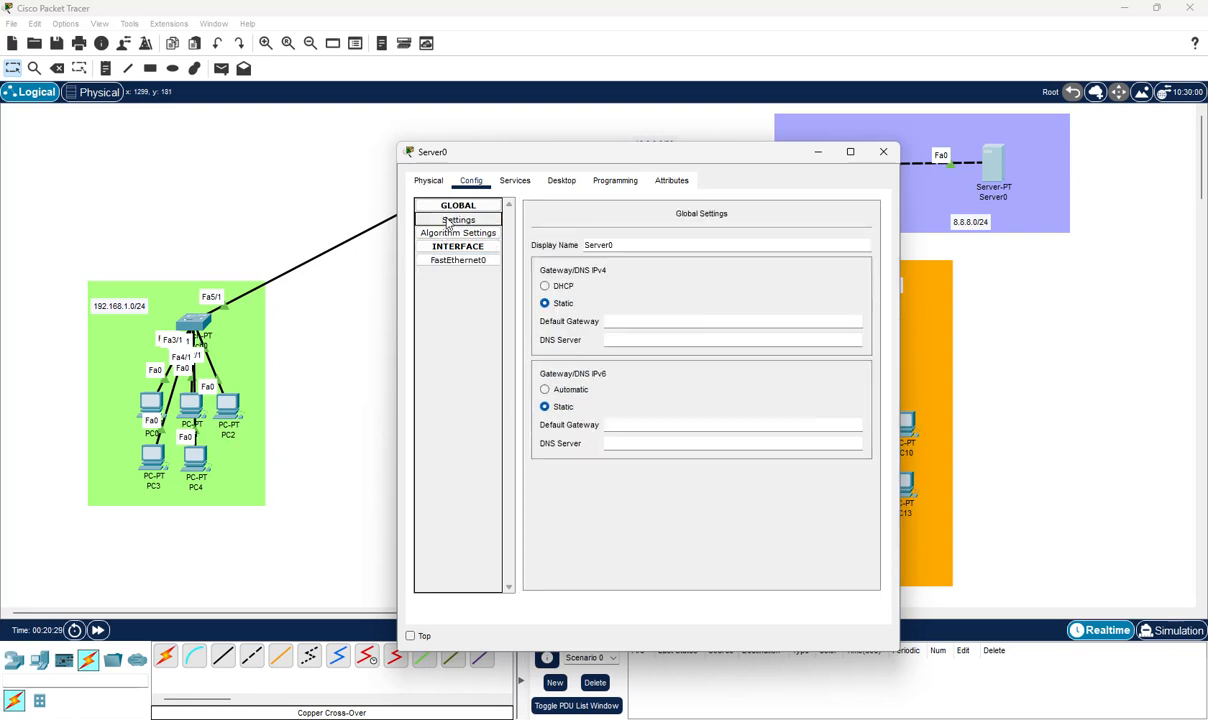
{"action": "left_click", "coordinate": [619, 322]}
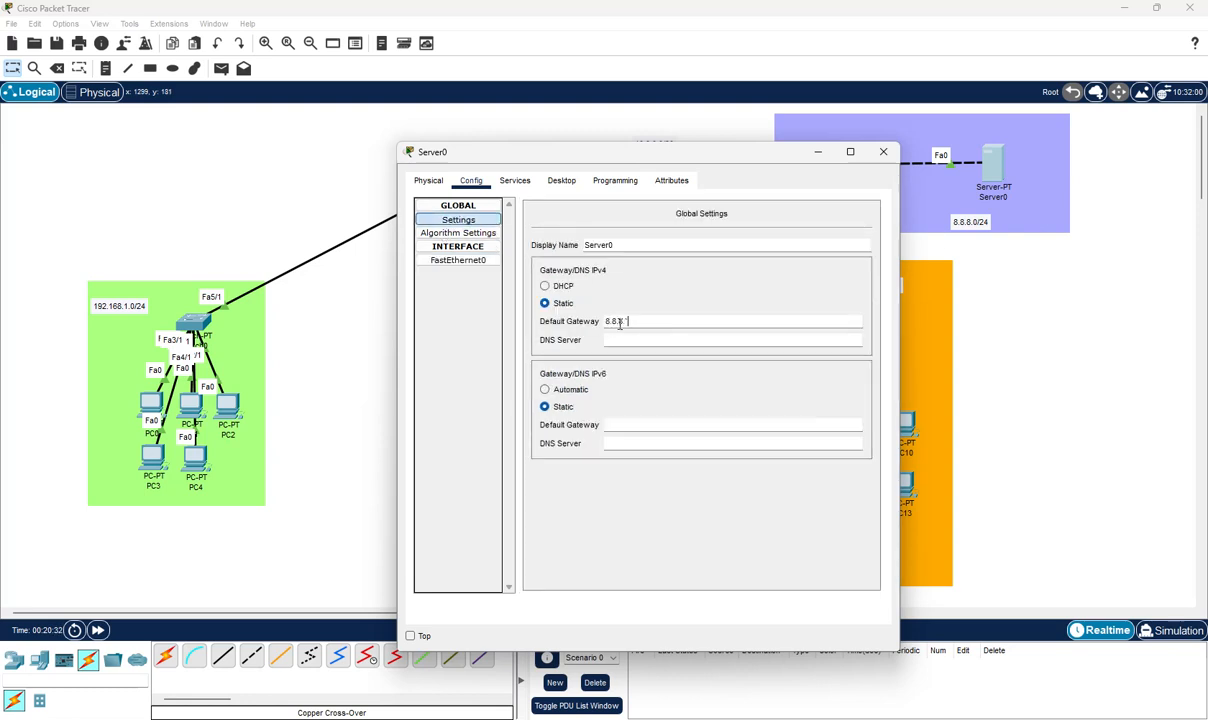
{"action": "left_click_drag", "start_coordinate": [670, 155], "coordinate": [512, 283]}
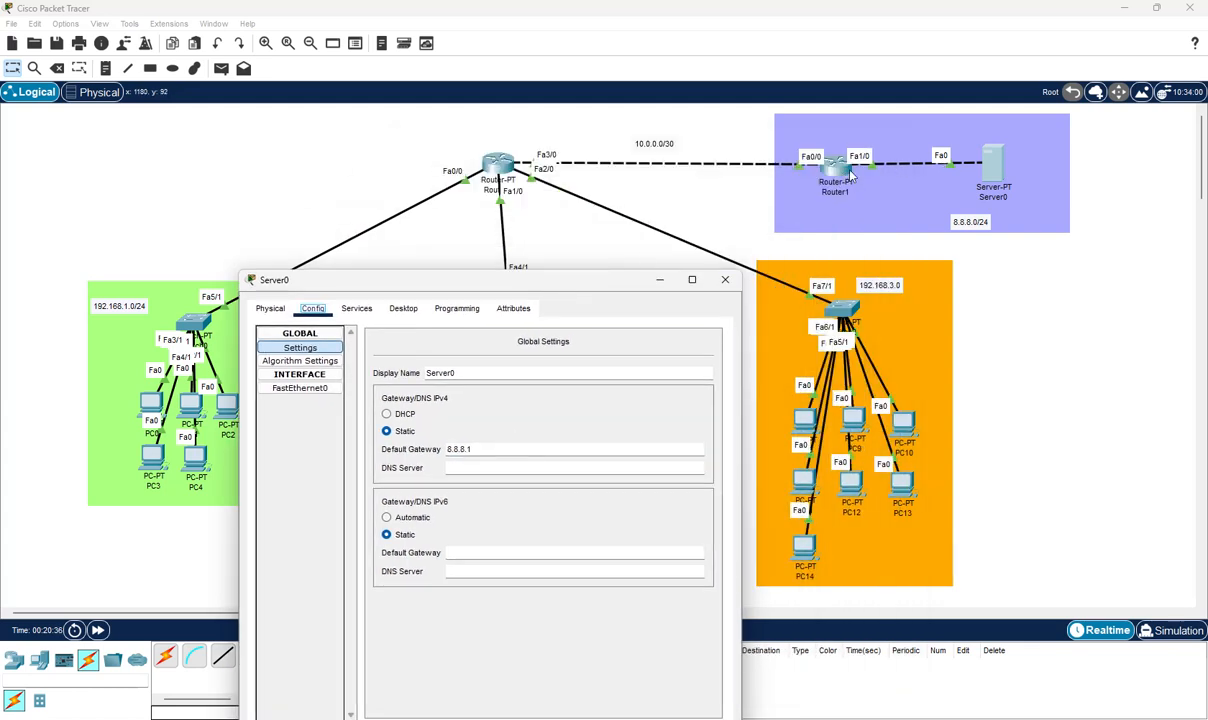
{"action": "left_click", "coordinate": [724, 279]}
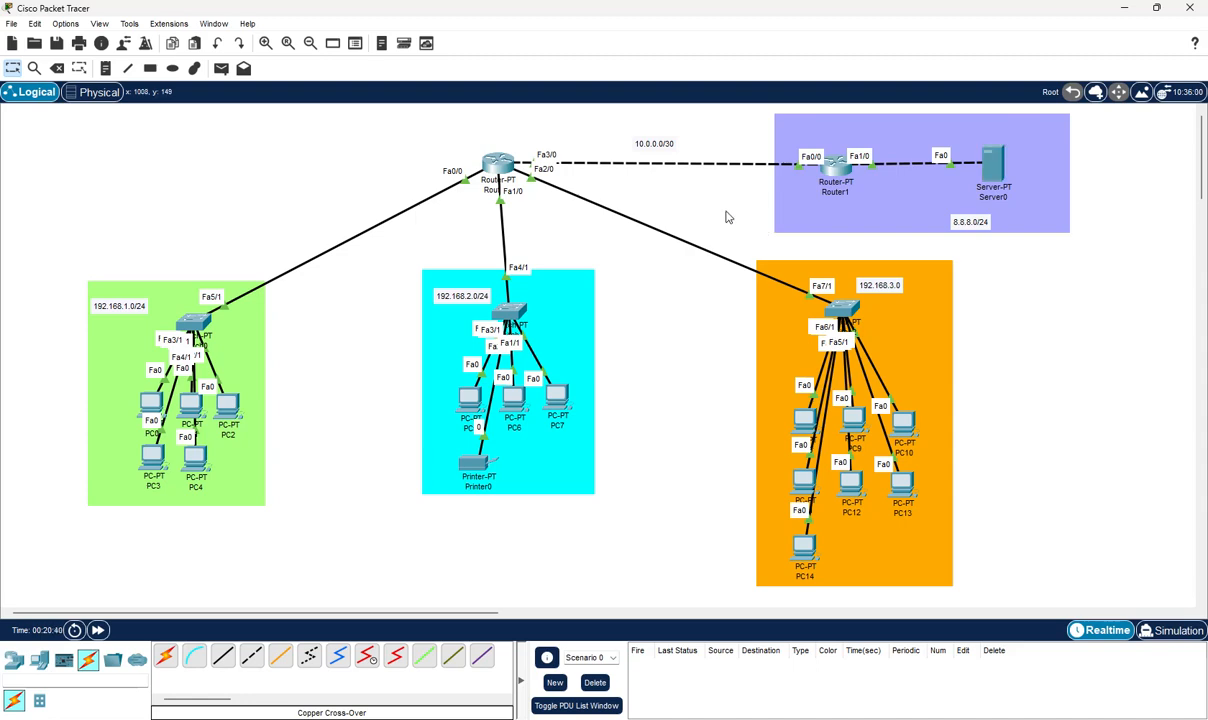
Ping 8.8.8.8 from Router1's command line to test the link to Server0, and close the router window
{"action": "left_click", "coordinate": [837, 178]}
{"action": "key", "text": "Return"}
{"action": "key", "text": "Return"}
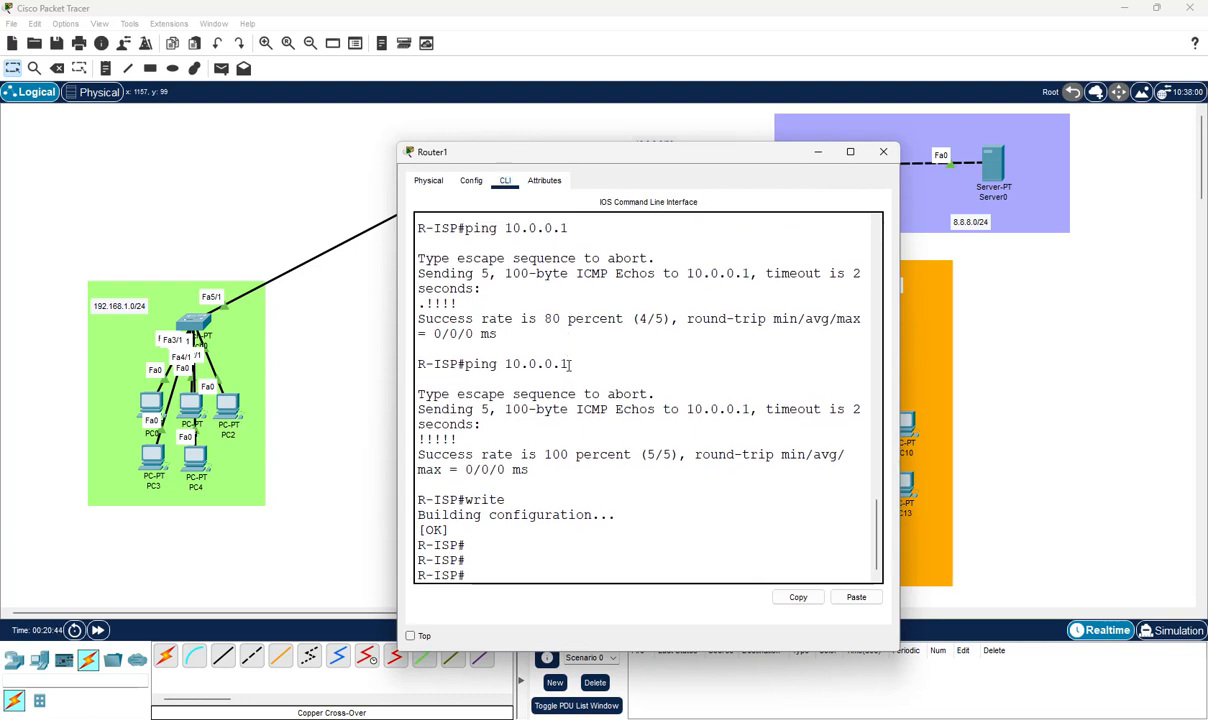
{"action": "type", "text": "ping 8.8.8.8"}
{"action": "key", "text": "Return"}
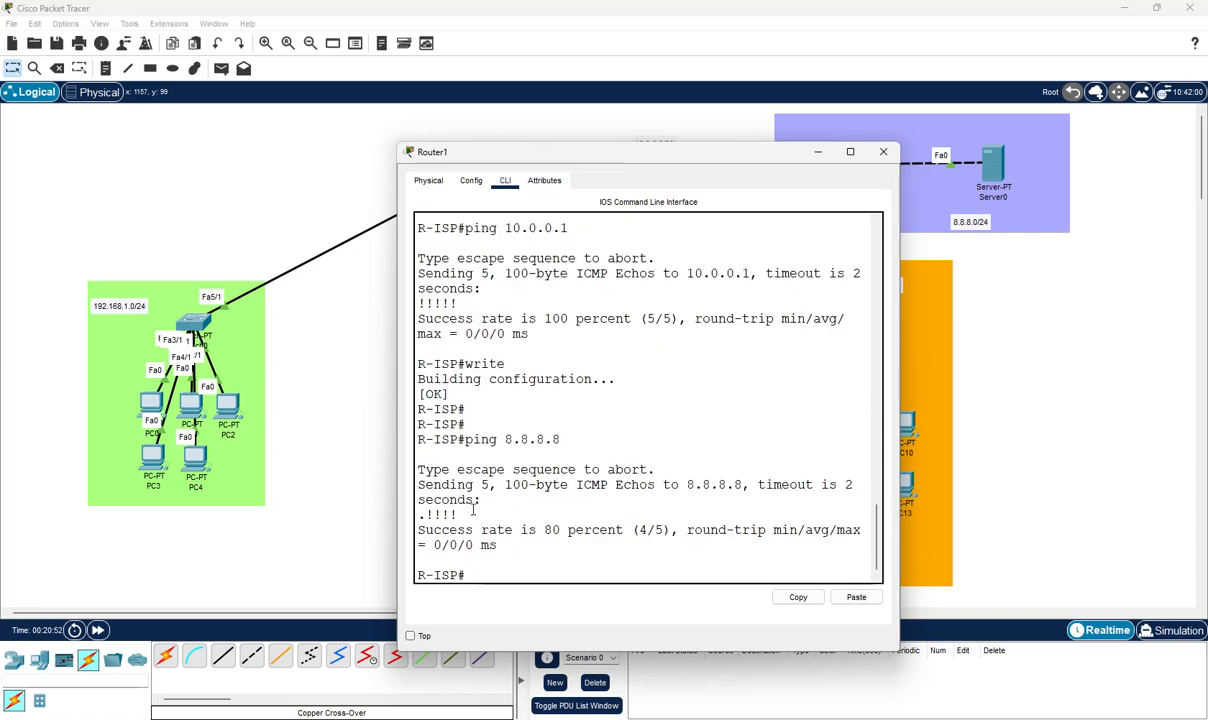
{"action": "left_click", "coordinate": [883, 151]}
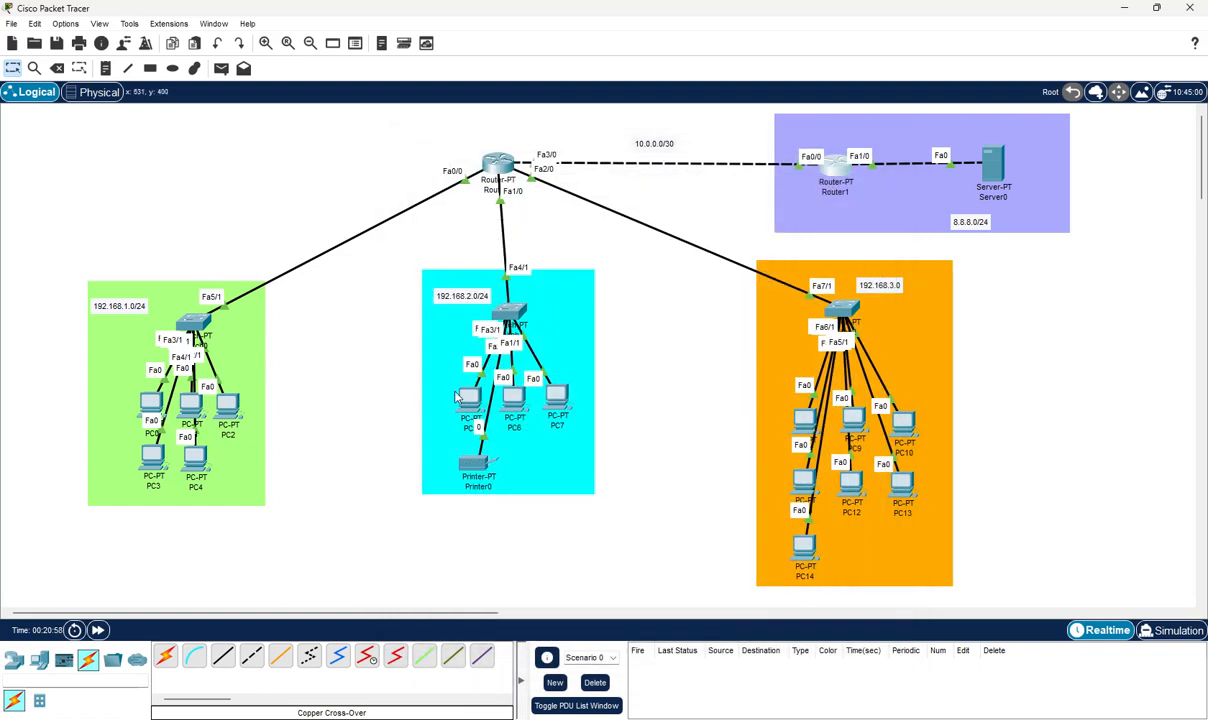
Give PC0 the static IPv4 address 192.168.1.2 with mask 255.255.255.0 and default gateway 192.168.1.1
{"action": "mouse_move", "coordinate": [166, 422]}
{"action": "left_click", "coordinate": [156, 400]}
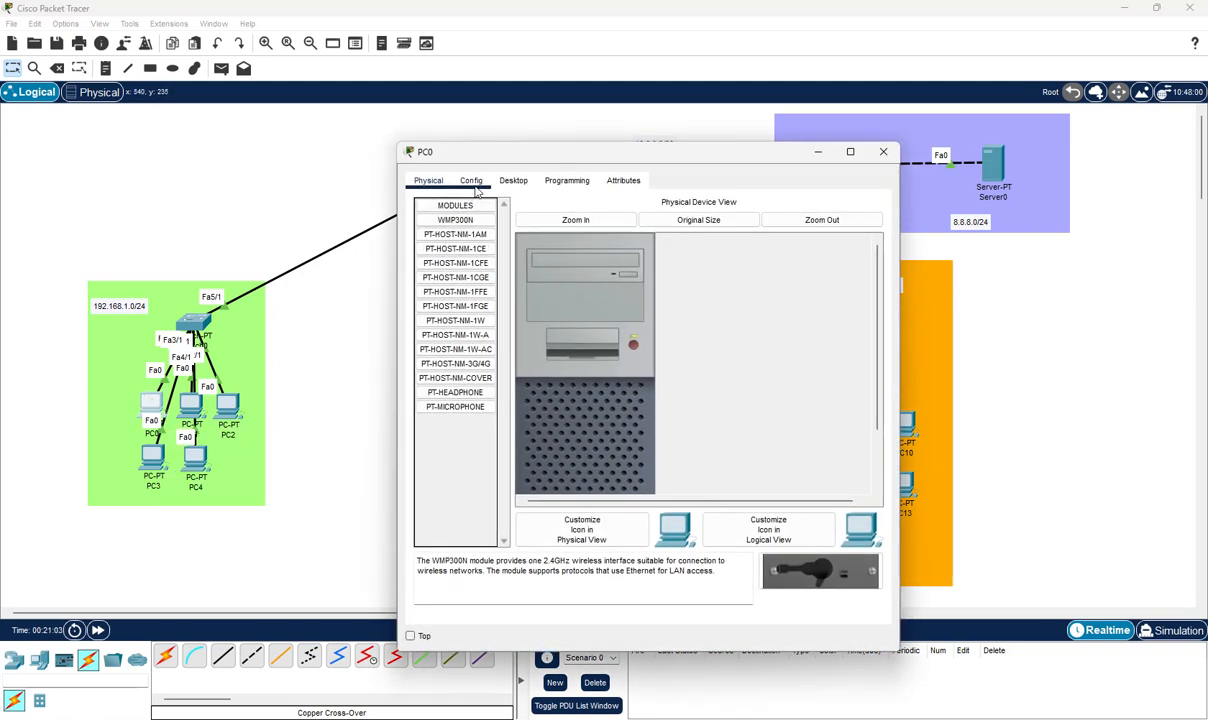
{"action": "left_click", "coordinate": [515, 180]}
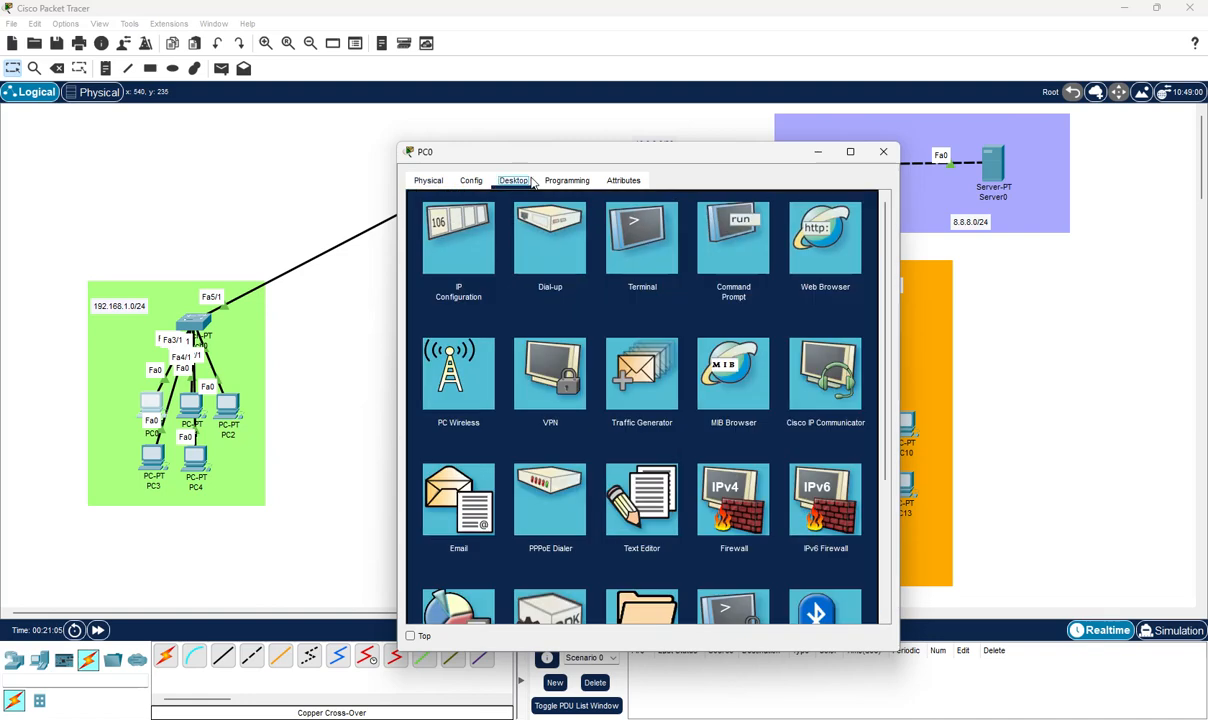
{"action": "left_click", "coordinate": [452, 250]}
{"action": "left_click", "coordinate": [622, 282]}
{"action": "type", "text": "192.168.1.2"}
{"action": "key", "text": "Tab"}
{"action": "key", "text": "Tab"}
{"action": "type", "text": "192.168.1.1"}
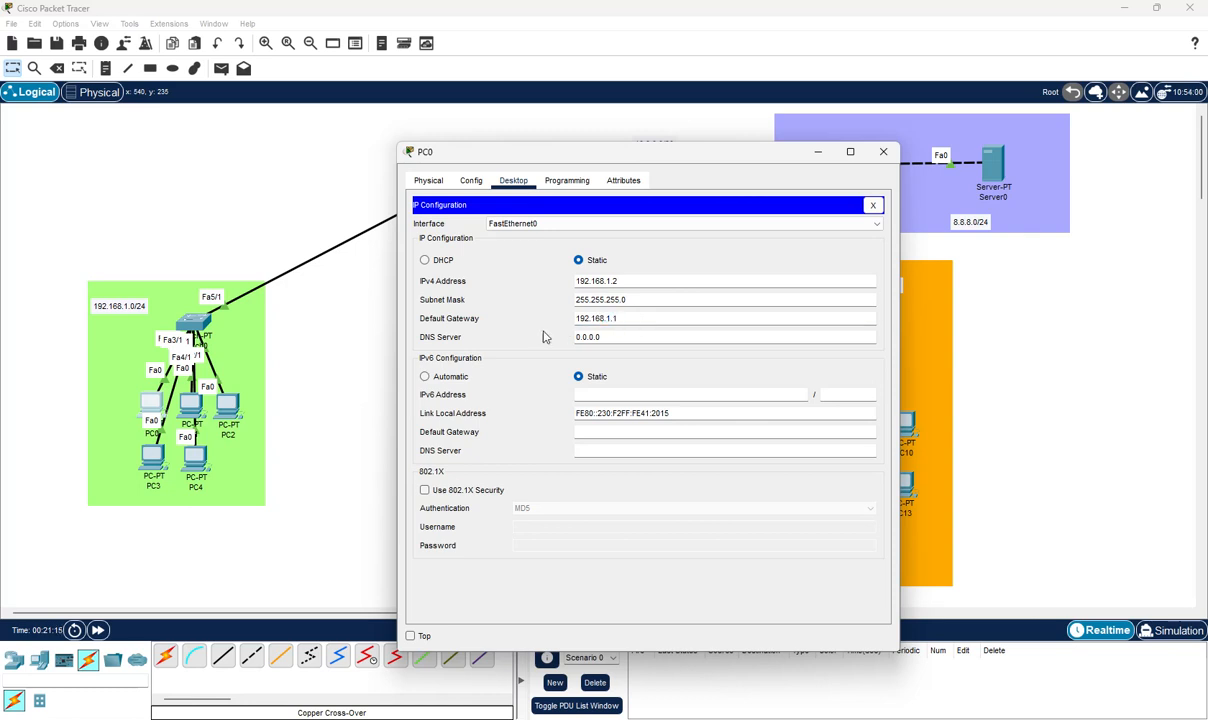
Copy PC0's default gateway address and close the PC0 window
{"action": "triple_click", "coordinate": [603, 322]}
{"action": "key", "text": "ctrl+c"}
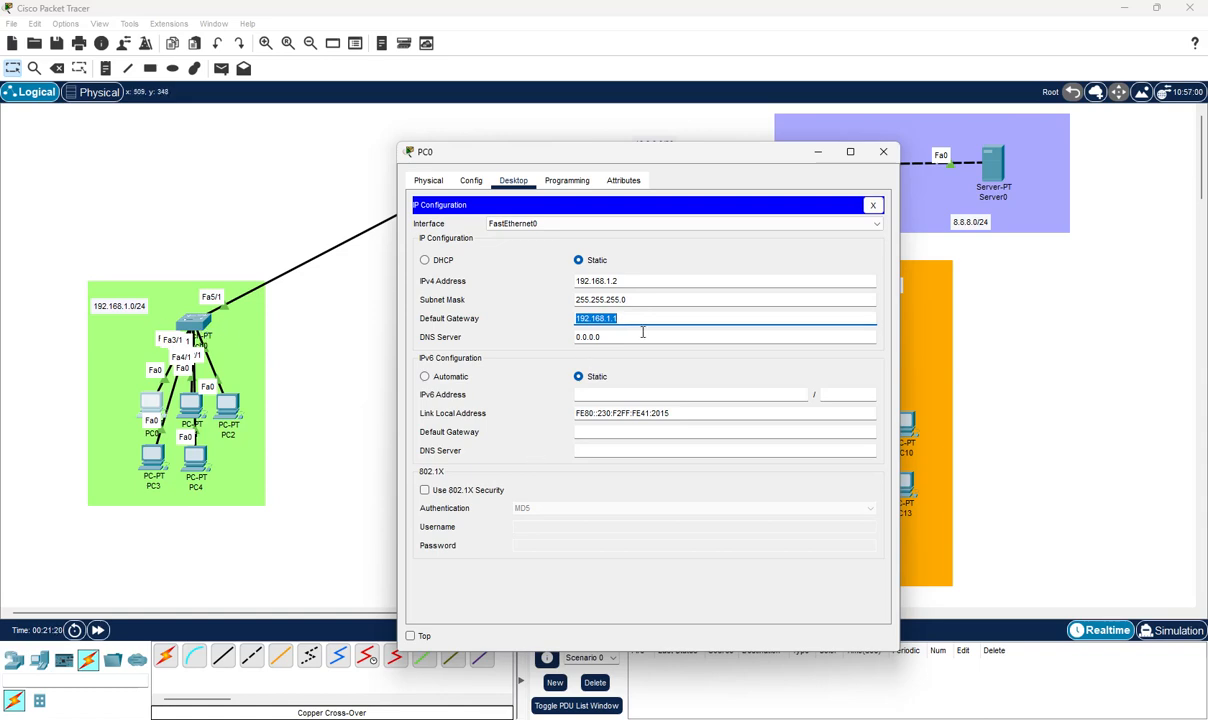
{"action": "left_click", "coordinate": [881, 156]}
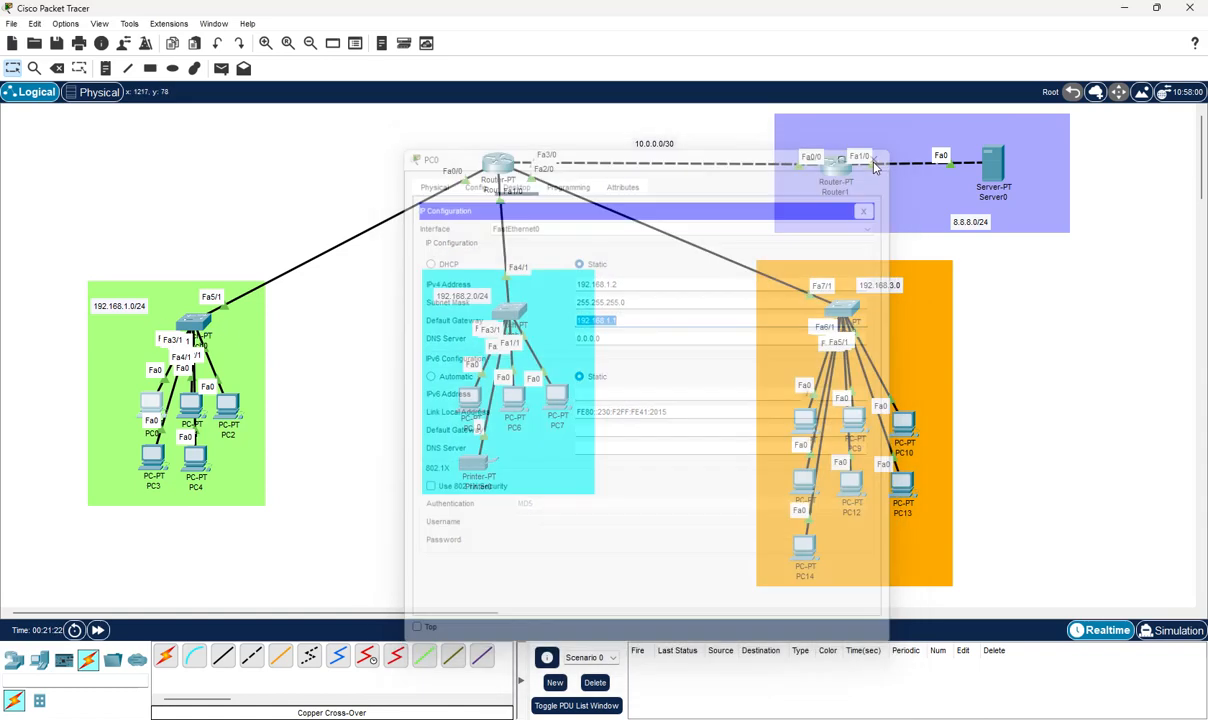
Give PC1 the static IPv4 address 192.168.1.3 with mask 255.255.255.0 and default gateway 192.168.1.1
{"action": "left_click", "coordinate": [195, 411]}
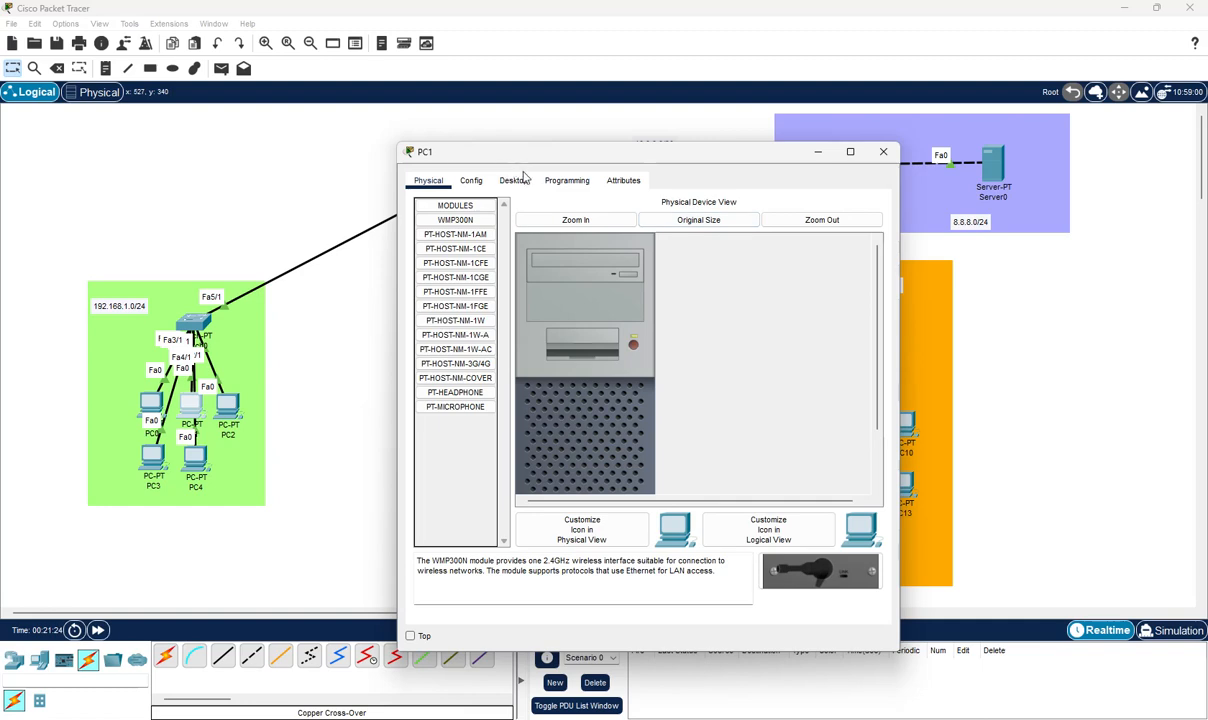
{"action": "left_click", "coordinate": [513, 180]}
{"action": "left_click", "coordinate": [437, 232]}
{"action": "left_click", "coordinate": [607, 280]}
{"action": "key", "text": "ctrl+v"}
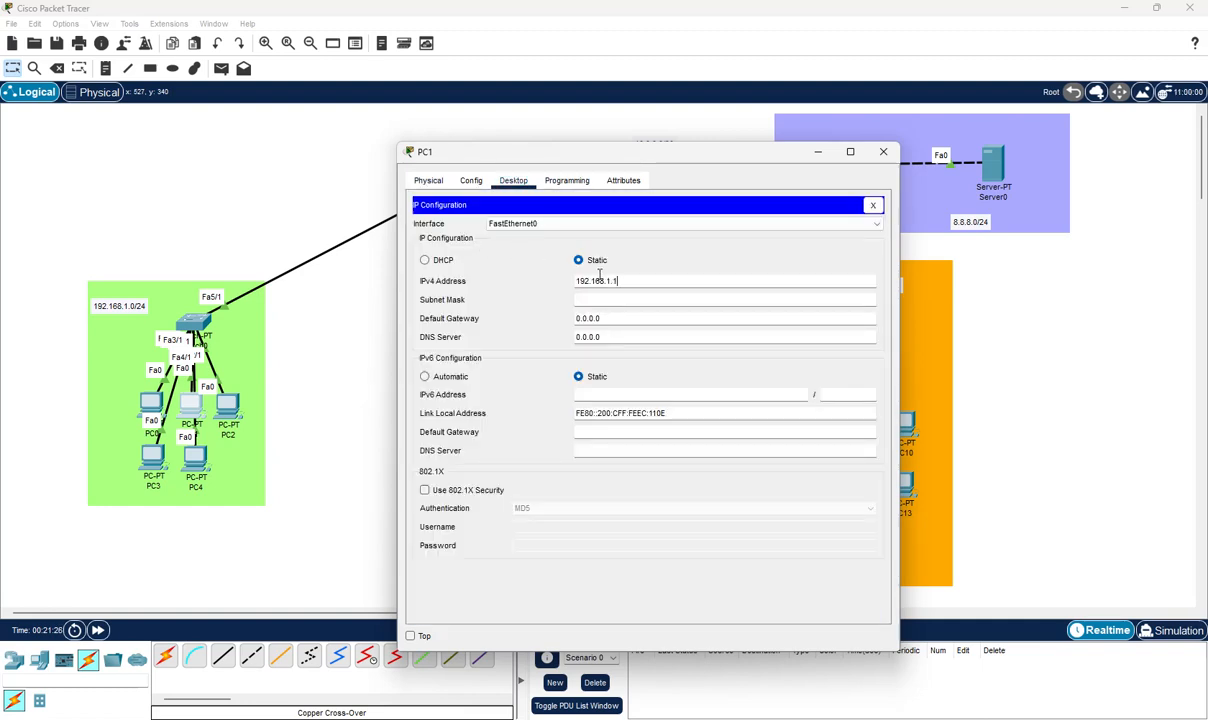
{"action": "key", "text": "Tab"}
{"action": "key", "text": "Tab"}
{"action": "key", "text": "ctrl+v"}
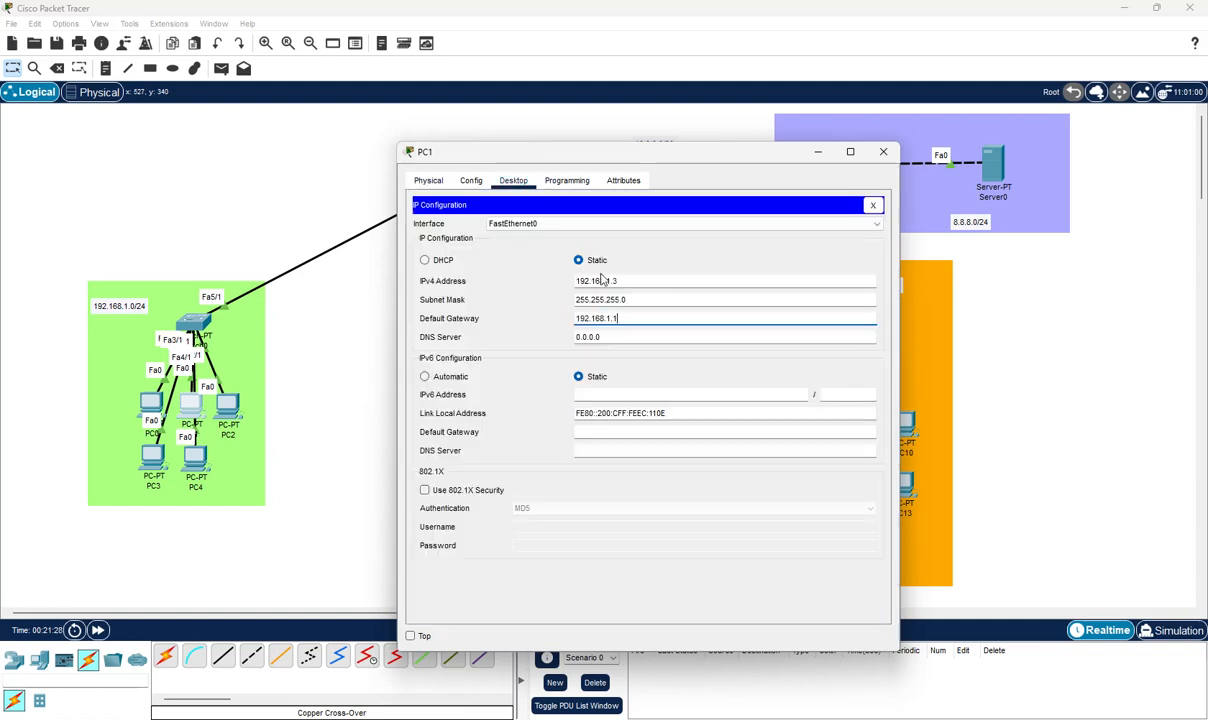
{"action": "left_click", "coordinate": [883, 152]}
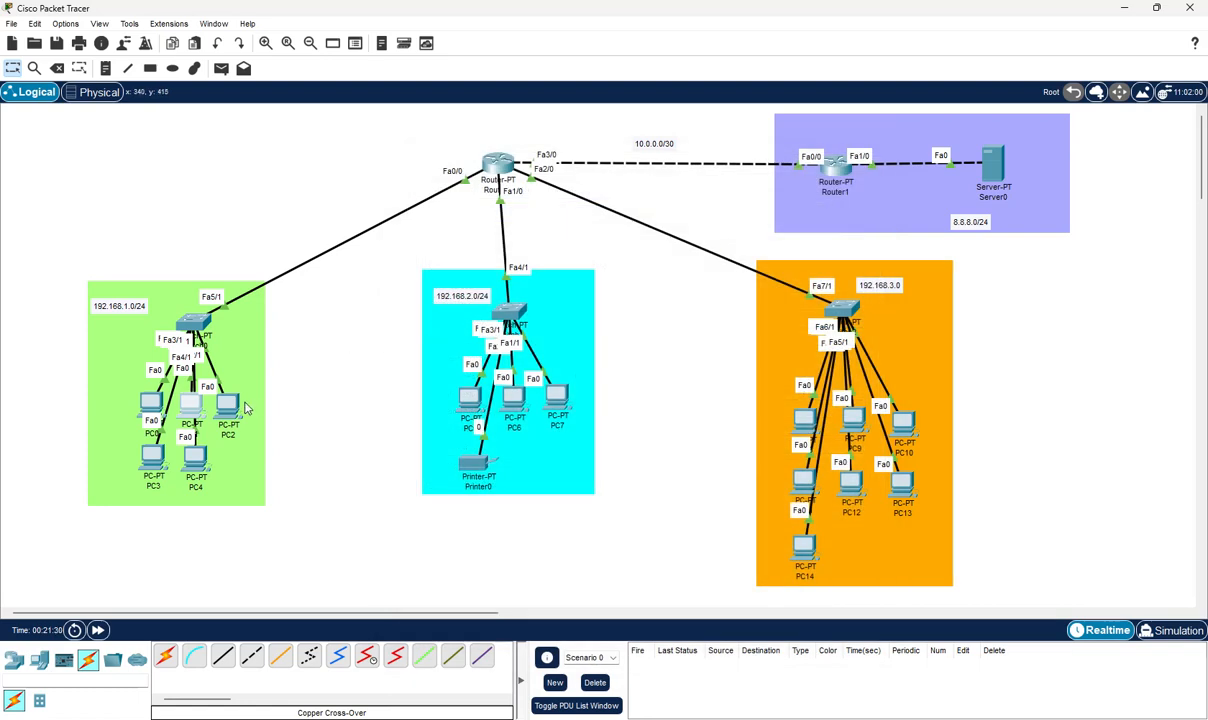
Give PC2 the static IPv4 address 192.168.1.4 with mask 255.255.255.0 and default gateway 192.168.1.1
{"action": "left_click", "coordinate": [230, 410]}
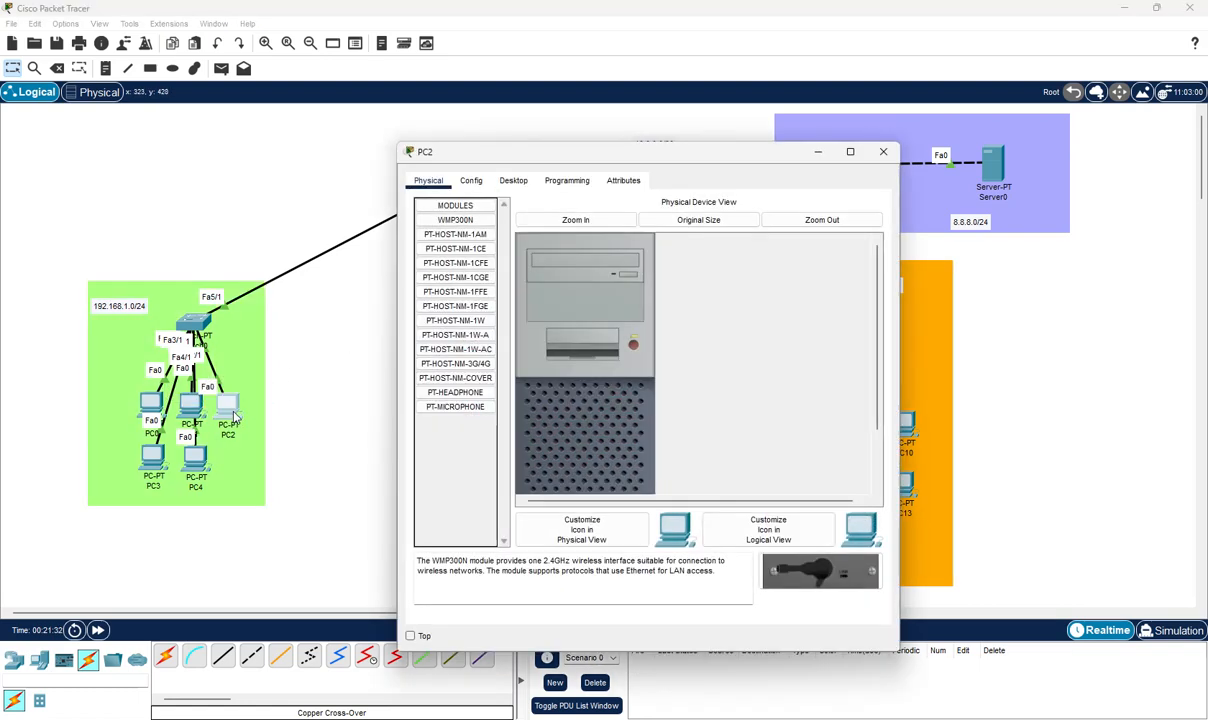
{"action": "left_click", "coordinate": [513, 180]}
{"action": "left_click", "coordinate": [455, 235]}
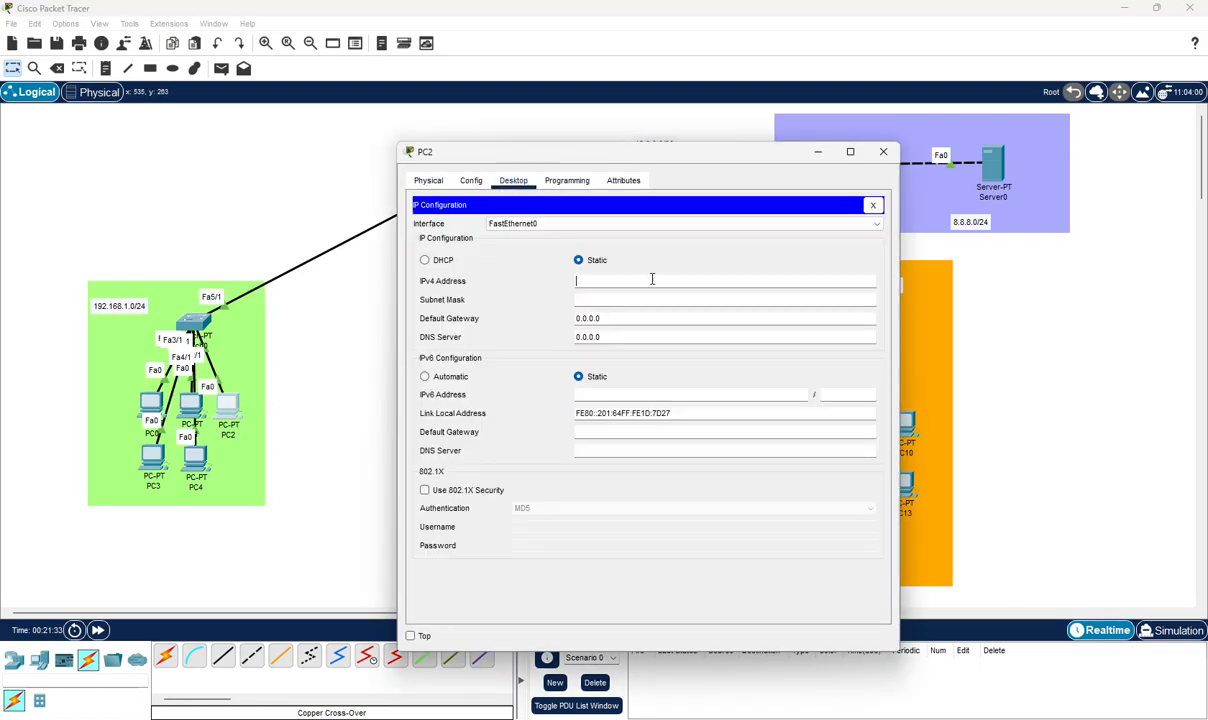
{"action": "key", "text": "Tab"}
{"action": "key", "text": "Tab"}
{"action": "type", "text": "192.168.1.1"}
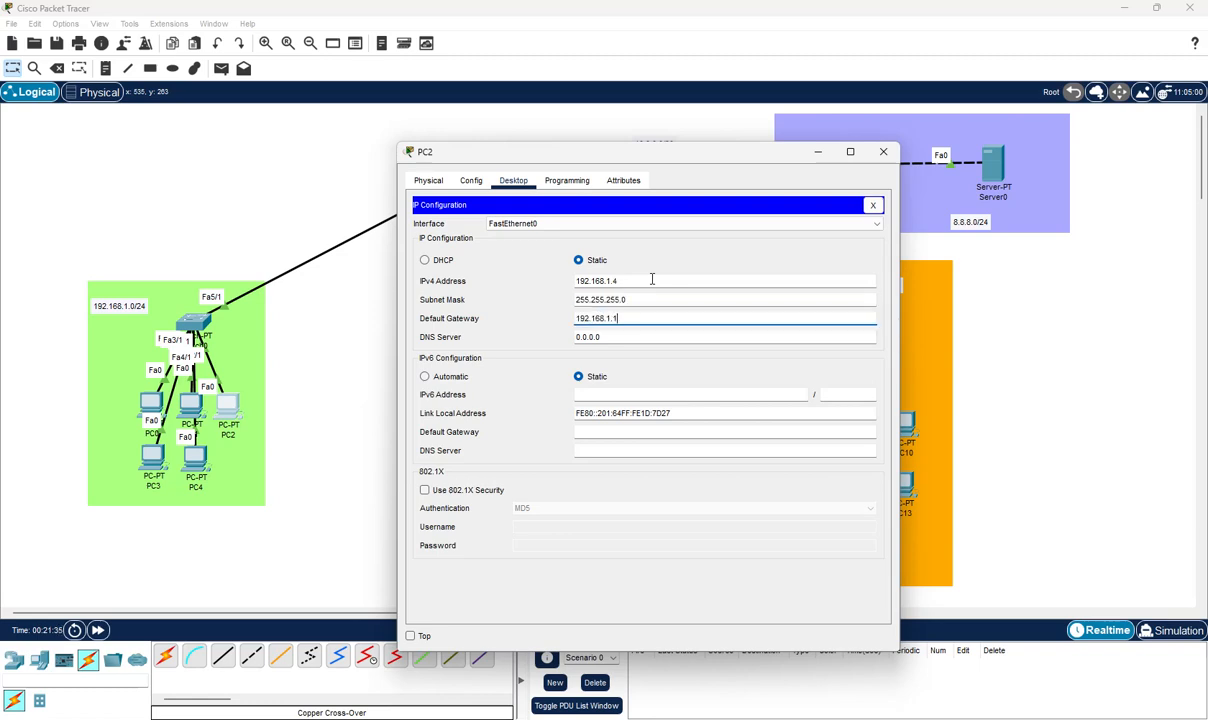
{"action": "left_click", "coordinate": [883, 151]}
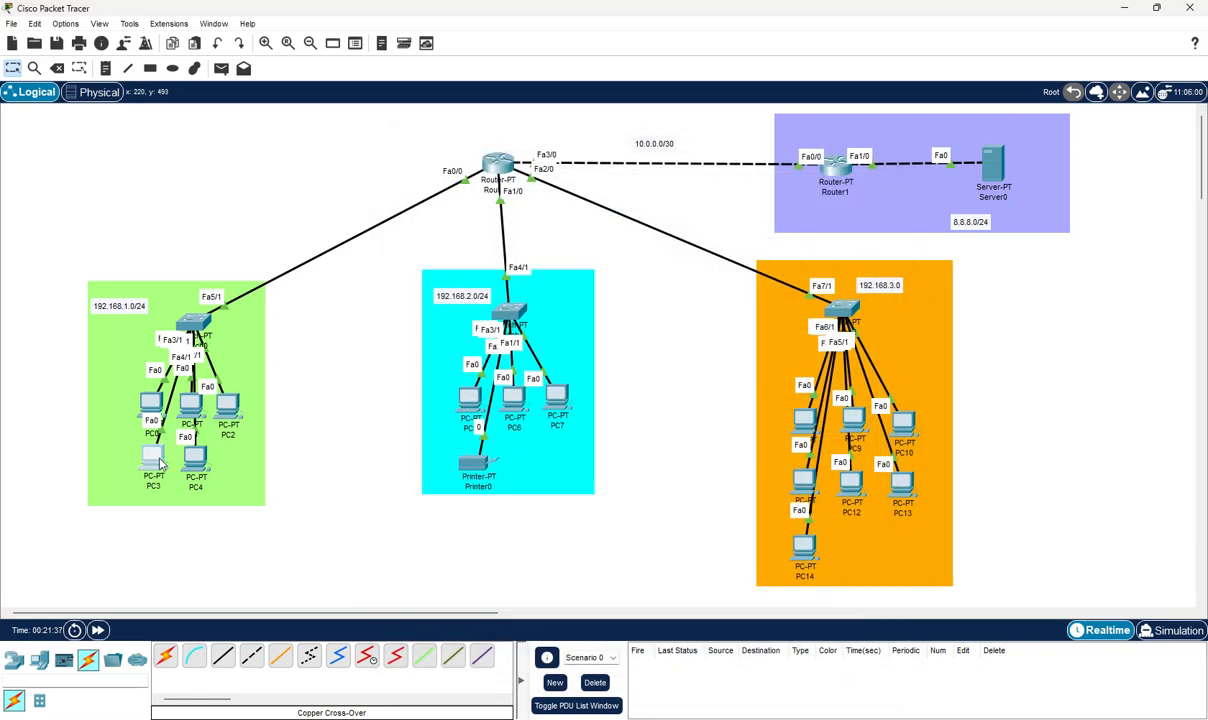
Give PC3 the static IPv4 address 192.168.1.5 and default gateway 192.168.1.1
{"action": "left_click", "coordinate": [152, 455]}
{"action": "left_click", "coordinate": [515, 181]}
{"action": "left_click", "coordinate": [460, 235]}
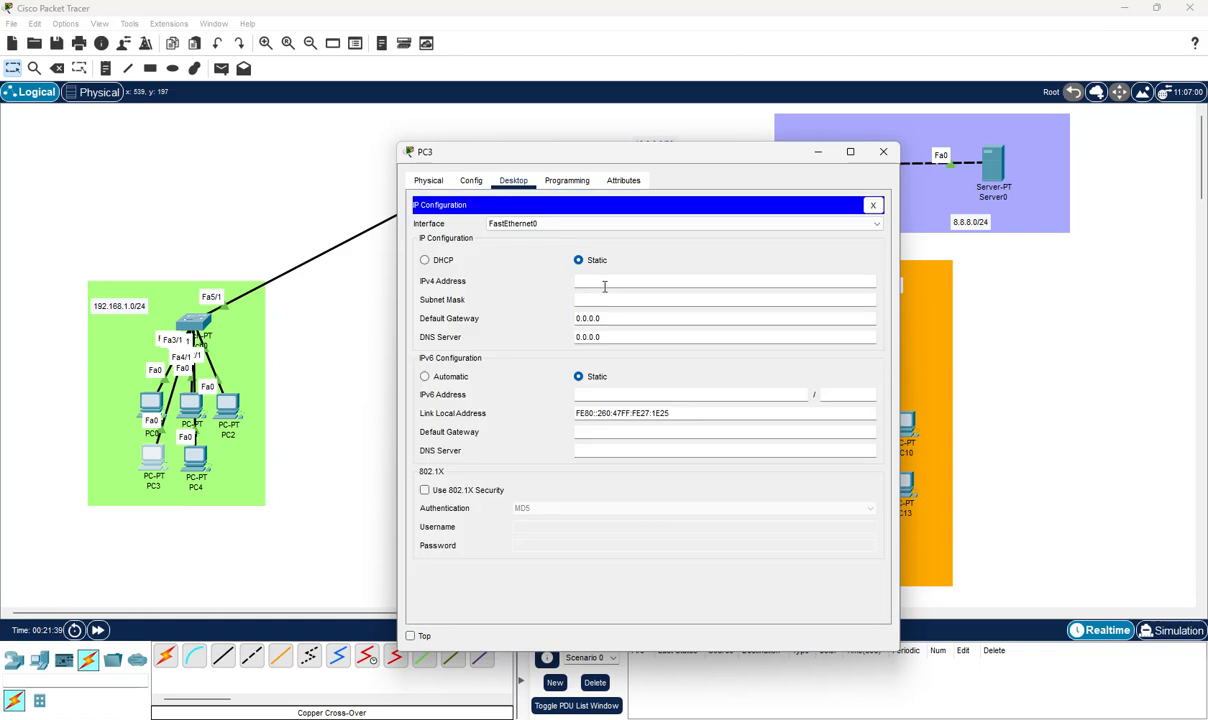
{"action": "key", "text": "BackSpace"}
{"action": "type", "text": "5"}
{"action": "key", "text": "Tab"}
{"action": "key", "text": "Tab"}
{"action": "type", "text": "192.168.1.1"}
{"action": "left_click", "coordinate": [883, 151]}
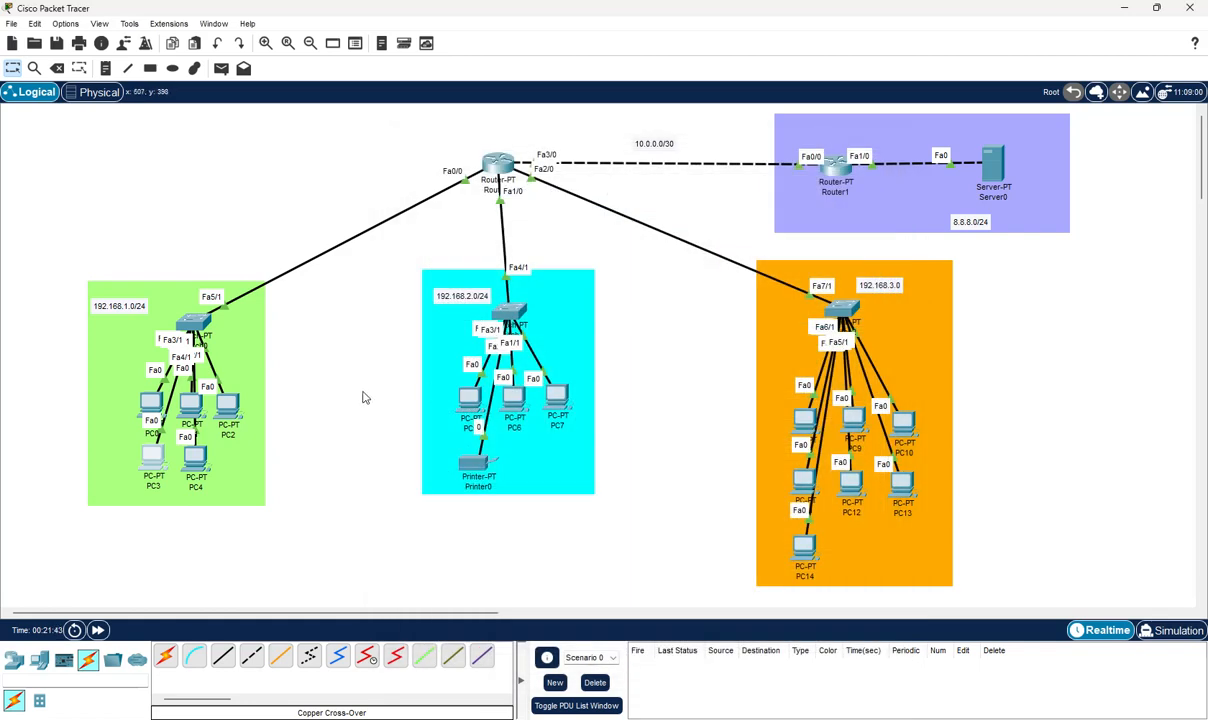
Give PC4 the static IPv4 address 192.168.1.6 with mask 255.255.255.0 and default gateway 192.168.1.1
{"action": "left_click", "coordinate": [195, 458]}
{"action": "left_click", "coordinate": [513, 181]}
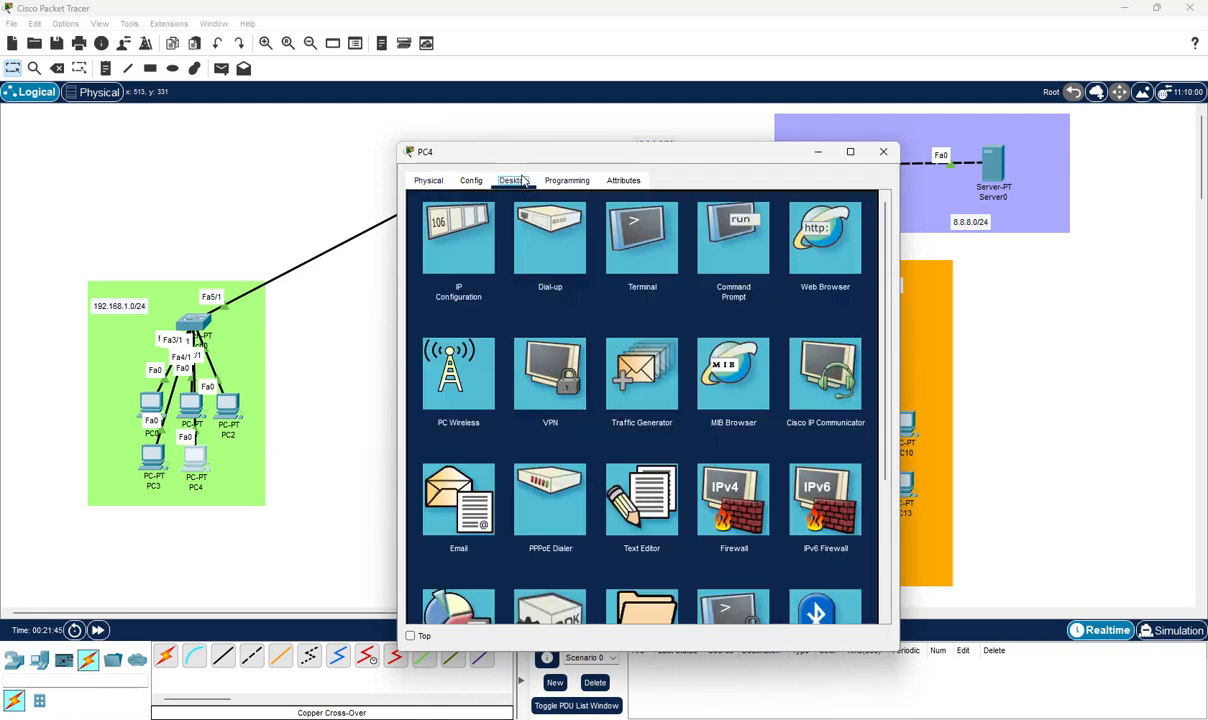
{"action": "left_click", "coordinate": [463, 243]}
{"action": "type", "text": "192.168.1.6"}
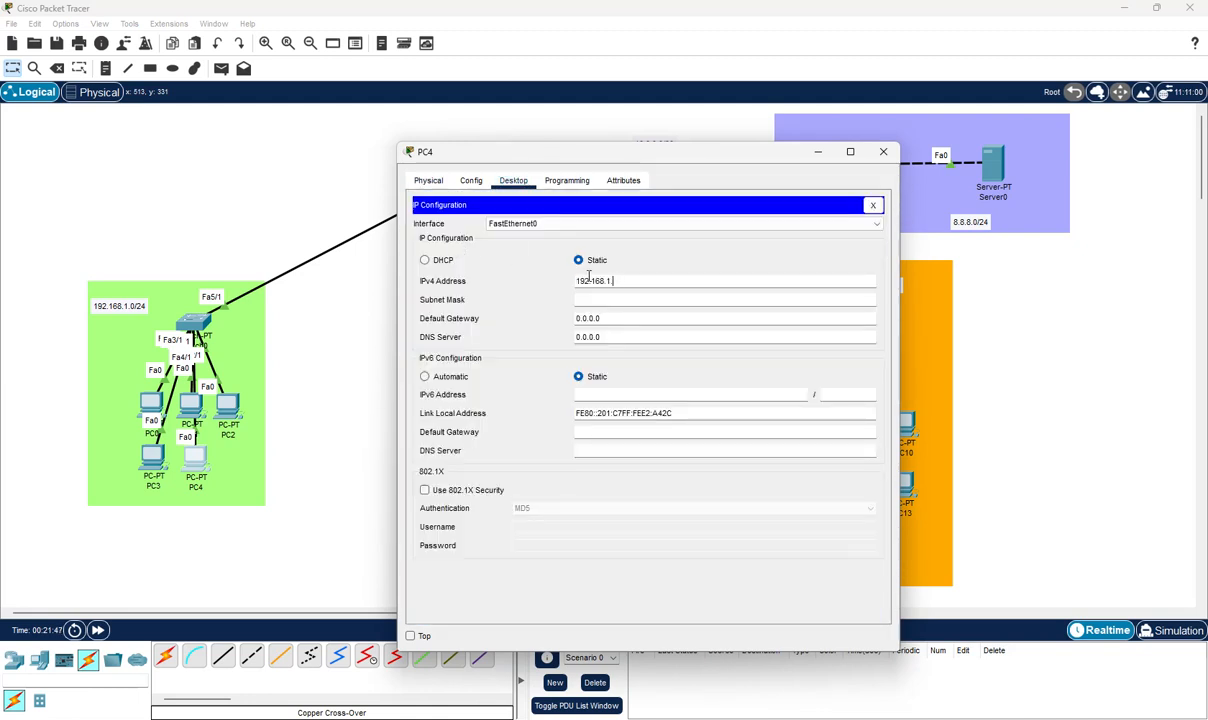
{"action": "key", "text": "Tab"}
{"action": "key", "text": "Tab"}
{"action": "type", "text": "192.168.1.1"}
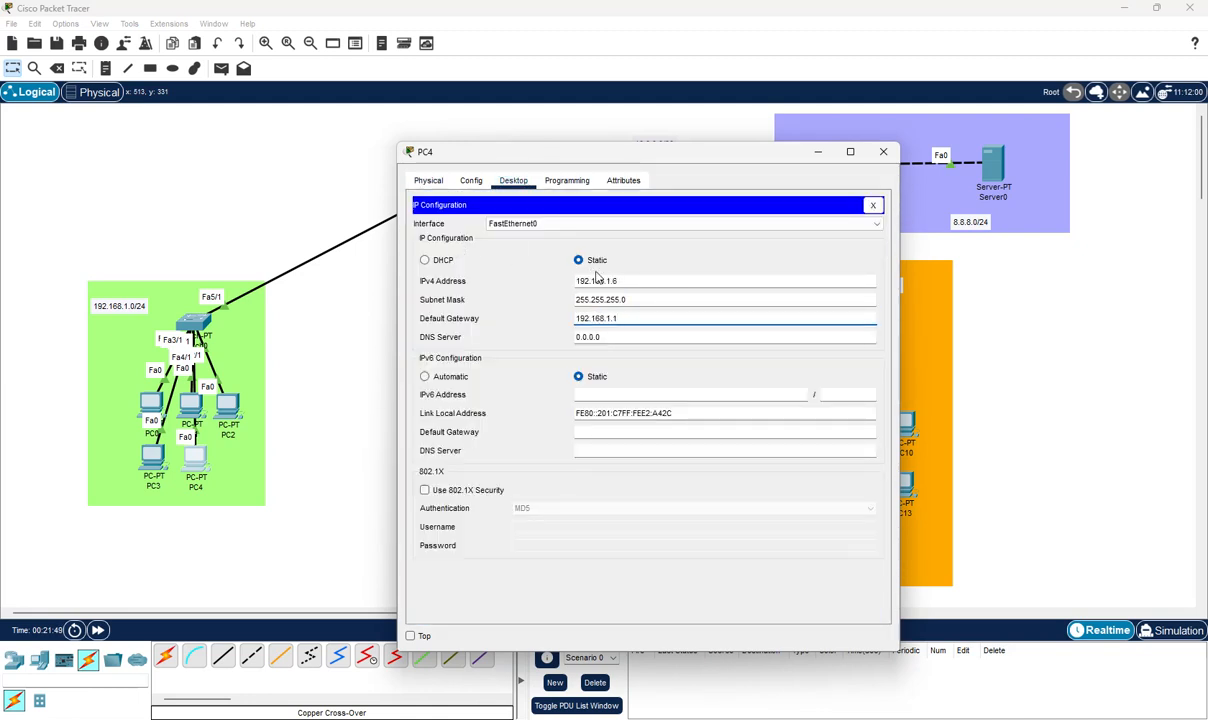
Give PC5 the static IPv4 address 192.168.2.2 with subnet mask 255.255.255.0
{"action": "left_click", "coordinate": [884, 153]}
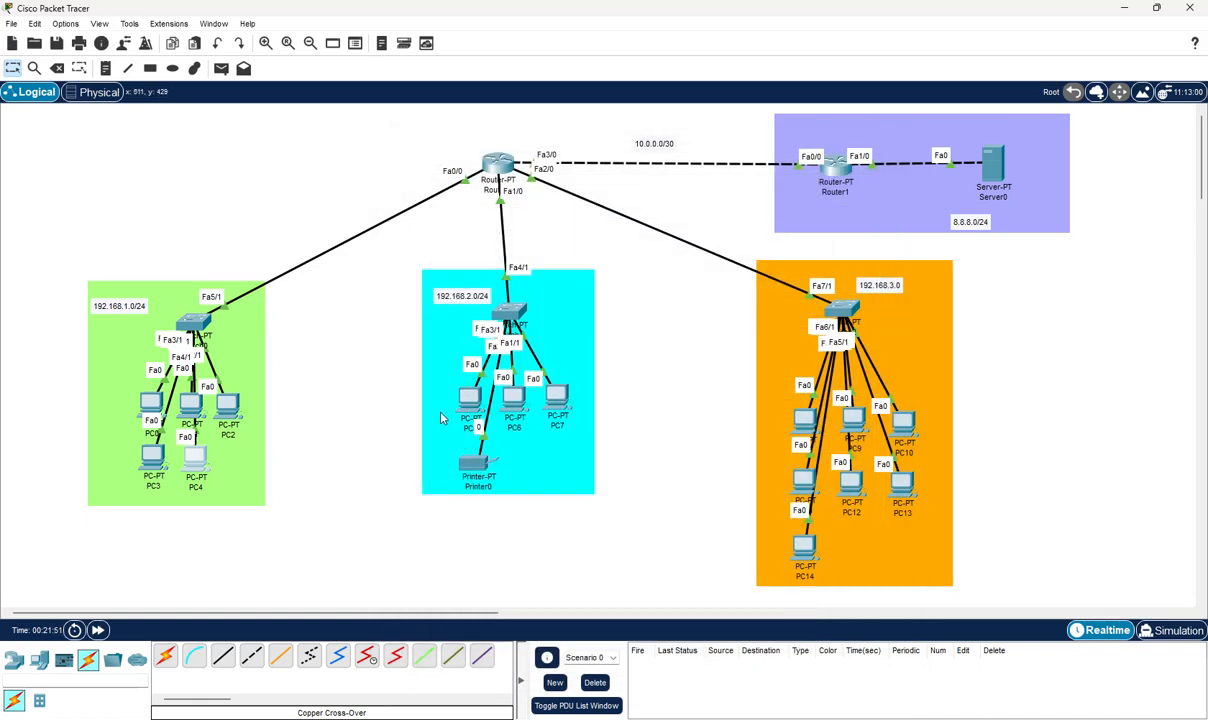
{"action": "left_click", "coordinate": [469, 402]}
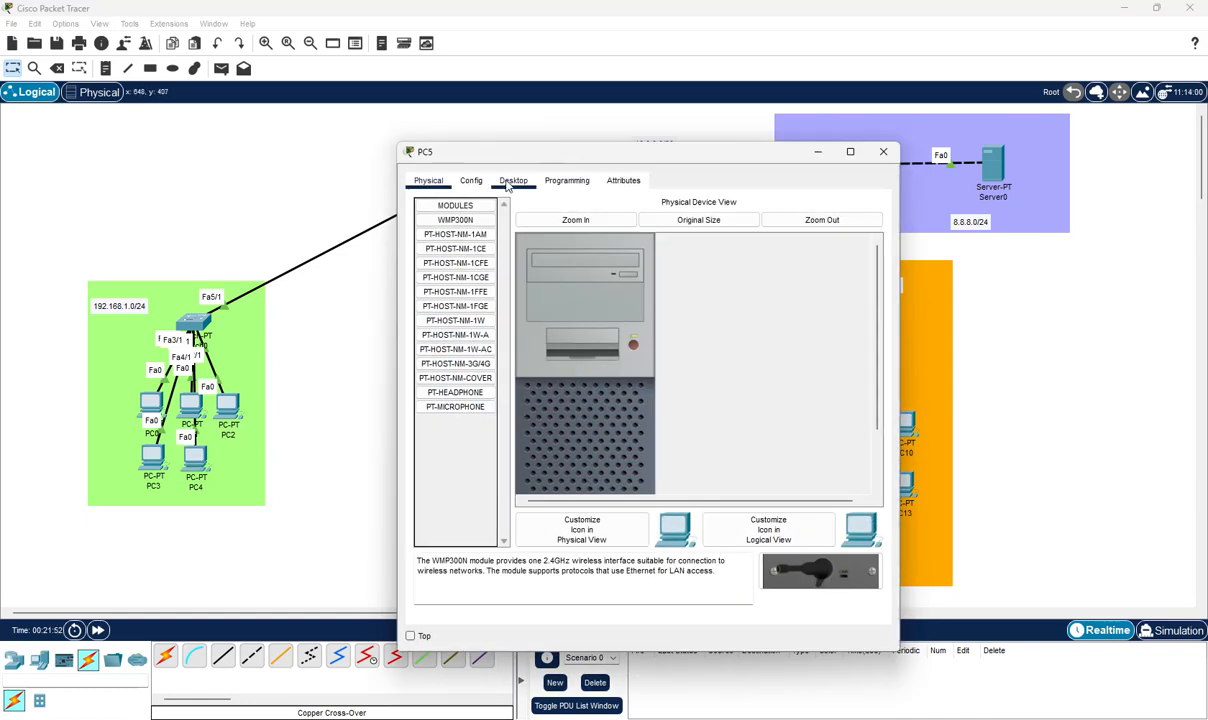
{"action": "left_click", "coordinate": [513, 180]}
{"action": "left_click_drag", "start_coordinate": [527, 156], "coordinate": [663, 243]}
{"action": "left_click", "coordinate": [576, 301]}
{"action": "left_click", "coordinate": [774, 370]}
{"action": "type", "text": "192.1"}
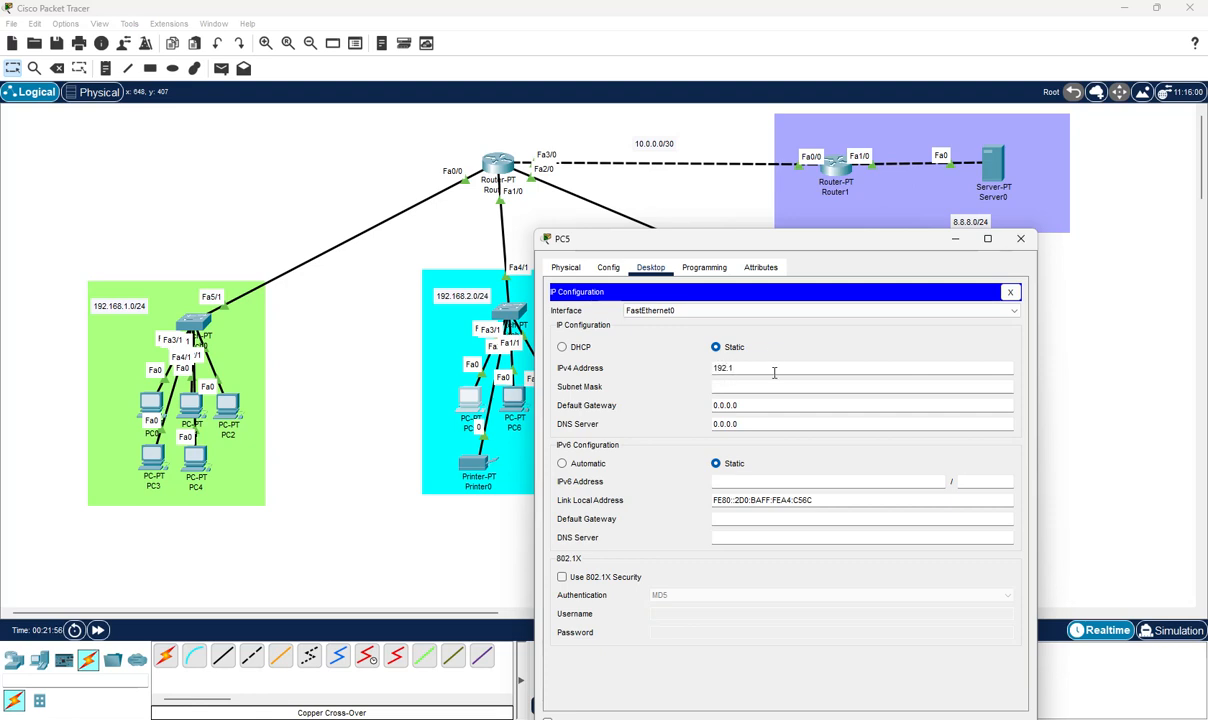
{"action": "type", "text": "68.2.2"}
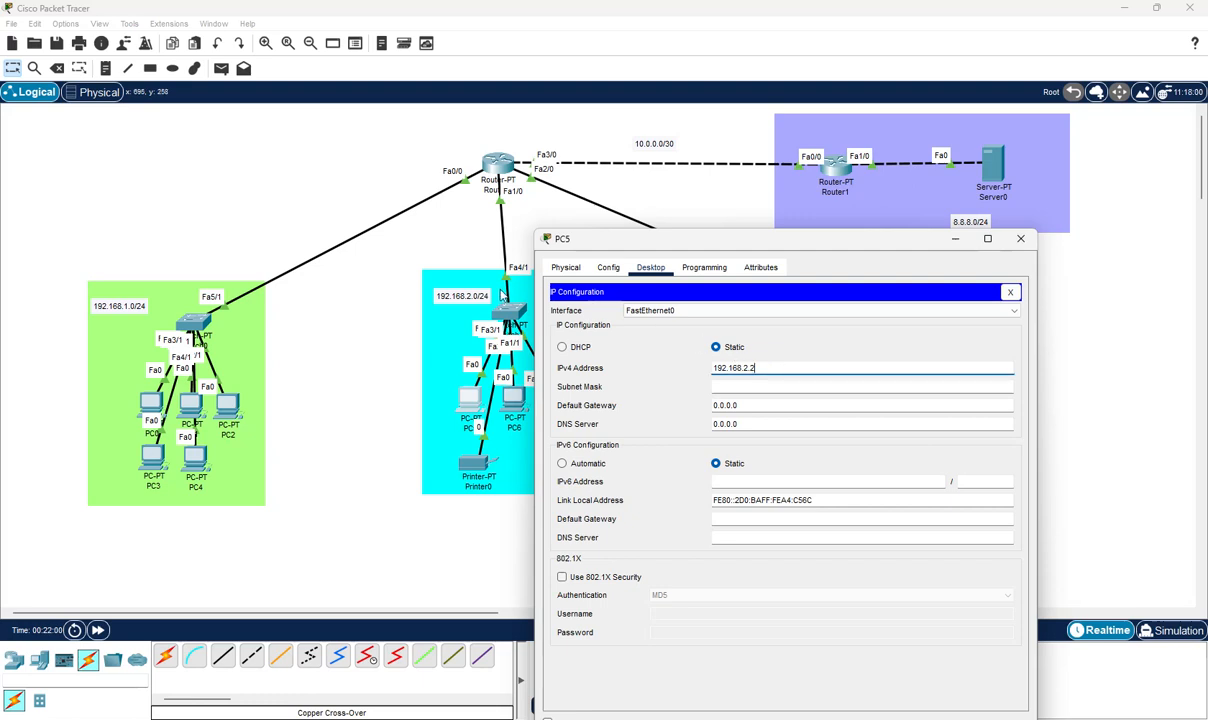
{"action": "key", "text": "Tab"}
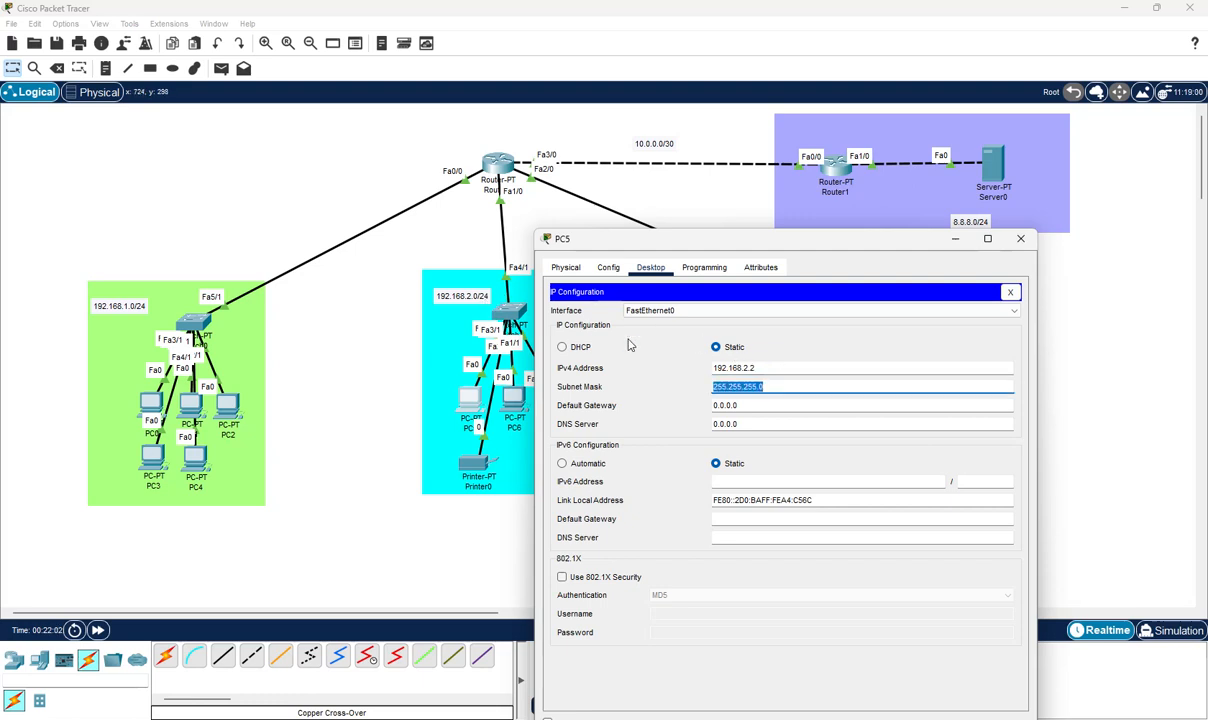
Set PC5's default gateway to 192.168.2.1
{"action": "double_click", "coordinate": [767, 369]}
{"action": "key", "text": "ctrl+c"}
{"action": "double_click", "coordinate": [758, 409]}
{"action": "key", "text": "ctrl+v"}
{"action": "key", "text": "BackSpace"}
{"action": "type", "text": "1"}
{"action": "double_click", "coordinate": [754, 407]}
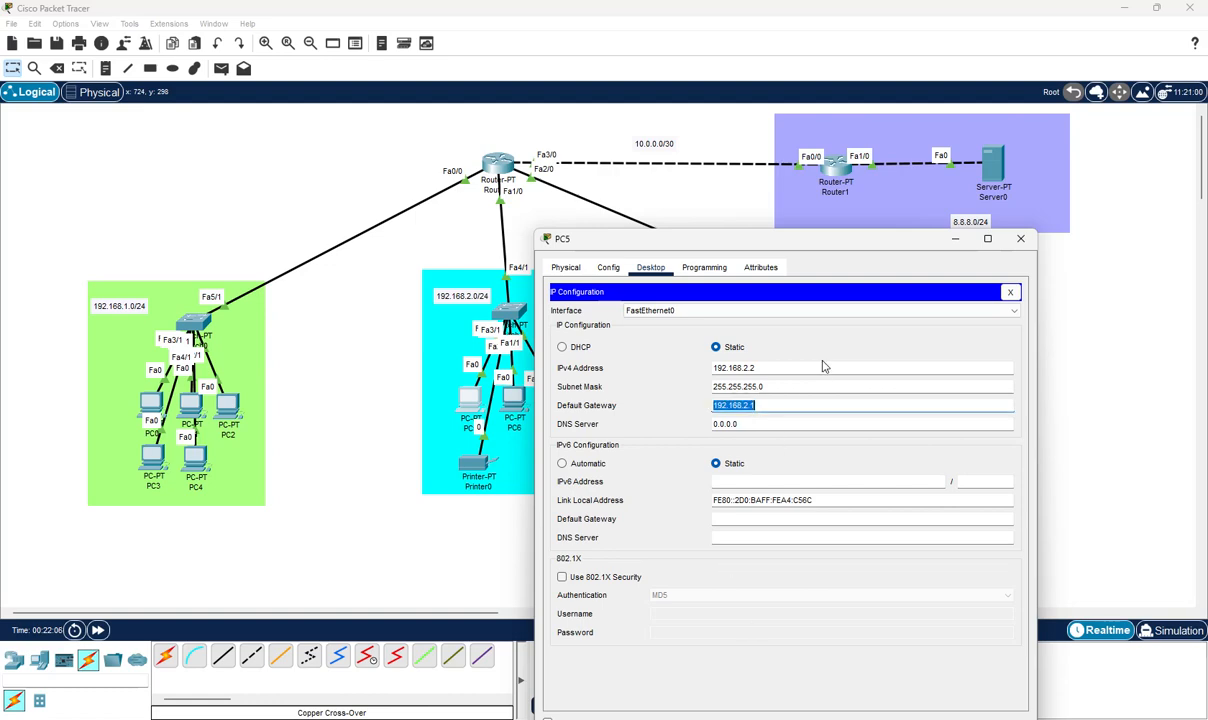
{"action": "left_click", "coordinate": [1020, 238]}
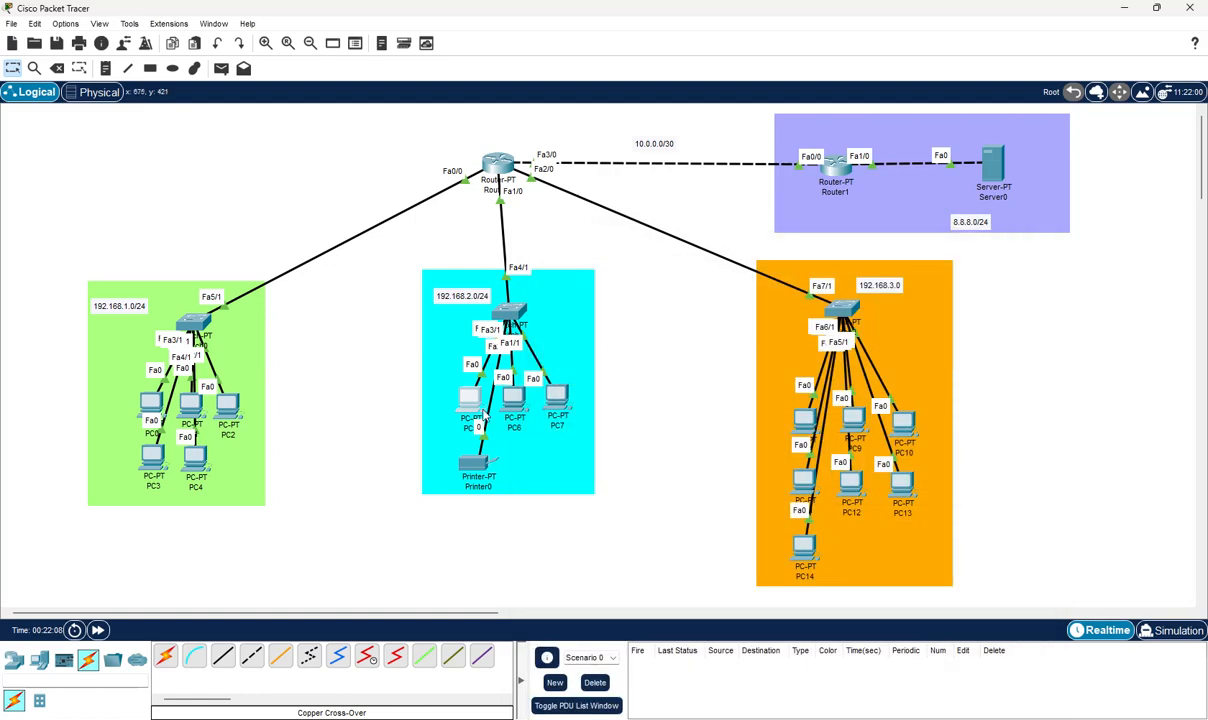
Give PC6 the static IPv4 address 192.168.2.3 with mask 255.255.255.0 and default gateway 192.168.2.1
{"action": "left_click", "coordinate": [517, 400]}
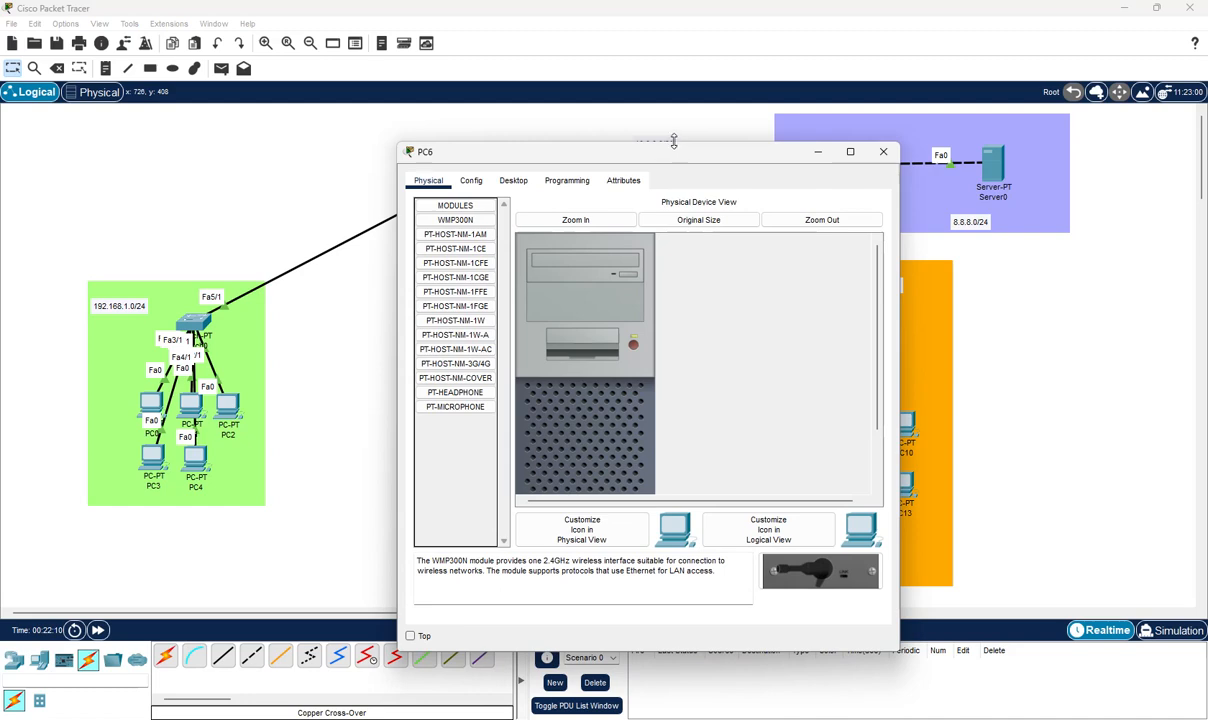
{"action": "left_click", "coordinate": [513, 180]}
{"action": "left_click", "coordinate": [455, 240]}
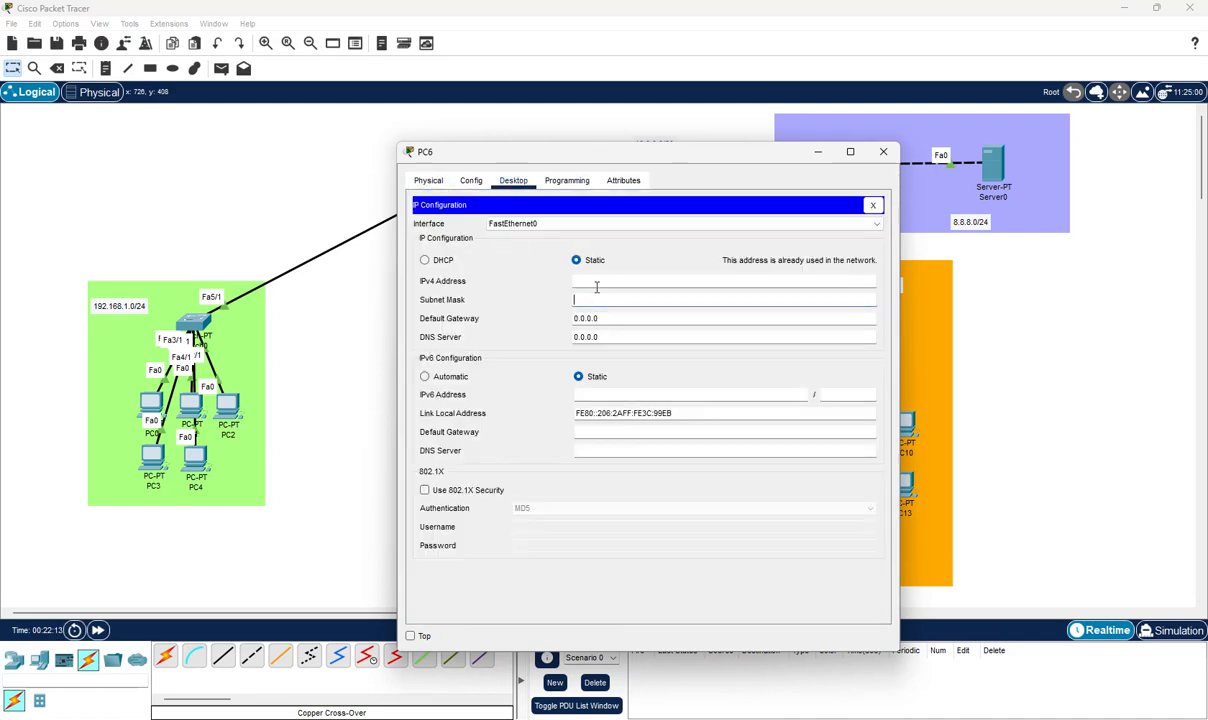
{"action": "key", "text": "BackSpace"}
{"action": "type", "text": "3"}
{"action": "key", "text": "Tab"}
{"action": "key", "text": "Tab"}
{"action": "type", "text": "192.168.2.1"}
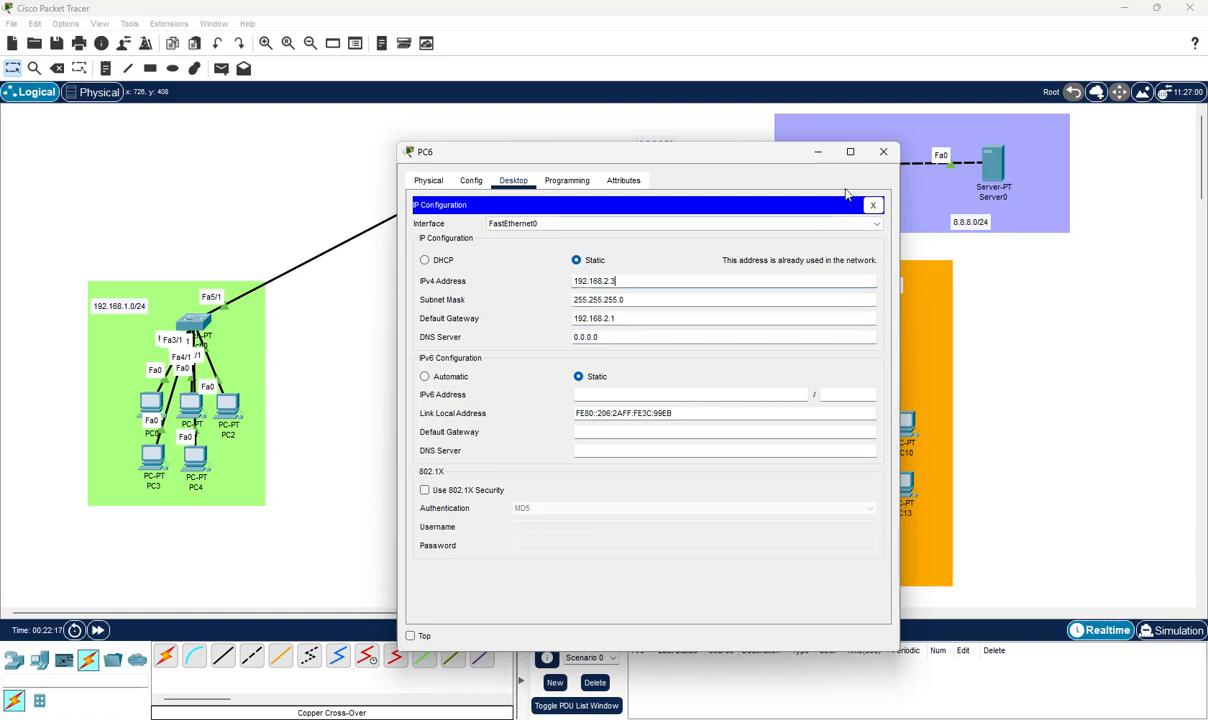
{"action": "left_click", "coordinate": [884, 152]}
Give PC7 the static IPv4 address 192.168.2.4 and default gateway 192.168.2.1
{"action": "left_click", "coordinate": [557, 395]}
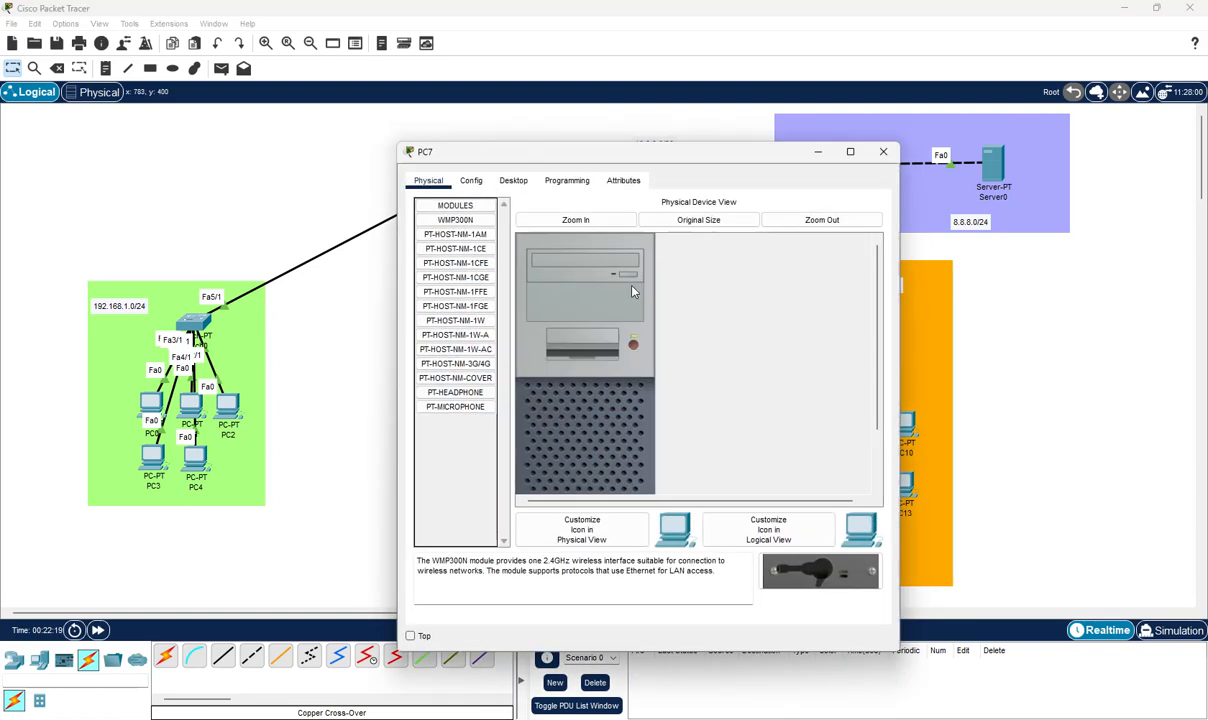
{"action": "left_click", "coordinate": [513, 180]}
{"action": "left_click", "coordinate": [481, 240]}
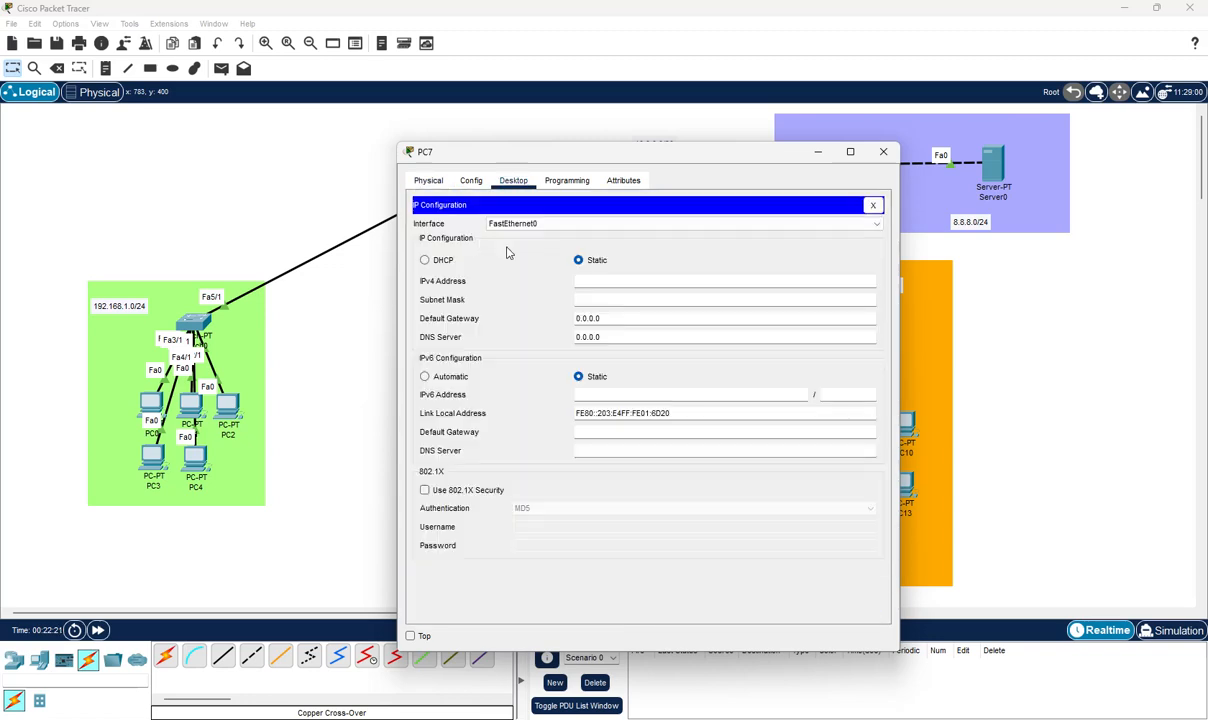
{"action": "left_click", "coordinate": [649, 281]}
{"action": "type", "text": "192.168.2.4"}
{"action": "key", "text": "Tab"}
{"action": "key", "text": "Tab"}
{"action": "type", "text": "192.168.2.1"}
{"action": "left_click", "coordinate": [884, 152]}
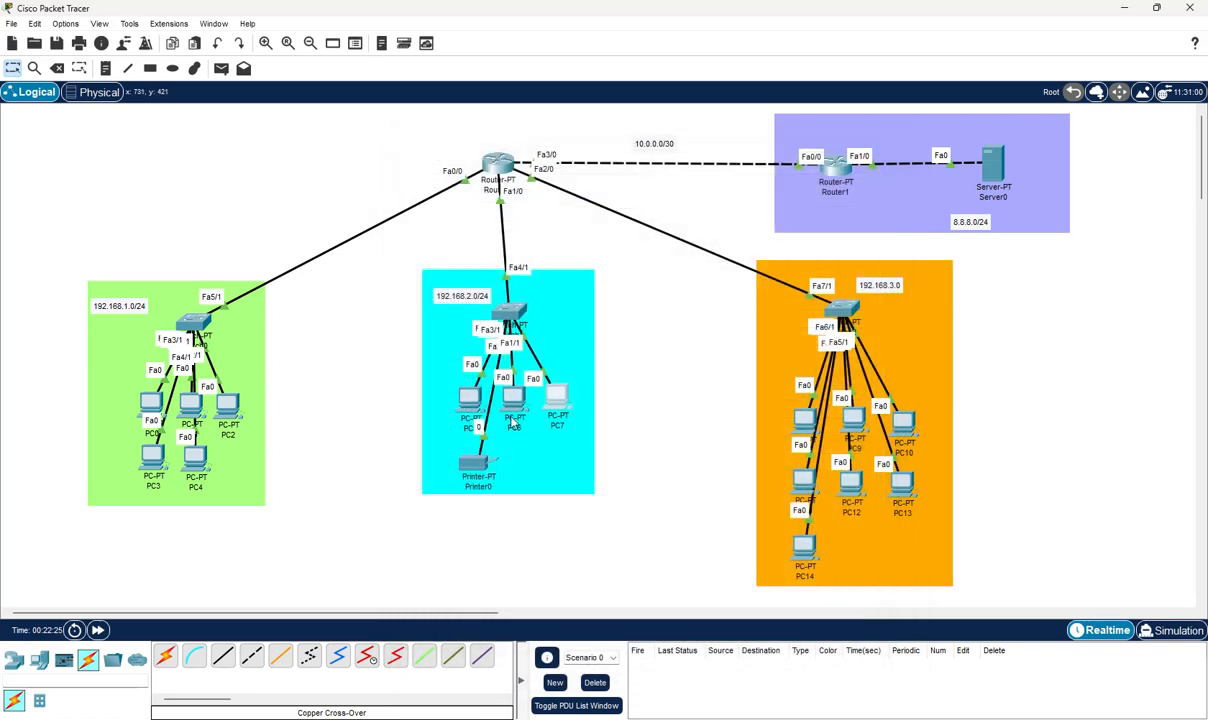
Give Printer0 the default gateway 192.168.2.1 and the FastEthernet0 address 192.168.2.5 with mask 255.255.255.0
{"action": "left_click", "coordinate": [474, 467]}
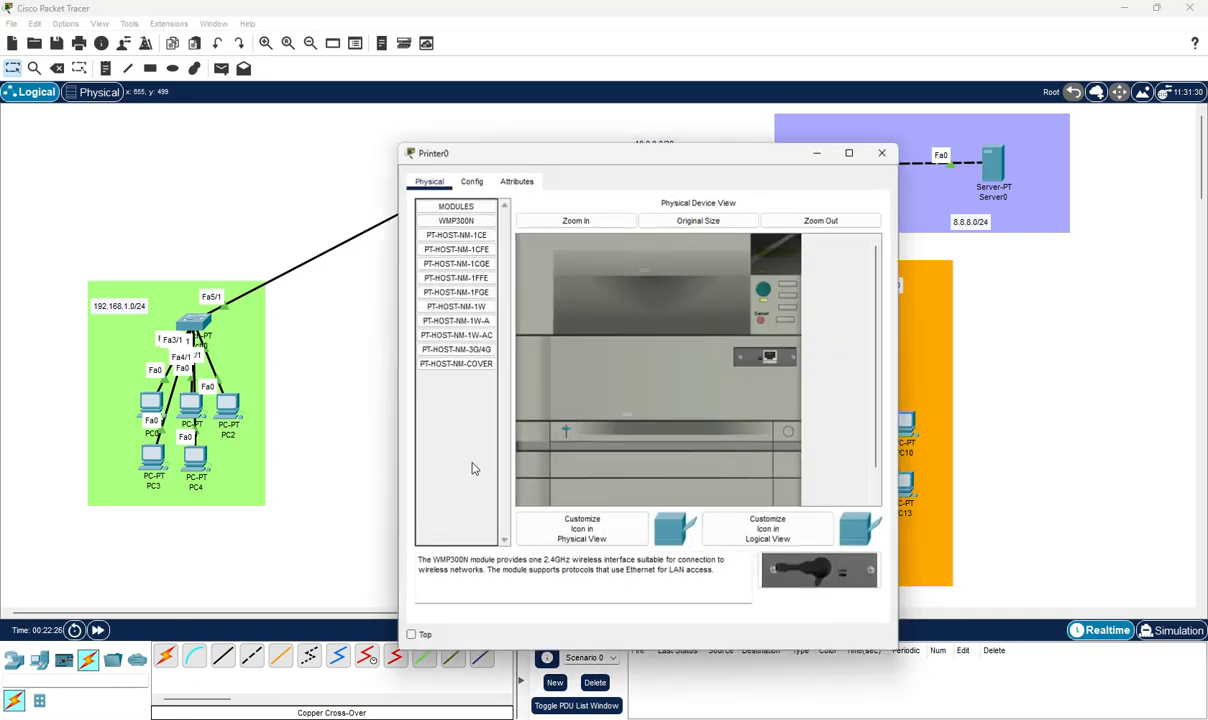
{"action": "left_click", "coordinate": [471, 181]}
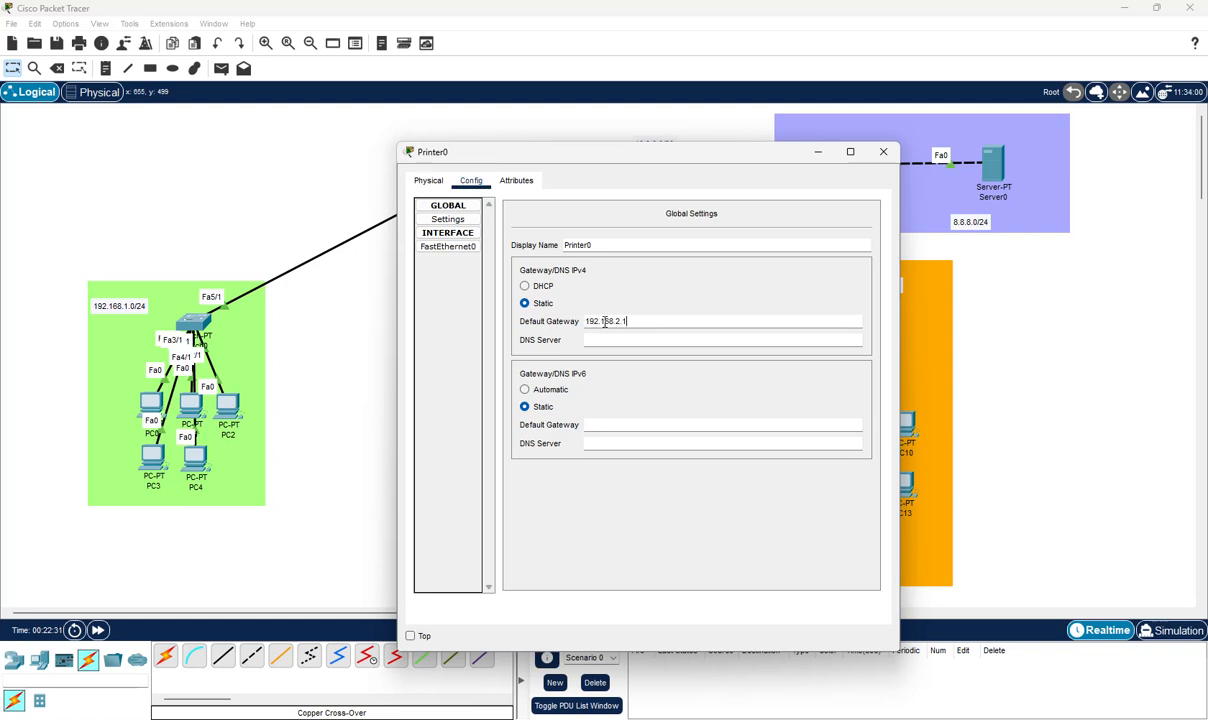
{"action": "left_click", "coordinate": [458, 248]}
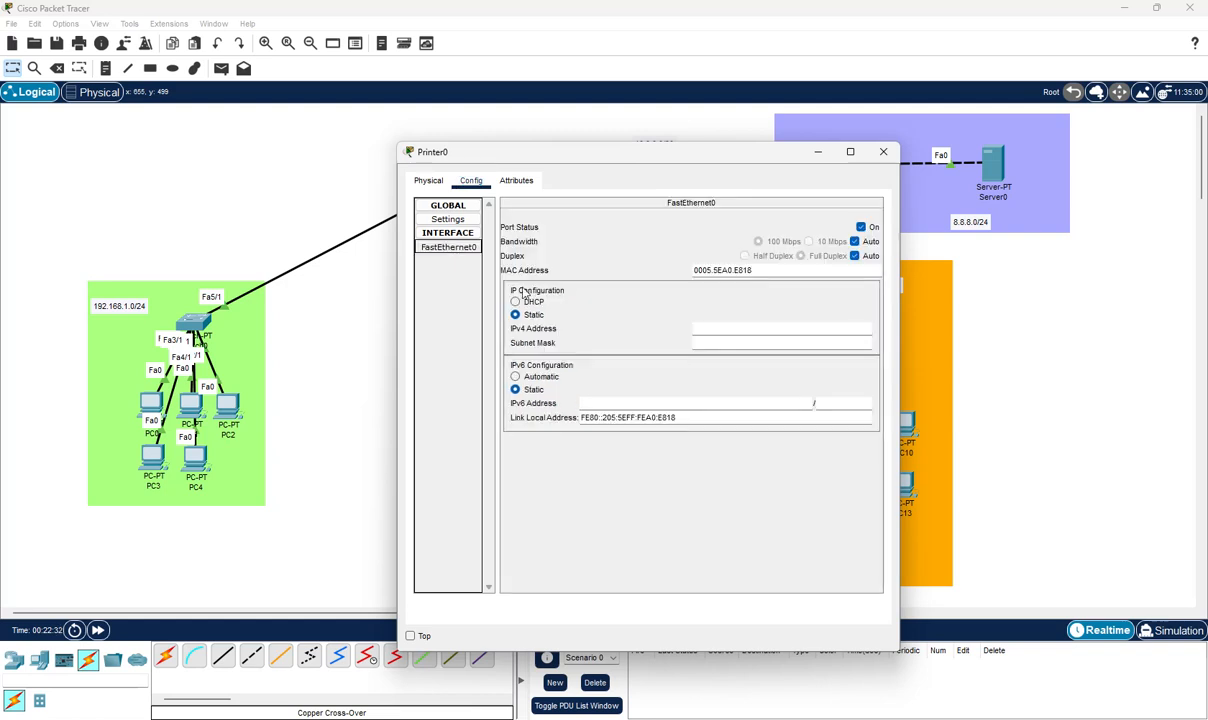
{"action": "left_click", "coordinate": [742, 332]}
{"action": "type", "text": "192.168.2.1"}
{"action": "key", "text": "Tab"}
{"action": "key", "text": "Tab"}
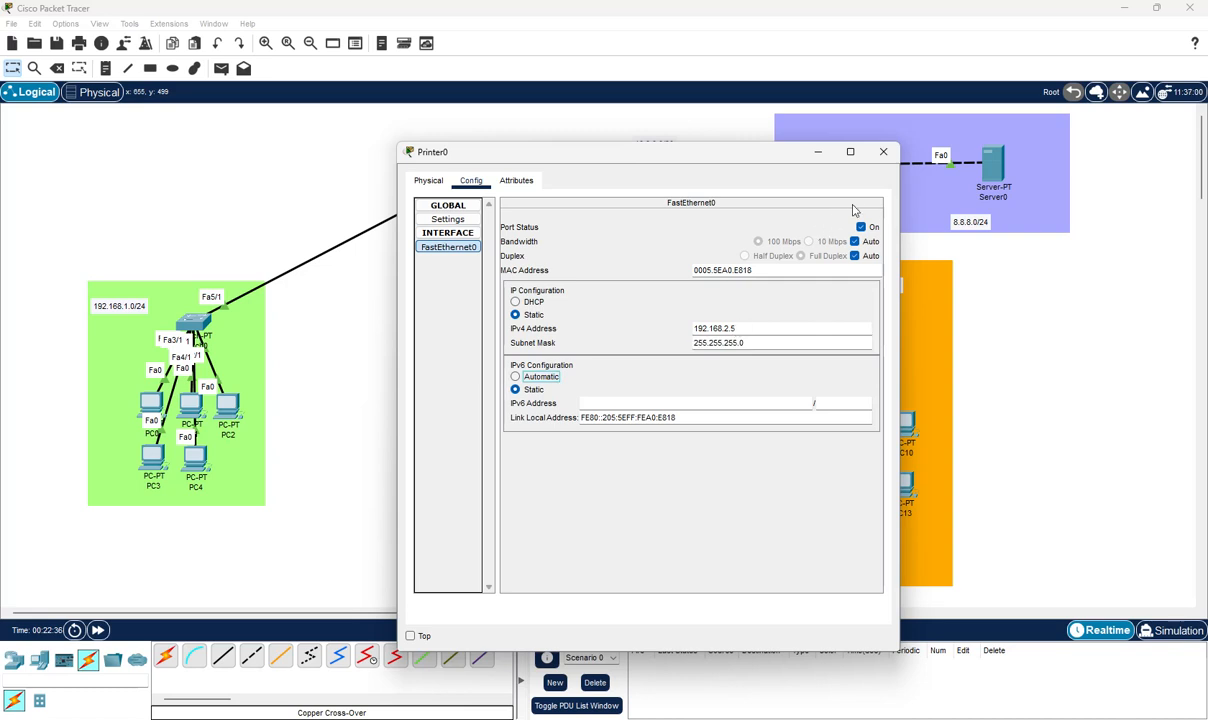
{"action": "left_click", "coordinate": [883, 153]}
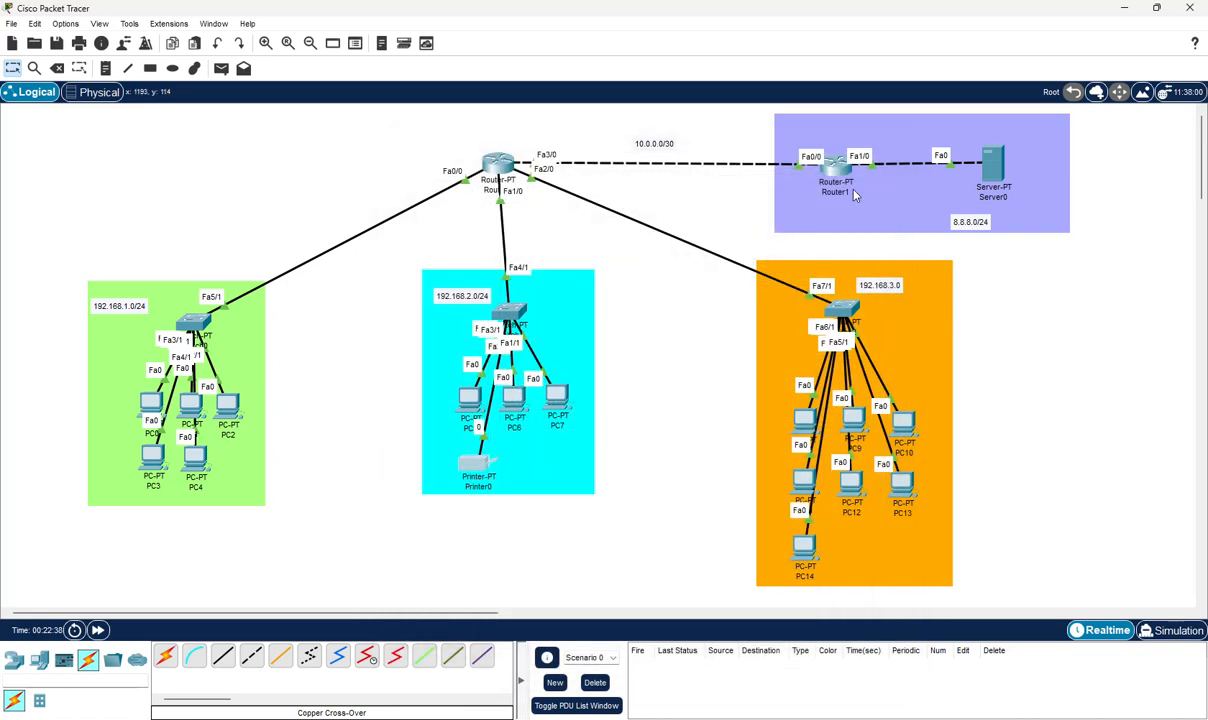
Give PC8 the static IPv4 address 192.168.3.2 with mask 255.255.255.0 and default gateway 192.168.3.1
{"action": "left_click", "coordinate": [804, 422]}
{"action": "left_click", "coordinate": [505, 182]}
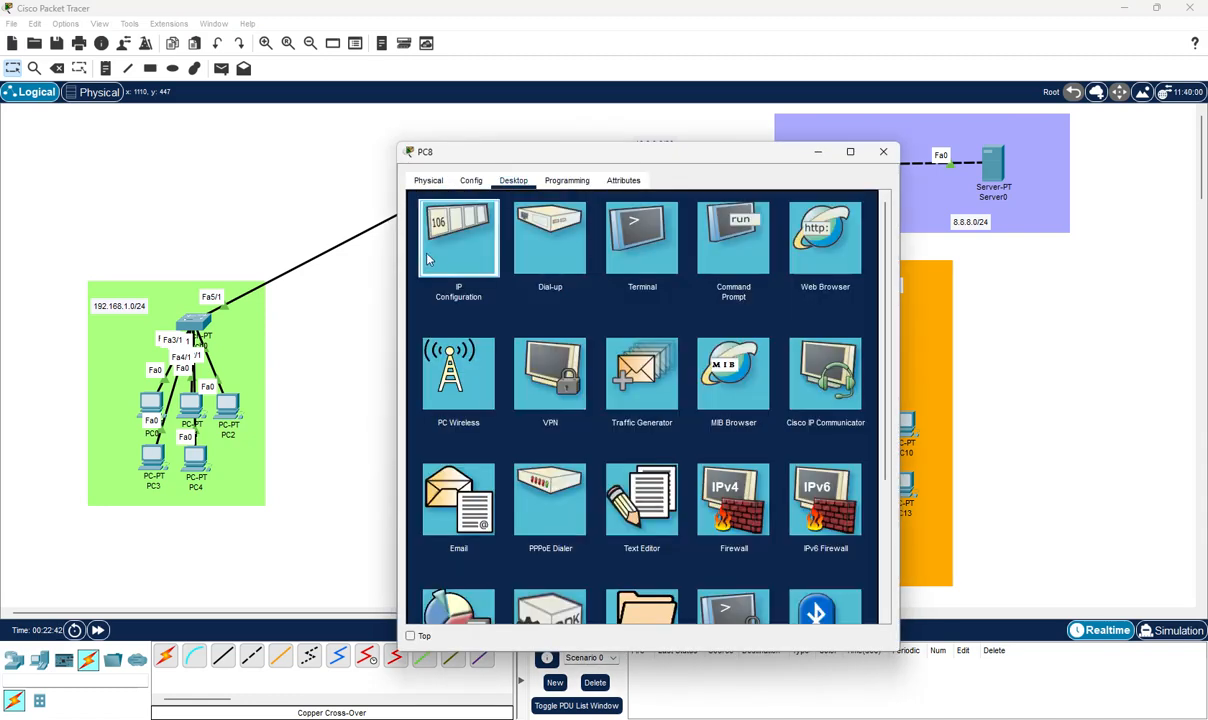
{"action": "left_click", "coordinate": [472, 238]}
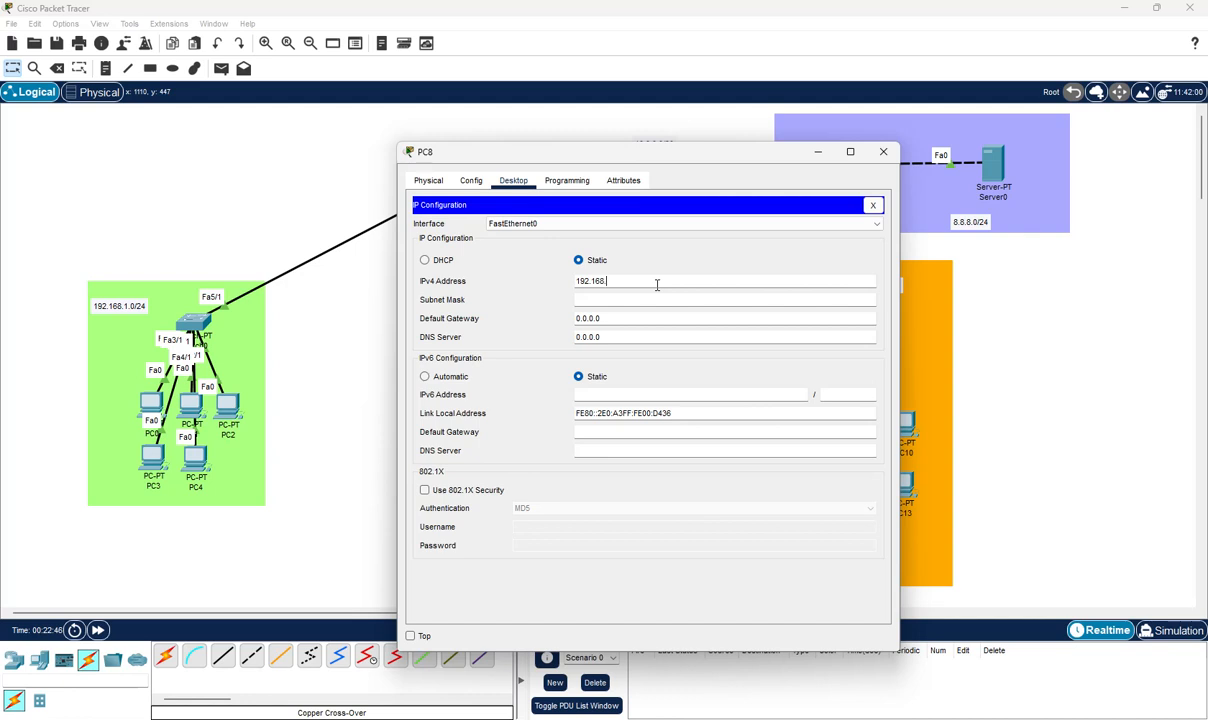
{"action": "key", "text": "ctrl+a"}
{"action": "key", "text": "ctrl+c"}
{"action": "key", "text": "Tab"}
{"action": "key", "text": "Tab"}
{"action": "key", "text": "ctrl+v"}
{"action": "key", "text": "BackSpace"}
{"action": "type", "text": "1"}
{"action": "key", "text": "ctrl+a"}
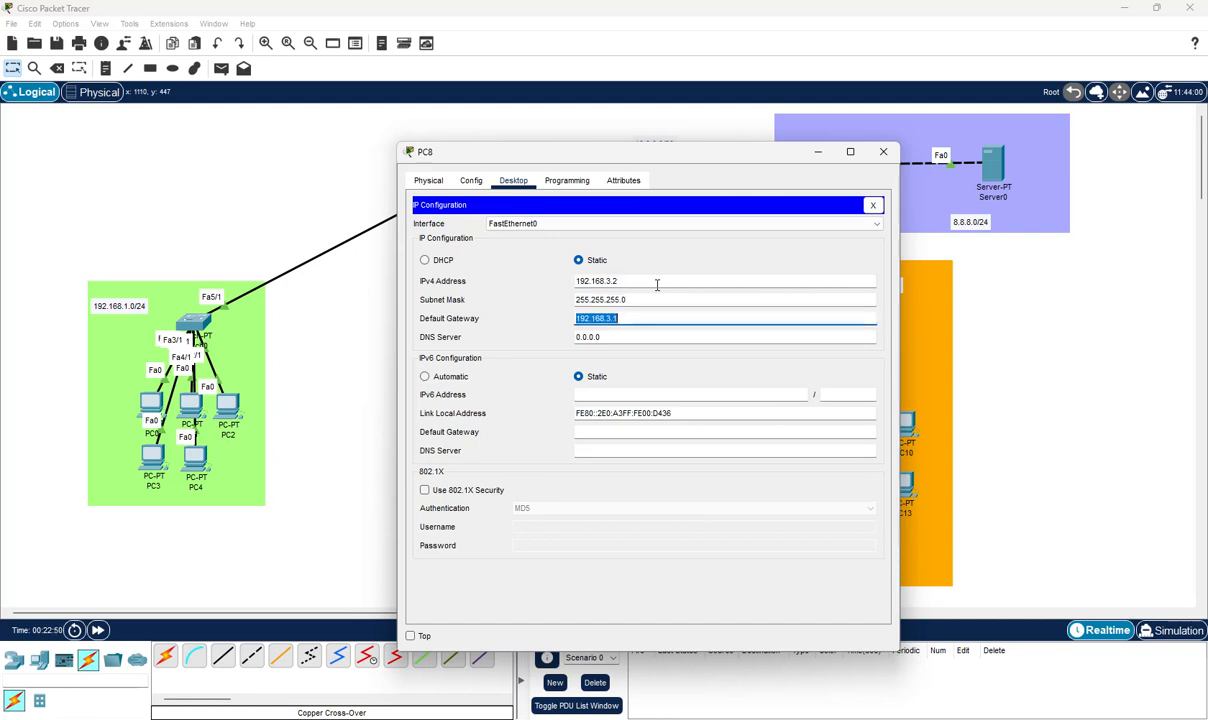
{"action": "left_click", "coordinate": [883, 151]}
Give PC9 a static IPv4 address in the 192.168.3.0 network and default gateway 192.168.3.1
{"action": "left_click", "coordinate": [857, 415]}
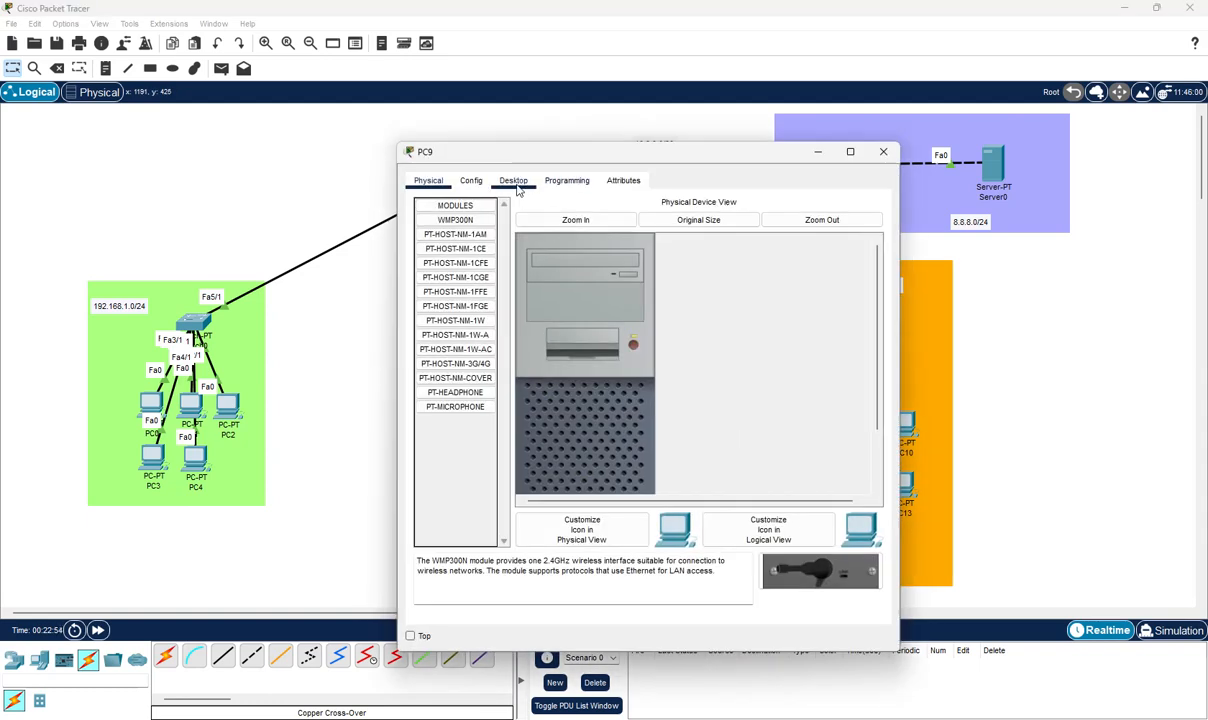
{"action": "left_click", "coordinate": [519, 183]}
{"action": "left_click", "coordinate": [458, 238]}
{"action": "left_click", "coordinate": [615, 283]}
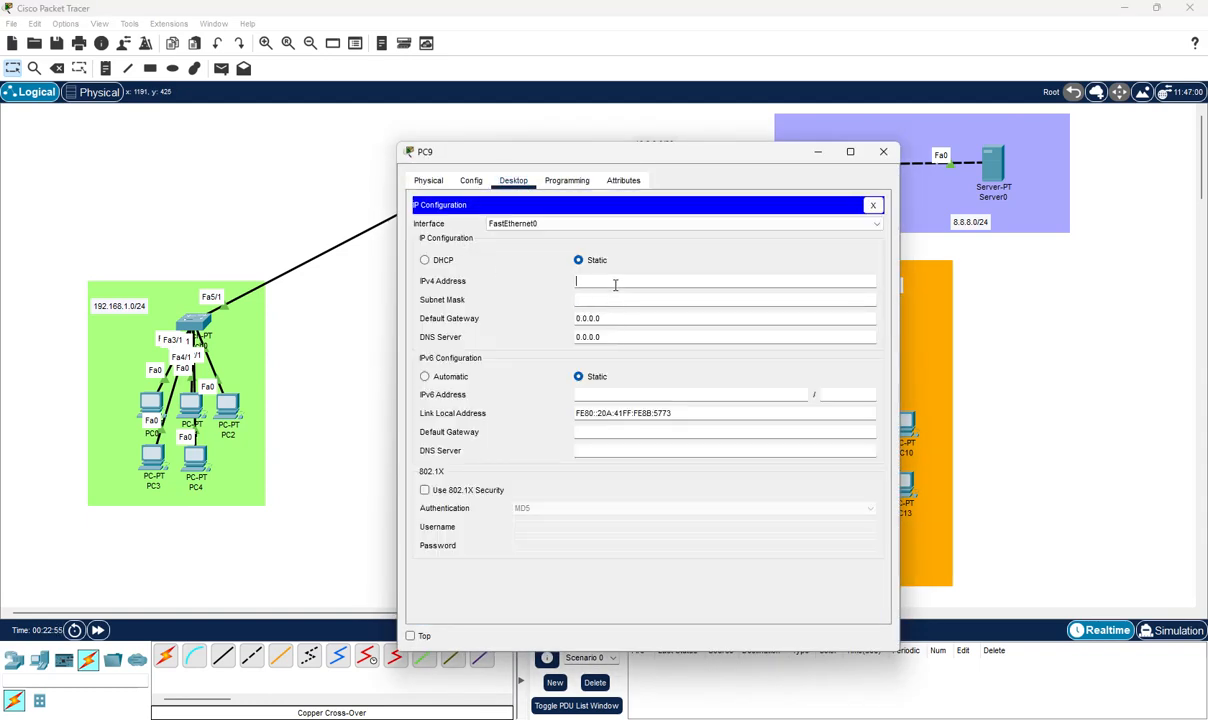
{"action": "type", "text": "192.168.3.1"}
{"action": "key", "text": "BackSpace"}
{"action": "key", "text": "Tab"}
{"action": "key", "text": "Tab"}
{"action": "type", "text": "192.168.3.1"}
{"action": "left_click", "coordinate": [883, 151]}
Give PC10 a static IPv4 address in the 192.168.3.0 network and default gateway 192.168.3.1
{"action": "left_click", "coordinate": [906, 423]}
{"action": "left_click", "coordinate": [567, 180]}
{"action": "left_click", "coordinate": [513, 180]}
{"action": "left_click", "coordinate": [453, 260]}
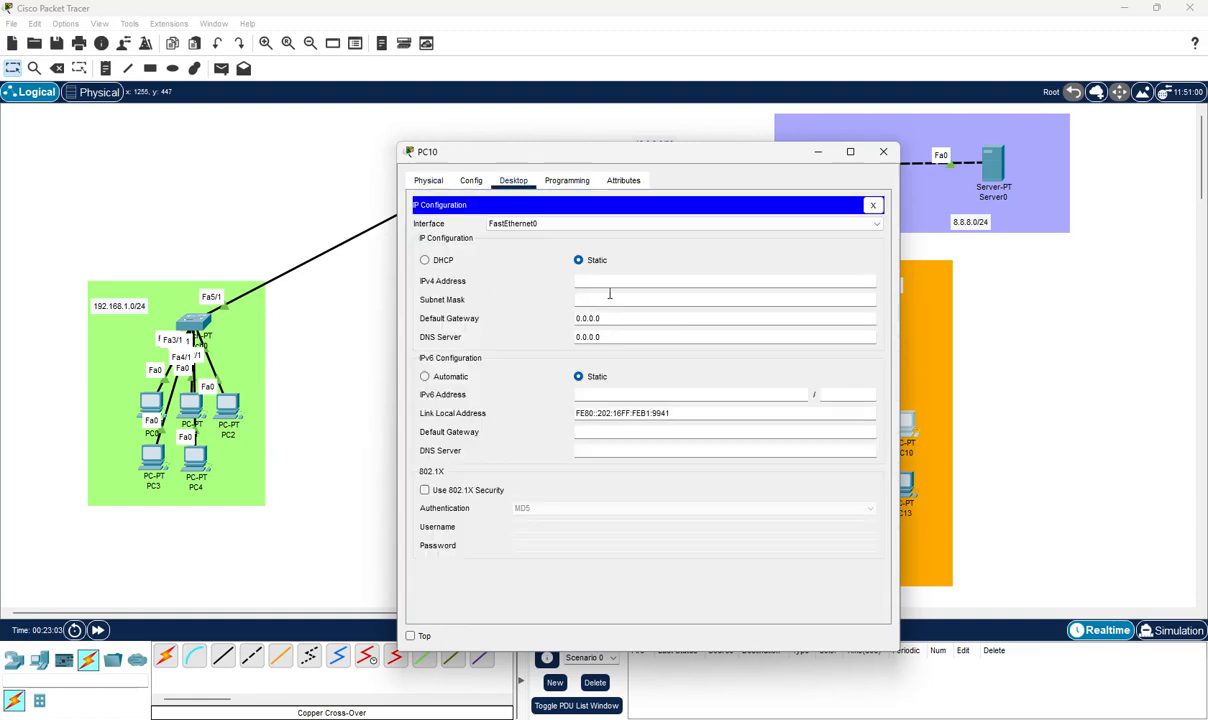
{"action": "key", "text": "Tab"}
{"action": "key", "text": "Tab"}
{"action": "type", "text": "192.168.3.1"}
{"action": "left_click", "coordinate": [888, 157]}
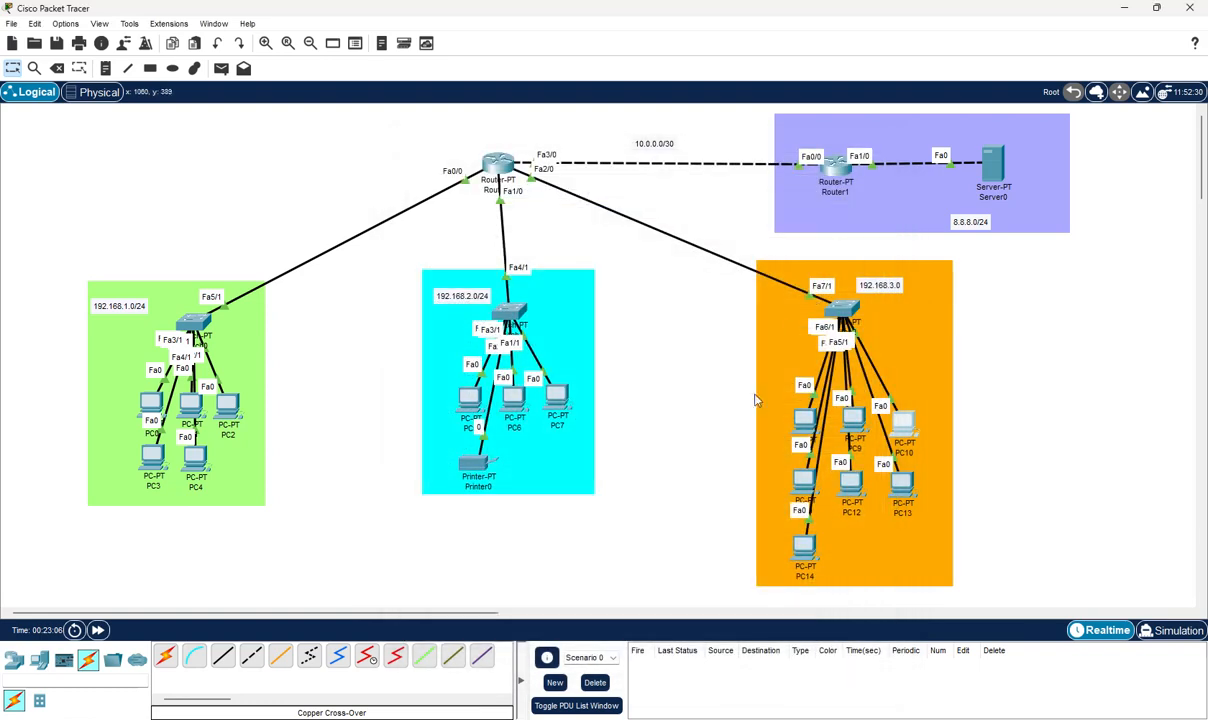
Give PC11 the static IPv4 address 192.168.3.5 with mask 255.255.255.0 and default gateway 192.168.3.1
{"action": "left_click", "coordinate": [812, 488]}
{"action": "left_click", "coordinate": [549, 184]}
{"action": "left_click", "coordinate": [513, 181]}
{"action": "left_click", "coordinate": [455, 240]}
{"action": "left_click", "coordinate": [596, 284]}
{"action": "type", "text": "192.168.3.1"}
{"action": "key", "text": "BackSpace"}
{"action": "type", "text": "5"}
{"action": "key", "text": "Tab"}
{"action": "key", "text": "Tab"}
{"action": "type", "text": "192.168.3.1"}
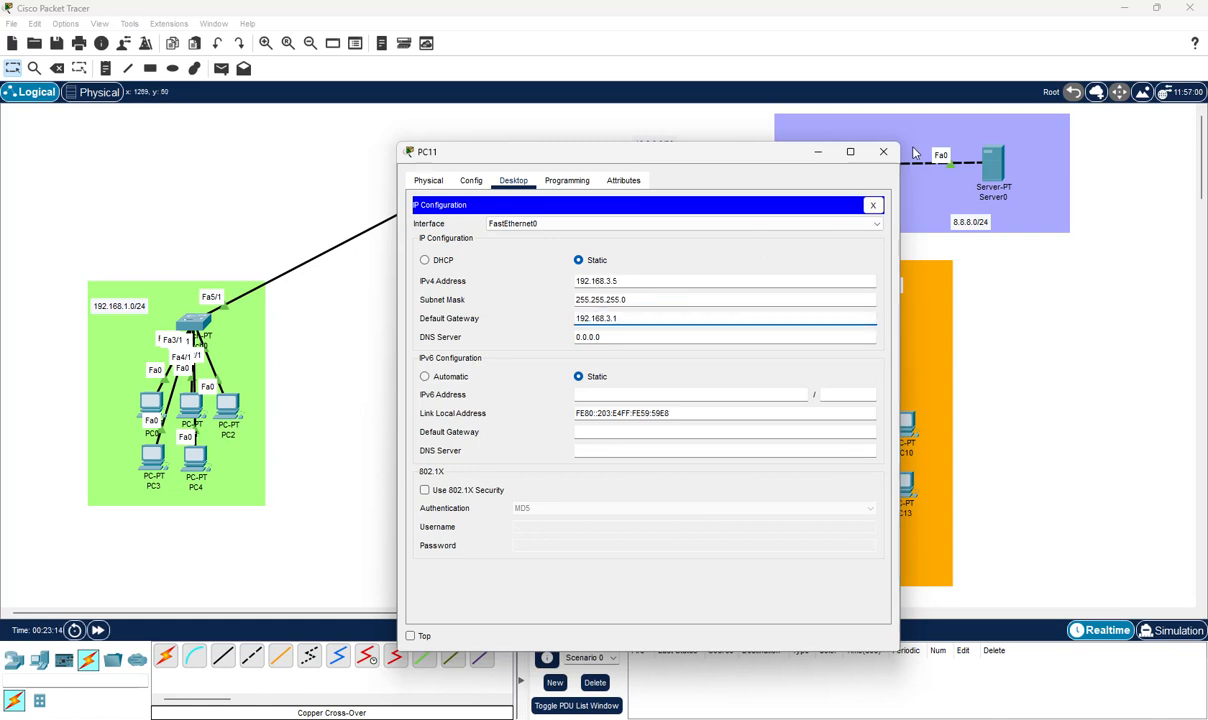
{"action": "left_click", "coordinate": [818, 151]}
Give PC12 the static IPv4 address 192.168.3.6 with mask 255.255.255.0 and default gateway 192.168.3.1
{"action": "left_click", "coordinate": [850, 483]}
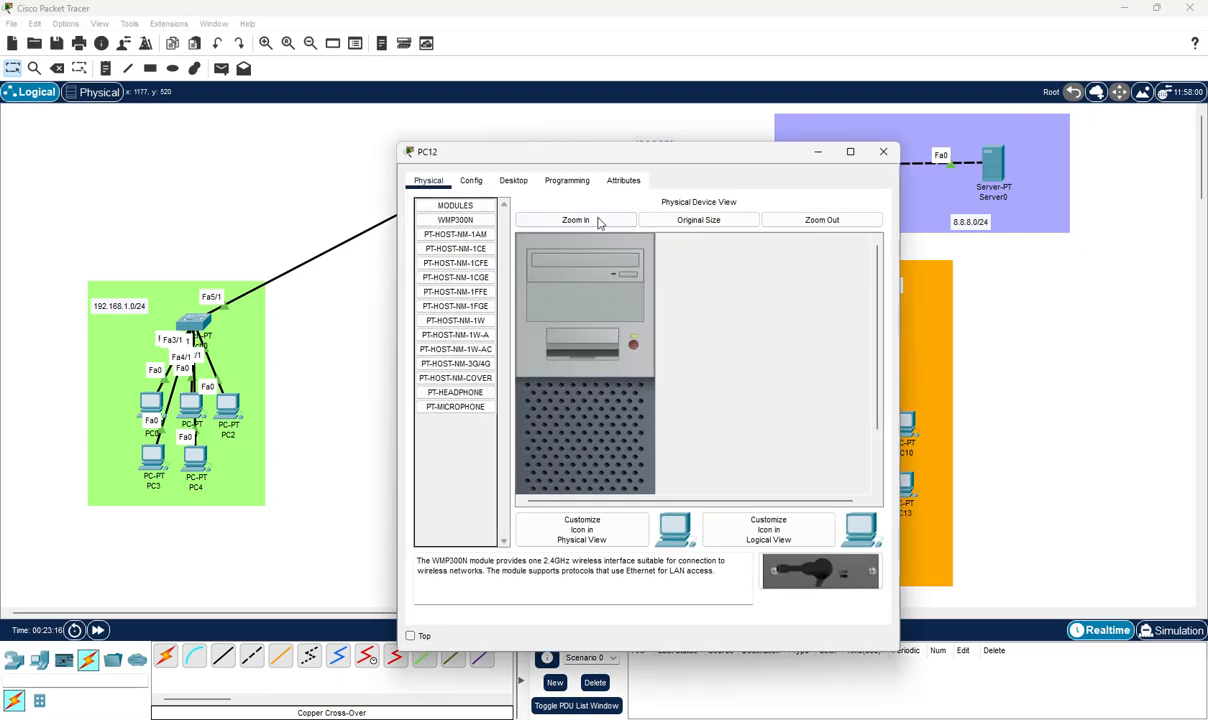
{"action": "left_click", "coordinate": [513, 180]}
{"action": "left_click", "coordinate": [480, 248]}
{"action": "left_click", "coordinate": [655, 283]}
{"action": "key", "text": "ctrl+v"}
{"action": "key", "text": "Return"}
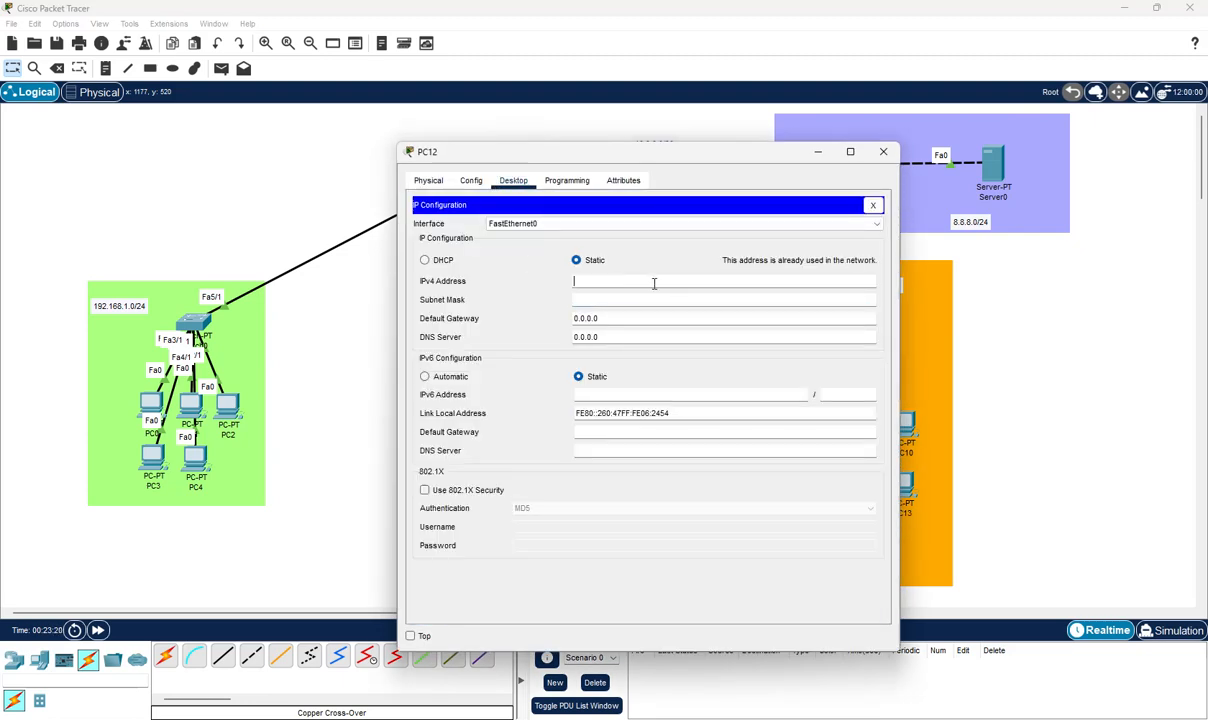
{"action": "type", "text": "68.3."}
{"action": "key", "text": "Tab"}
{"action": "key", "text": "Tab"}
{"action": "key", "text": "ctrl+v"}
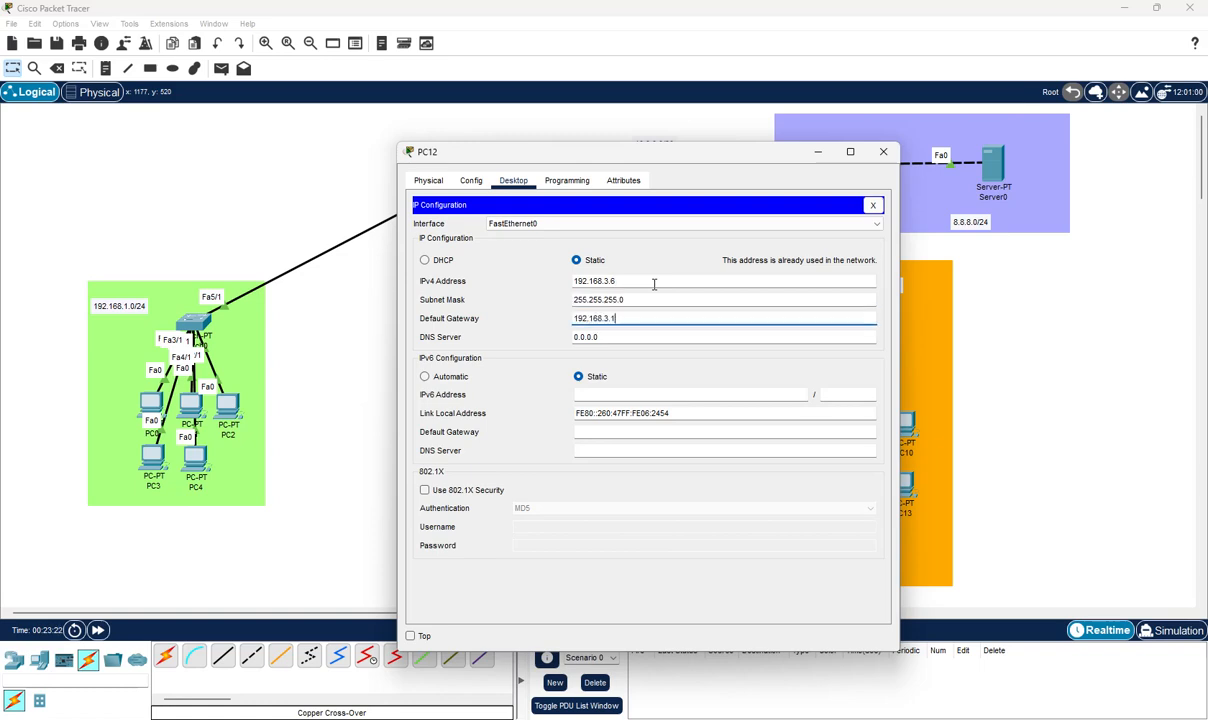
{"action": "key", "text": "Tab"}
{"action": "left_click", "coordinate": [883, 151]}
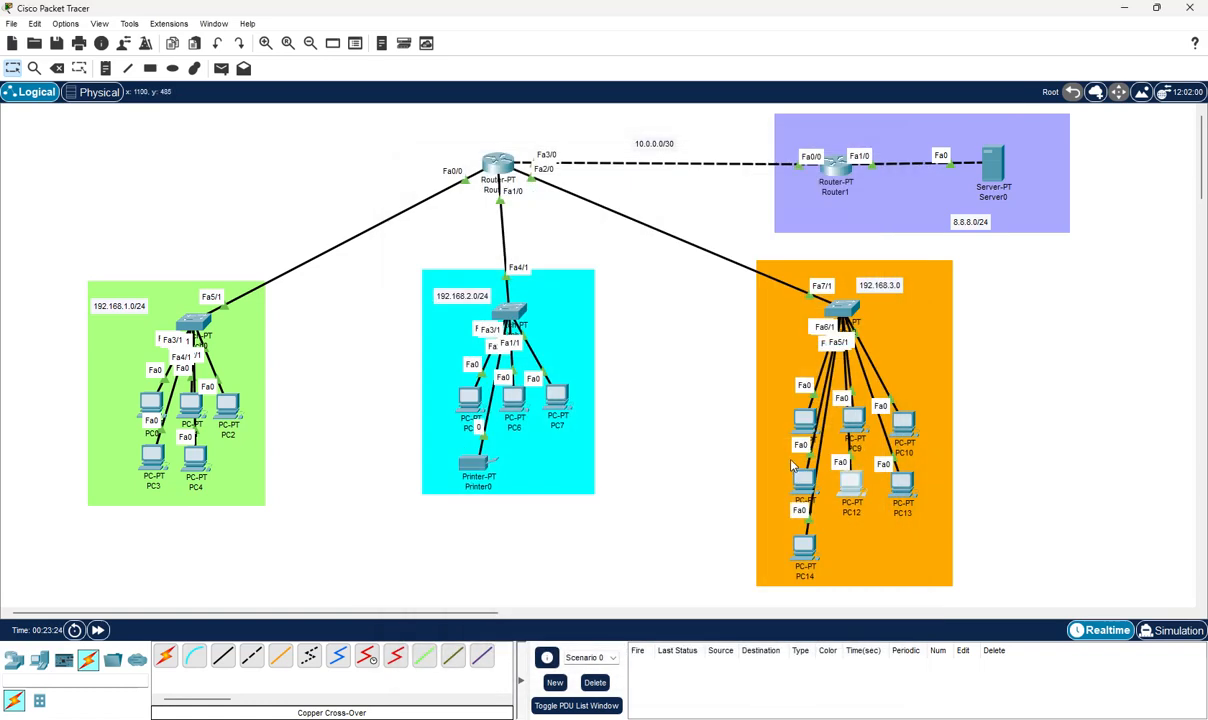
Give PC13 the static IPv4 address 192.168.3.7 with mask 255.255.255.0 and default gateway 192.168.3.1
{"action": "left_click", "coordinate": [900, 485]}
{"action": "left_click", "coordinate": [513, 180]}
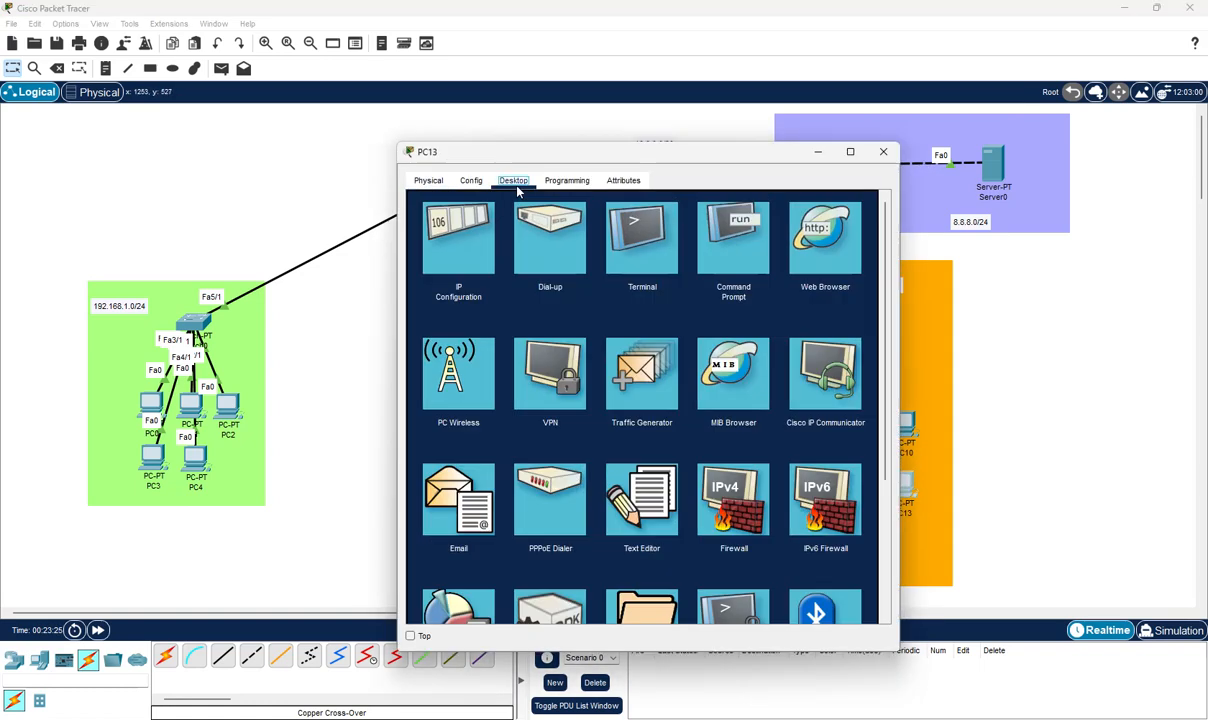
{"action": "left_click", "coordinate": [450, 246]}
{"action": "type", "text": "192.168.3.7"}
{"action": "key", "text": "Tab"}
{"action": "key", "text": "Tab"}
{"action": "type", "text": "192.168.3.1"}
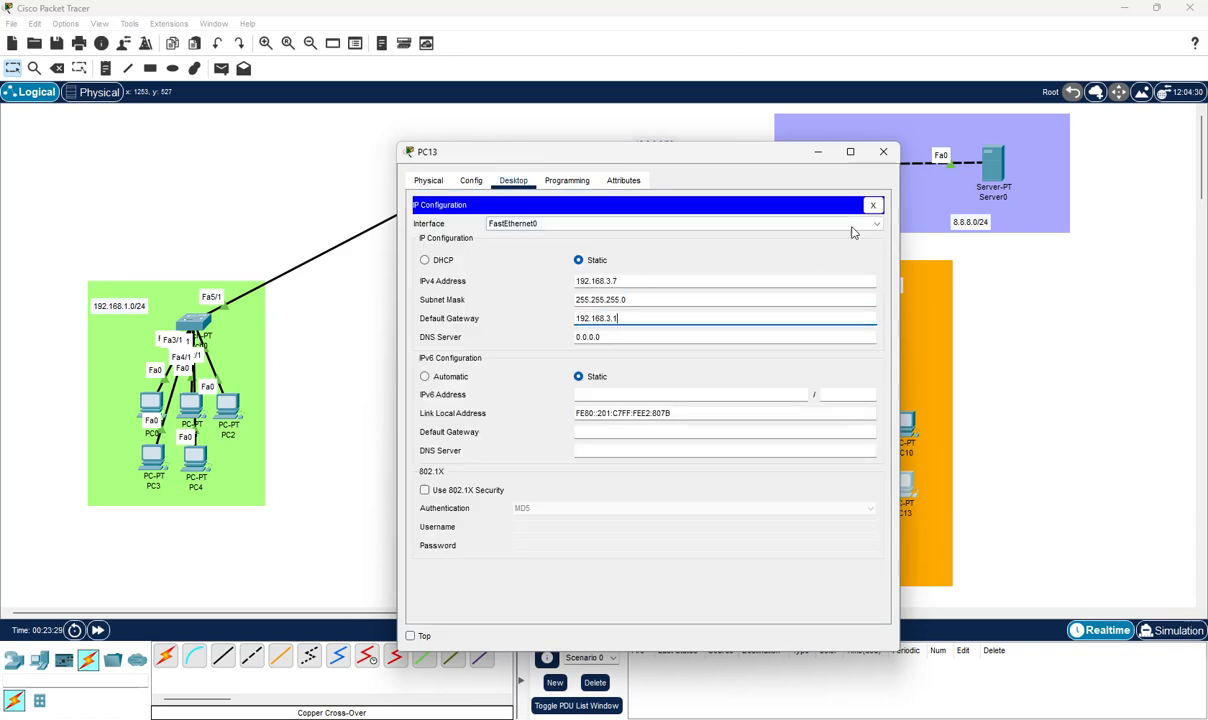
{"action": "left_click", "coordinate": [883, 151]}
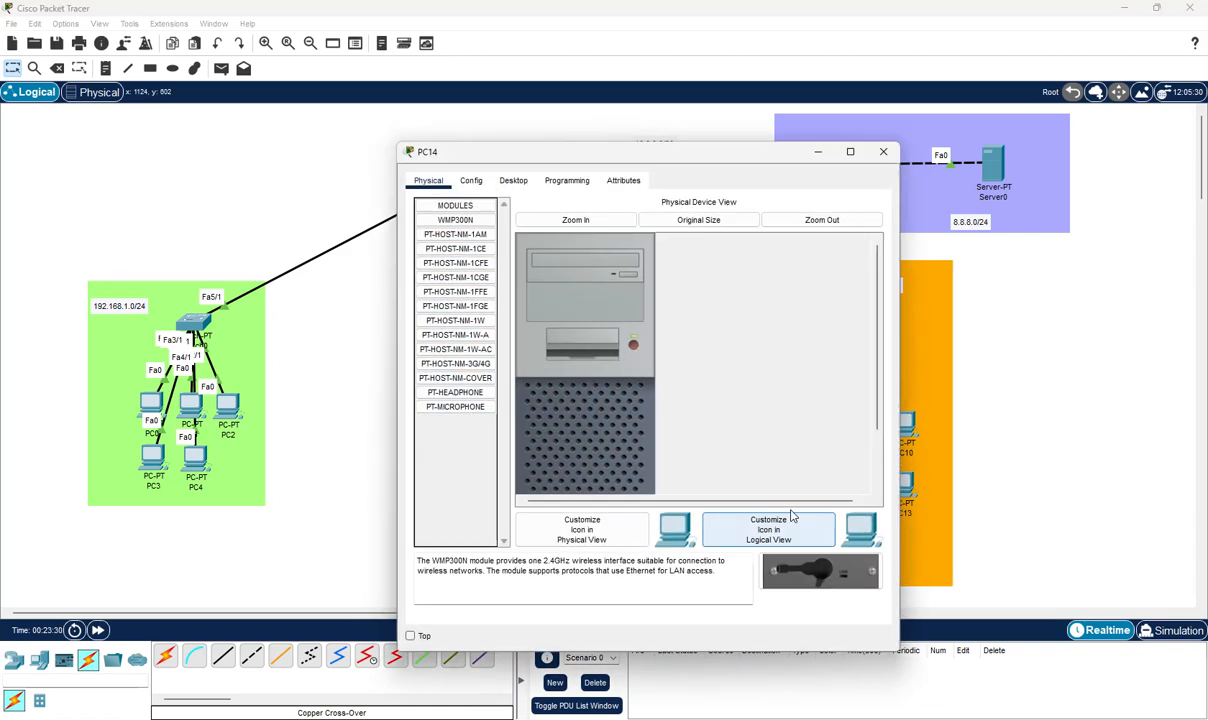
Give PC14 the static IPv4 address 192.168.3.8 with mask 255.255.255.0 and default gateway 192.168.3.1
{"action": "left_click", "coordinate": [510, 180]}
{"action": "left_click", "coordinate": [460, 232]}
{"action": "left_click", "coordinate": [588, 286]}
{"action": "type", "text": "192.168.3.5"}
{"action": "key", "text": "Tab"}
{"action": "left_click", "coordinate": [589, 286]}
{"action": "type", "text": "192.168.3.18"}
{"action": "key", "text": "Tab"}
{"action": "key", "text": "Tab"}
{"action": "type", "text": "192.168.3.1"}
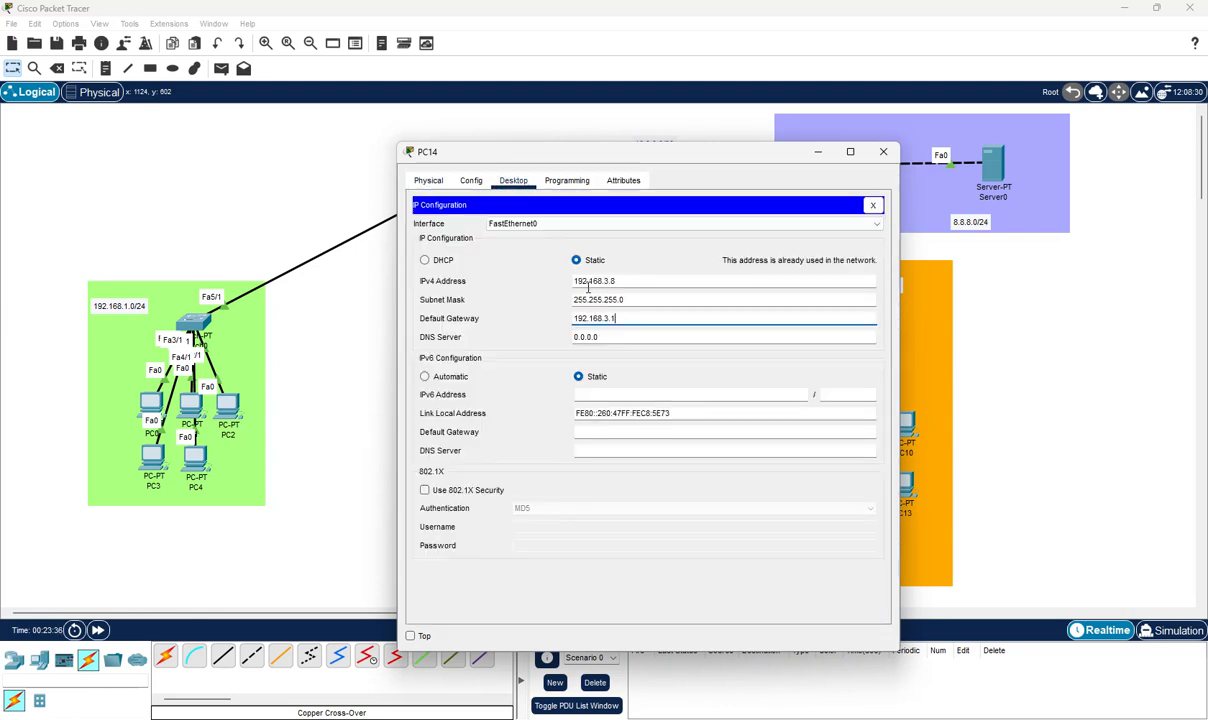
{"action": "left_click", "coordinate": [884, 155]}
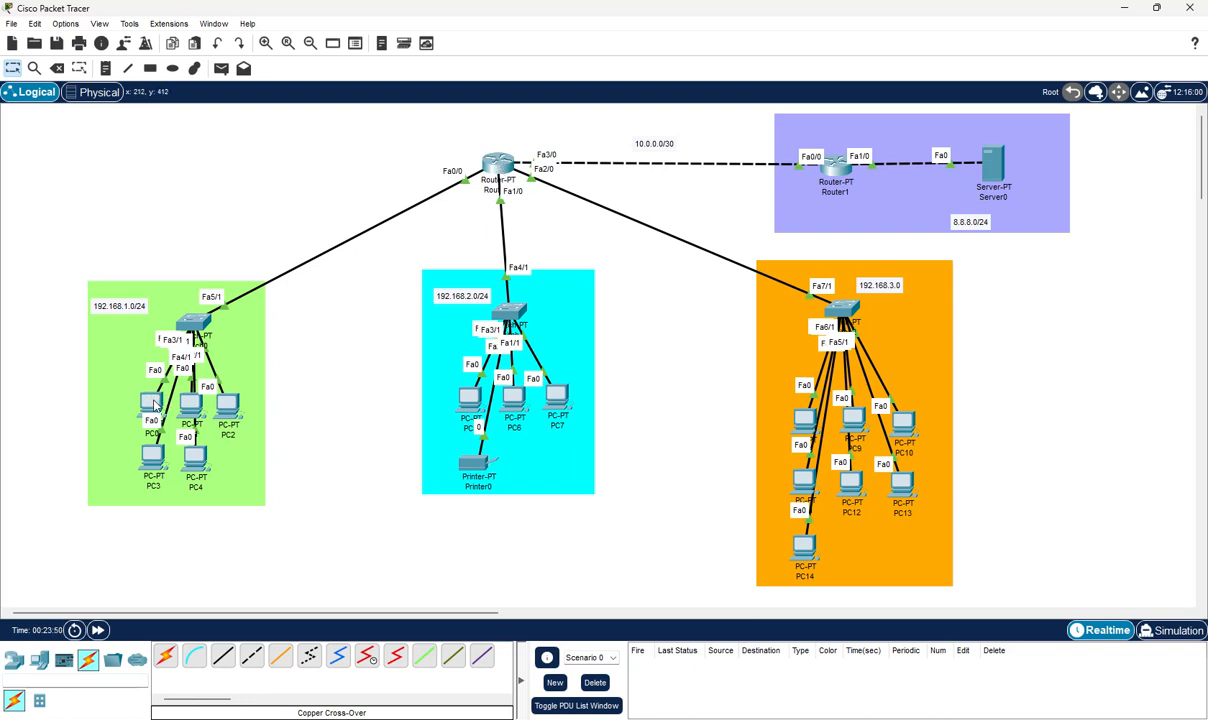
Ping 192.168.2.2 from PC0's command prompt to test the connection to the cyan group
{"action": "mouse_move", "coordinate": [154, 402]}
{"action": "left_click", "coordinate": [148, 400]}
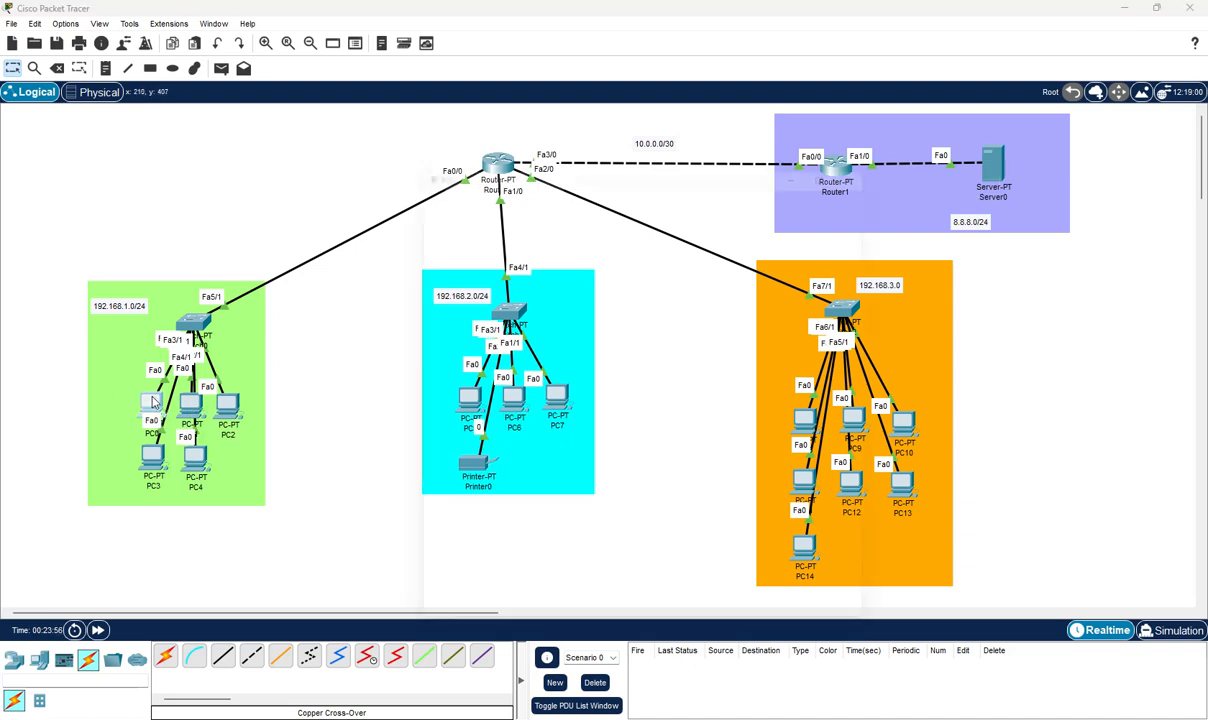
{"action": "left_click", "coordinate": [705, 232]}
{"action": "left_click_drag", "start_coordinate": [690, 162], "coordinate": [952, 188]}
{"action": "type", "text": "ping"}
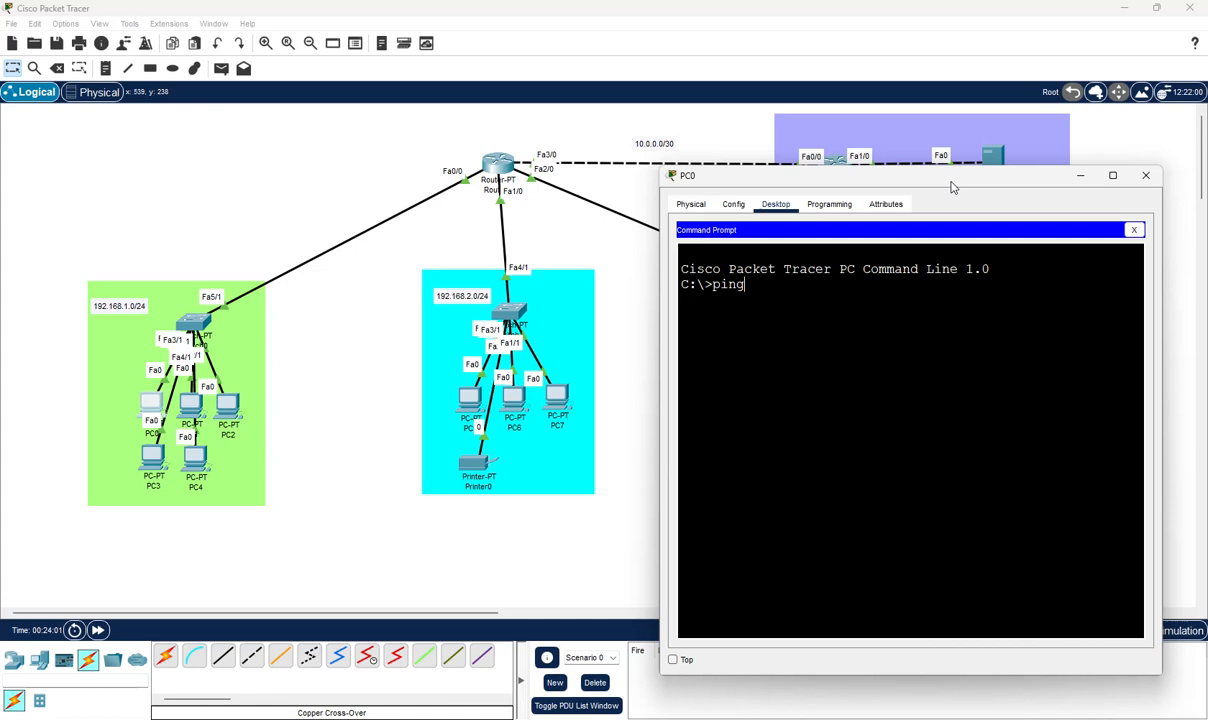
{"action": "type", "text": " 192.168.2.2"}
{"action": "key", "text": "Return"}
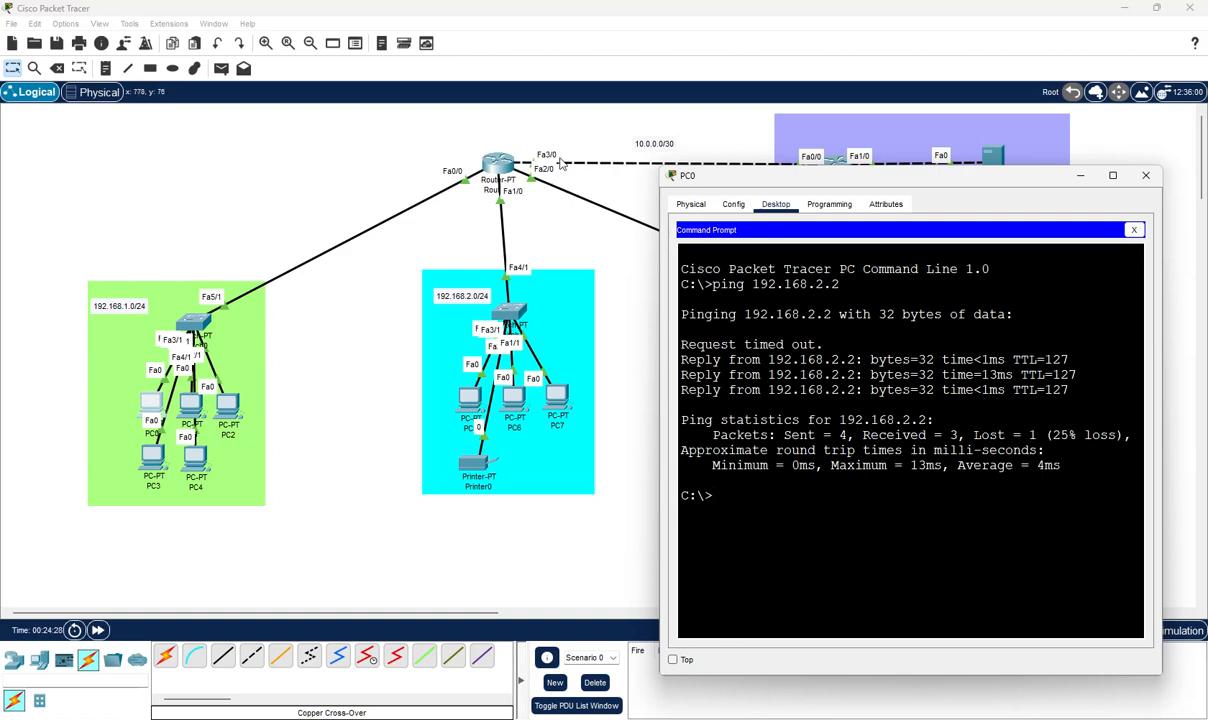
Ping the server address 8.8.8.8 from PC0's command prompt
{"action": "left_click_drag", "start_coordinate": [860, 170], "coordinate": [892, 118]}
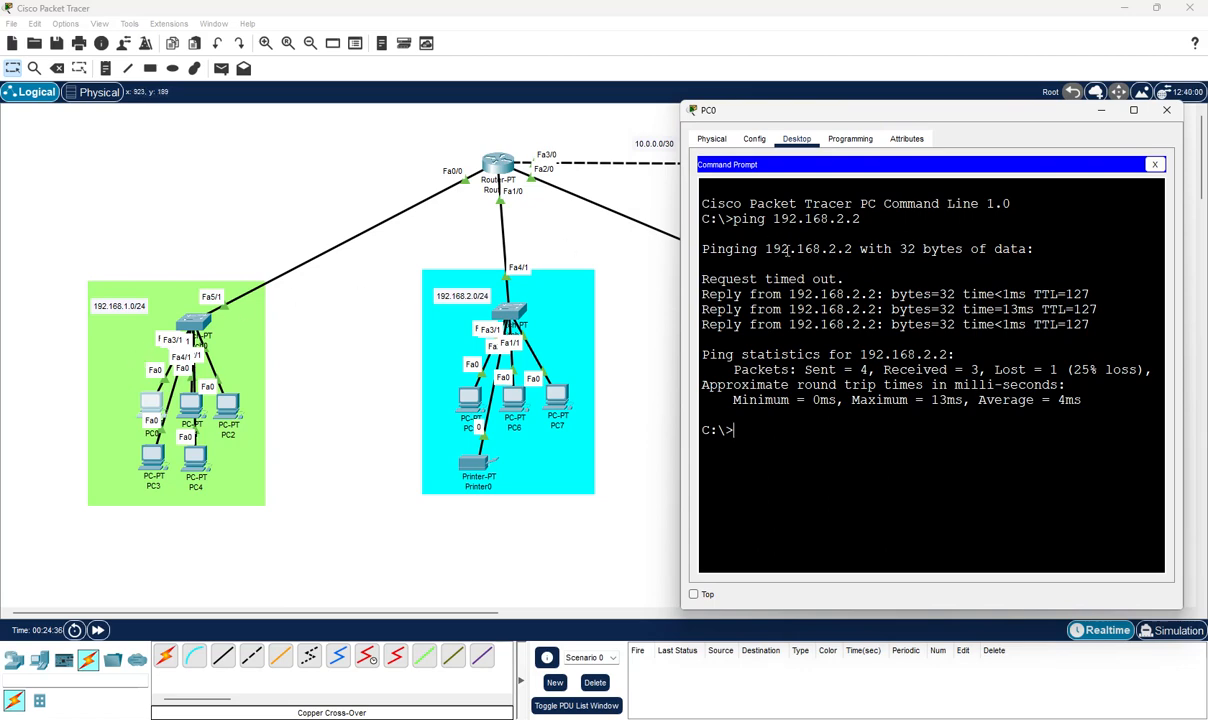
{"action": "left_click_drag", "start_coordinate": [820, 112], "coordinate": [671, 234]}
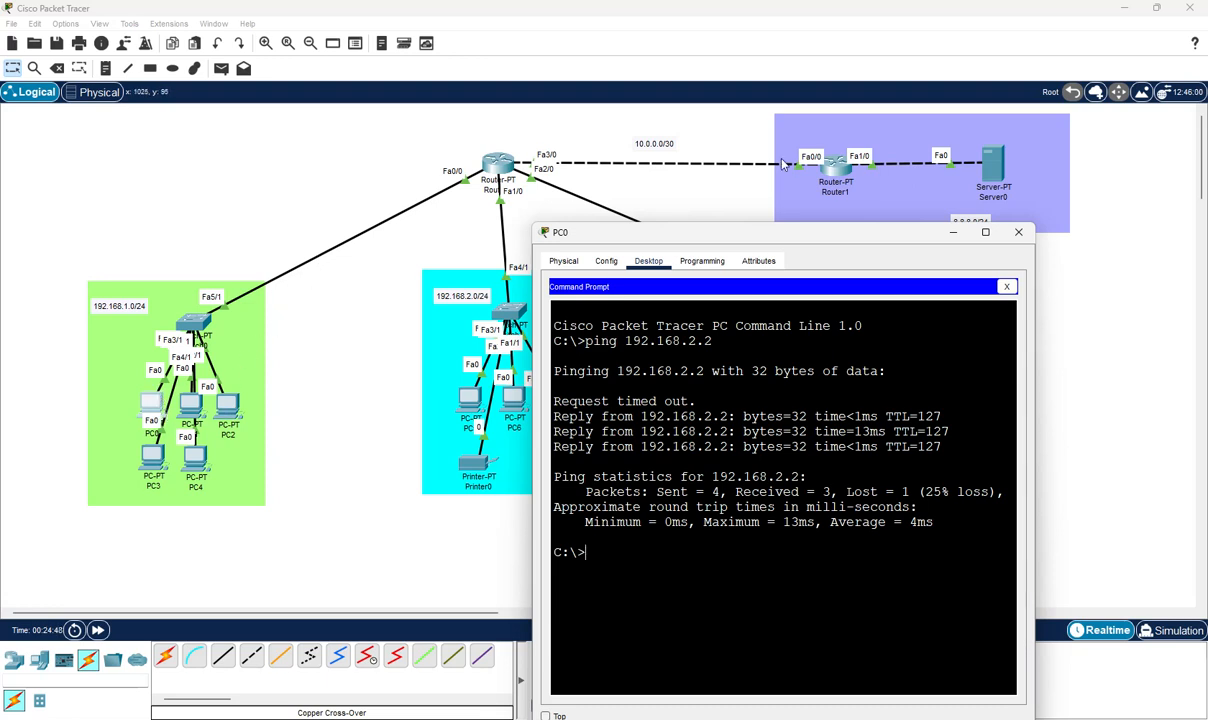
{"action": "left_click_drag", "start_coordinate": [864, 245], "coordinate": [615, 177]}
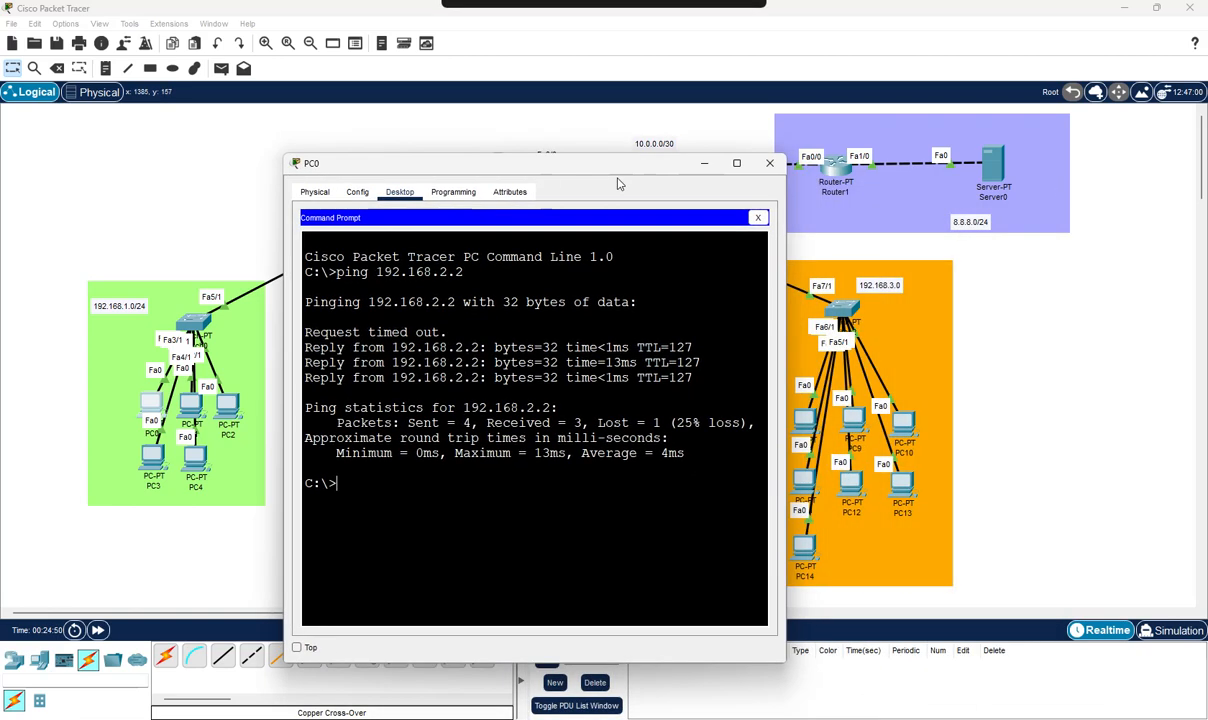
{"action": "key", "text": "Up"}
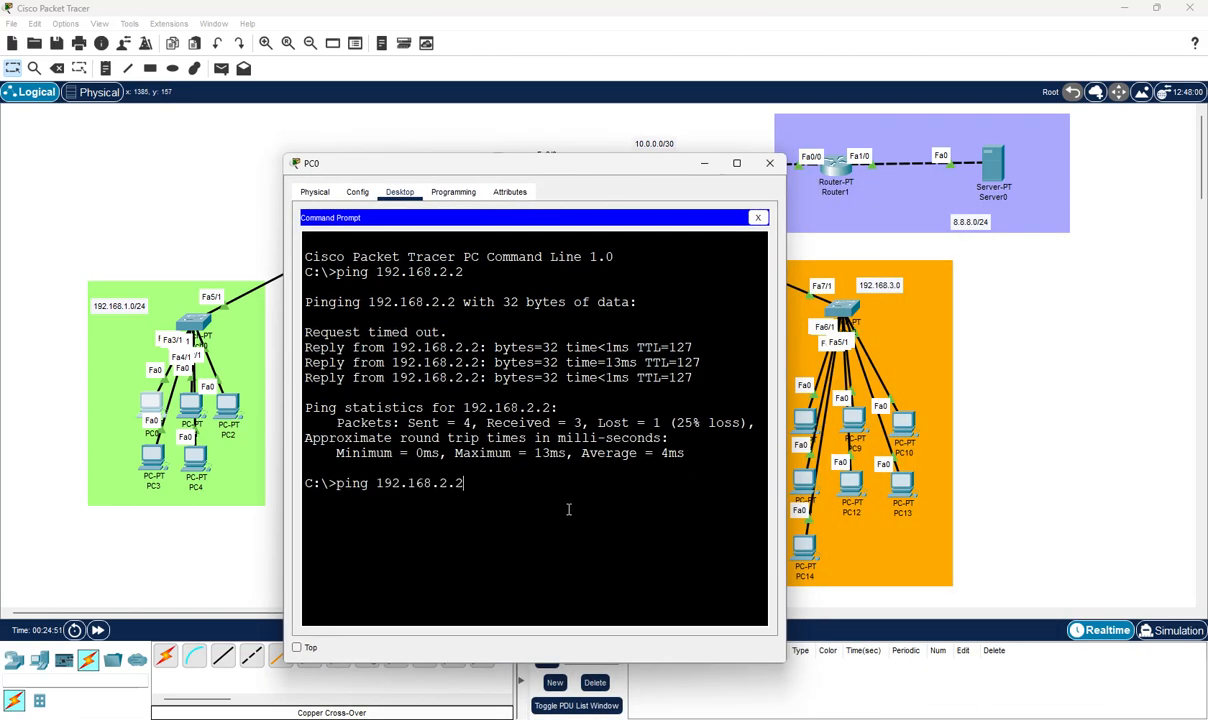
{"action": "key", "text": "BackSpace"}
{"action": "key", "text": "BackSpace"}
{"action": "key", "text": "BackSpace"}
{"action": "key", "text": "BackSpace"}
{"action": "key", "text": "BackSpace"}
{"action": "key", "text": "BackSpace"}
{"action": "key", "text": "BackSpace"}
{"action": "key", "text": "BackSpace"}
{"action": "key", "text": "BackSpace"}
{"action": "type", "text": "8.8.8.8"}
{"action": "key", "text": "Return"}
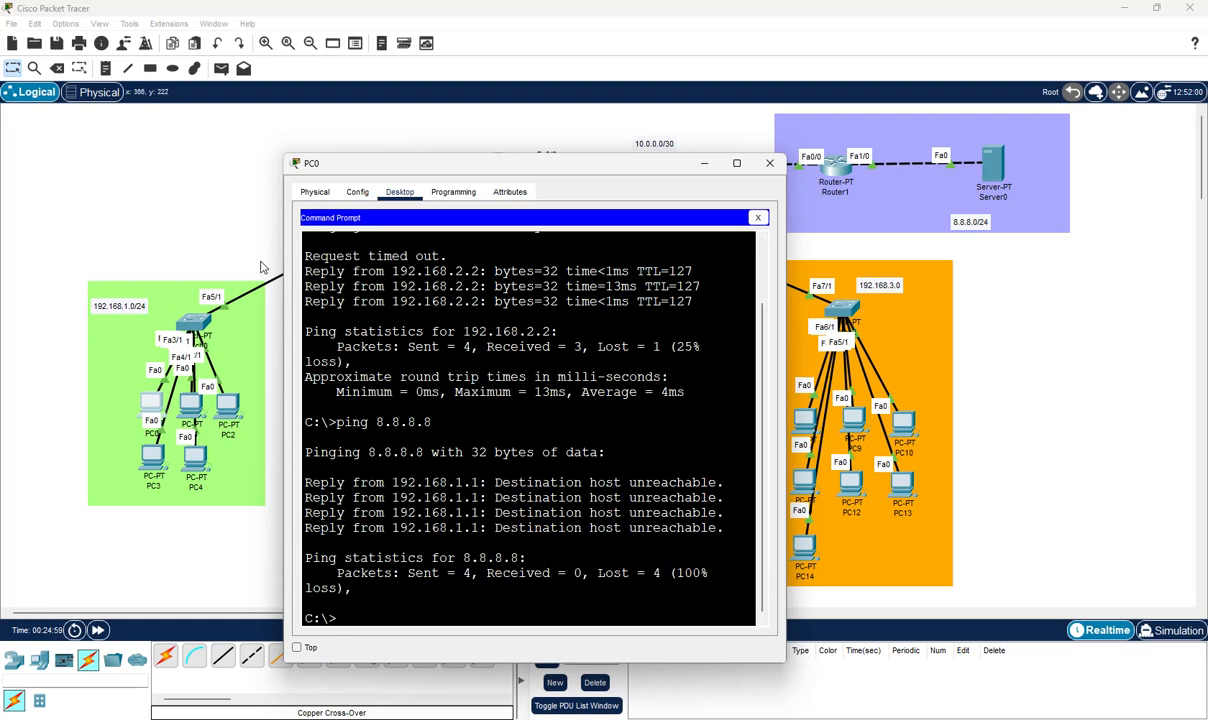
Open Router0's command line and enter global configuration mode
{"action": "left_click", "coordinate": [175, 203]}
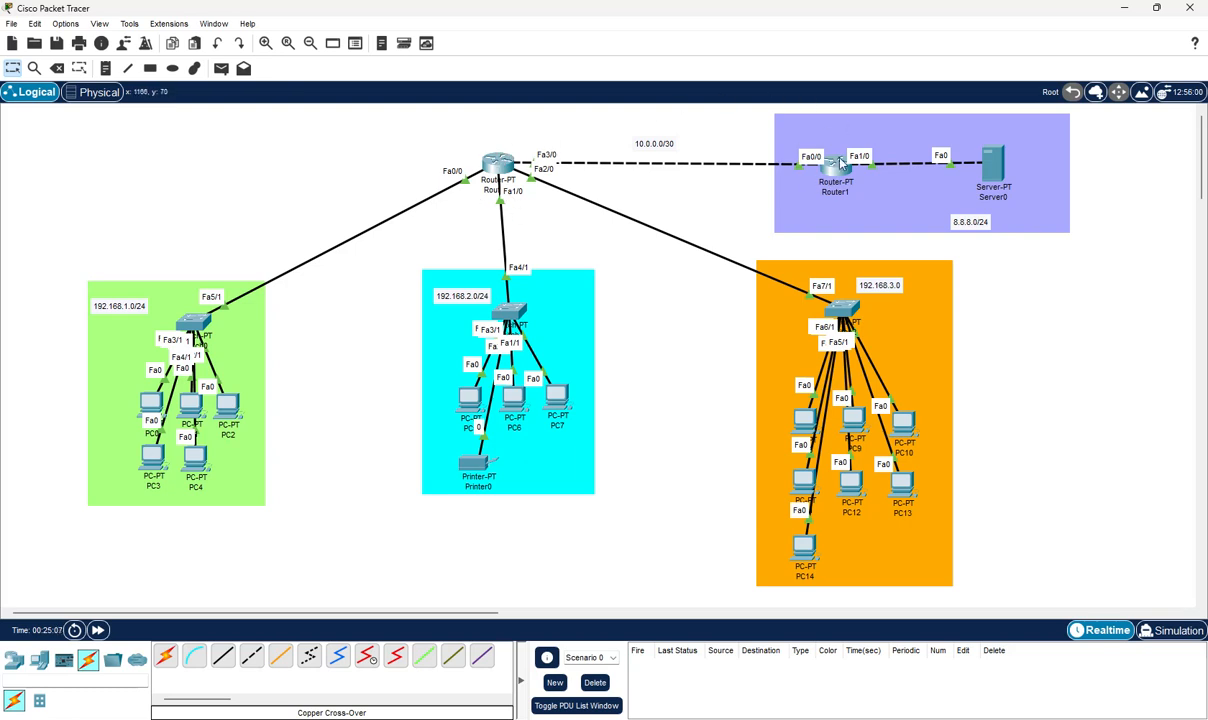
{"action": "left_click", "coordinate": [477, 158]}
{"action": "left_click_drag", "start_coordinate": [337, 198], "coordinate": [788, 48]}
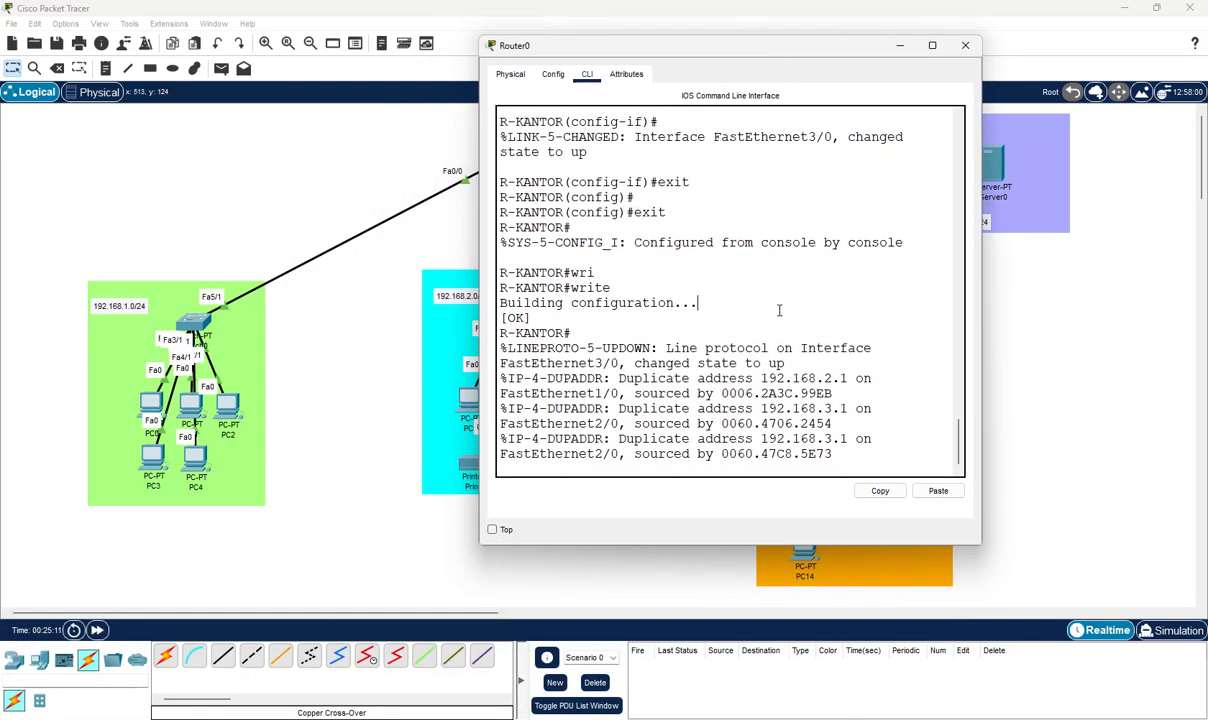
{"action": "key", "text": "Return"}
{"action": "key", "text": "Return"}
{"action": "key", "text": "Return"}
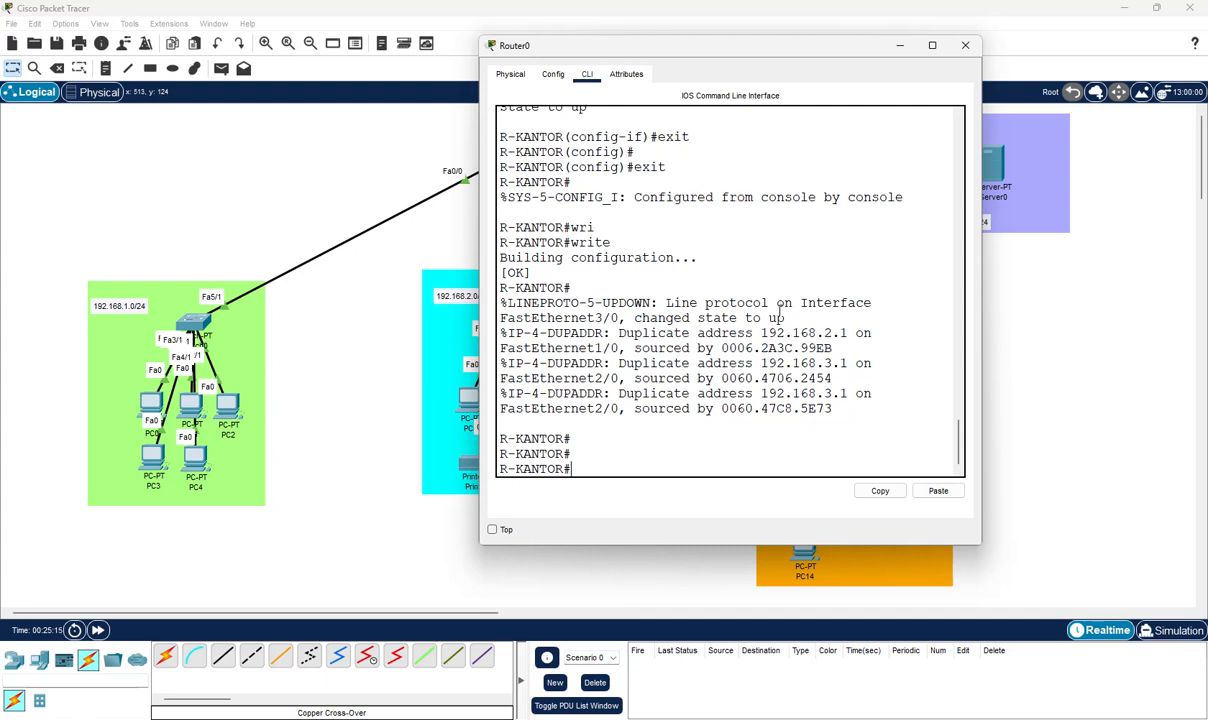
{"action": "type", "text": "conf t"}
{"action": "key", "text": "Return"}
{"action": "key", "text": "Return"}
Add a static route on Router0 to network 8.8.8.0 with mask 255.255.255.0 through interface fa3/0
{"action": "type", "text": "ip rou"}
{"action": "key", "text": "Tab"}
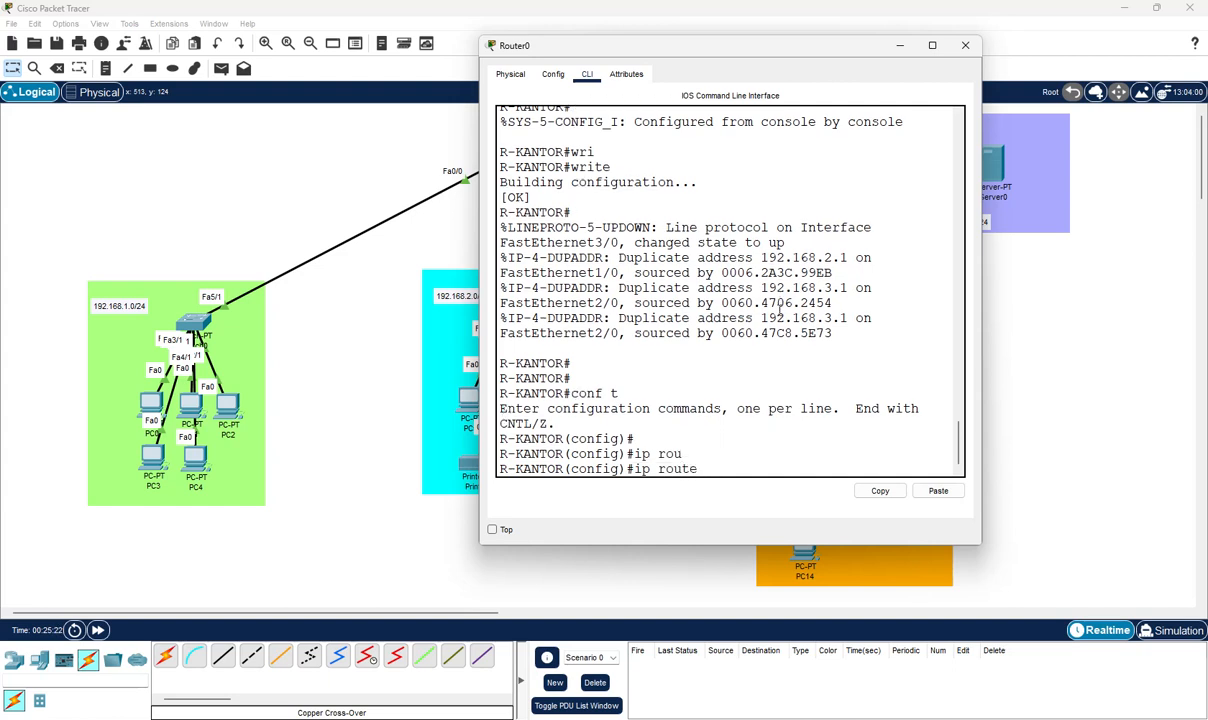
{"action": "type", "text": "?"}
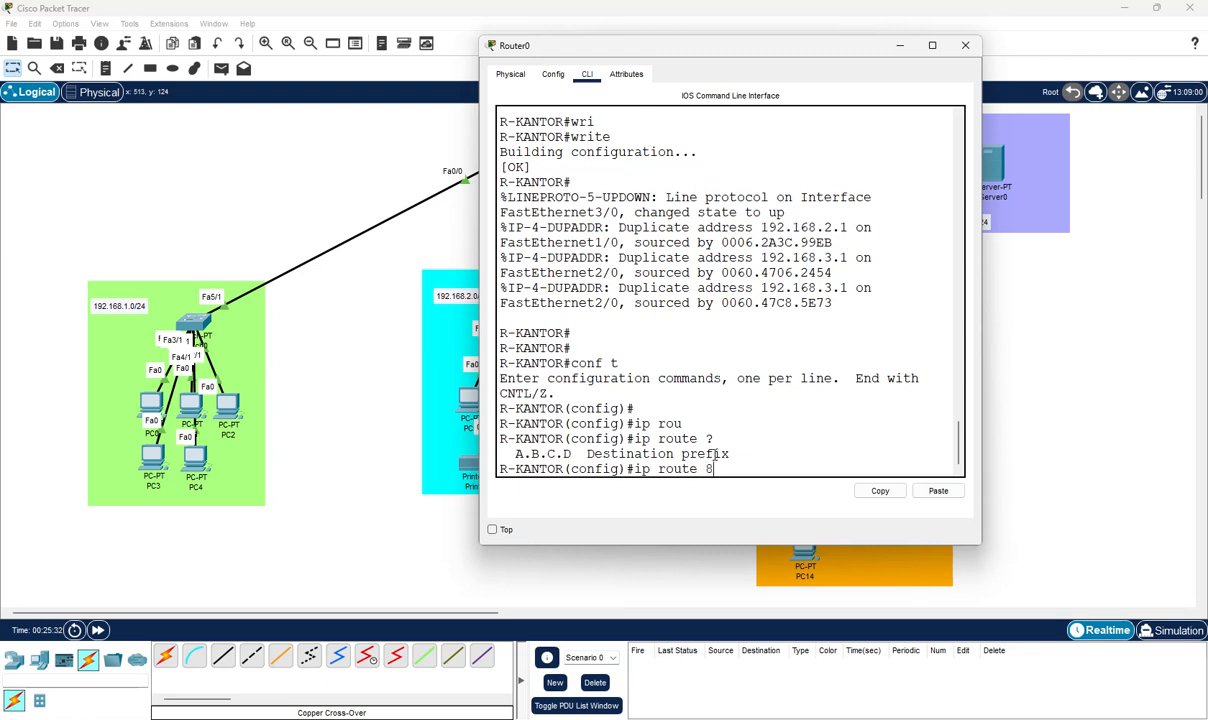
{"action": "type", "text": "8.8.8.0 ?"}
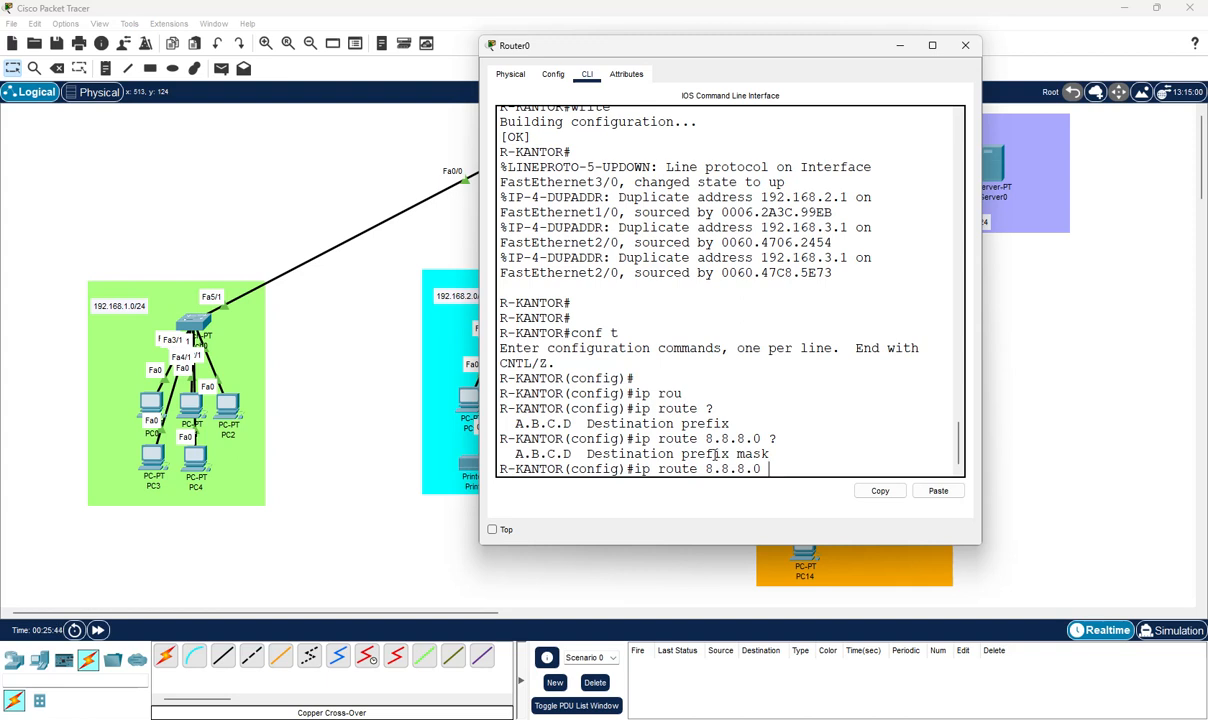
{"action": "type", "text": "55.255.255.0 ?"}
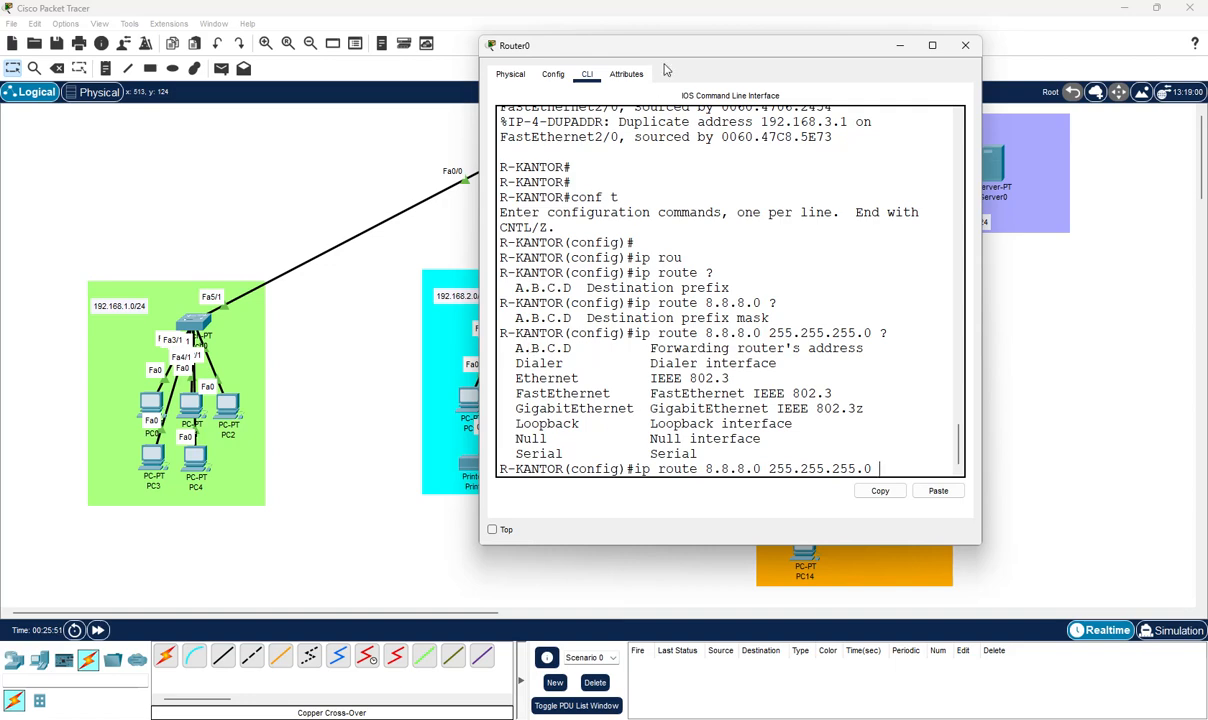
{"action": "left_click_drag", "start_coordinate": [698, 48], "coordinate": [341, 76]}
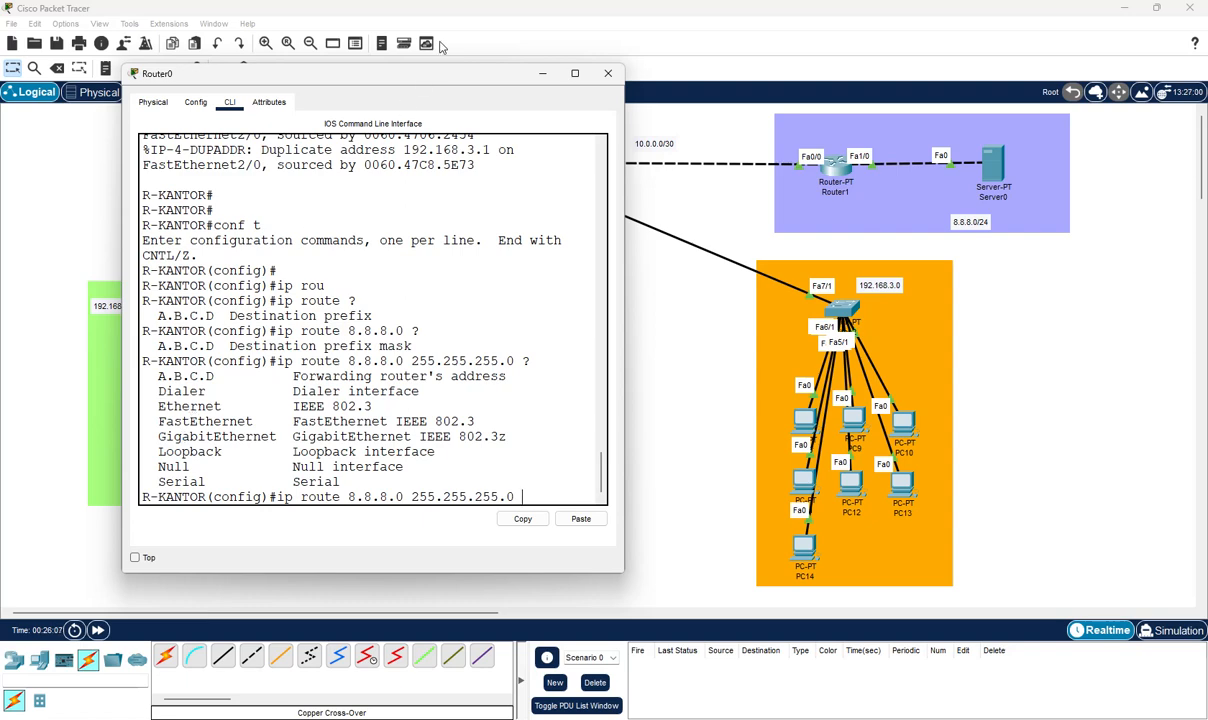
{"action": "left_click_drag", "start_coordinate": [428, 77], "coordinate": [393, 206]}
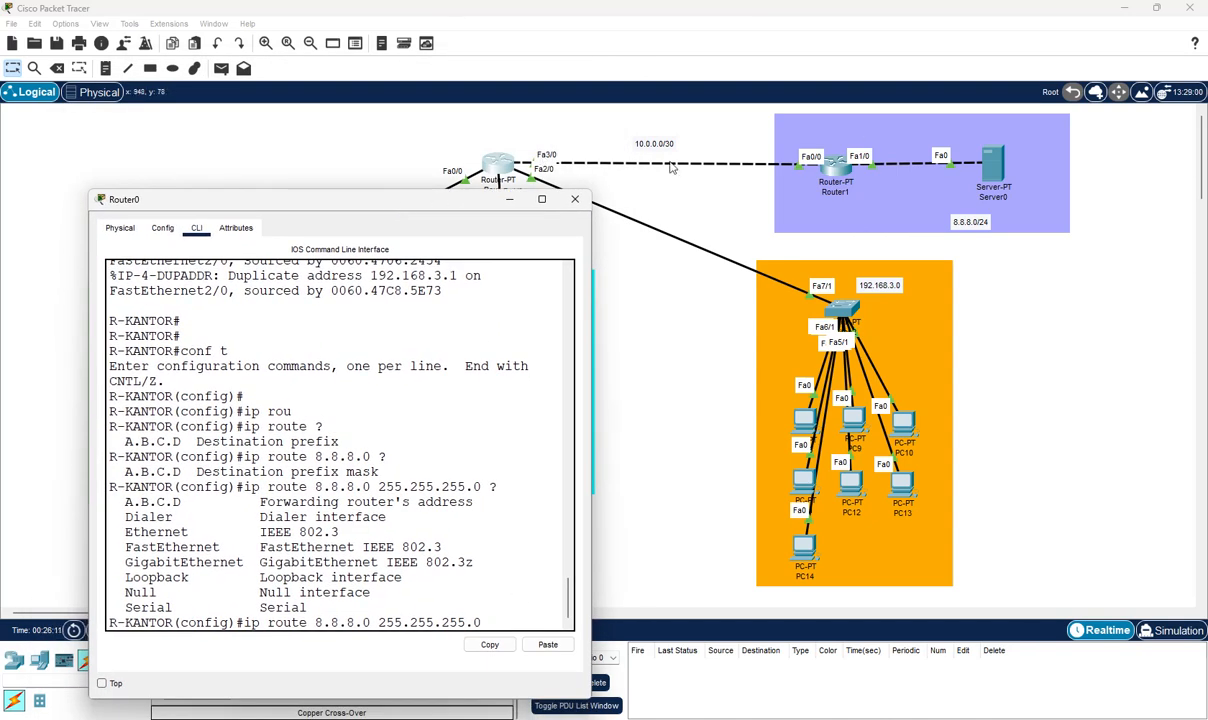
{"action": "left_click_drag", "start_coordinate": [331, 196], "coordinate": [306, 57]}
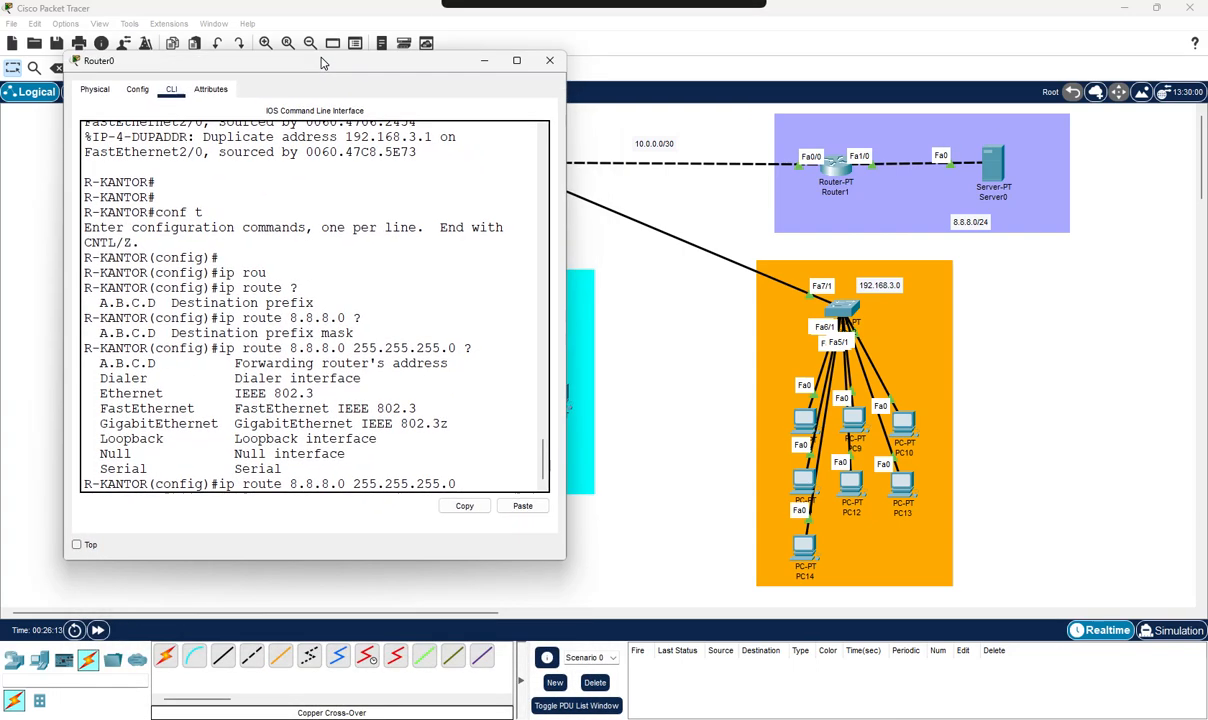
{"action": "type", "text": "fa"}
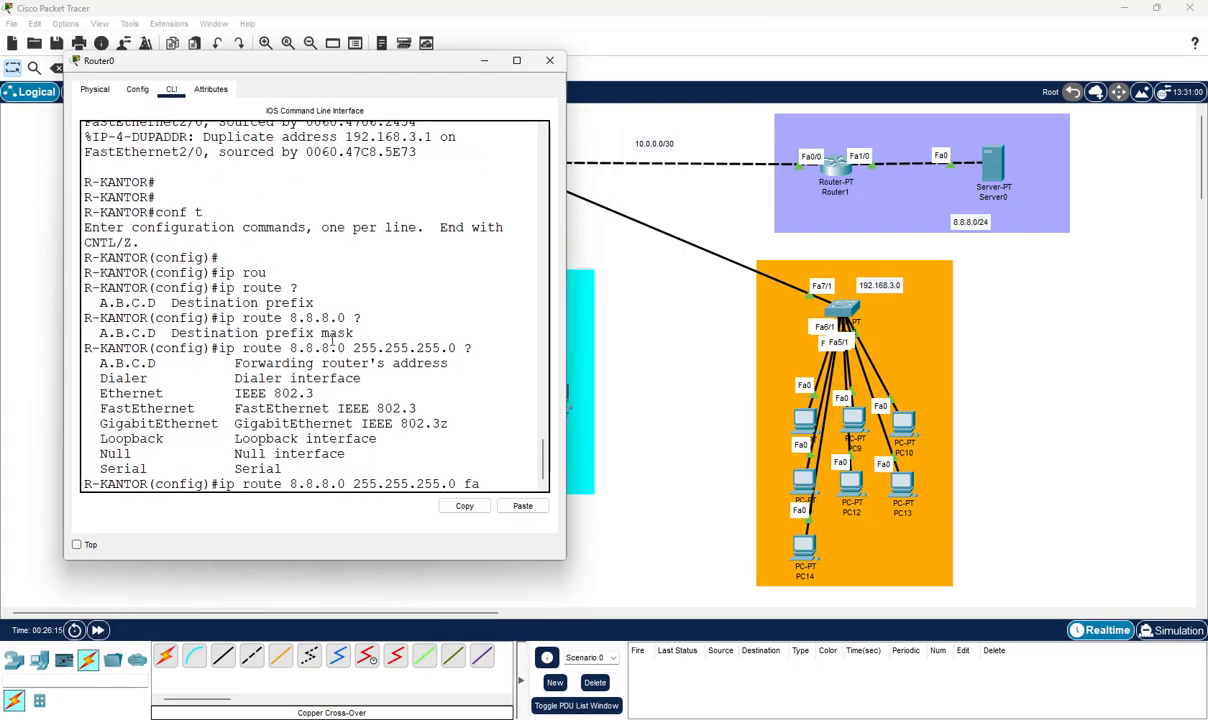
{"action": "type", "text": "3/0"}
{"action": "key", "text": "Return"}
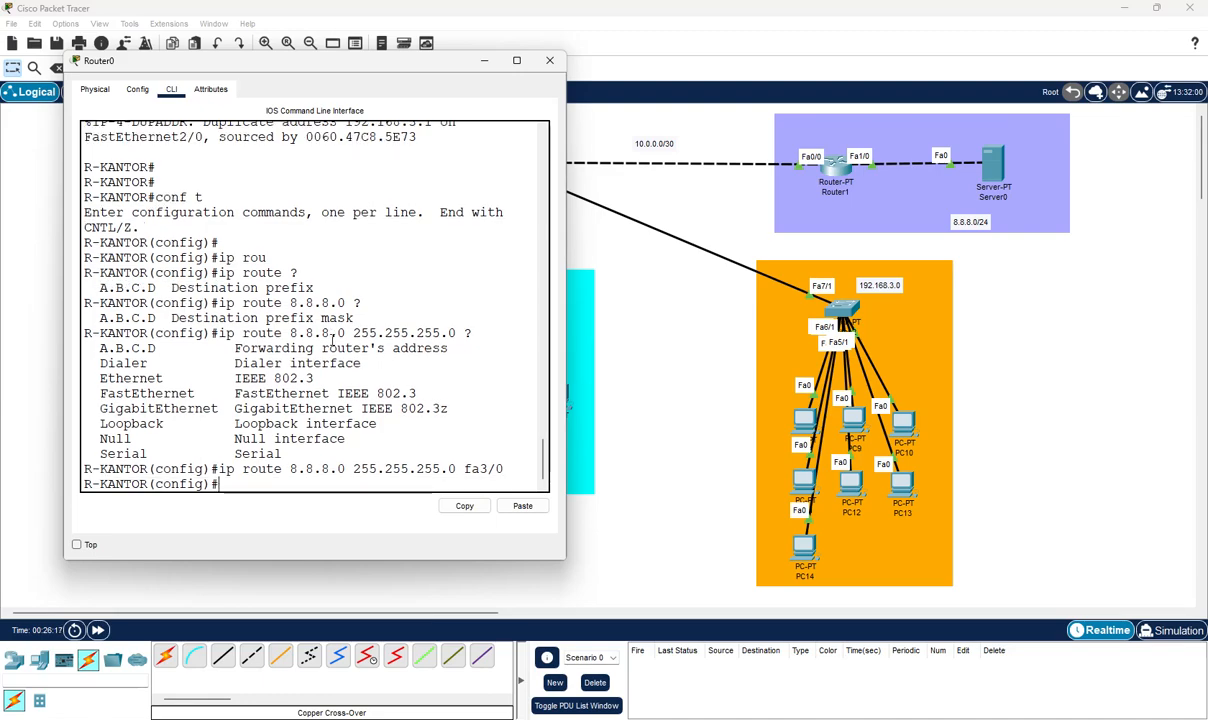
Repeat the ping to 8.8.8.8 from PC0 and check the replies against the topology
{"action": "left_click_drag", "start_coordinate": [294, 66], "coordinate": [1019, 223]}
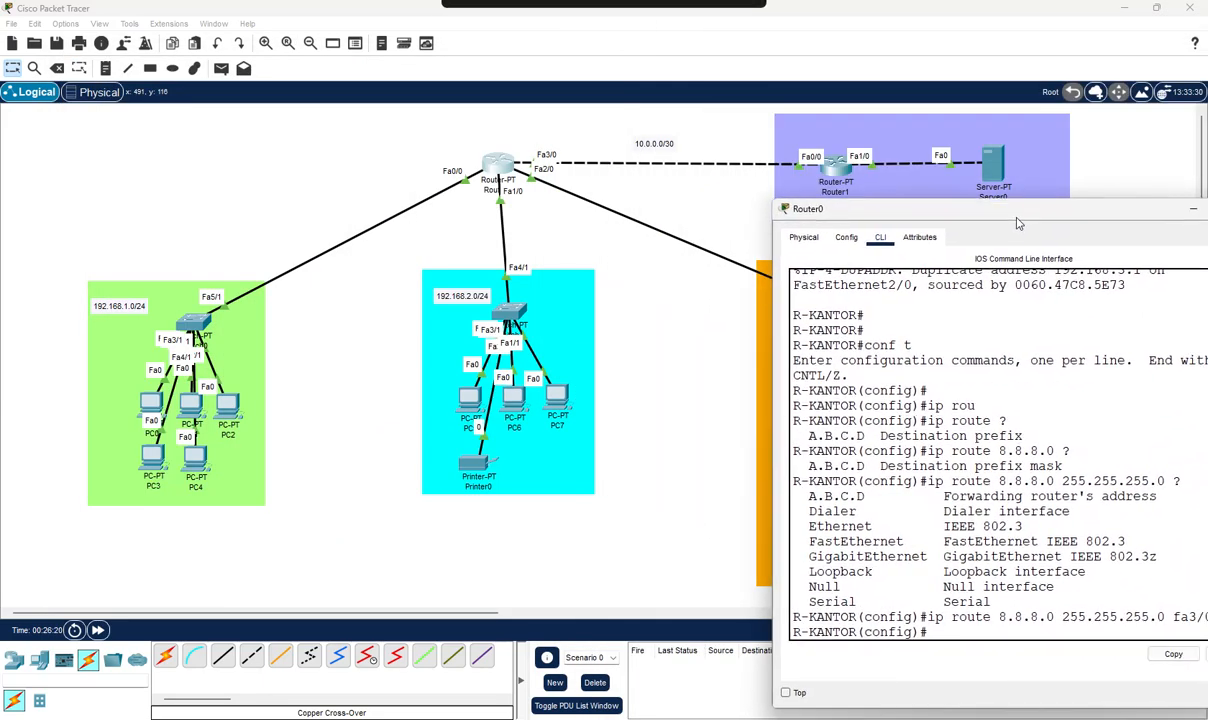
{"action": "left_click", "coordinate": [142, 382]}
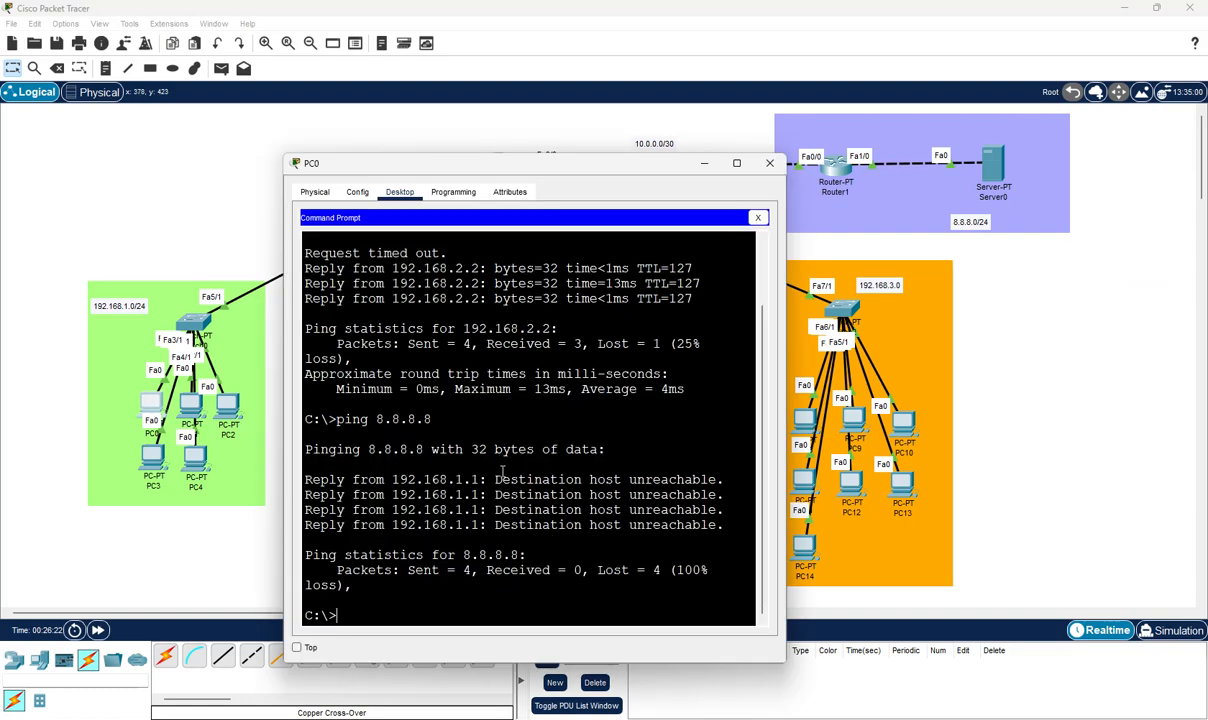
{"action": "left_click_drag", "start_coordinate": [496, 479], "coordinate": [666, 448]}
{"action": "key", "text": "Return"}
{"action": "key", "text": "Up"}
{"action": "key", "text": "Return"}
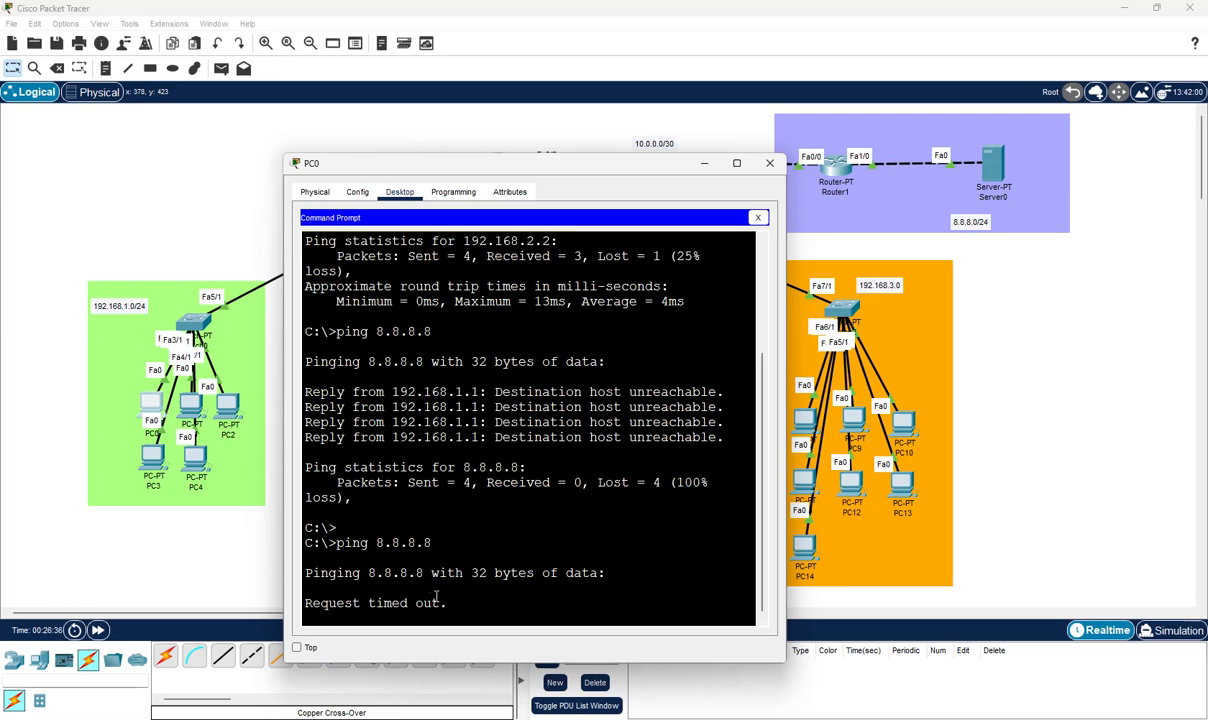
{"action": "left_click_drag", "start_coordinate": [451, 603], "coordinate": [302, 603]}
{"action": "left_click_drag", "start_coordinate": [550, 160], "coordinate": [466, 374]}
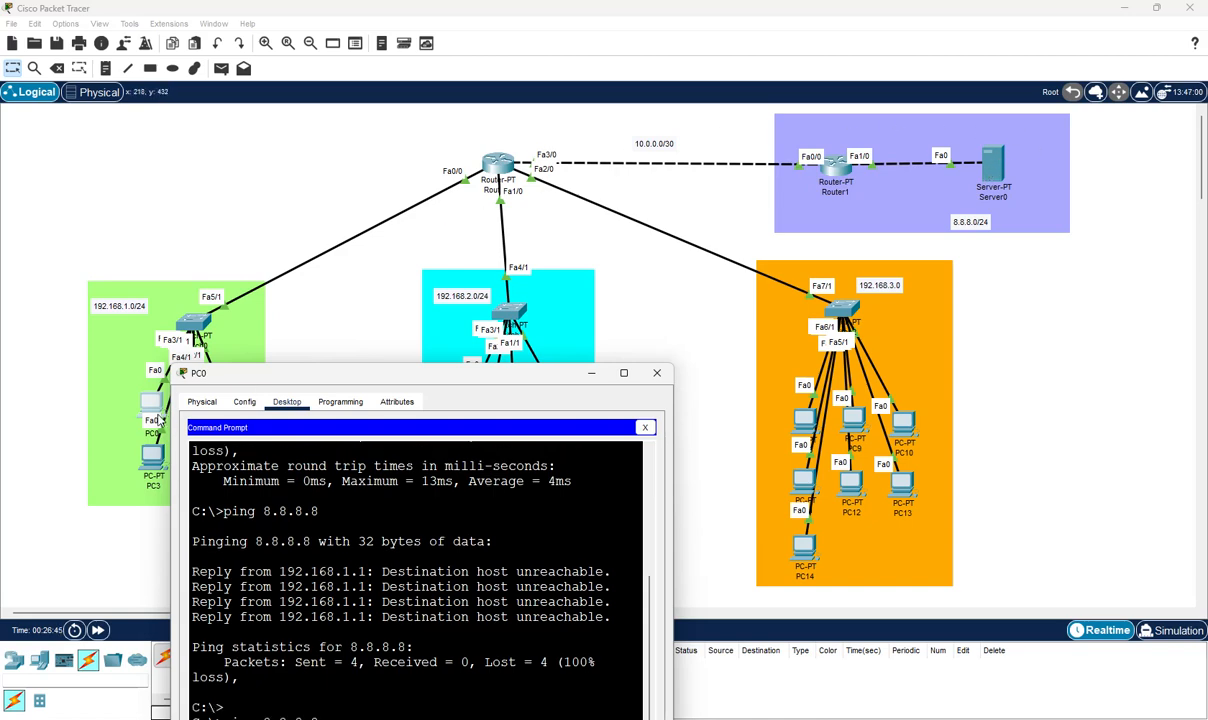
{"action": "left_click_drag", "start_coordinate": [309, 378], "coordinate": [196, 199]}
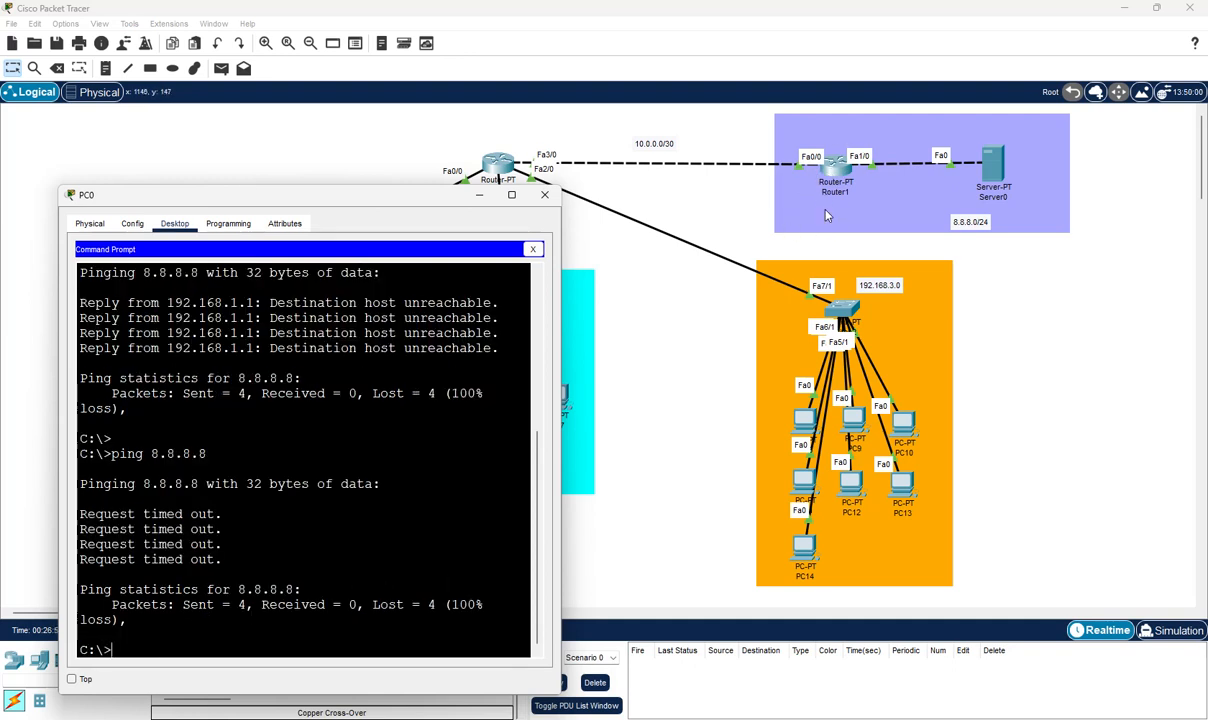
Open Router1's command line and enter global configuration mode
{"action": "left_click", "coordinate": [836, 165]}
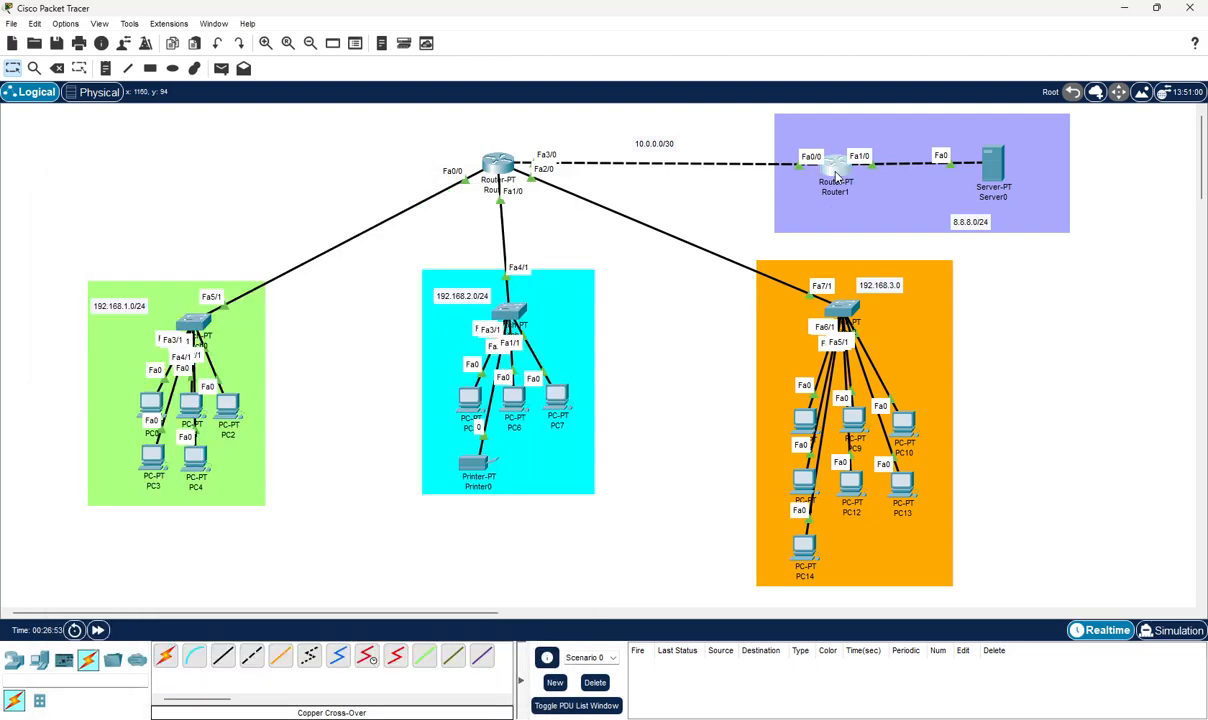
{"action": "left_click_drag", "start_coordinate": [697, 164], "coordinate": [847, 134]}
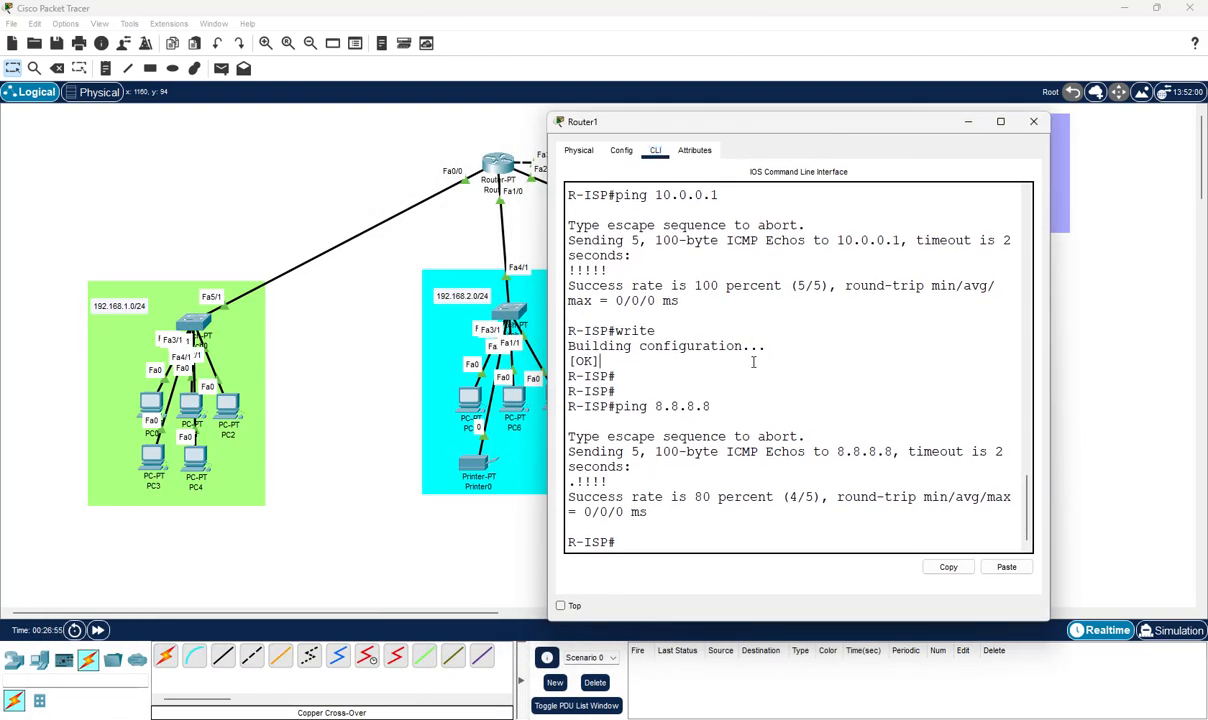
{"action": "key", "text": "Return"}
{"action": "key", "text": "Return"}
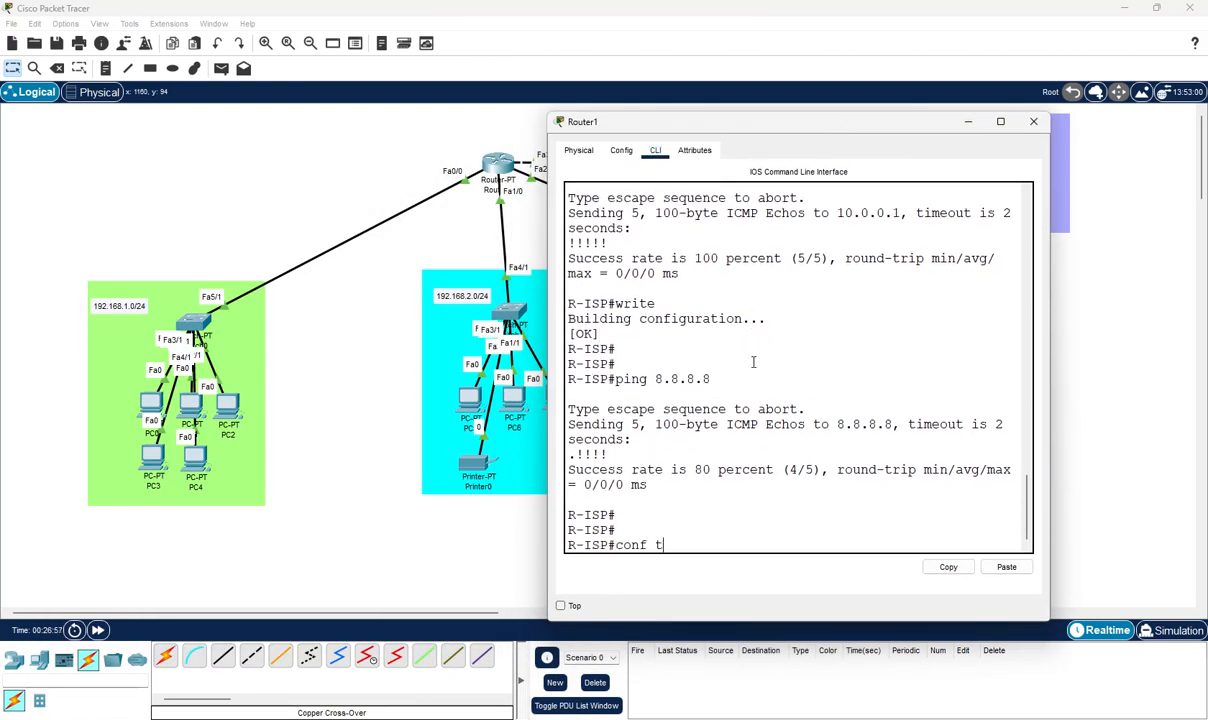
{"action": "type", "text": "conf t"}
{"action": "key", "text": "Return"}
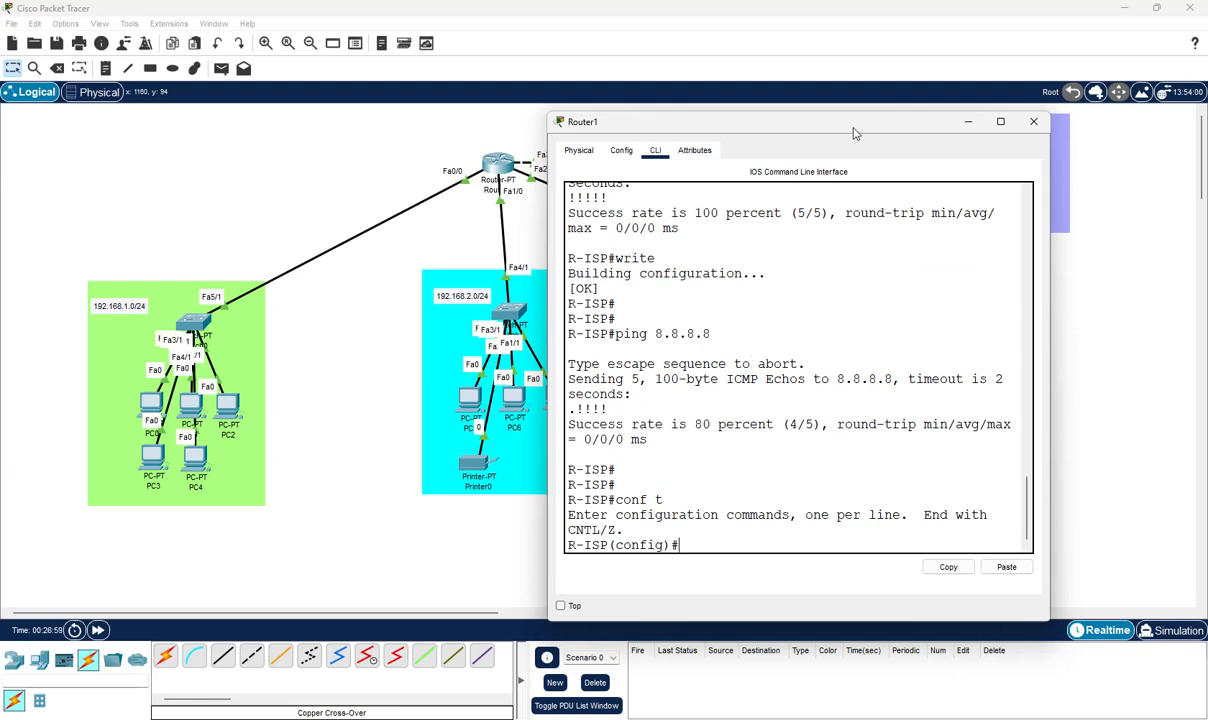
Add a static route on Router1 to network 192.168.1.0 with mask 255.255.255.0 through interface fa0/0
{"action": "left_click_drag", "start_coordinate": [852, 130], "coordinate": [876, 232]}
{"action": "type", "text": "ip rout"}
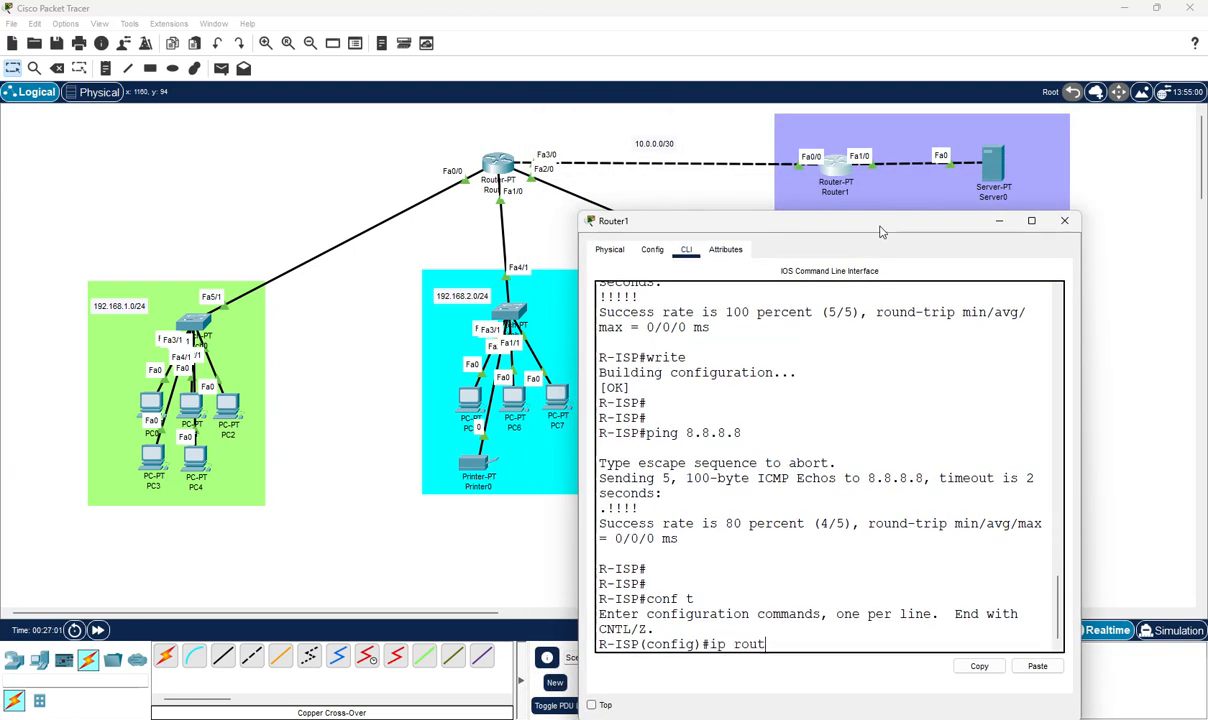
{"action": "key", "text": "Tab"}
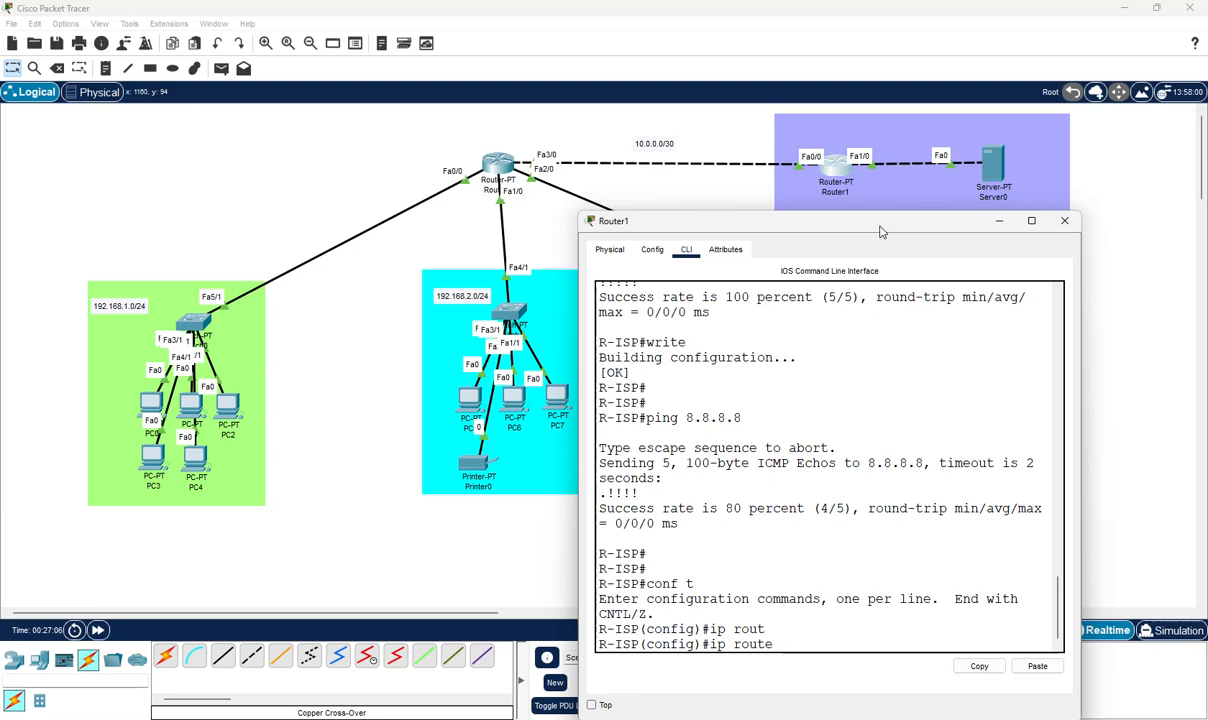
{"action": "type", "text": "192.168.1.0 "}
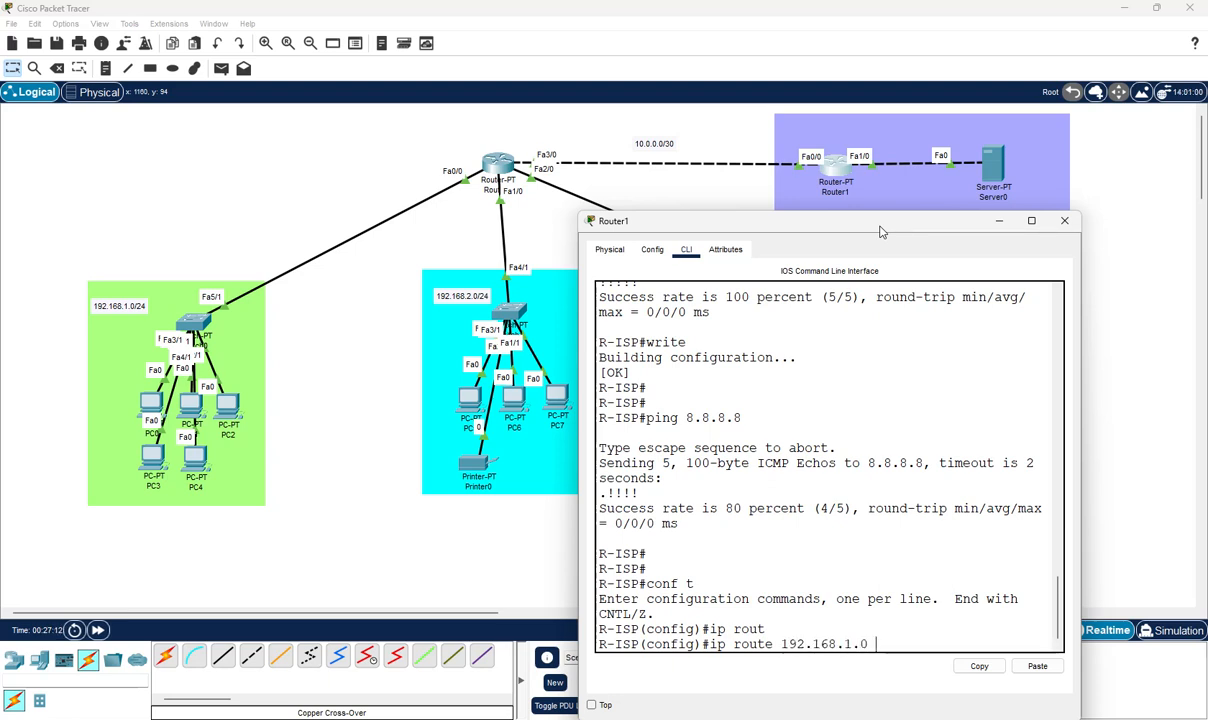
{"action": "type", "text": "255.255.255.0"}
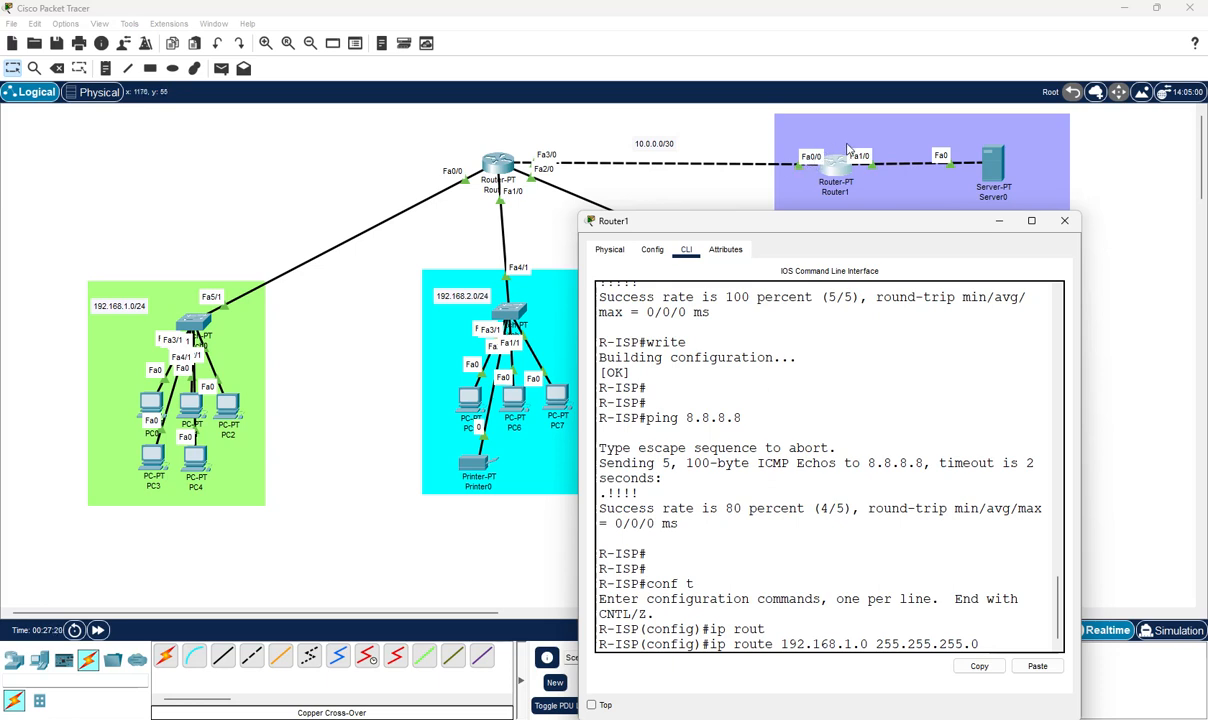
{"action": "type", "text": "fa0/0"}
{"action": "key", "text": "Return"}
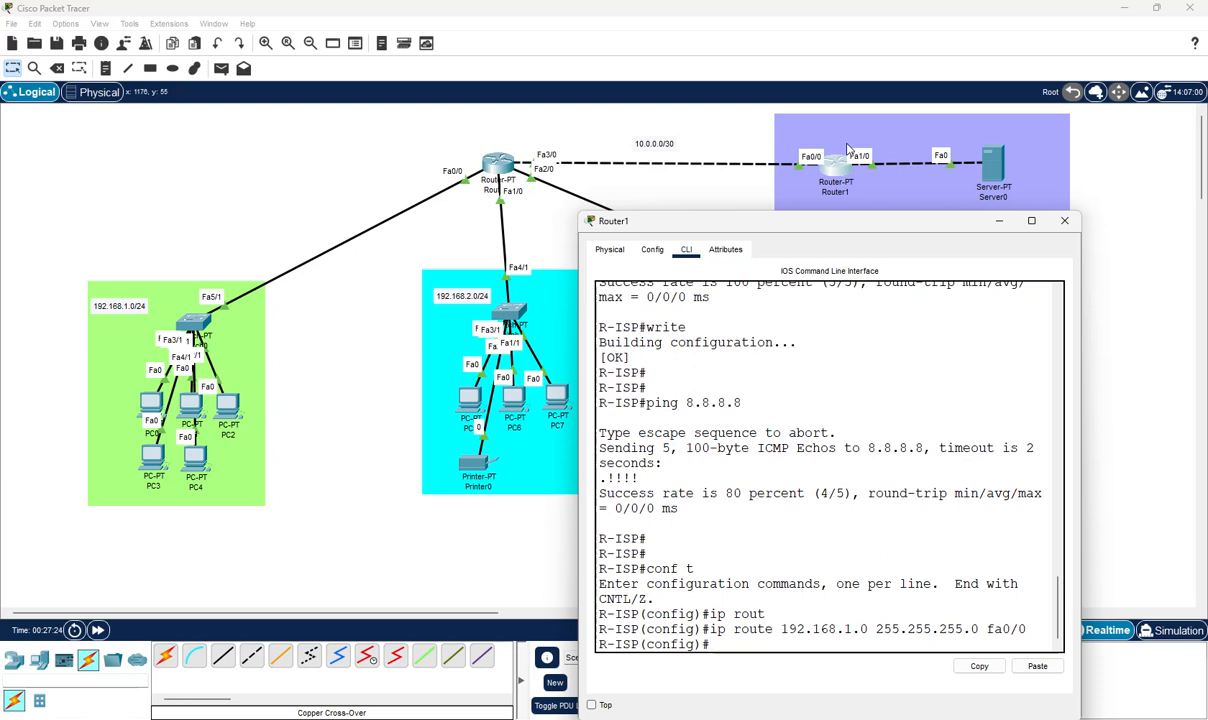
Add a static route on Router1 to network 192.168.2.0 with mask 255.255.255.0 through interface fa0/0
{"action": "key", "text": "Up"}
{"action": "key", "text": "Left"}
{"action": "key", "text": "Left"}
{"action": "key", "text": "Left"}
{"action": "key", "text": "Left"}
{"action": "key", "text": "Left"}
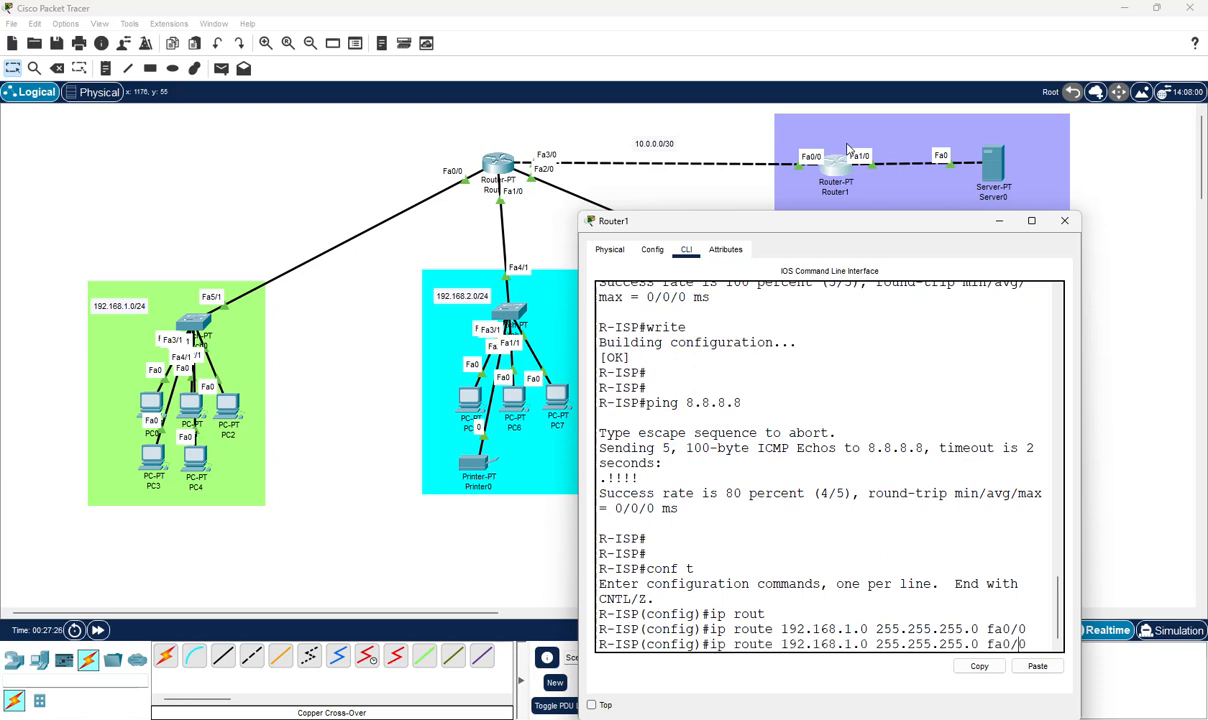
{"action": "key", "text": "Left"}
{"action": "key", "text": "Left"}
{"action": "key", "text": "Left"}
{"action": "key", "text": "Left"}
{"action": "key", "text": "Left"}
{"action": "key", "text": "Left"}
{"action": "key", "text": "Left"}
{"action": "key", "text": "Left"}
{"action": "key", "text": "Left"}
{"action": "key", "text": "Left"}
{"action": "key", "text": "Left"}
{"action": "key", "text": "Left"}
{"action": "key", "text": "Left"}
{"action": "key", "text": "Left"}
{"action": "key", "text": "Left"}
{"action": "key", "text": "Left"}
{"action": "key", "text": "Left"}
{"action": "key", "text": "BackSpace"}
{"action": "type", "text": "2"}
{"action": "key", "text": "Return"}
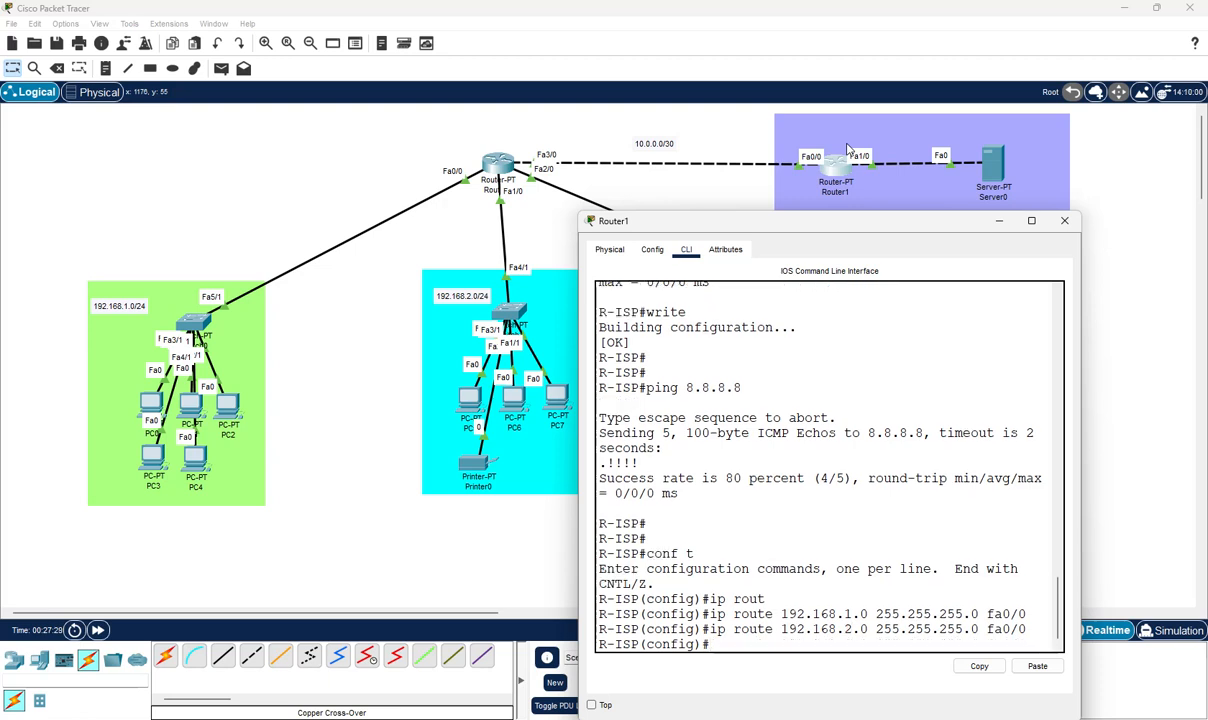
Add a static route on Router1 to network 192.168.3.0 with mask 255.255.255.0 through interface fa0/0
{"action": "key", "text": "Up"}
{"action": "key", "text": "Left"}
{"action": "key", "text": "Left"}
{"action": "key", "text": "Left"}
{"action": "key", "text": "Left"}
{"action": "key", "text": "Left"}
{"action": "key", "text": "Left"}
{"action": "key", "text": "Left"}
{"action": "key", "text": "Left"}
{"action": "key", "text": "Left"}
{"action": "key", "text": "Left"}
{"action": "key", "text": "Left"}
{"action": "key", "text": "Left"}
{"action": "key", "text": "Left"}
{"action": "key", "text": "Left"}
{"action": "key", "text": "Left"}
{"action": "key", "text": "Left"}
{"action": "key", "text": "Left"}
{"action": "key", "text": "Left"}
{"action": "key", "text": "Left"}
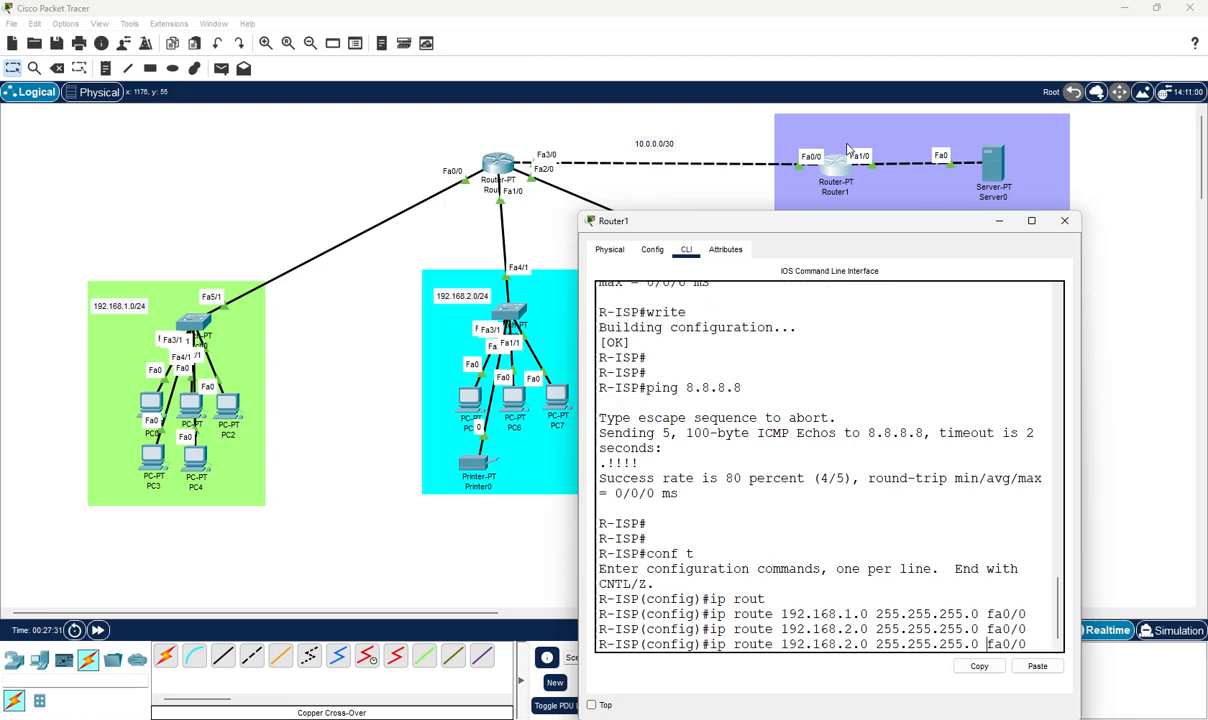
{"action": "key", "text": "BackSpace"}
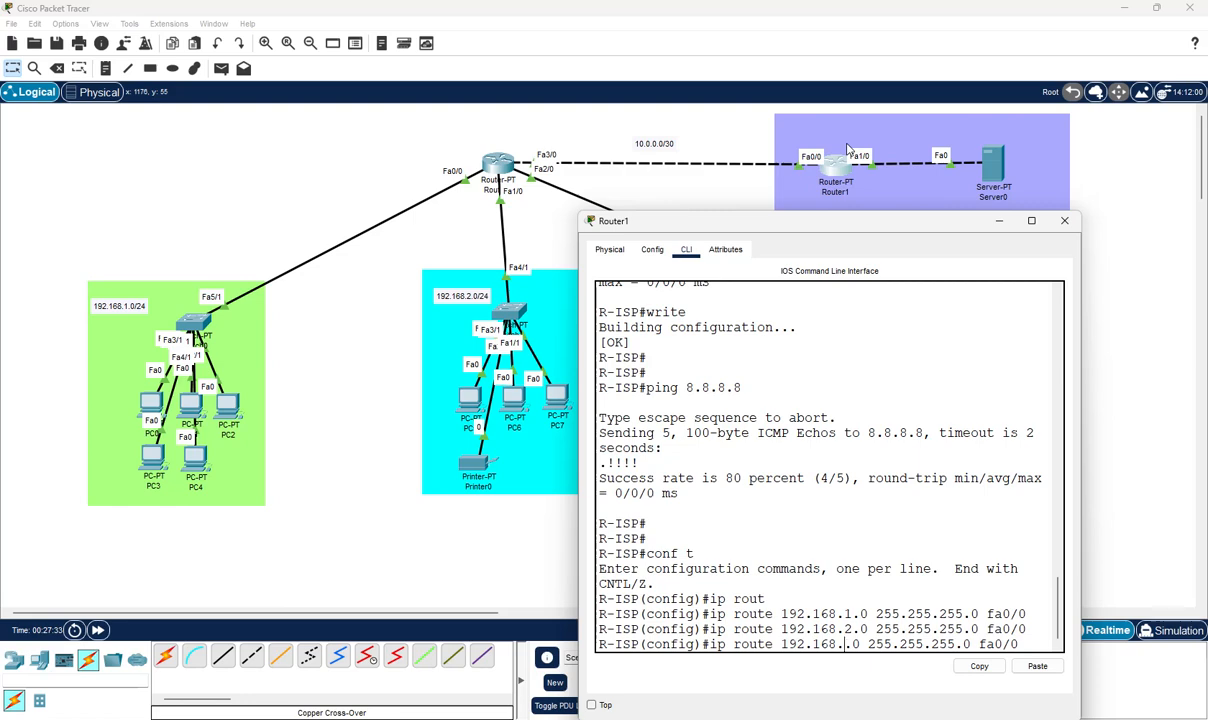
{"action": "type", "text": "3"}
{"action": "key", "text": "Return"}
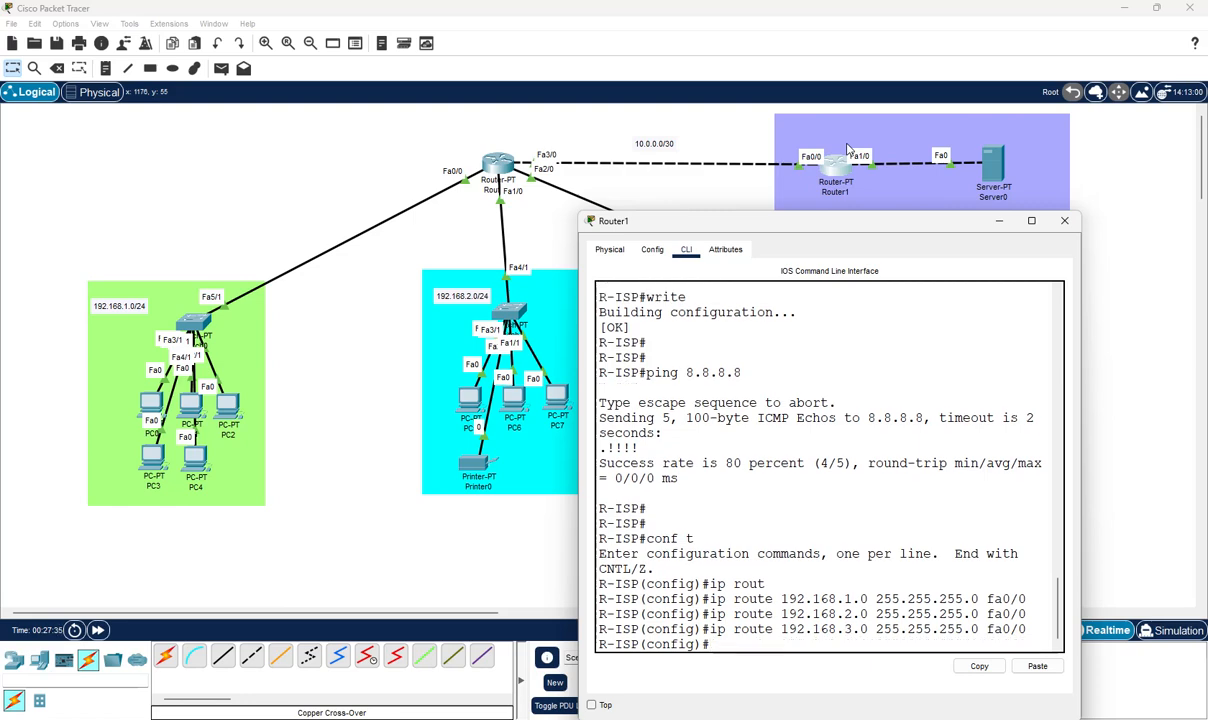
Repeat the ping to 8.8.8.8 from PC0 and close its command prompt
{"action": "left_click", "coordinate": [147, 405]}
{"action": "left_click", "coordinate": [147, 405]}
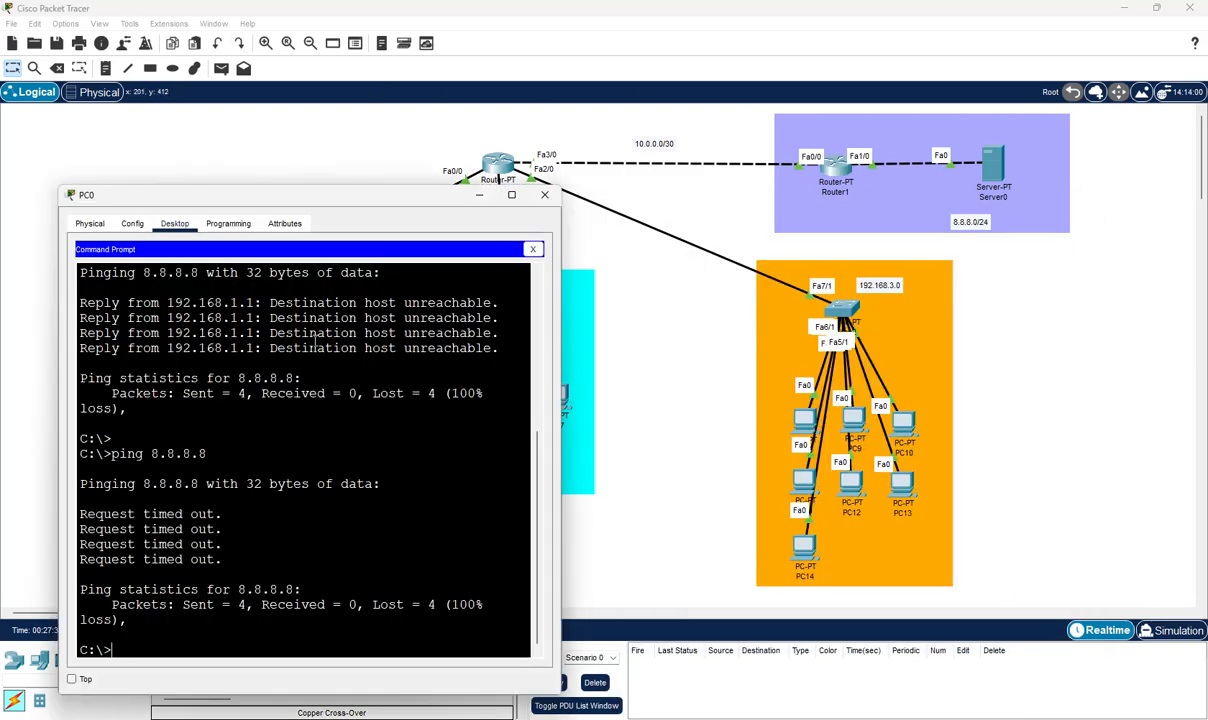
{"action": "key", "text": "Up"}
{"action": "key", "text": "Return"}
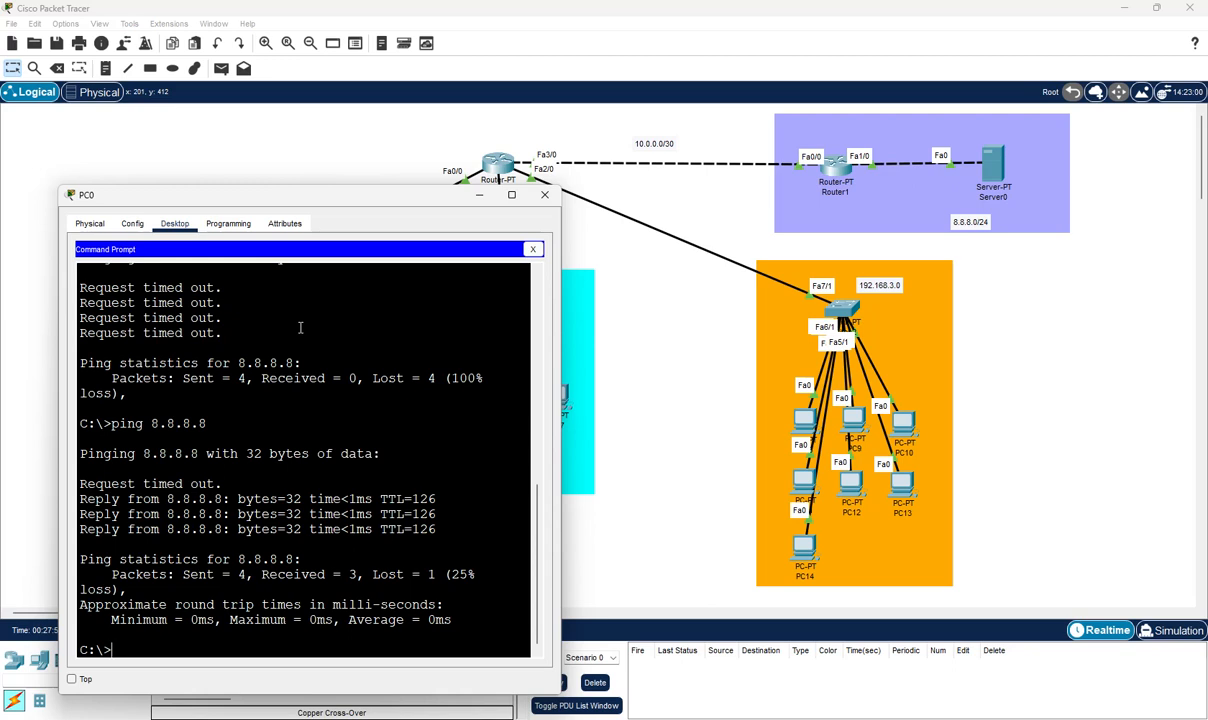
{"action": "left_click", "coordinate": [532, 249]}
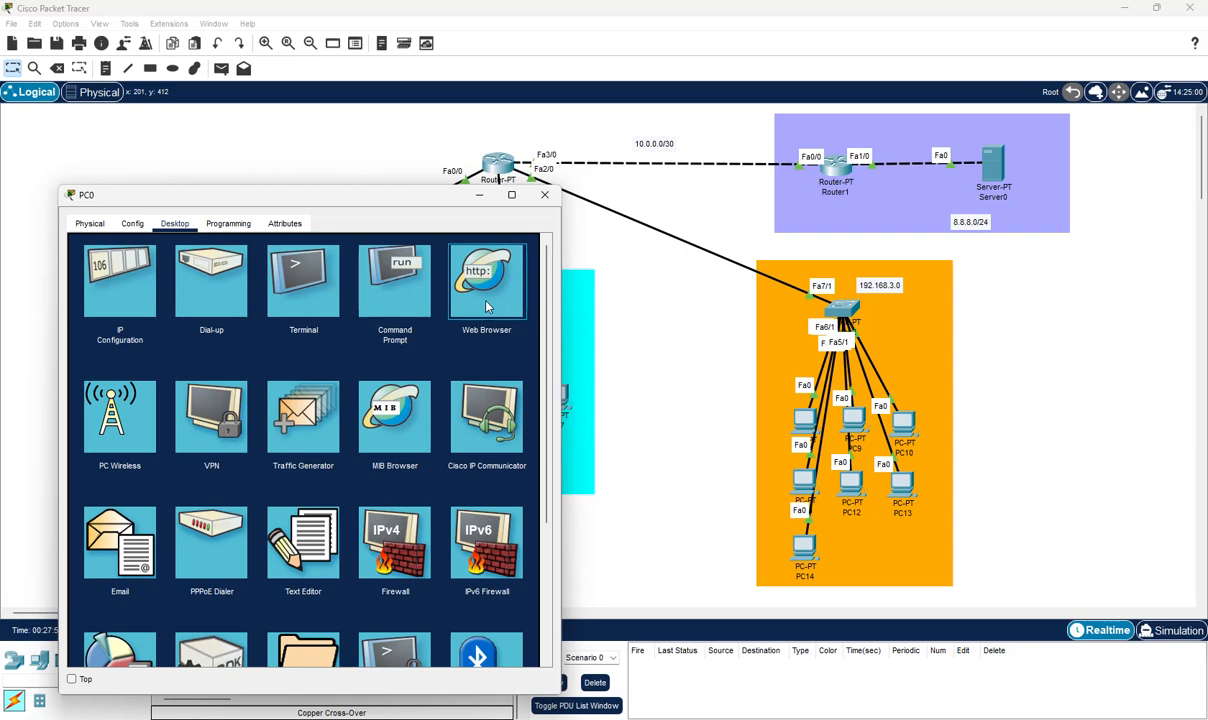
Edit index.html in Server0's HTTP service so the welcome line reads "Welcome to GOOGLE." and save it, overwriting the existing file
{"action": "left_click", "coordinate": [990, 167]}
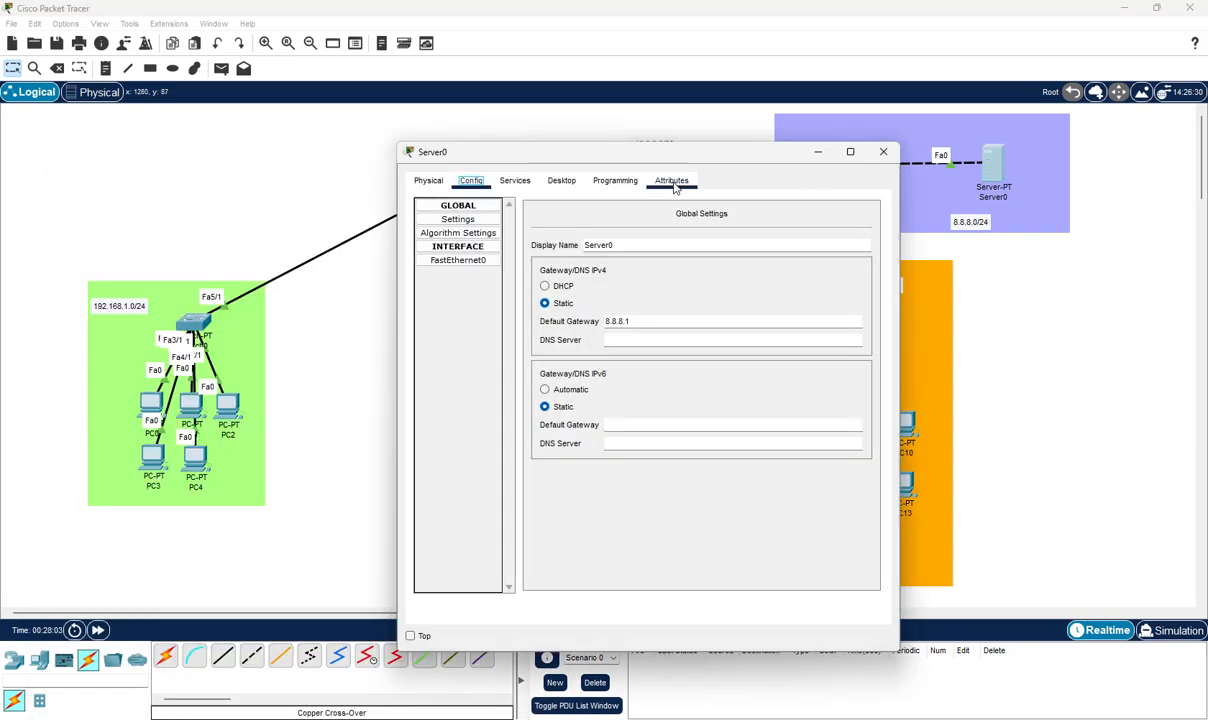
{"action": "left_click", "coordinate": [514, 180]}
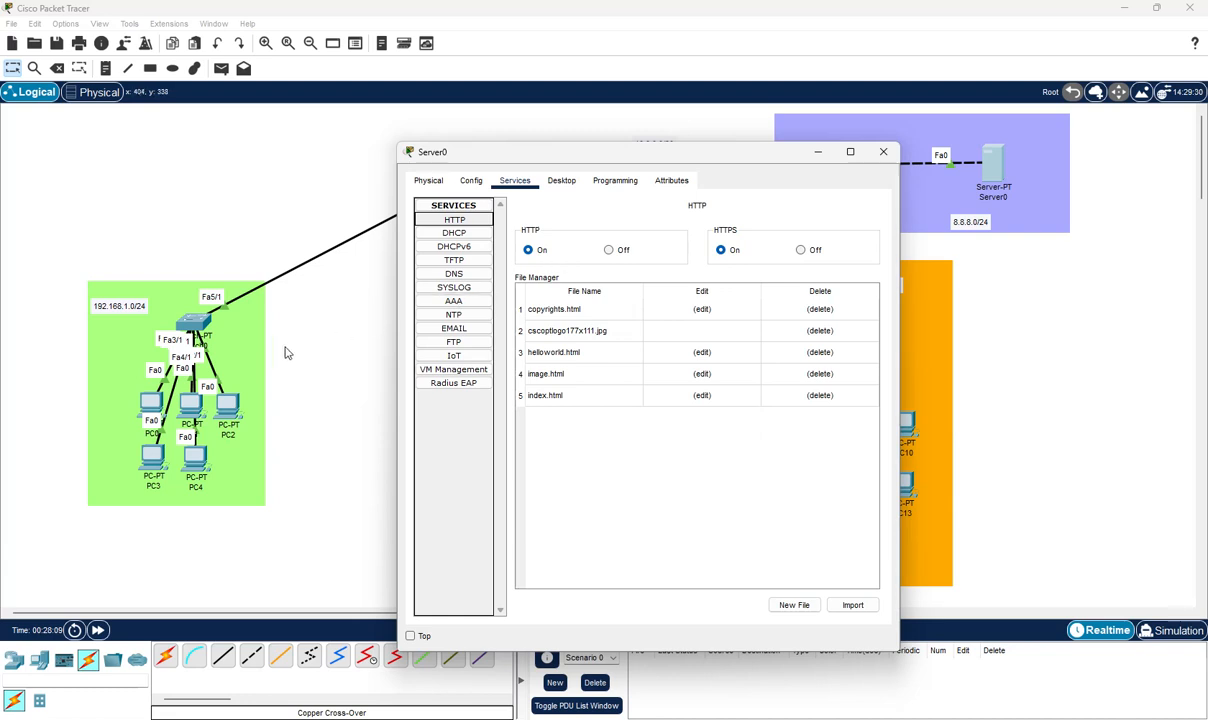
{"action": "left_click", "coordinate": [565, 399]}
{"action": "left_click", "coordinate": [702, 397]}
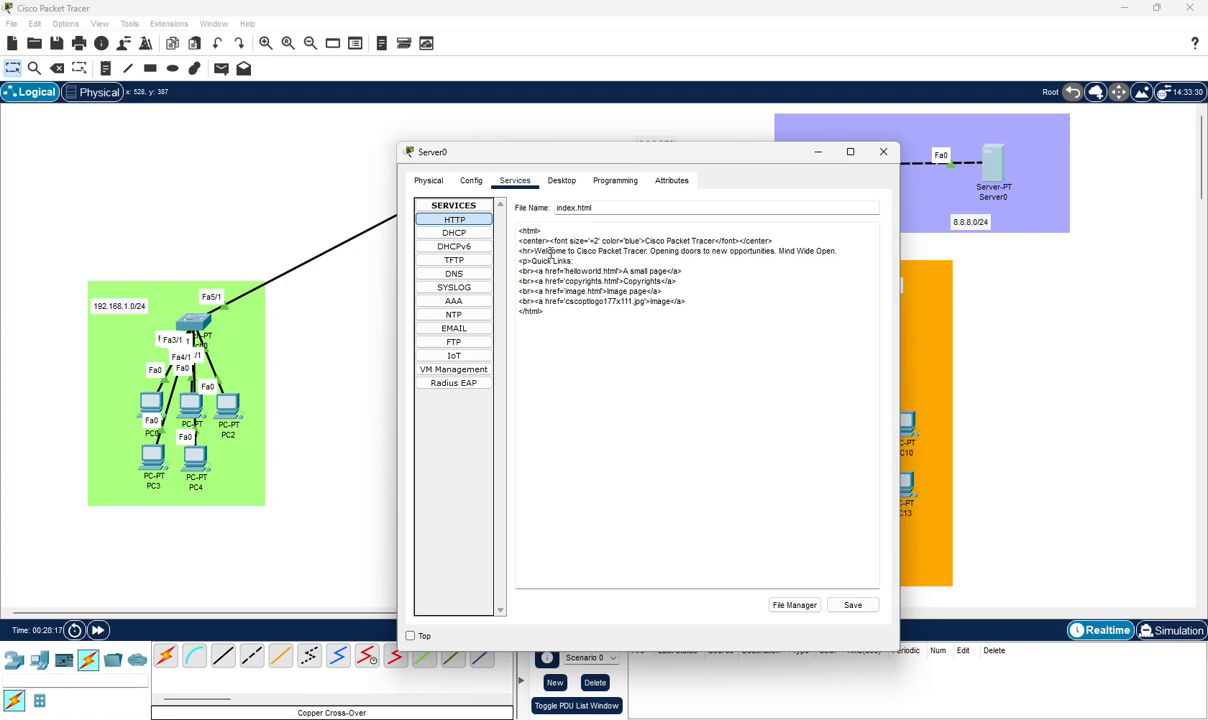
{"action": "left_click_drag", "start_coordinate": [577, 252], "coordinate": [648, 252]}
{"action": "type", "text": "GOOGLE."}
{"action": "left_click", "coordinate": [852, 605]}
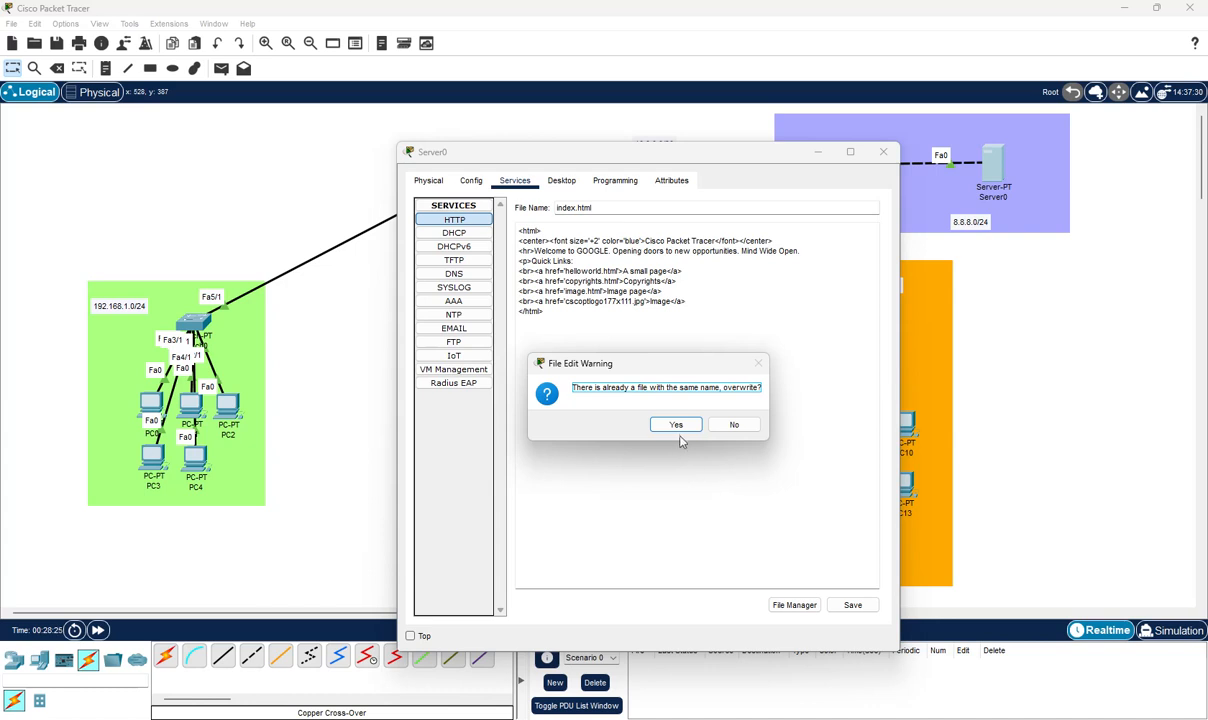
{"action": "left_click", "coordinate": [683, 427]}
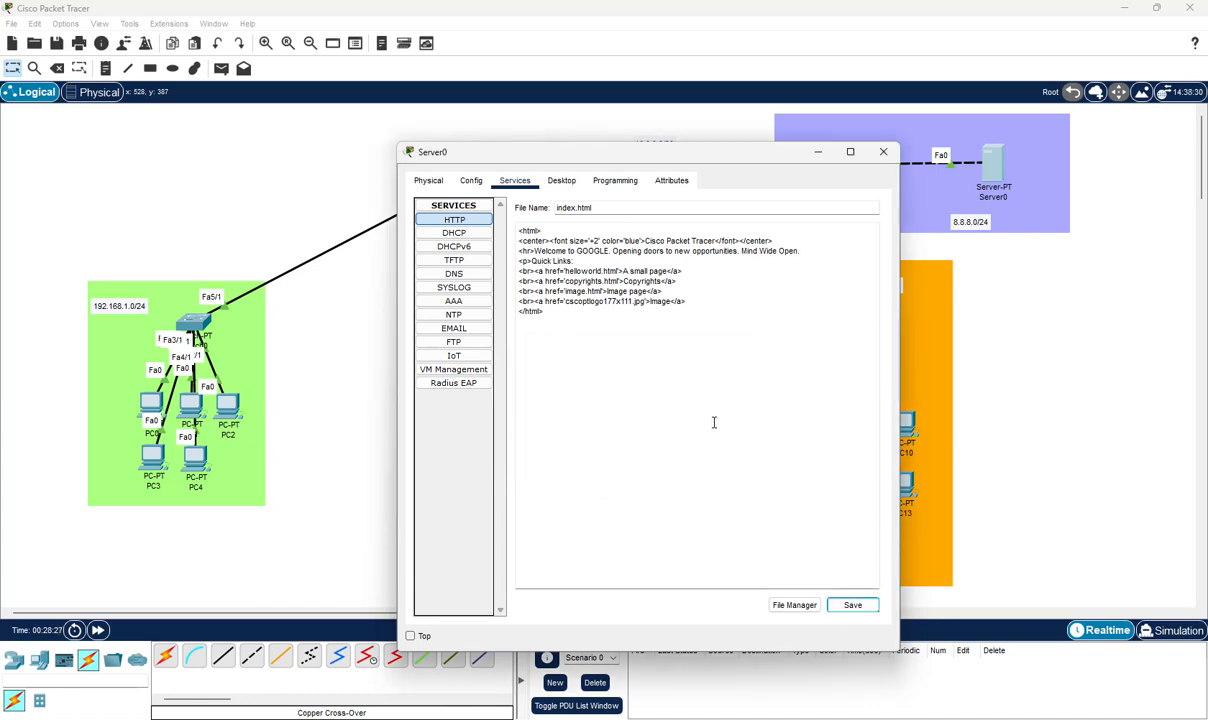
Load the page at 8.8.8.8 in PC0's web browser
{"action": "left_click", "coordinate": [140, 395]}
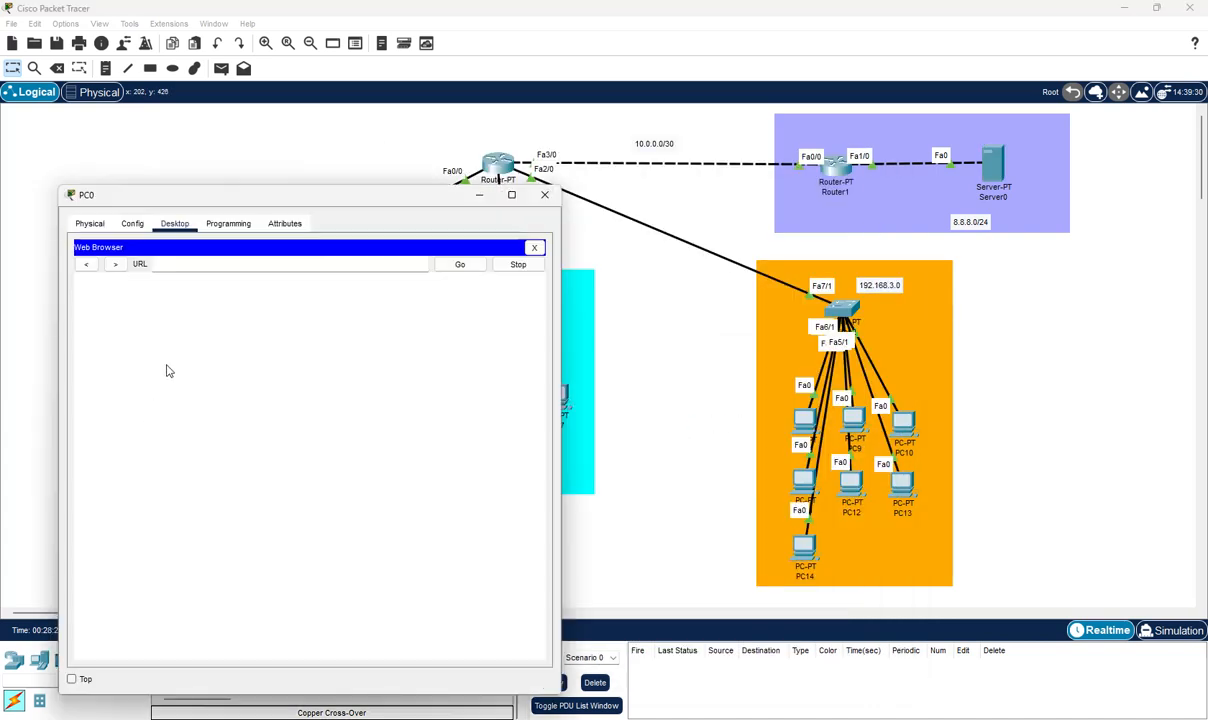
{"action": "left_click", "coordinate": [256, 268]}
{"action": "type", "text": "8.8.8.8"}
{"action": "key", "text": "Return"}
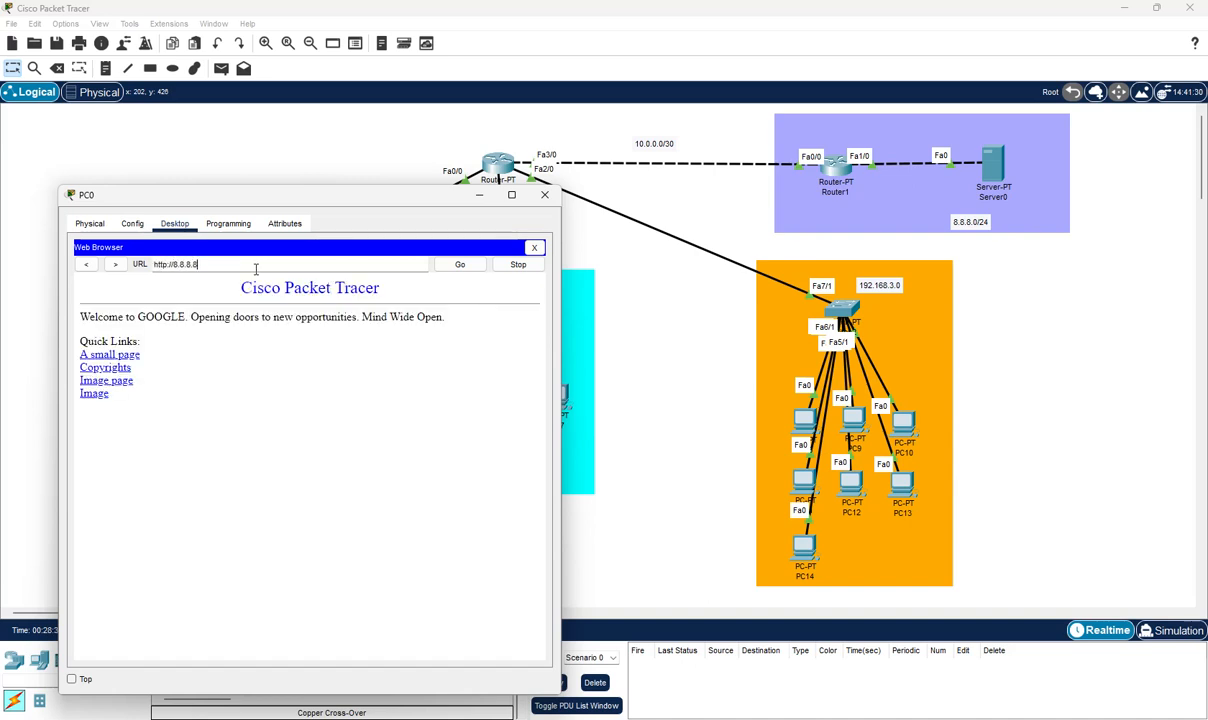
Examine the welcome line of the loaded page against the topology and close PC0's window
{"action": "left_click_drag", "start_coordinate": [79, 316], "coordinate": [176, 318]}
{"action": "double_click", "coordinate": [166, 322]}
{"action": "triple_click", "coordinate": [175, 317]}
{"action": "left_click", "coordinate": [188, 312]}
{"action": "left_click_drag", "start_coordinate": [189, 313], "coordinate": [139, 314]}
{"action": "left_click_drag", "start_coordinate": [305, 199], "coordinate": [464, 311]}
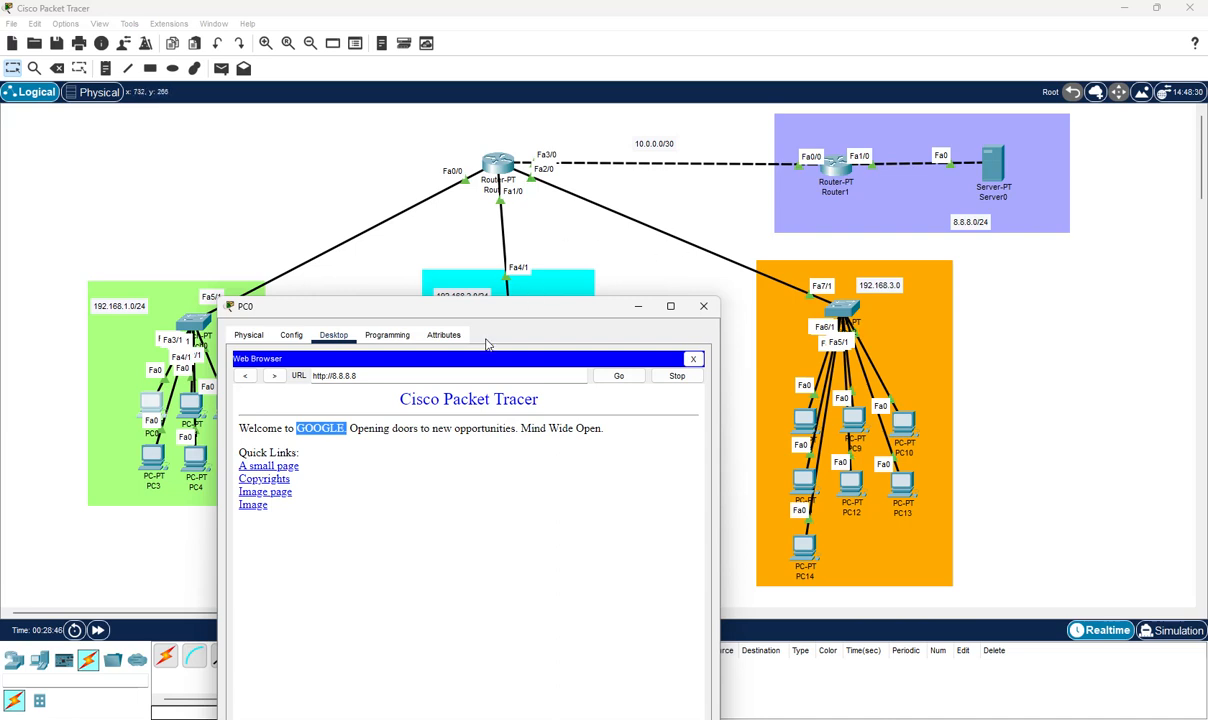
{"action": "left_click_drag", "start_coordinate": [468, 307], "coordinate": [529, 405]}
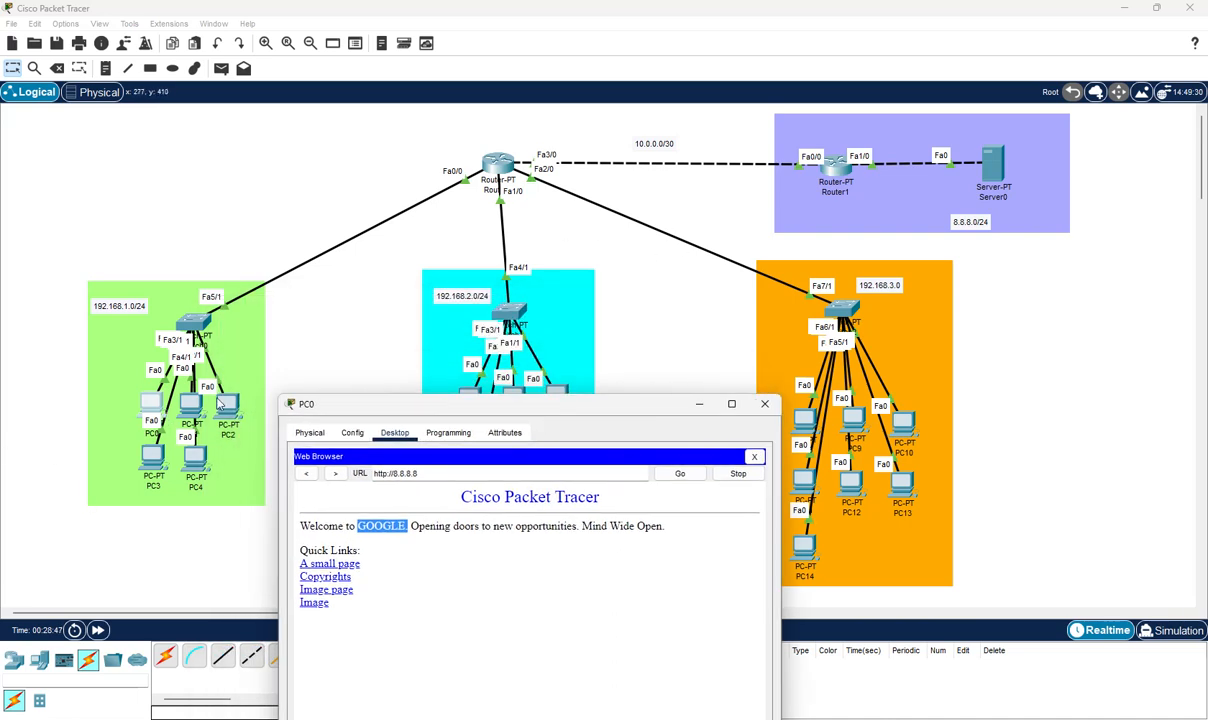
{"action": "left_click", "coordinate": [764, 404]}
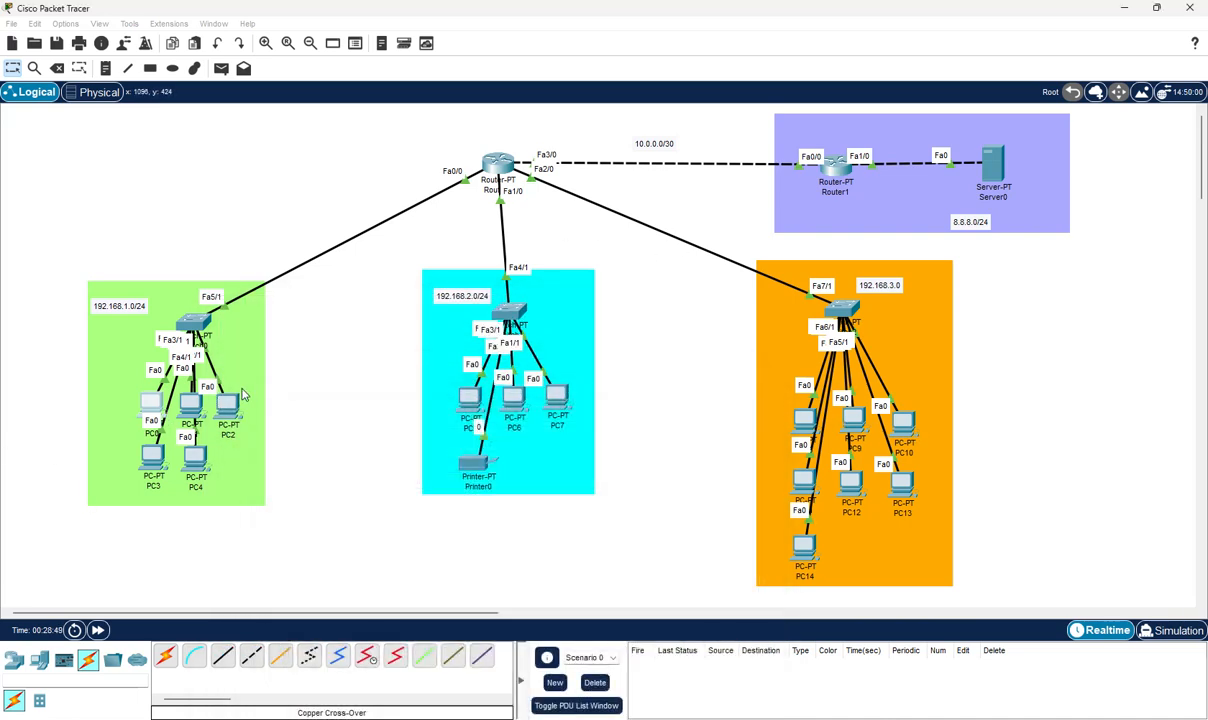
Ping 8.8.8.8 from PC8's command prompt
{"action": "left_click", "coordinate": [806, 420]}
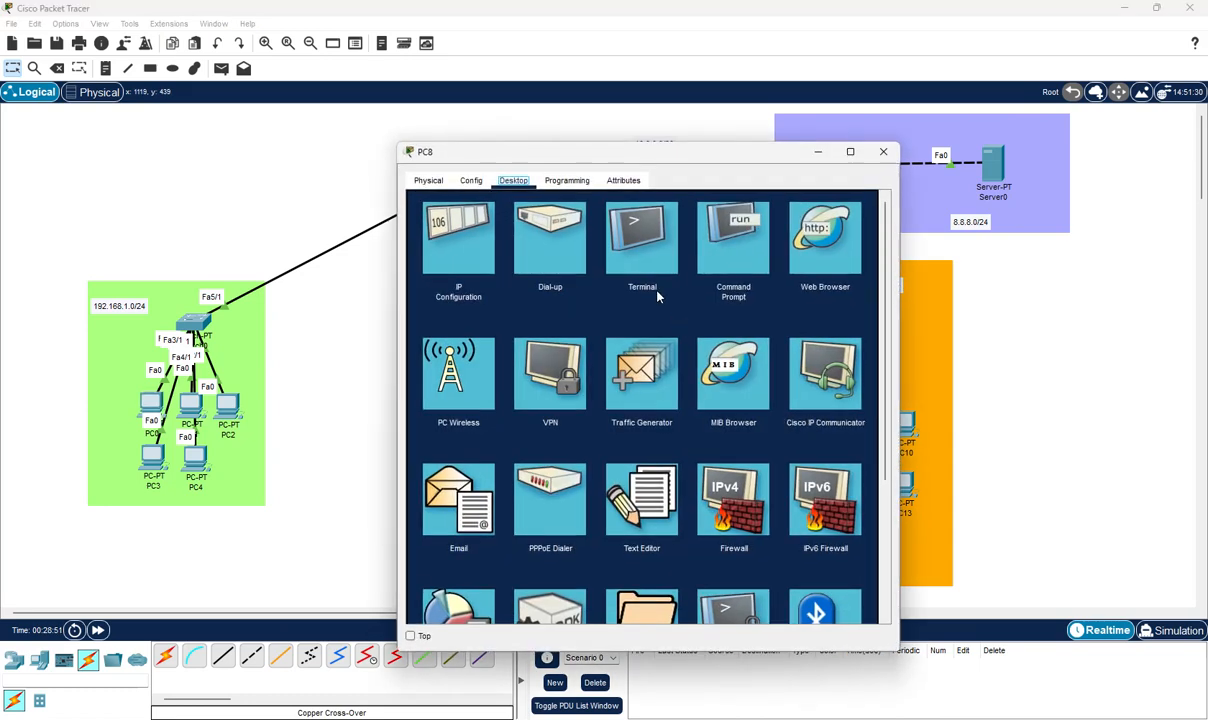
{"action": "left_click", "coordinate": [722, 255]}
{"action": "type", "text": "ping 8.8.8.8"}
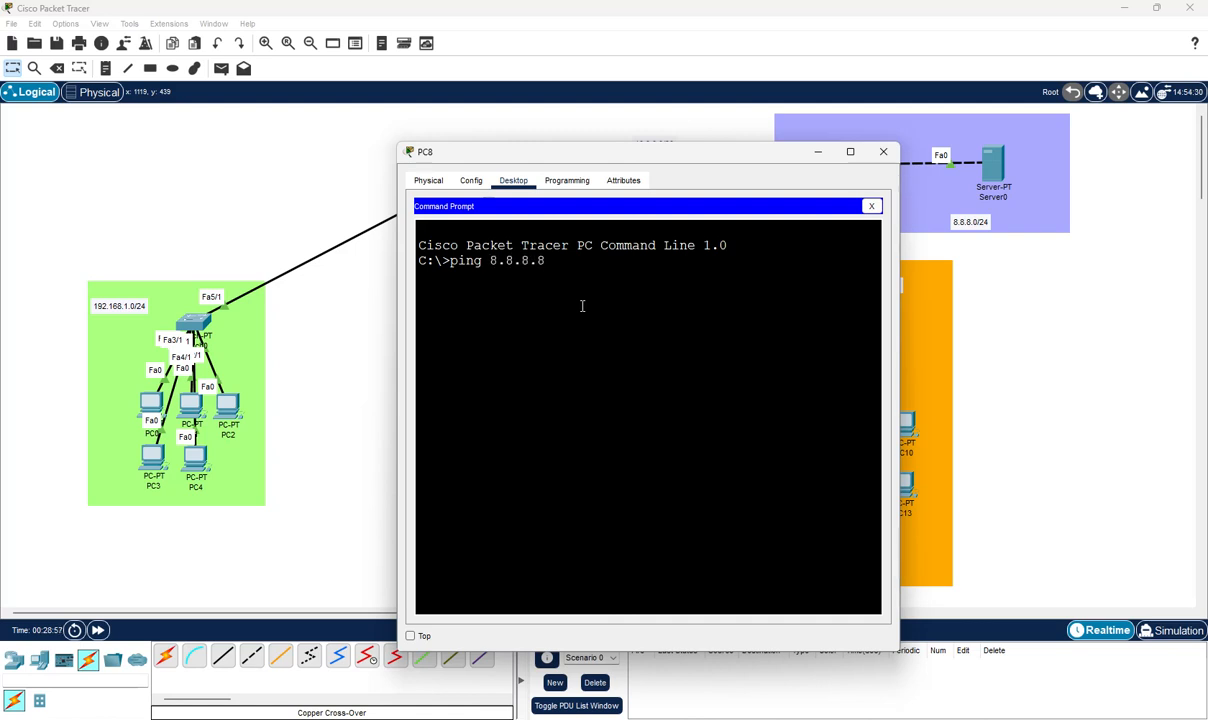
{"action": "key", "text": "Return"}
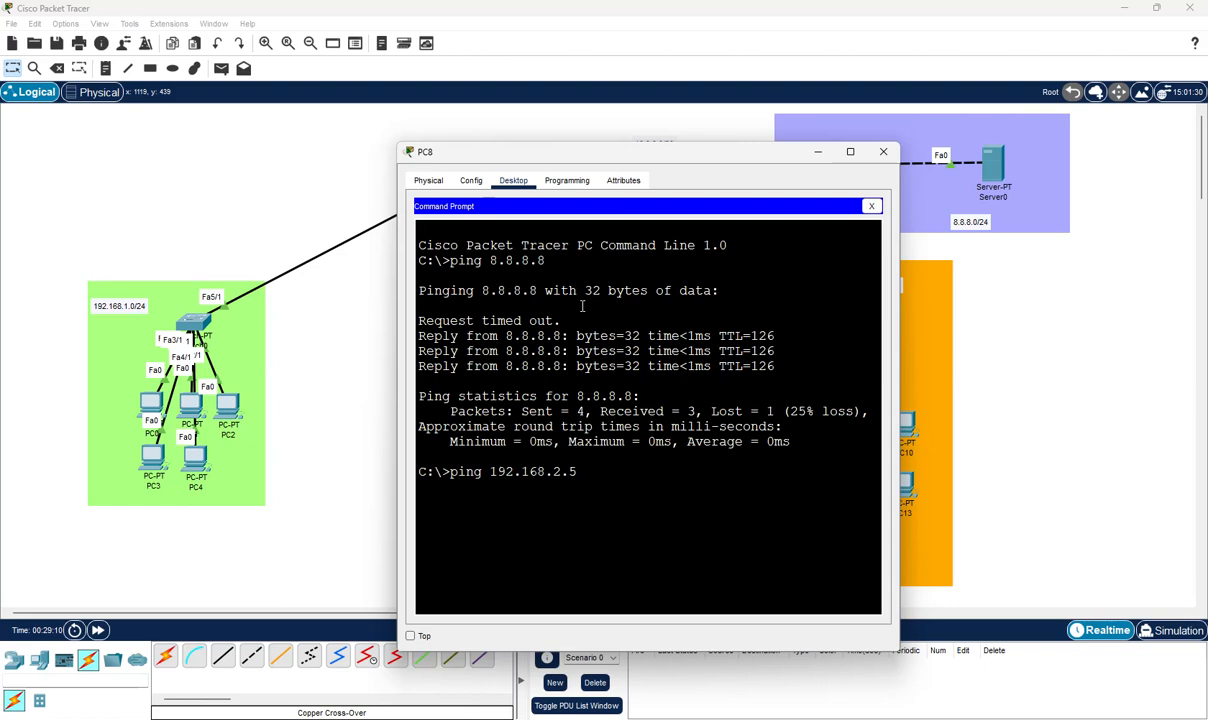
Ping 192.168.2.4 and 192.168.2.5 from PC8, keeping the 192.168.2.0/24 group in view
{"action": "type", "text": "4"}
{"action": "key", "text": "Return"}
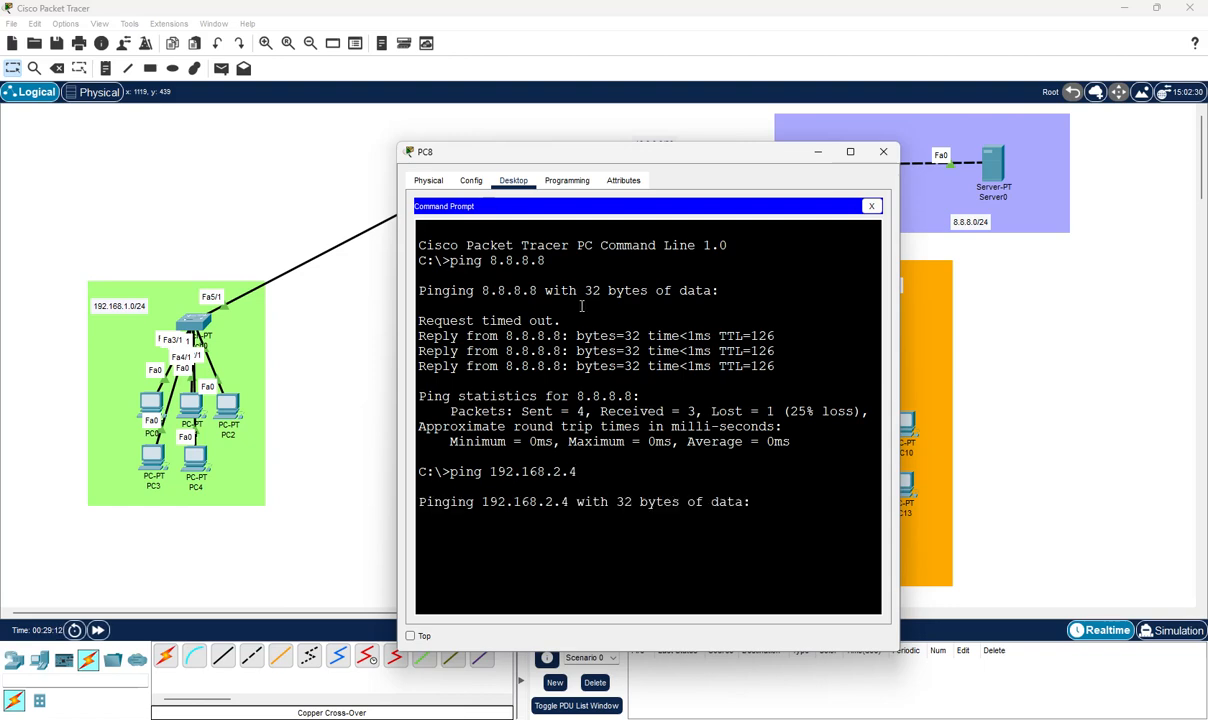
{"action": "left_click_drag", "start_coordinate": [572, 152], "coordinate": [800, 113]}
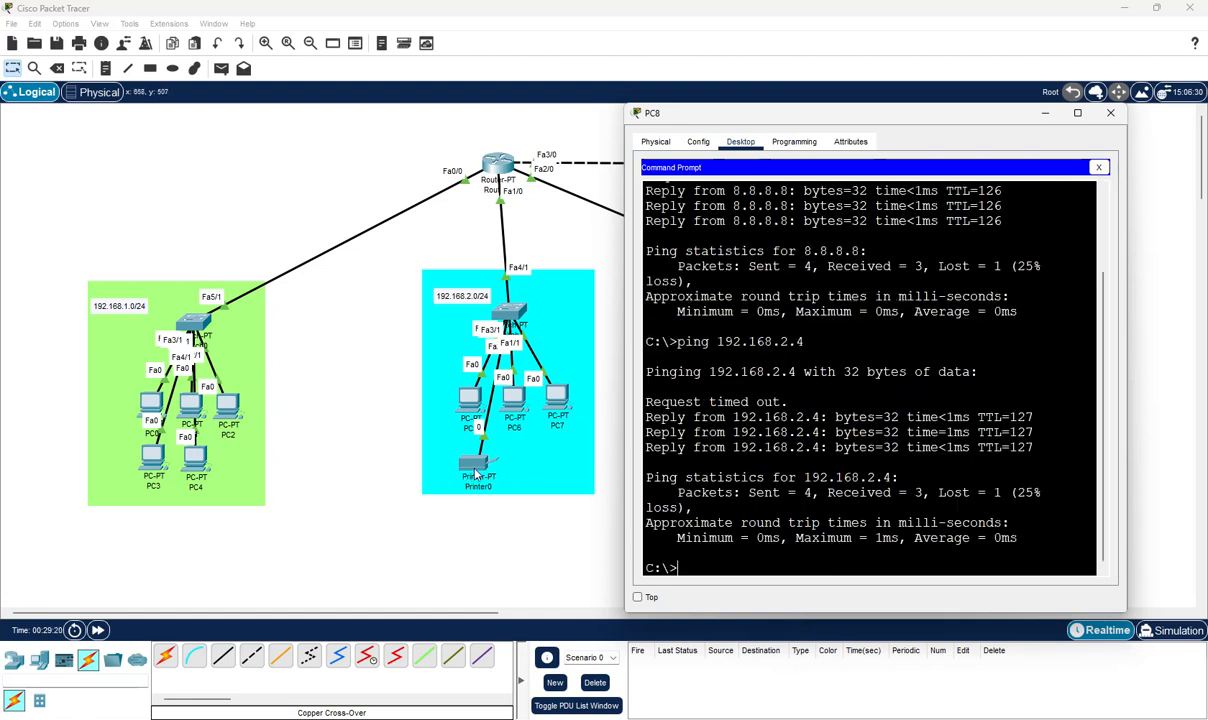
{"action": "key", "text": "Up"}
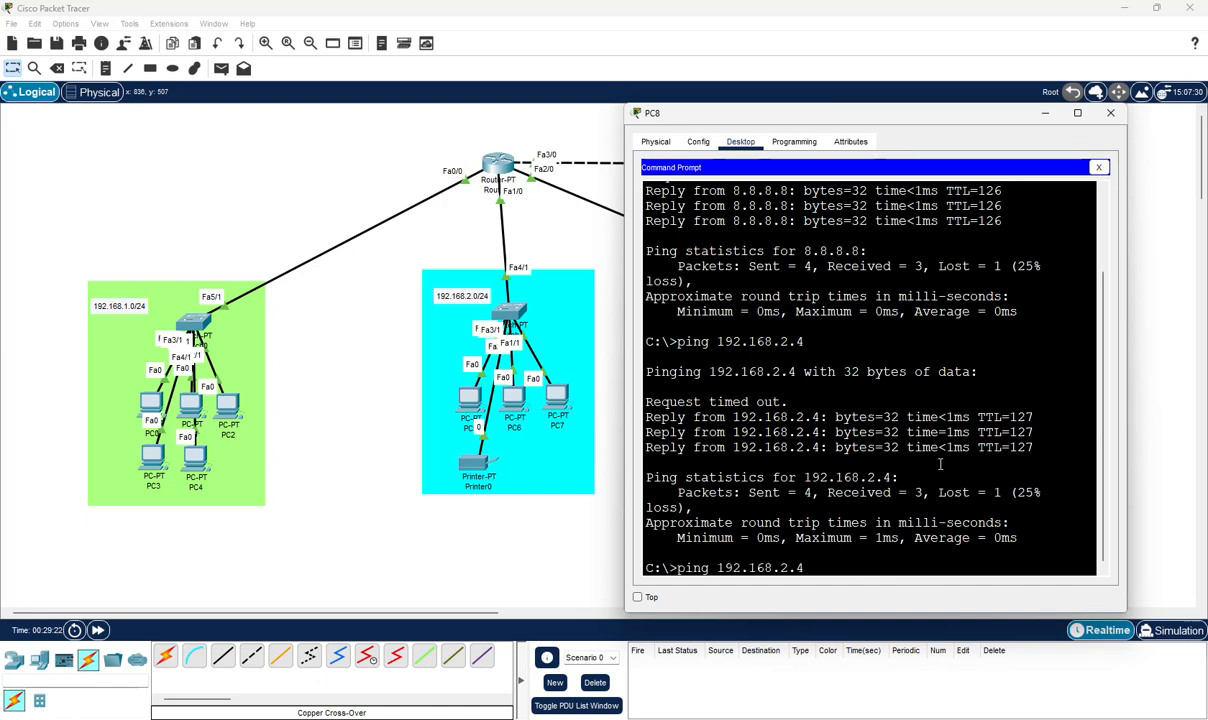
{"action": "key", "text": "Return"}
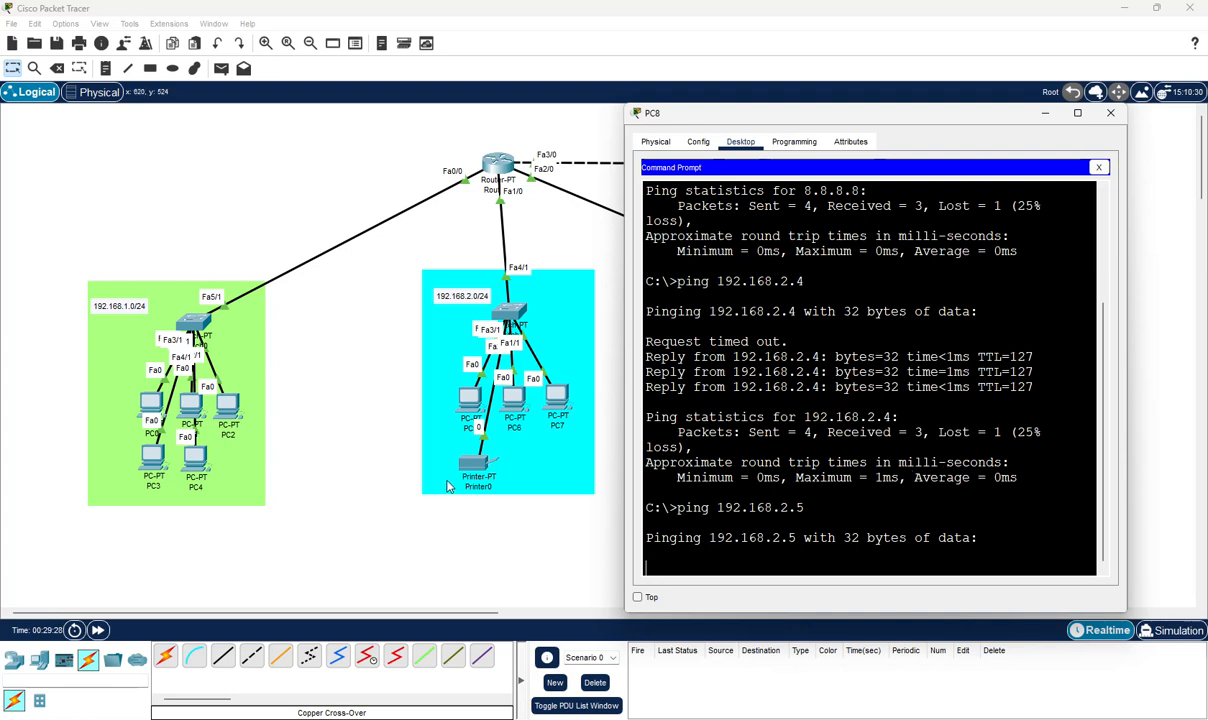
Check the IPv4 address on Printer0's FastEthernet0 interface and close the printer's window
{"action": "left_click", "coordinate": [476, 463]}
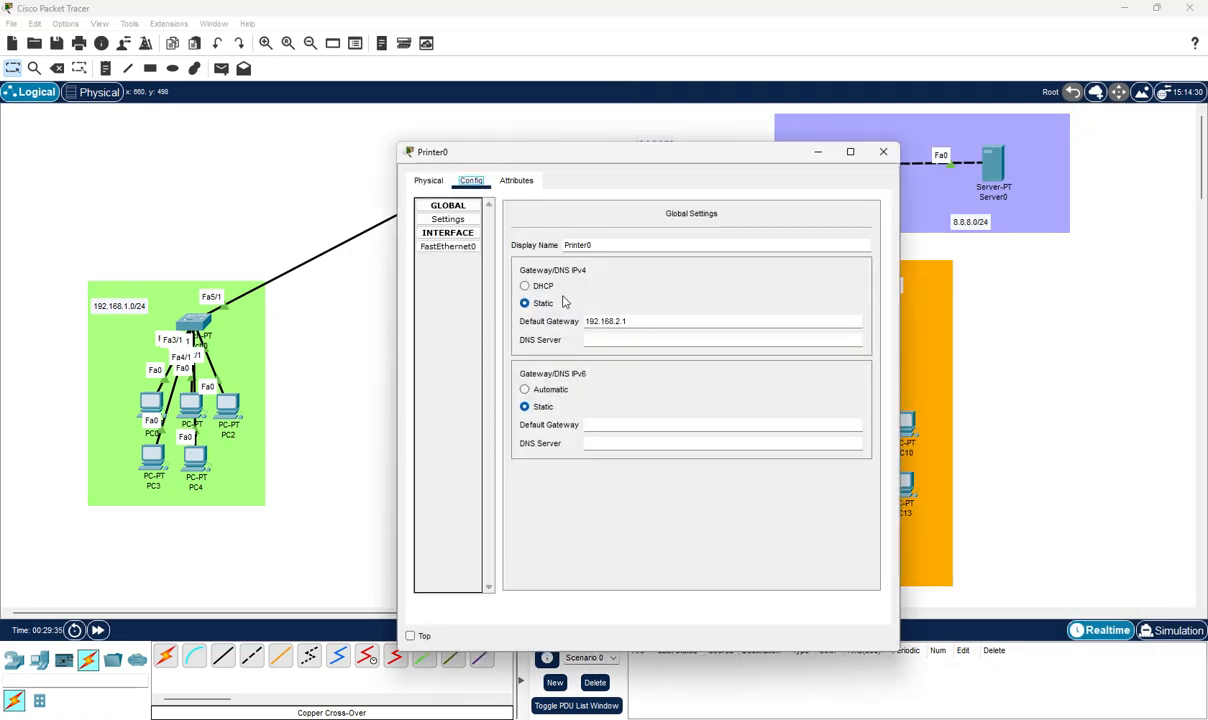
{"action": "left_click", "coordinate": [448, 246]}
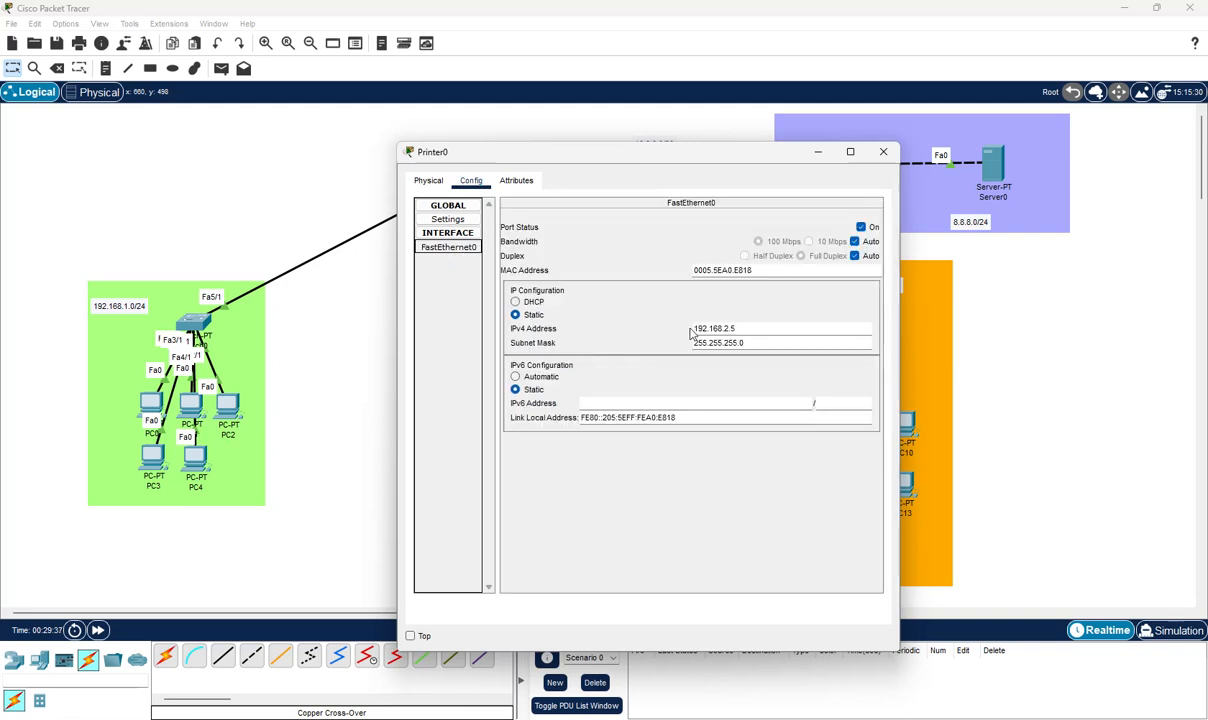
{"action": "left_click_drag", "start_coordinate": [737, 328], "coordinate": [688, 328]}
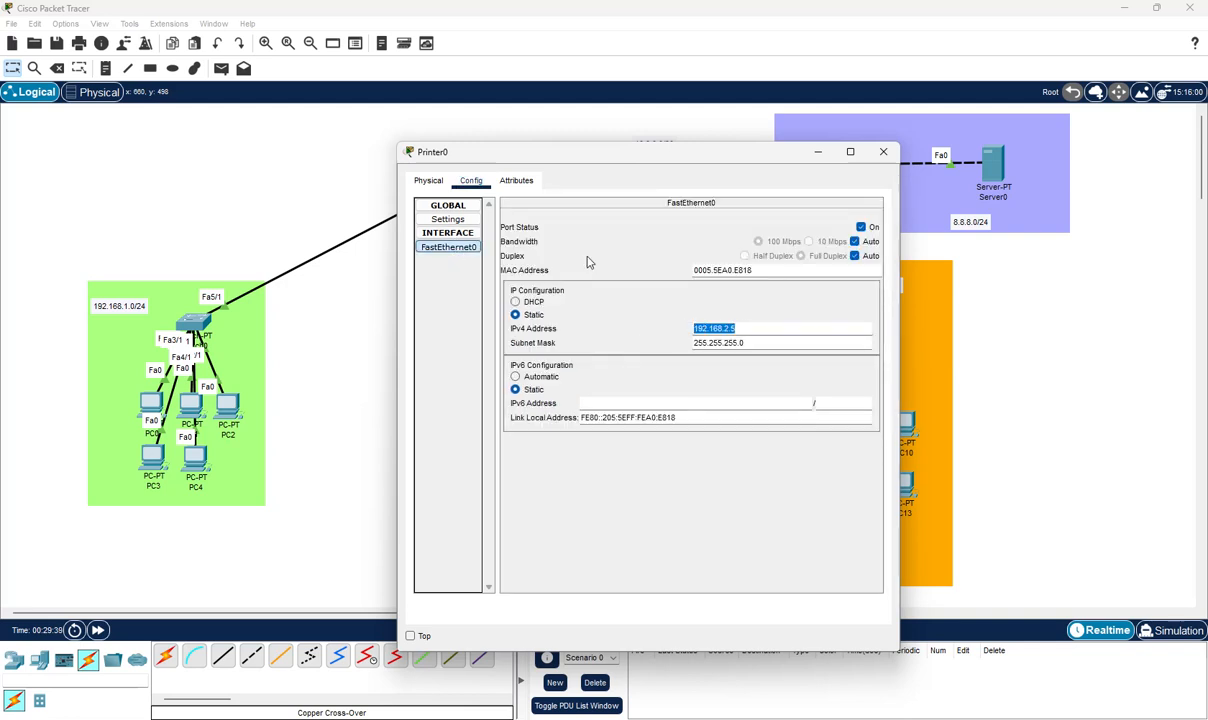
{"action": "left_click", "coordinate": [510, 180]}
{"action": "left_click", "coordinate": [428, 180]}
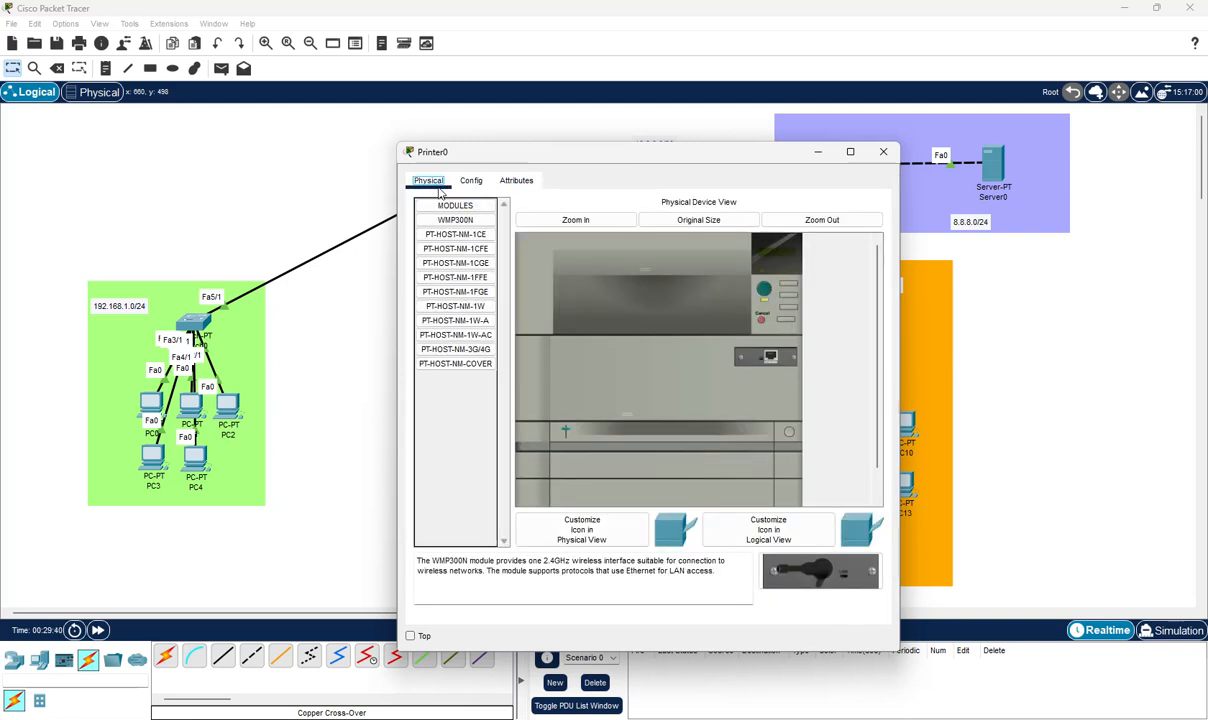
{"action": "left_click", "coordinate": [883, 151]}
Exit global configuration mode on Router1 and save its running configuration with the write command
{"action": "left_click", "coordinate": [800, 168]}
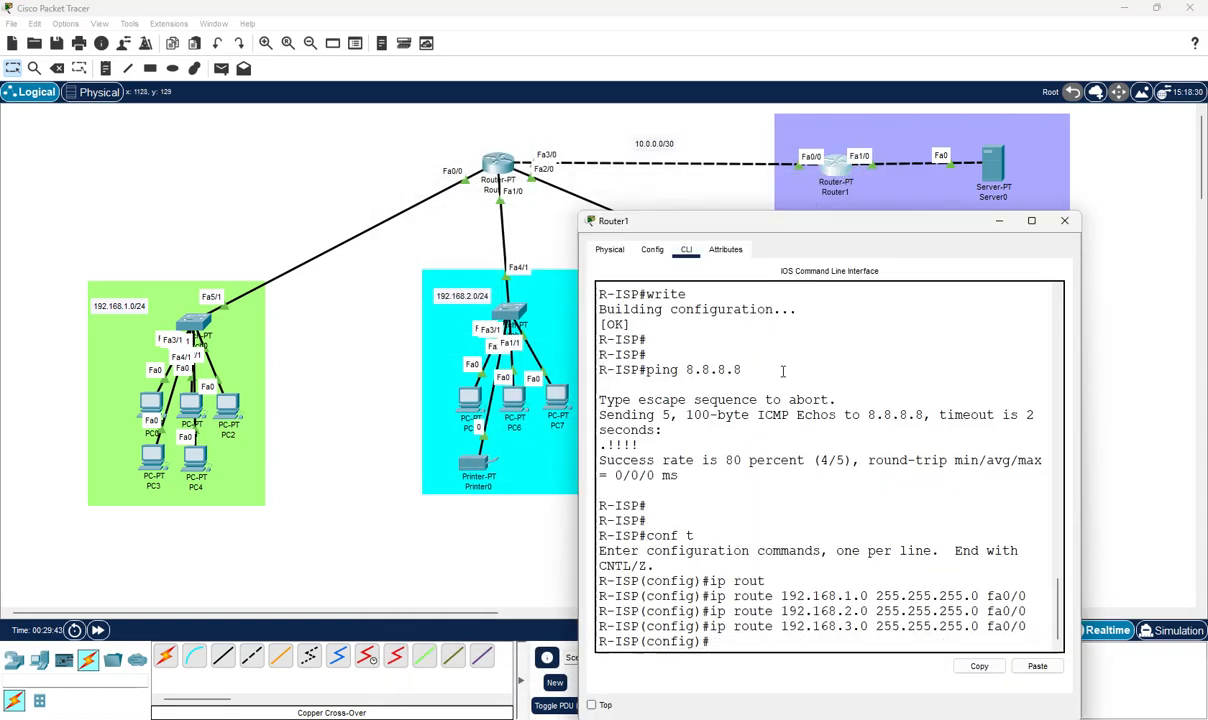
{"action": "type", "text": "exit"}
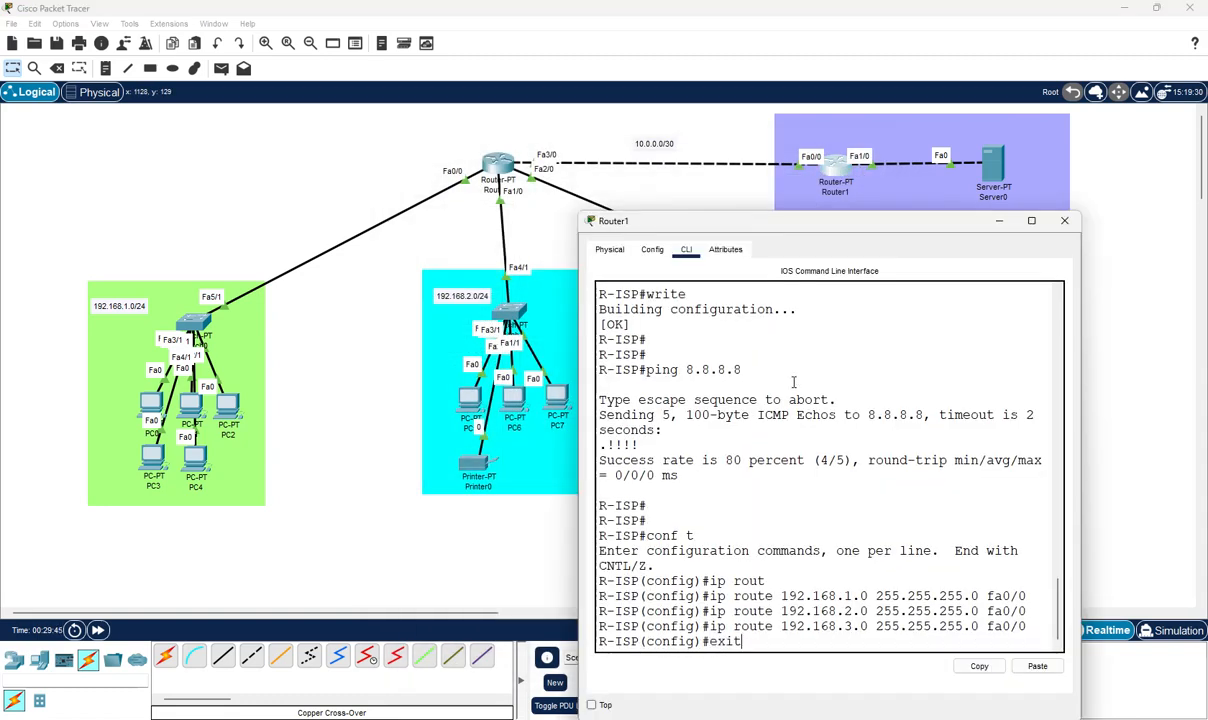
{"action": "key", "text": "Return"}
{"action": "type", "text": "wr"}
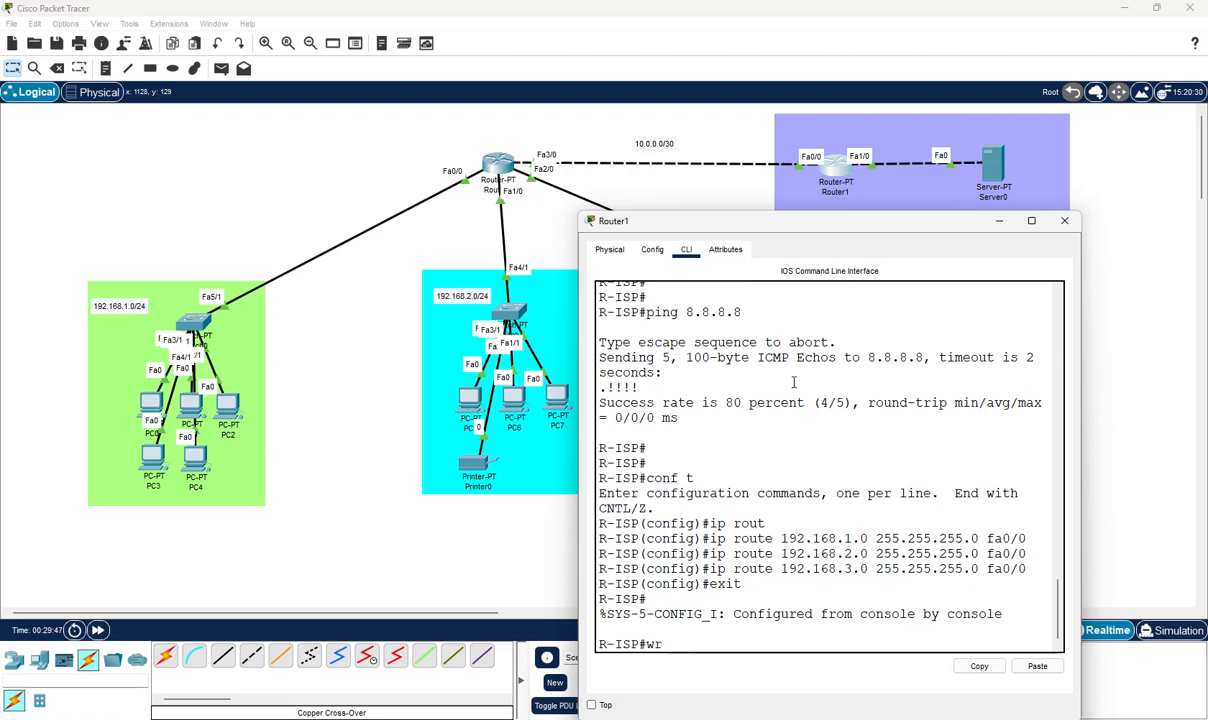
{"action": "type", "text": "ite"}
{"action": "key", "text": "Return"}
{"action": "key", "text": "Return"}
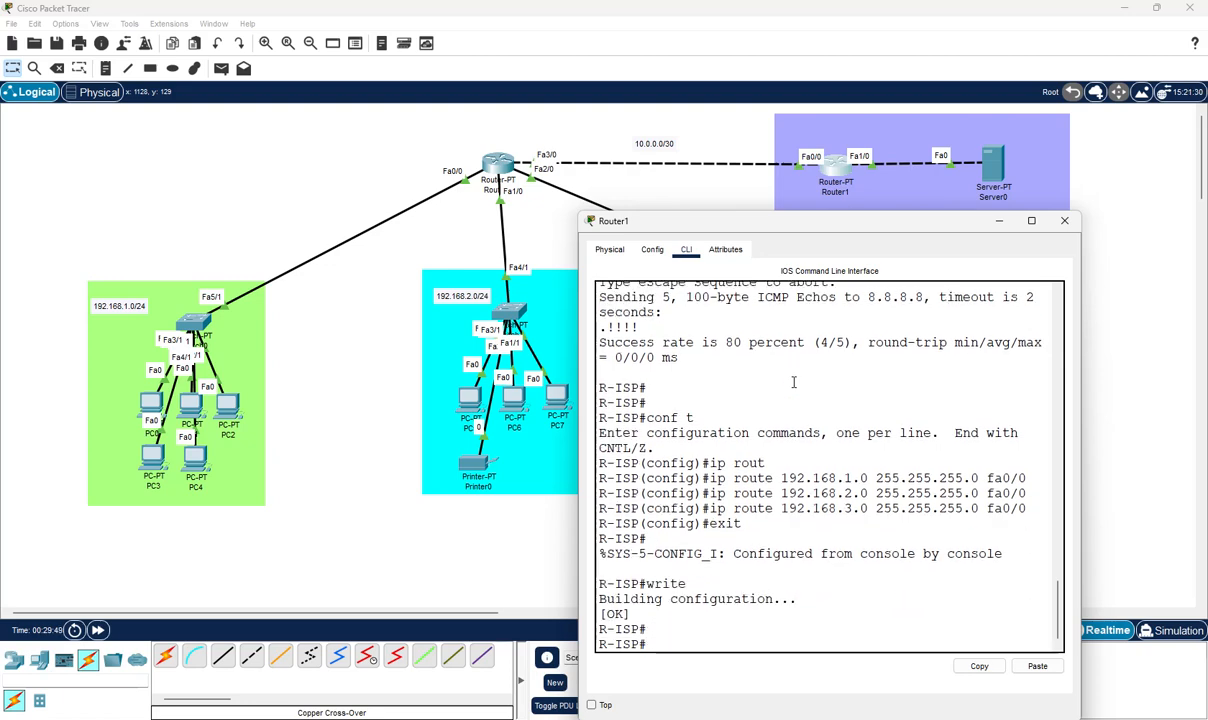
Exit global configuration mode on Router0 and save its running configuration with the write command
{"action": "left_click", "coordinate": [494, 165]}
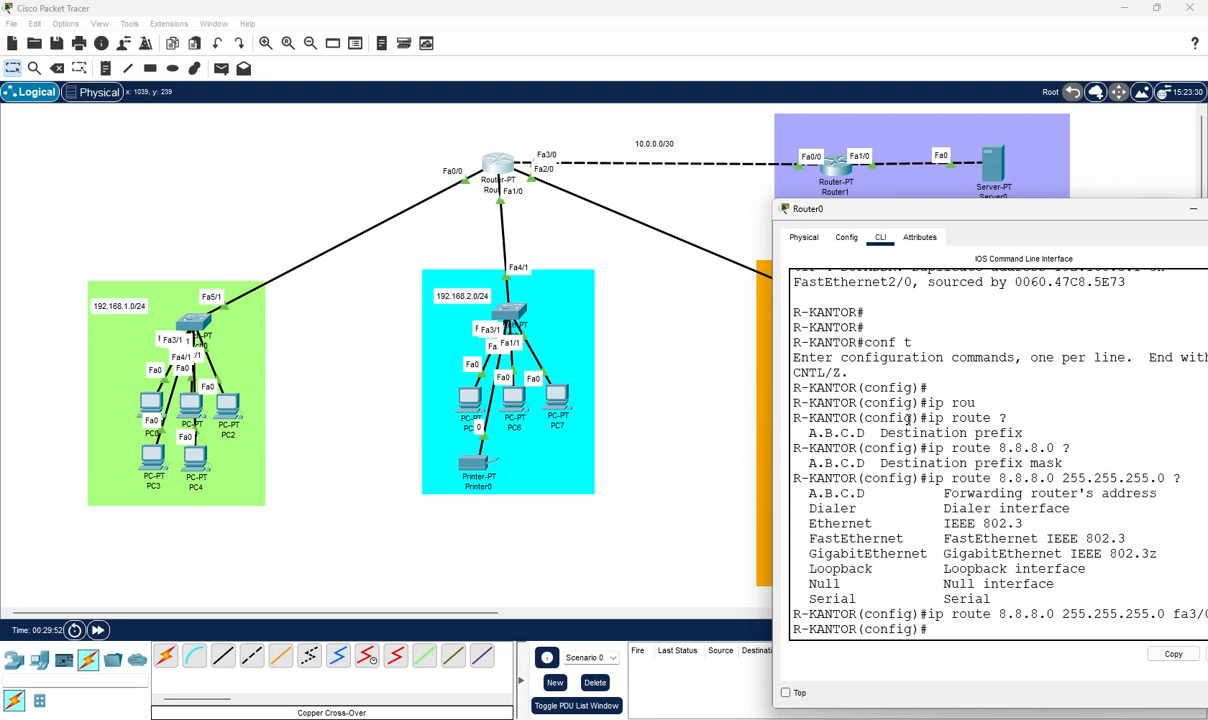
{"action": "key", "text": "Return"}
{"action": "type", "text": "w"}
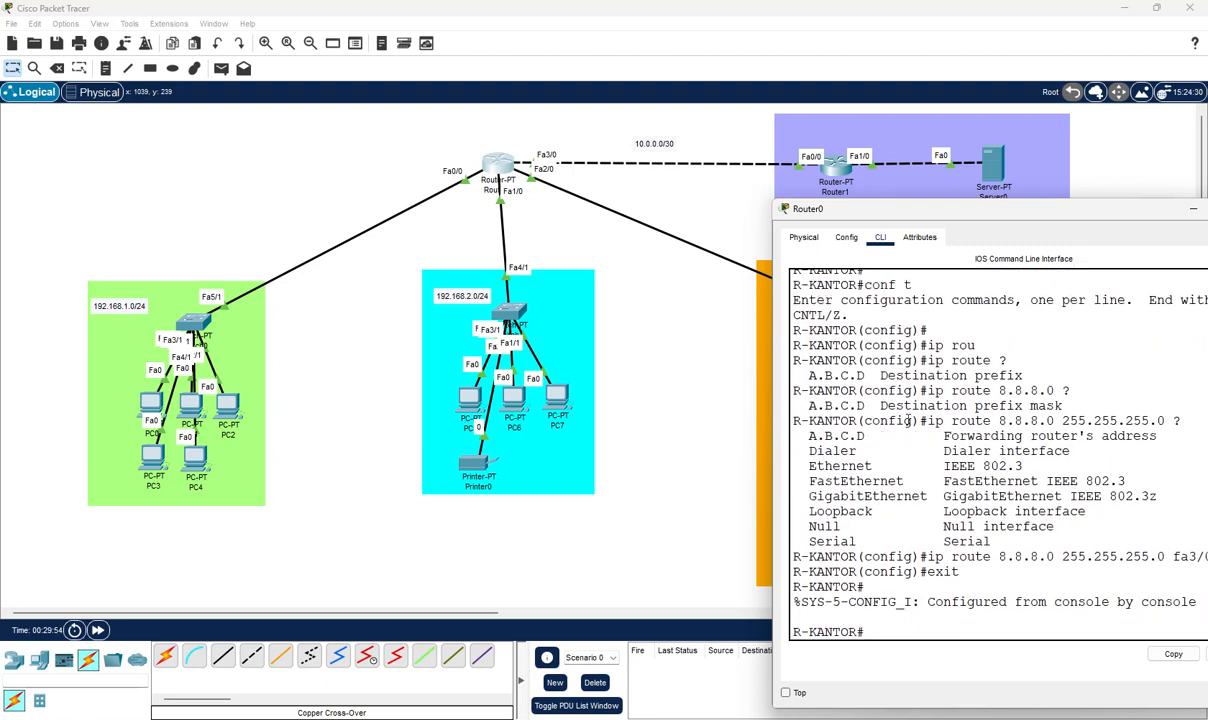
{"action": "type", "text": "rite"}
{"action": "key", "text": "Return"}
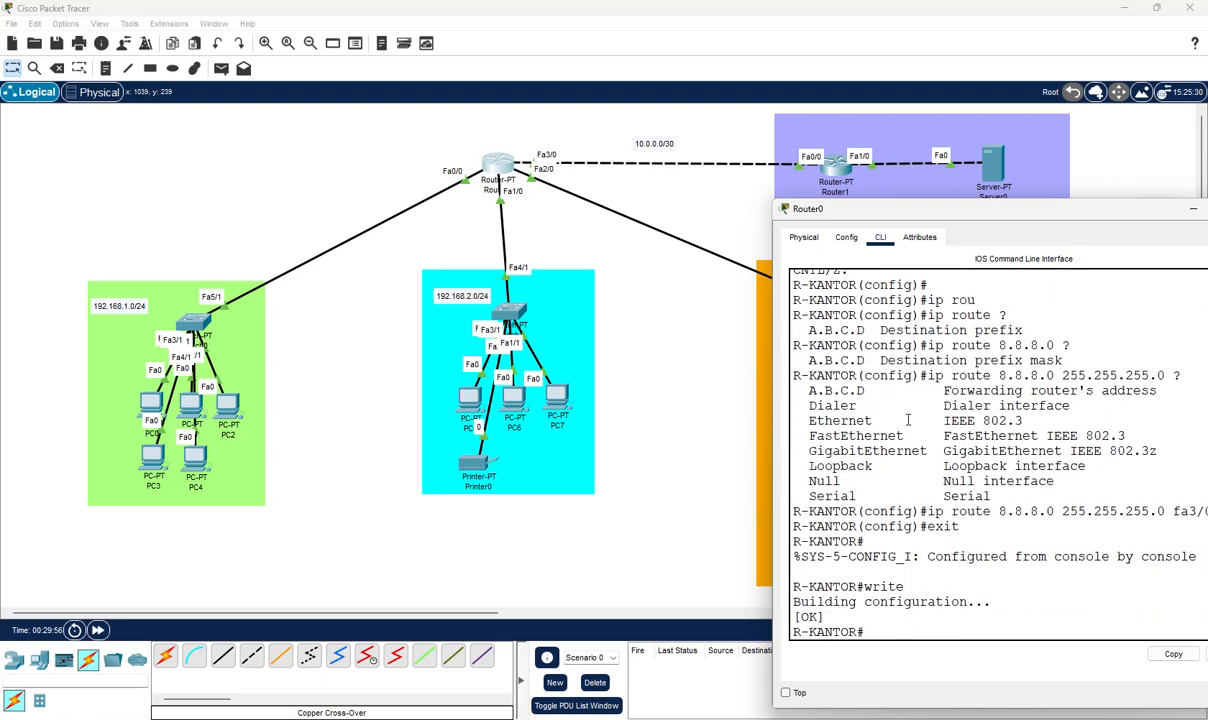
{"action": "key", "text": "Return"}
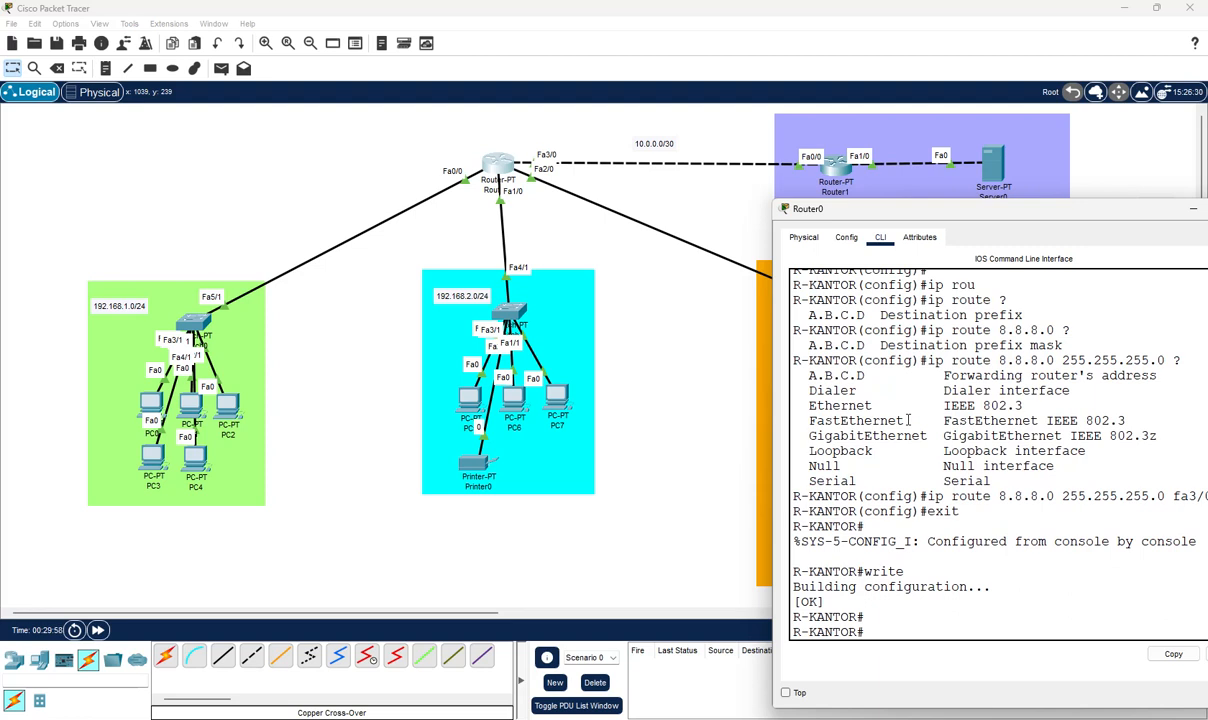